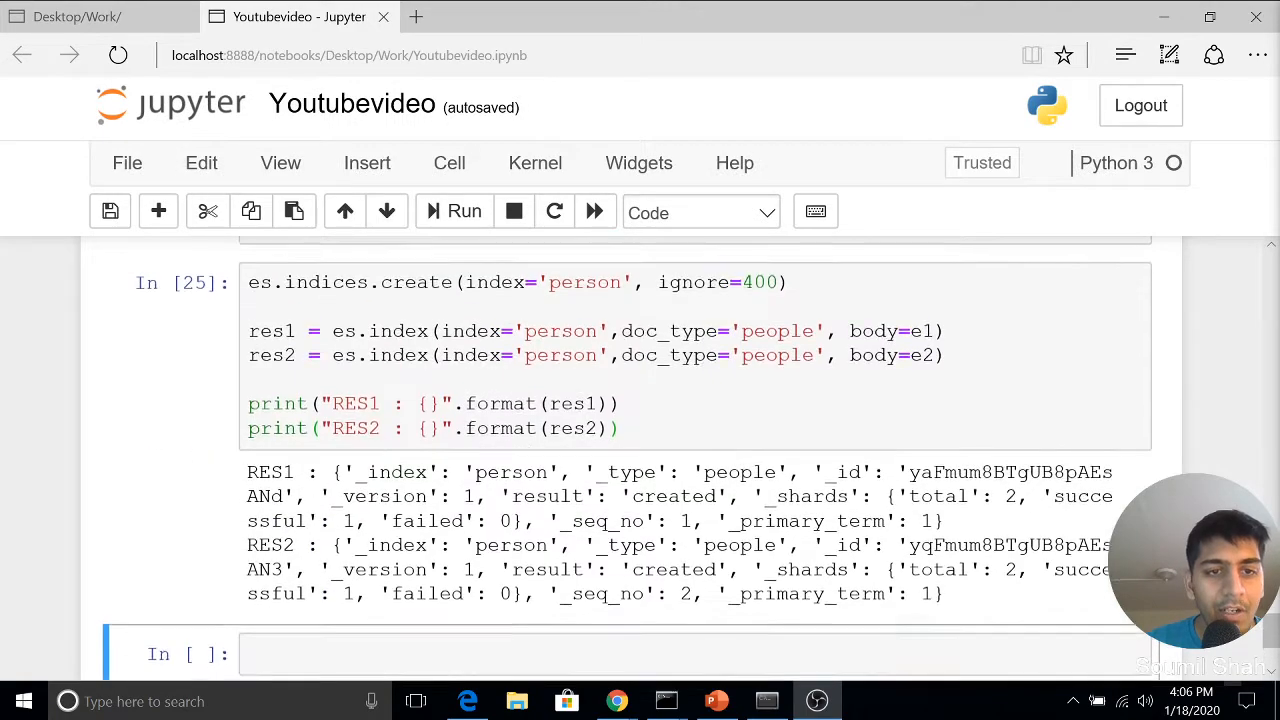
# Check the Kibana and Elasticsearch command windows to see that the servers are running, and return to the notebook.
pyautogui.scroll(2, 262, 390)
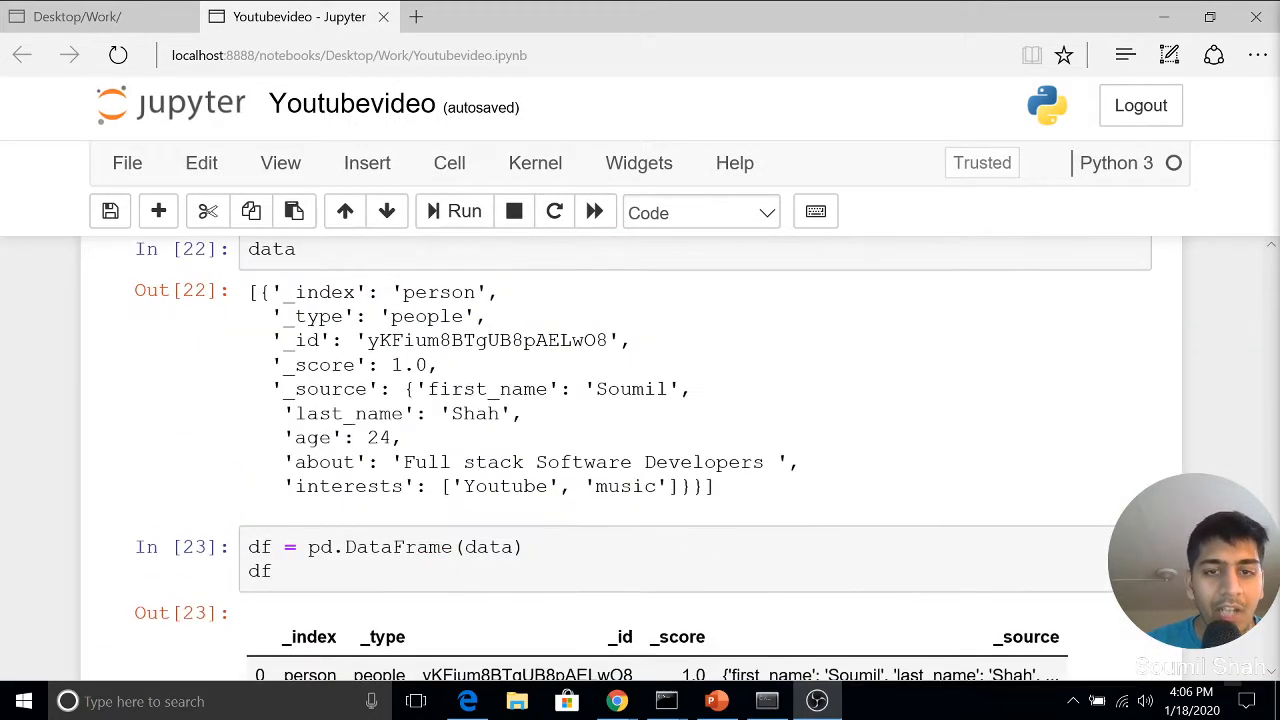
pyautogui.hotkey('alt', 'Tab')
pyautogui.click(691, 441)
pyautogui.hotkey('alt', 'Tab')
pyautogui.click(862, 414)
pyautogui.hotkey('alt', 'Tab')
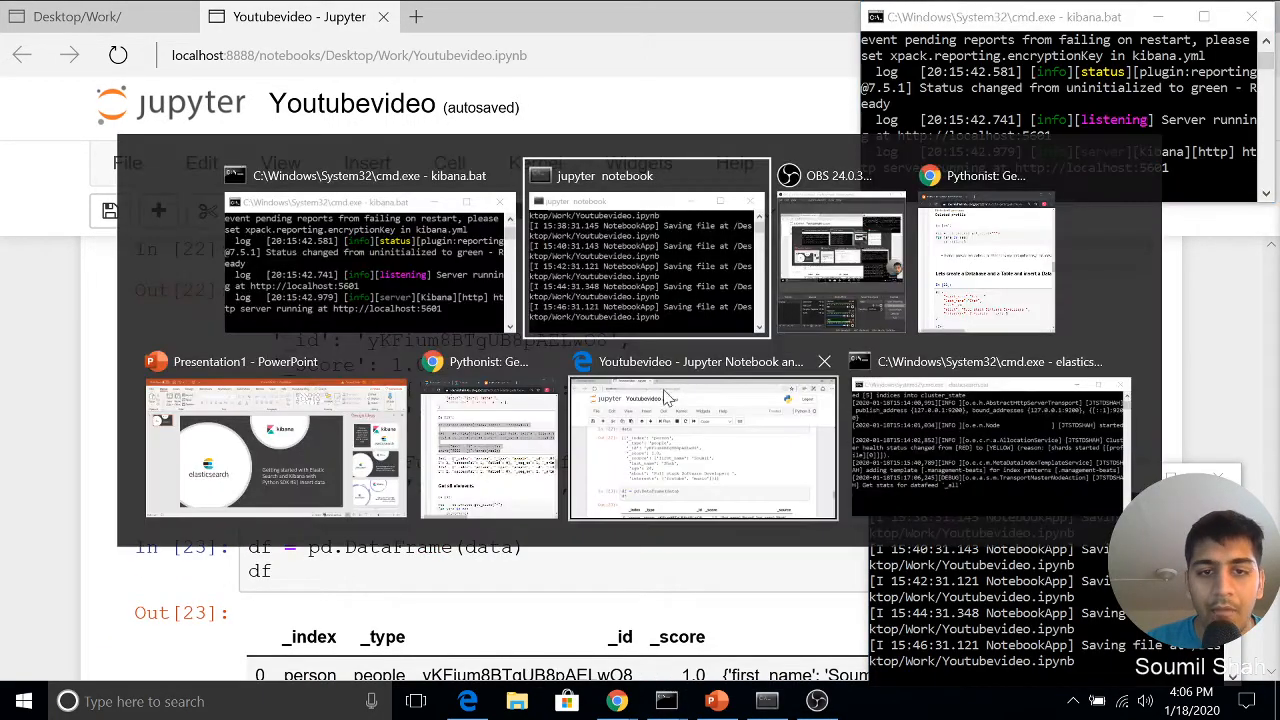
pyautogui.click(862, 414)
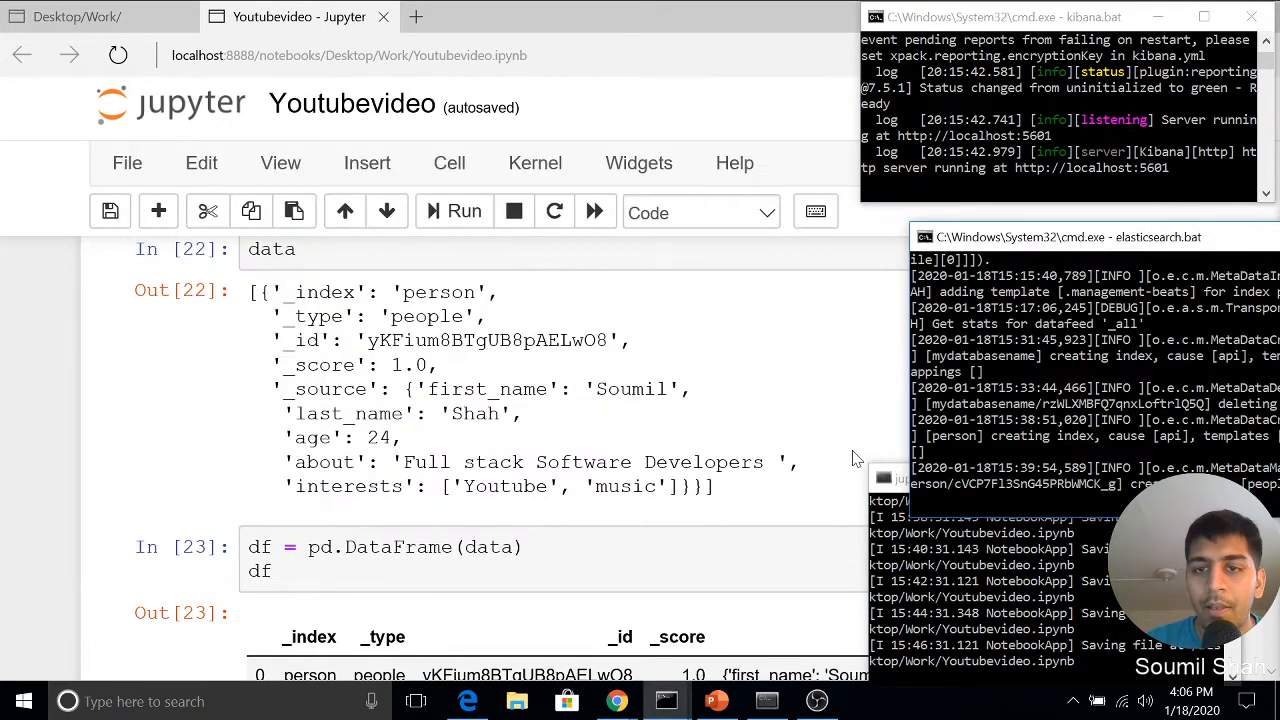
pyautogui.hotkey('alt', 'Tab')
pyautogui.click(845, 511)
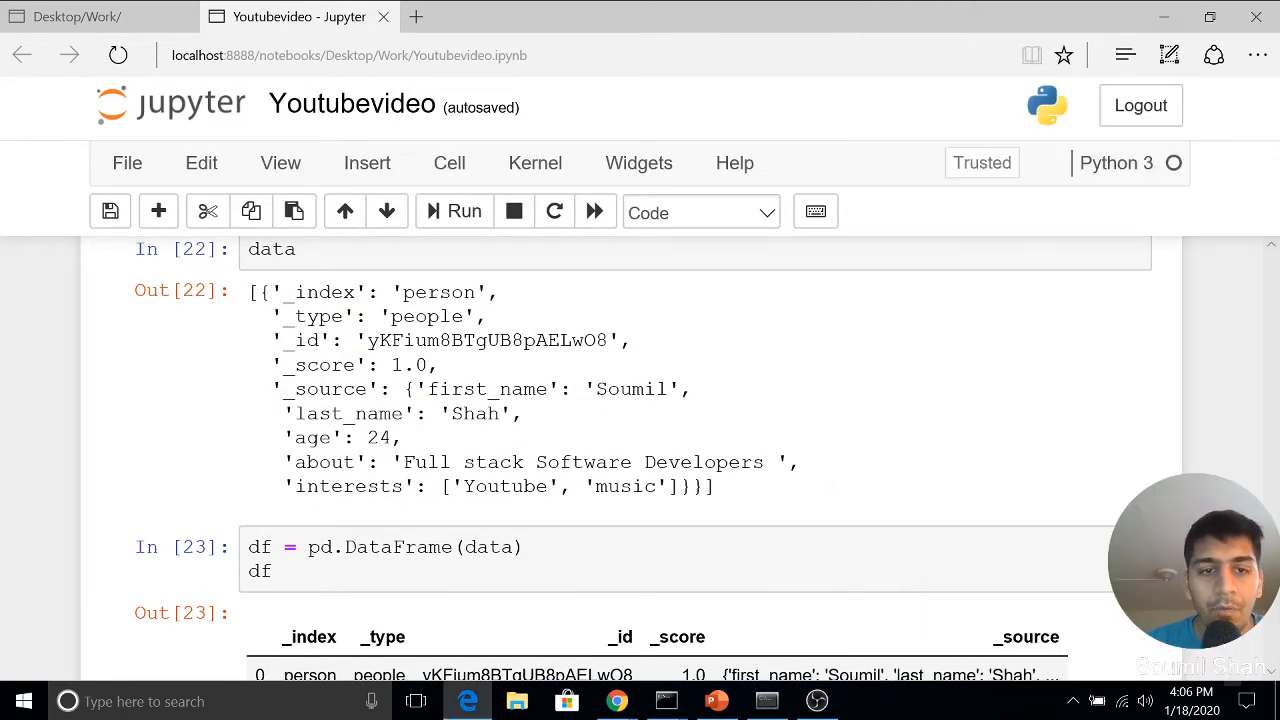
# Review the notebook cells that list the indices, insert the values and search the person index.
pyautogui.scroll(15, 629, 437)
pyautogui.scroll(5, 540, 470)
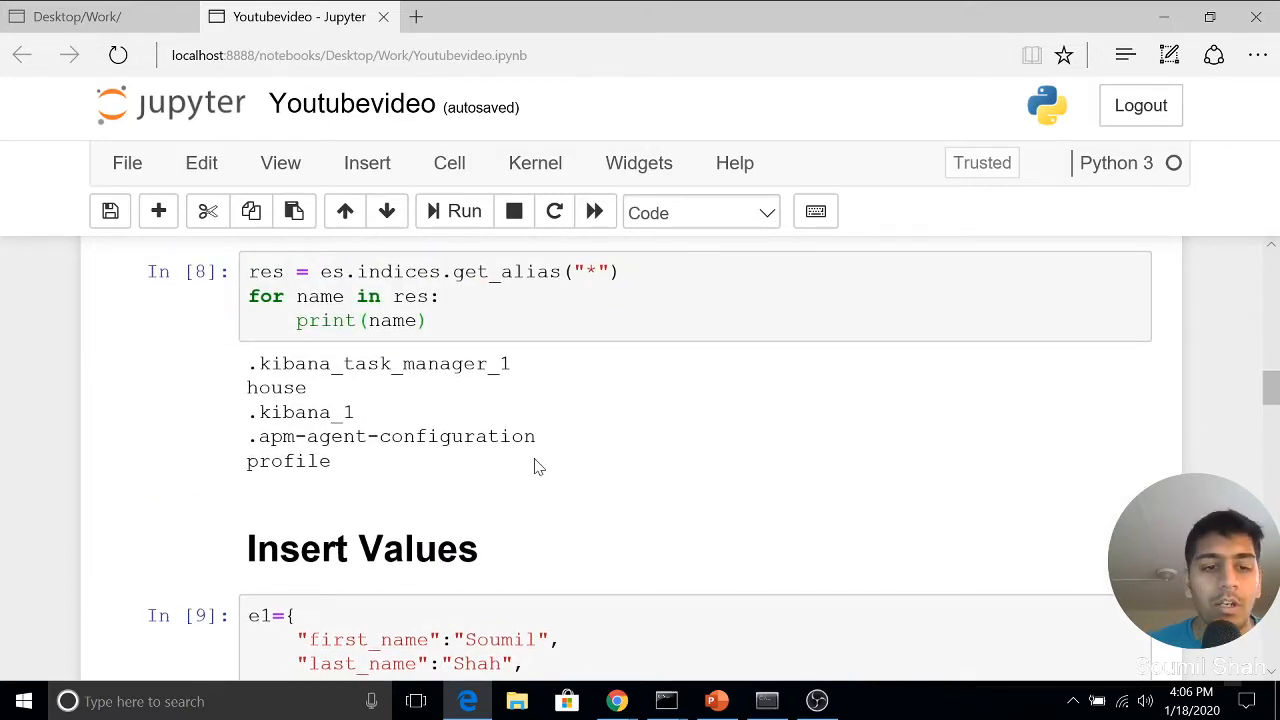
pyautogui.scroll(-12, 537, 472)
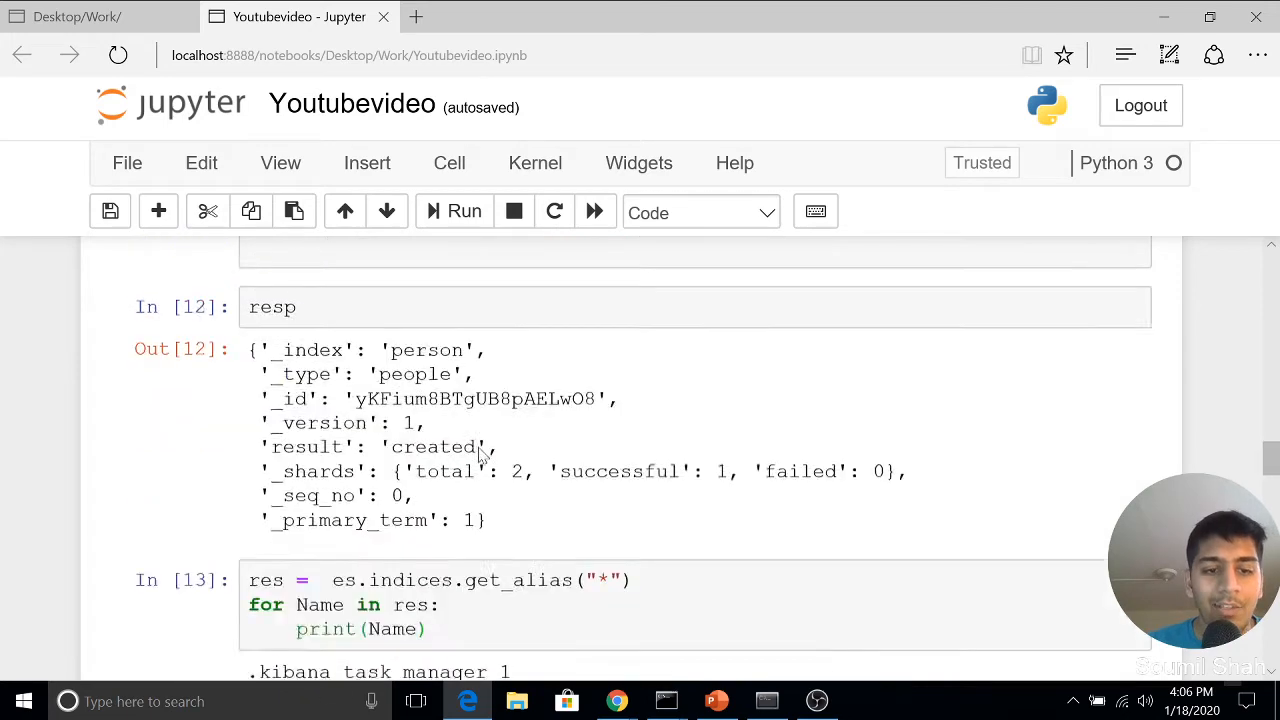
pyautogui.scroll(-3, 640, 460)
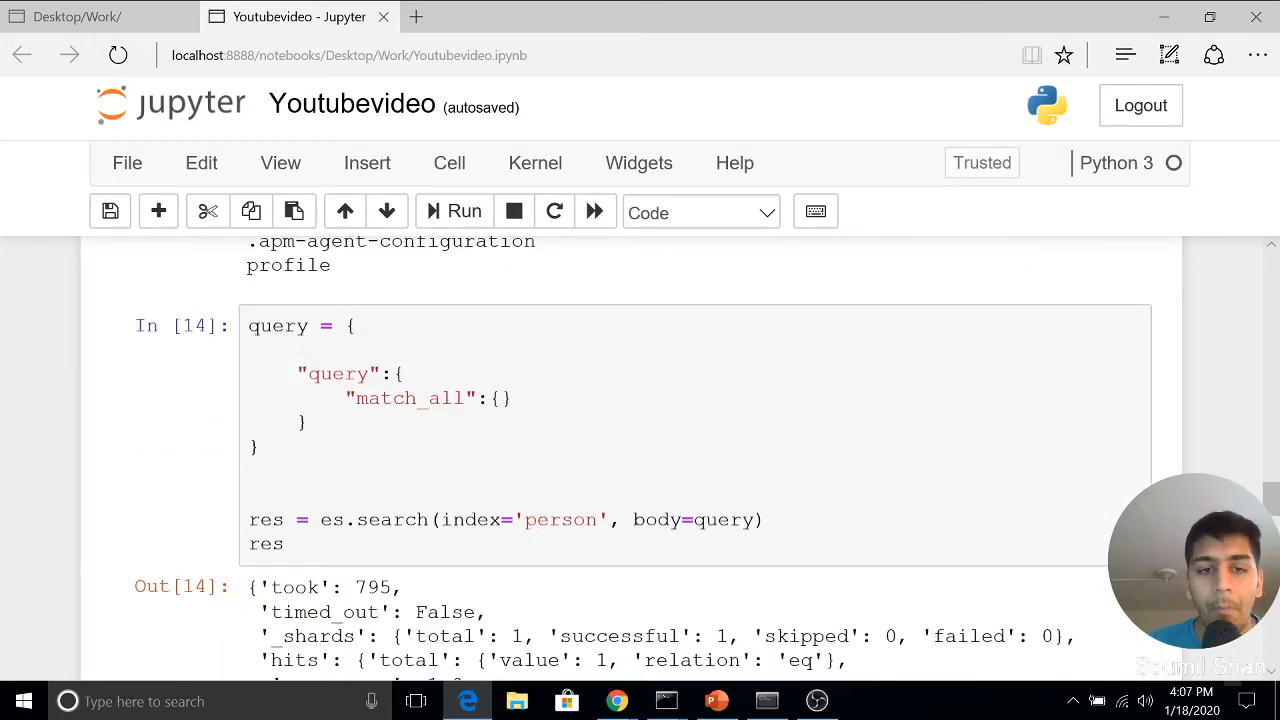
pyautogui.moveTo(470, 40); pyautogui.dragTo(1024, 35)
pyautogui.hotkey('alt', 'Tab')
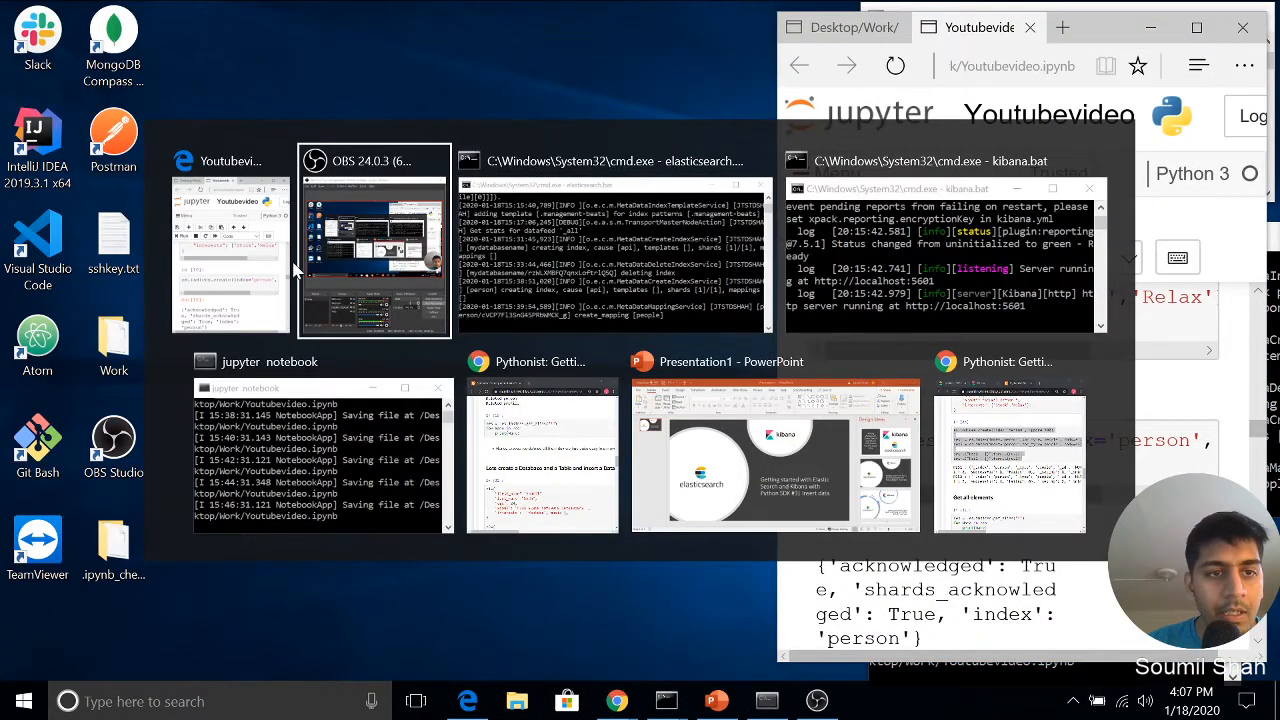
pyautogui.click(575, 370)
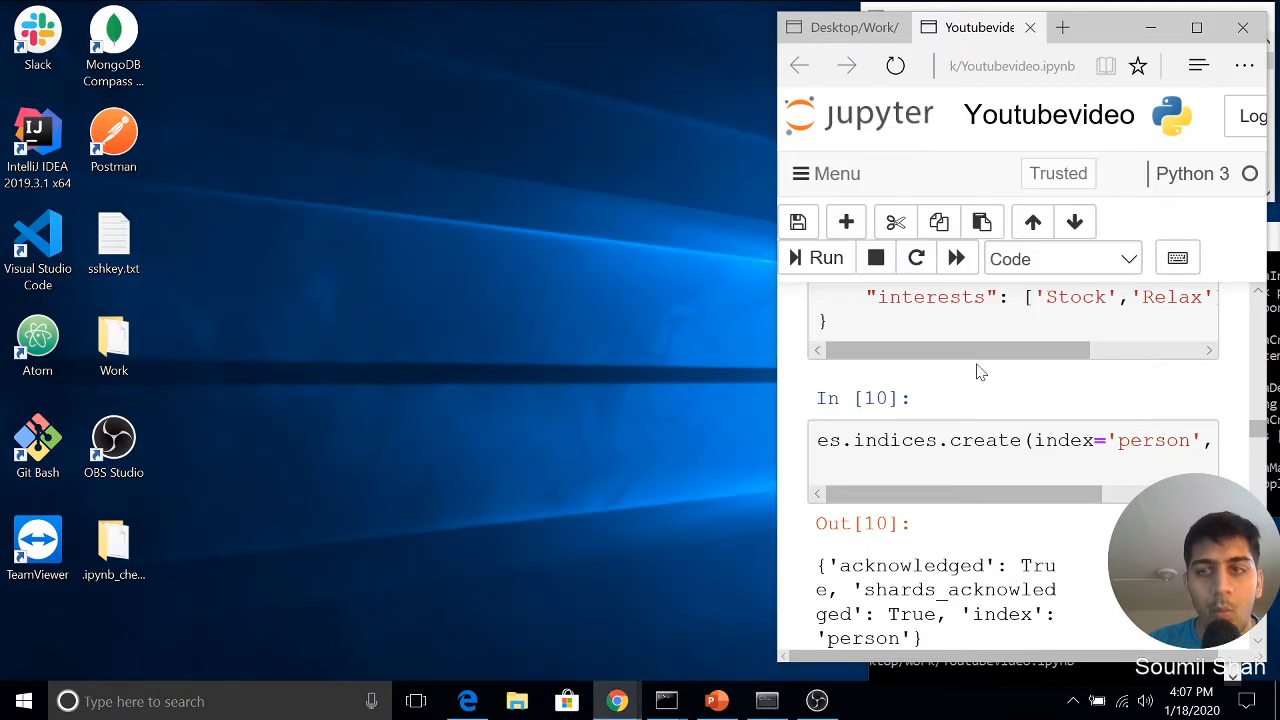
pyautogui.hotkey('alt', 'Tab')
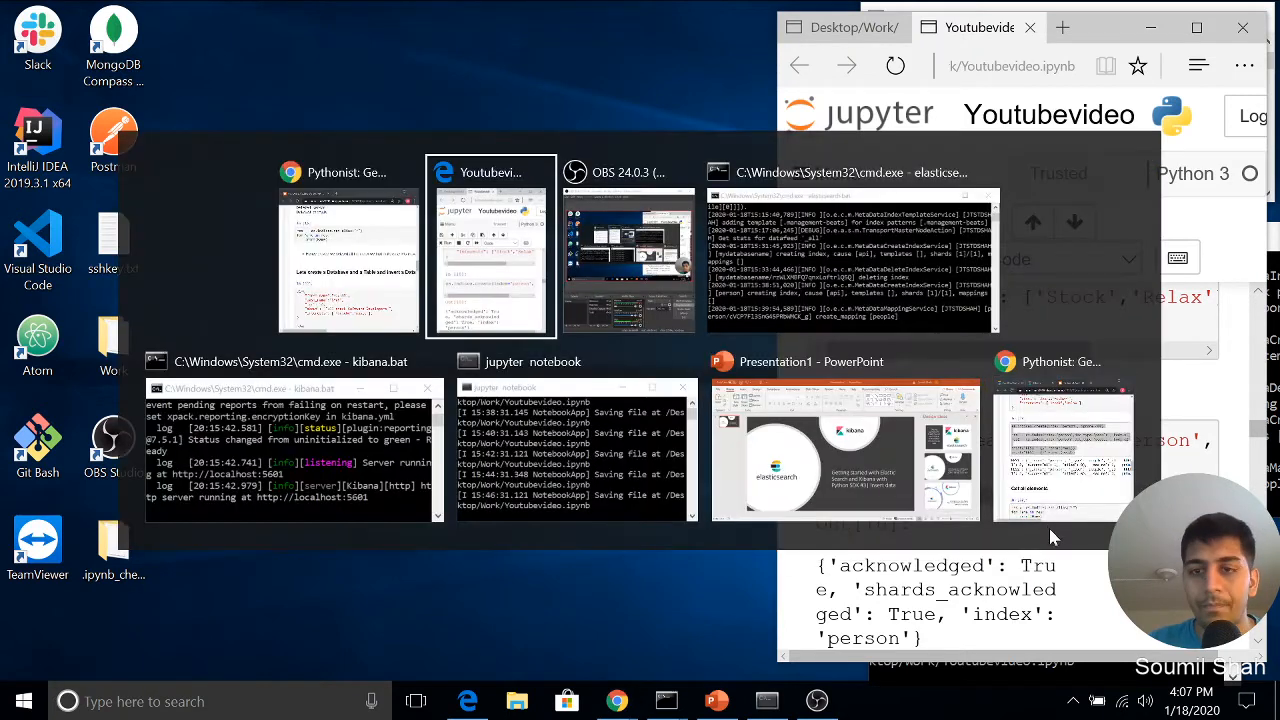
pyautogui.click(481, 266)
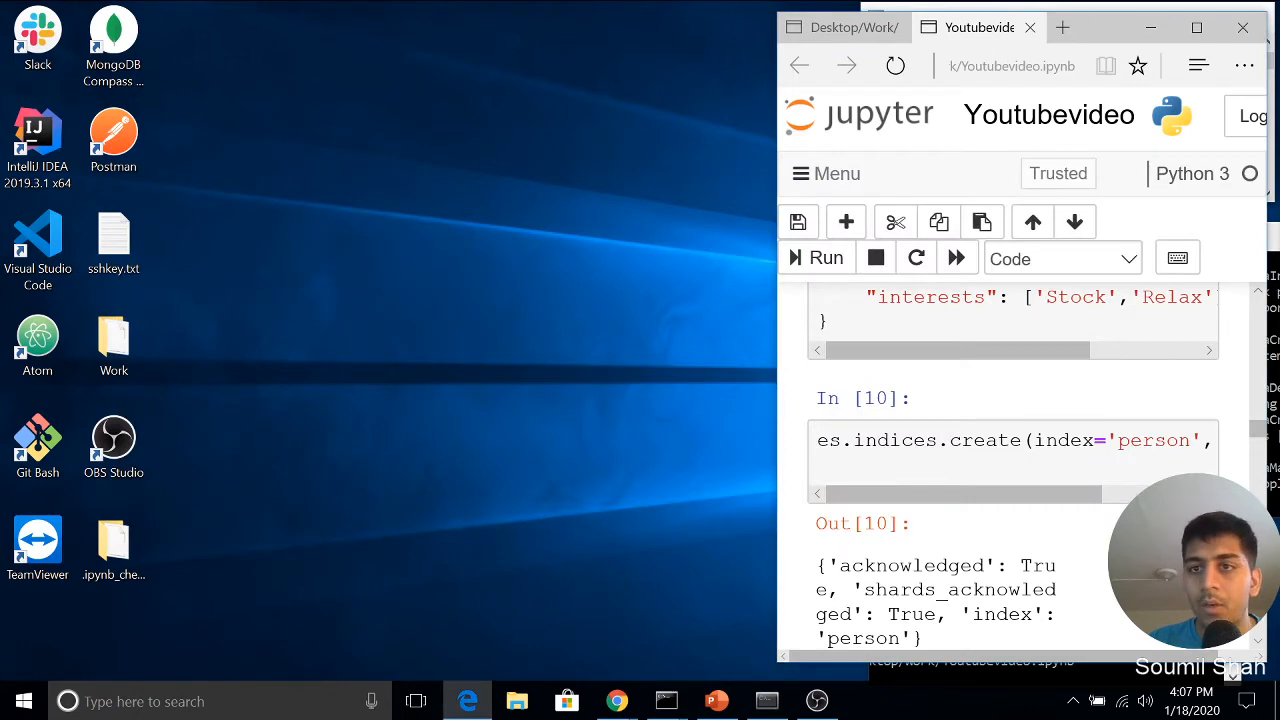
pyautogui.moveTo(1110, 36); pyautogui.dragTo(415, 15)
# Open Kibana at localhost:5601 in a new browser tab.
pyautogui.click(415, 15)
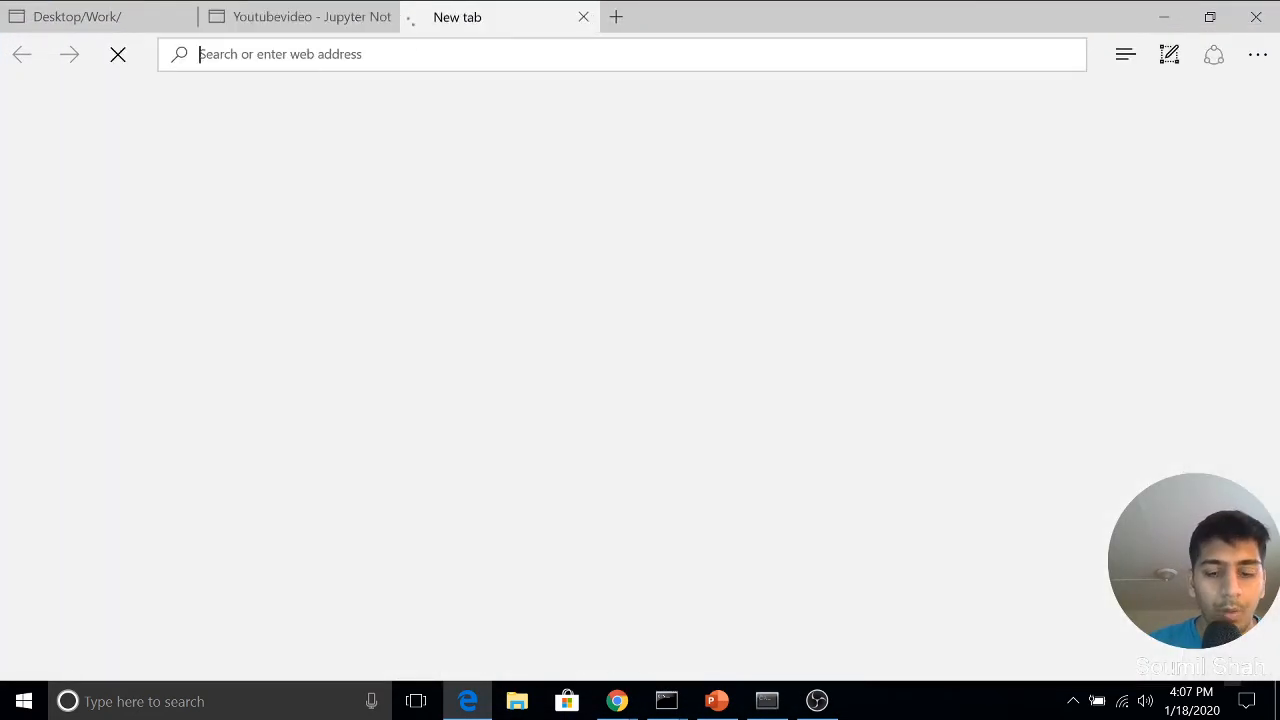
pyautogui.write('loca')
pyautogui.press('Return')
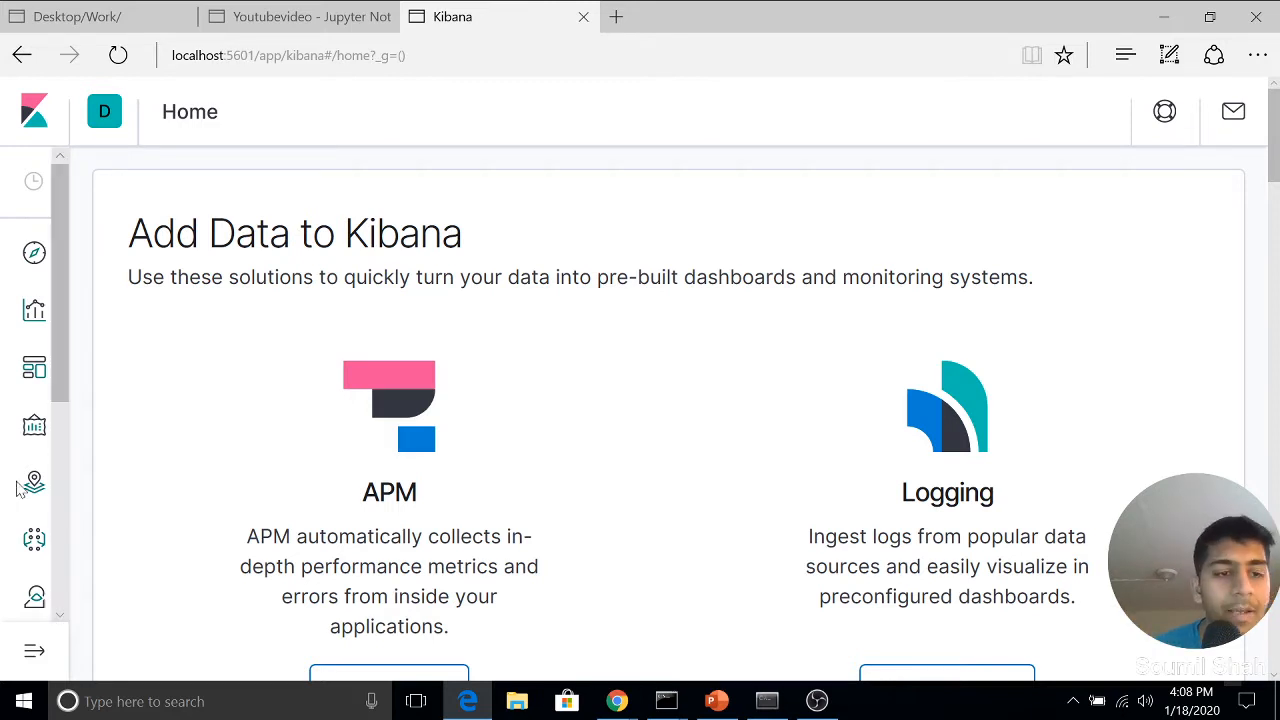
# Look over the Kibana home page's sections for adding, visualizing and managing data.
pyautogui.scroll(-1, 189, 437)
pyautogui.scroll(-5, 312, 415)
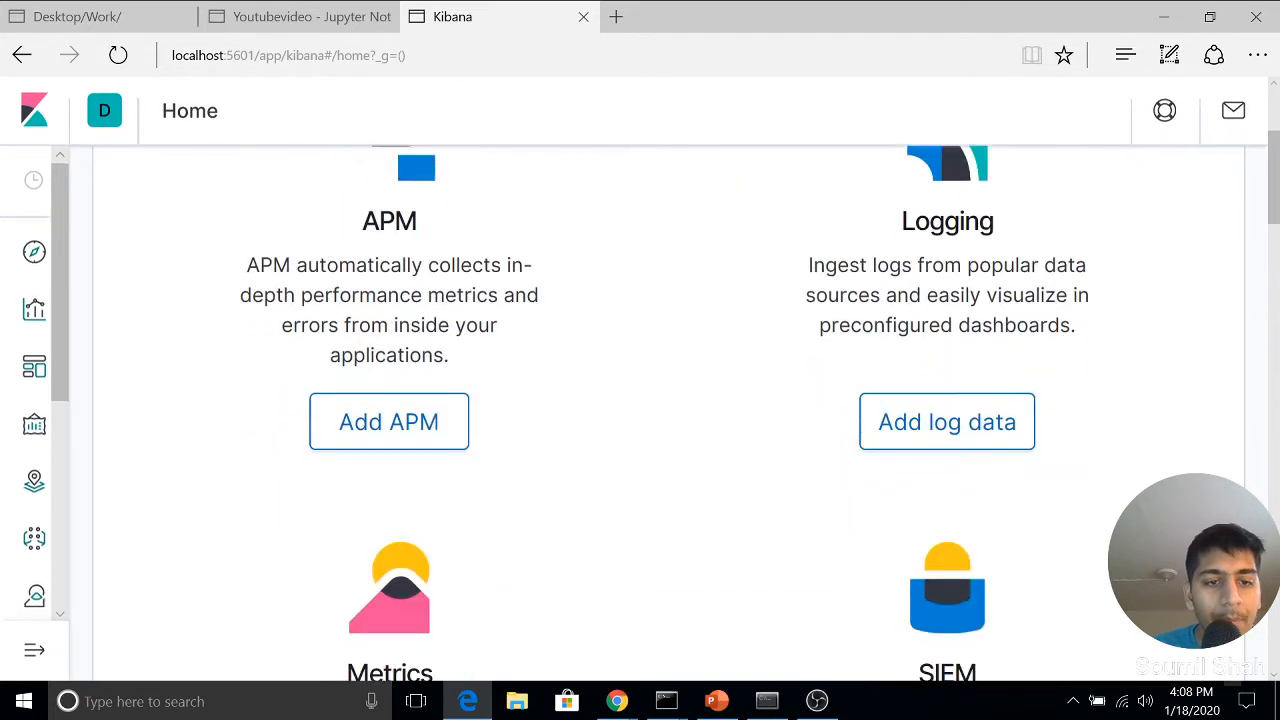
pyautogui.scroll(-11, 590, 427)
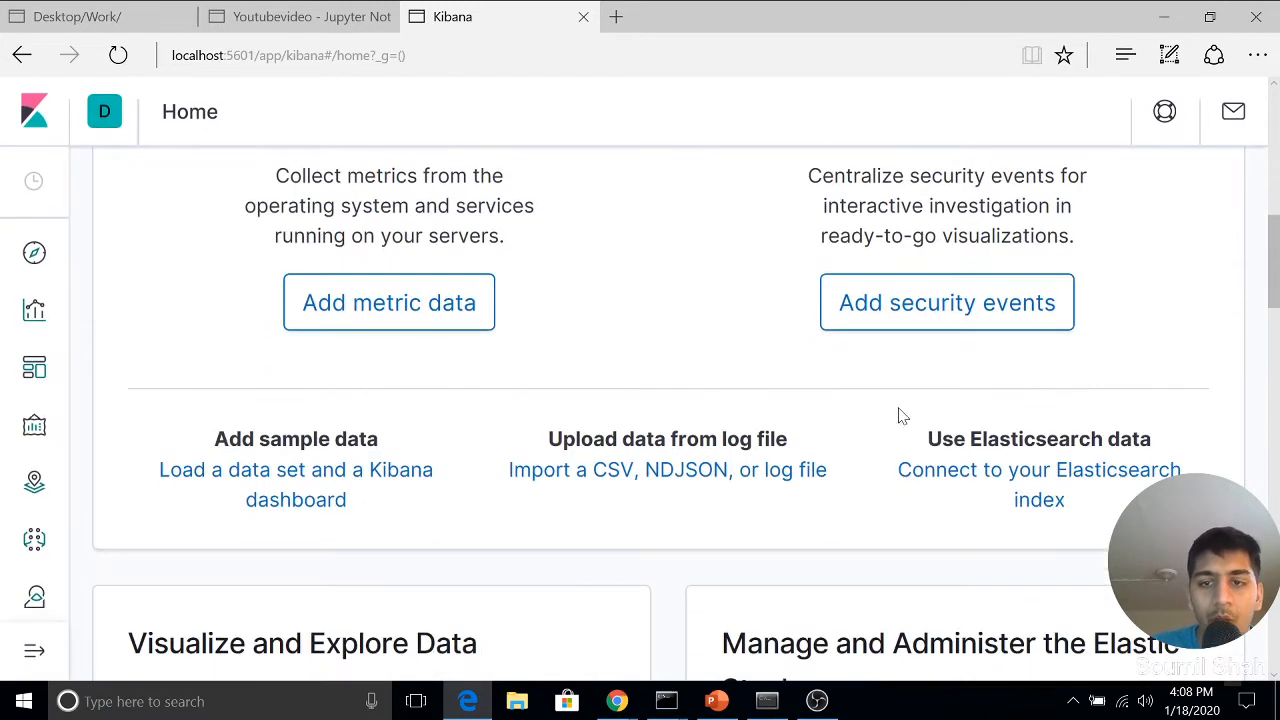
pyautogui.scroll(-4, 506, 445)
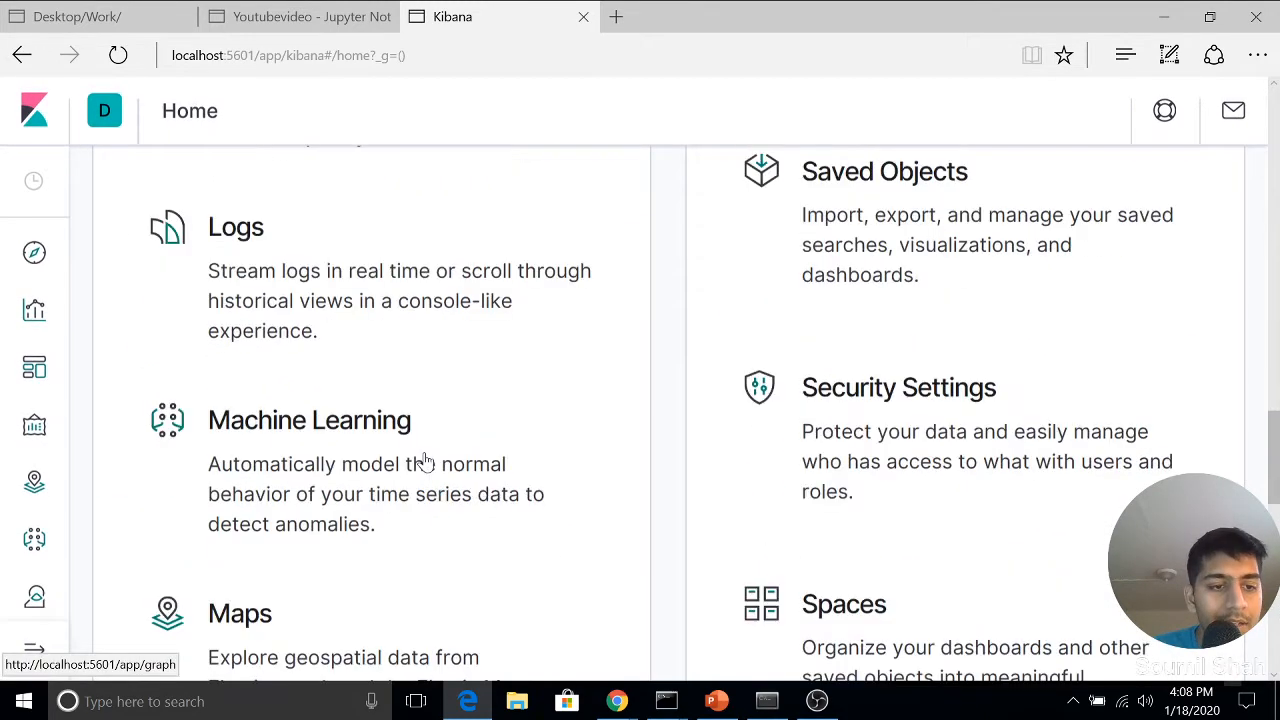
# Expand Kibana's side navigation, look through the available applications from Discover to Management, and collapse it again.
pyautogui.click(35, 655)
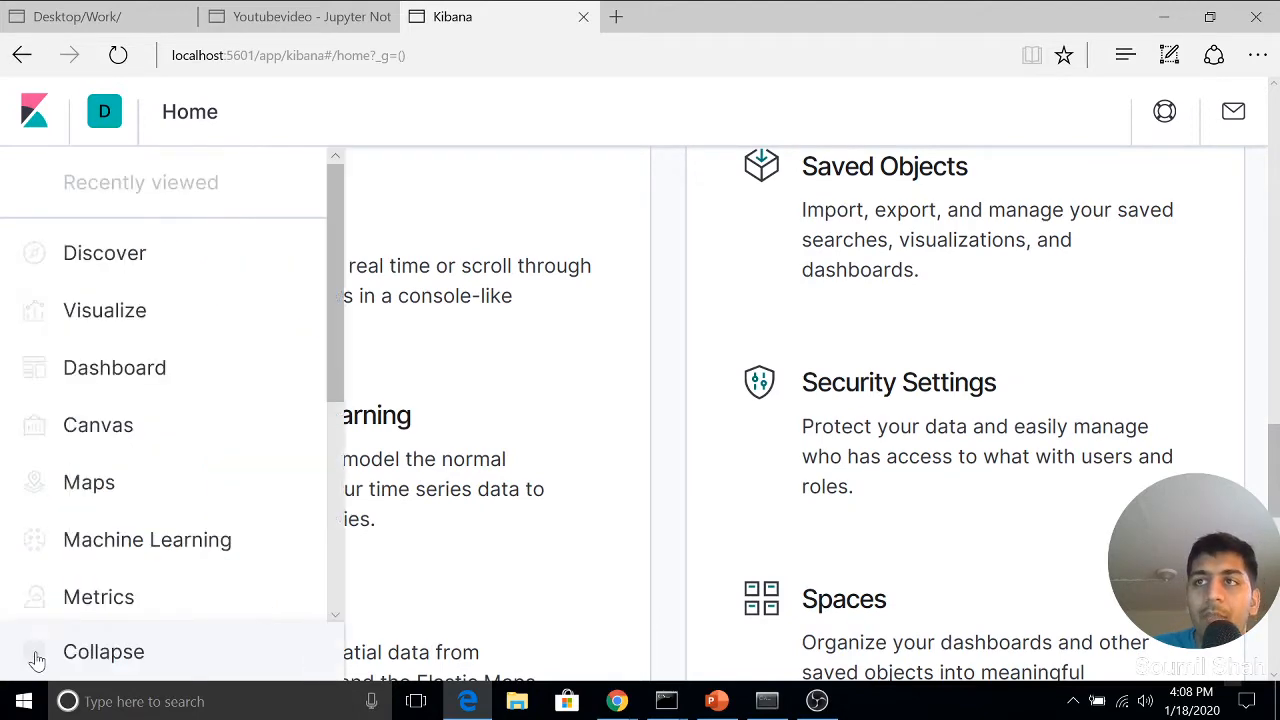
pyautogui.scroll(7, 40, 486)
pyautogui.scroll(2, 120, 366)
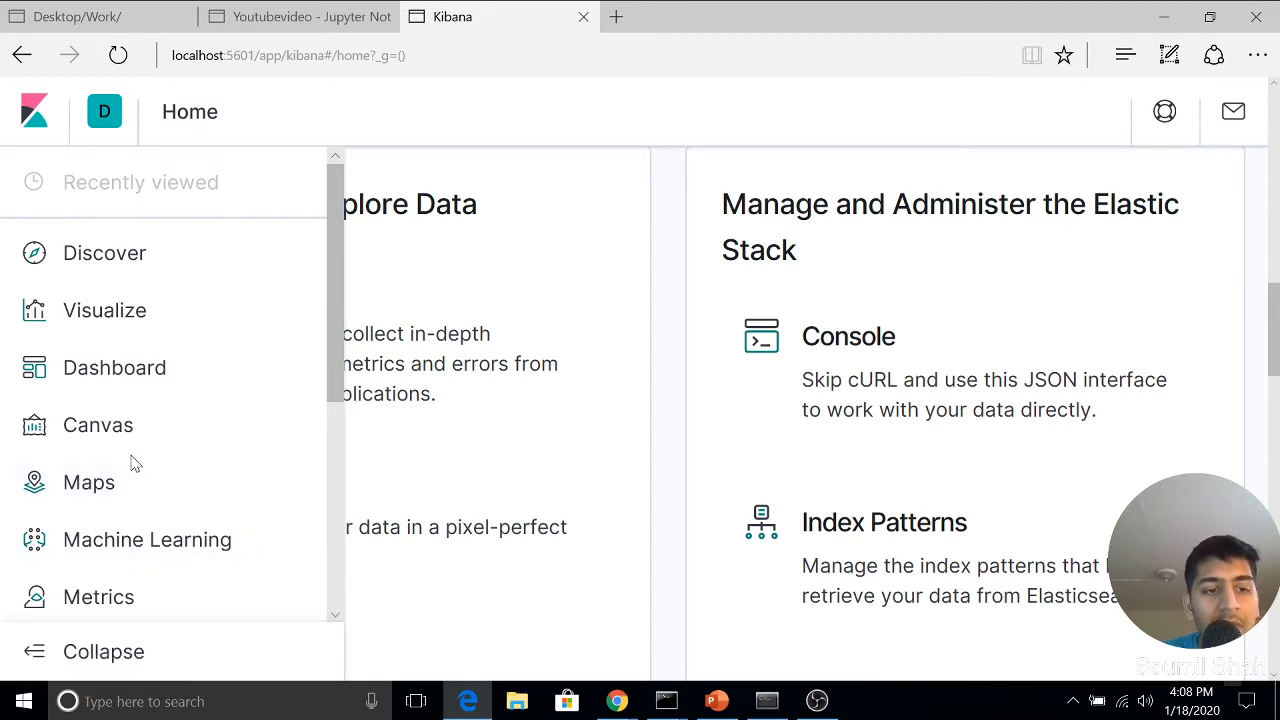
pyautogui.scroll(-1, 132, 462)
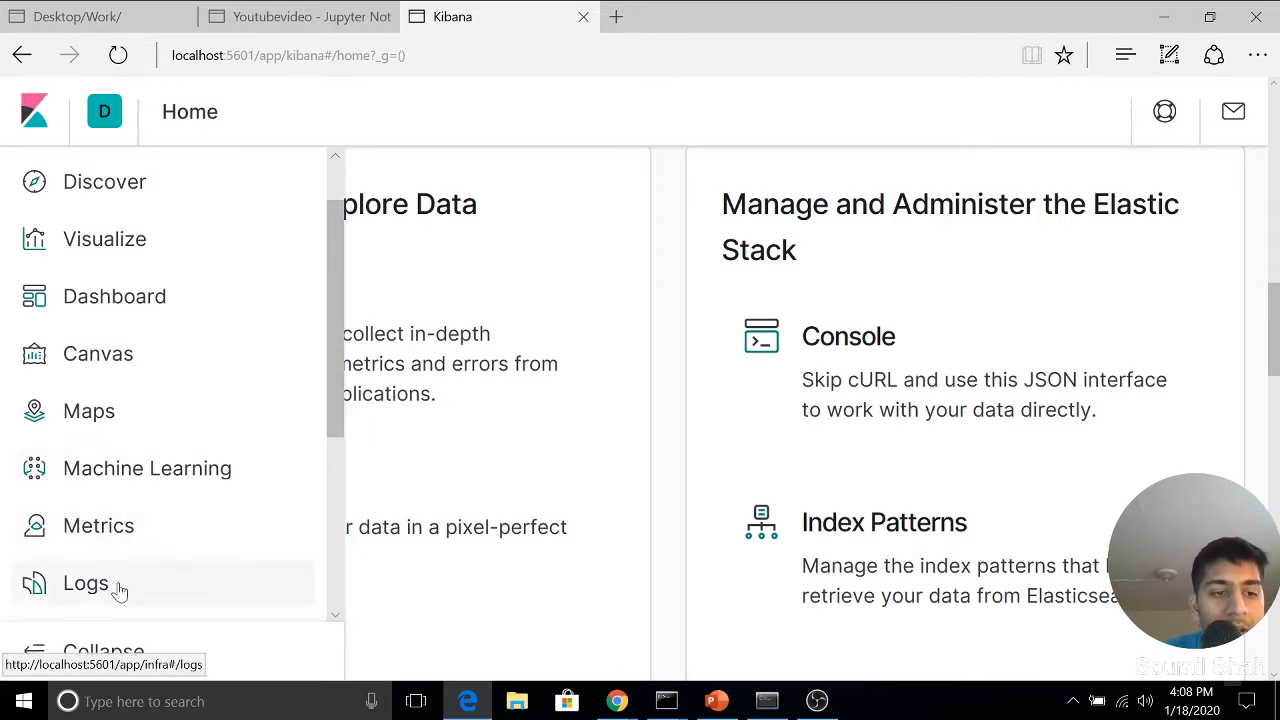
pyautogui.scroll(-3, 140, 580)
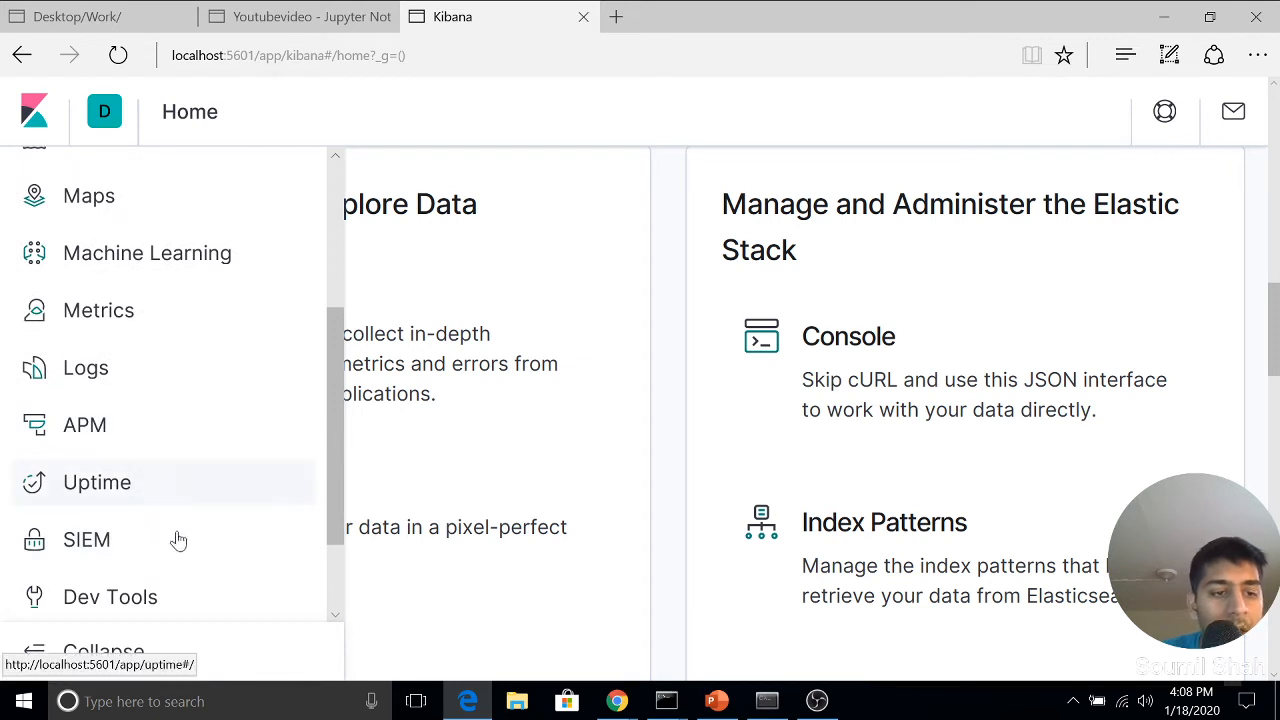
pyautogui.scroll(-1, 174, 541)
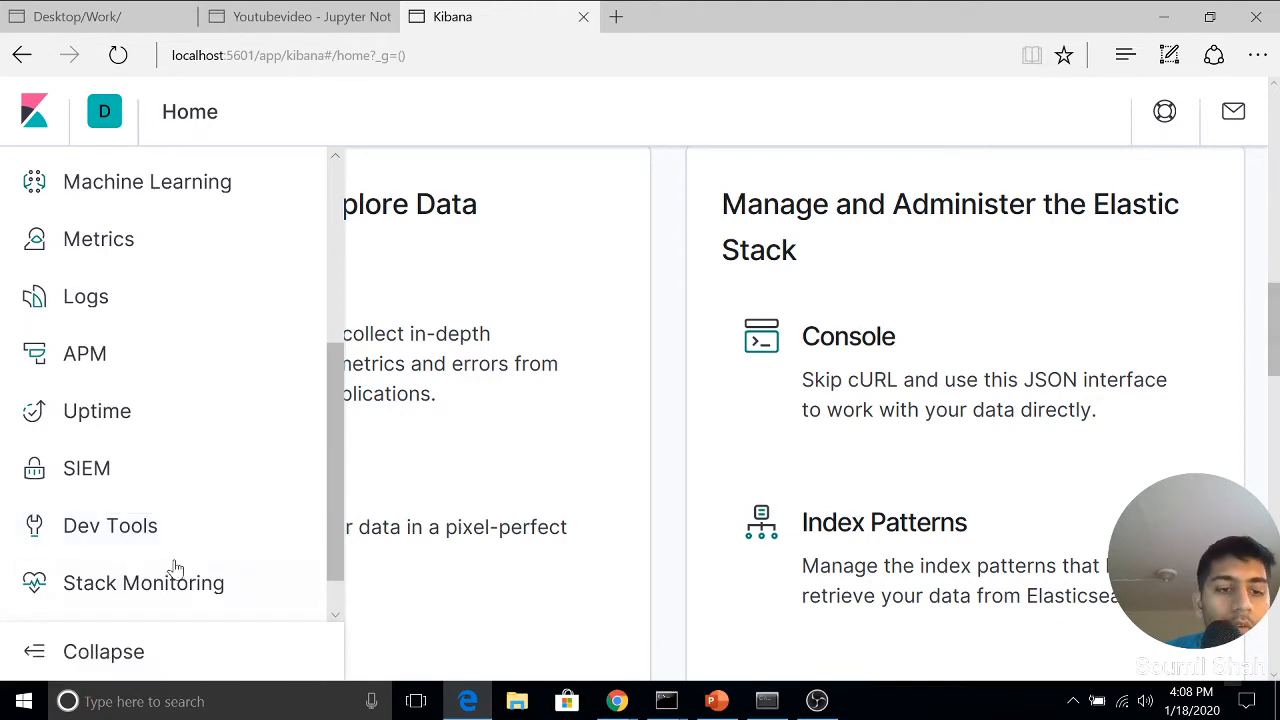
pyautogui.scroll(-1, 172, 572)
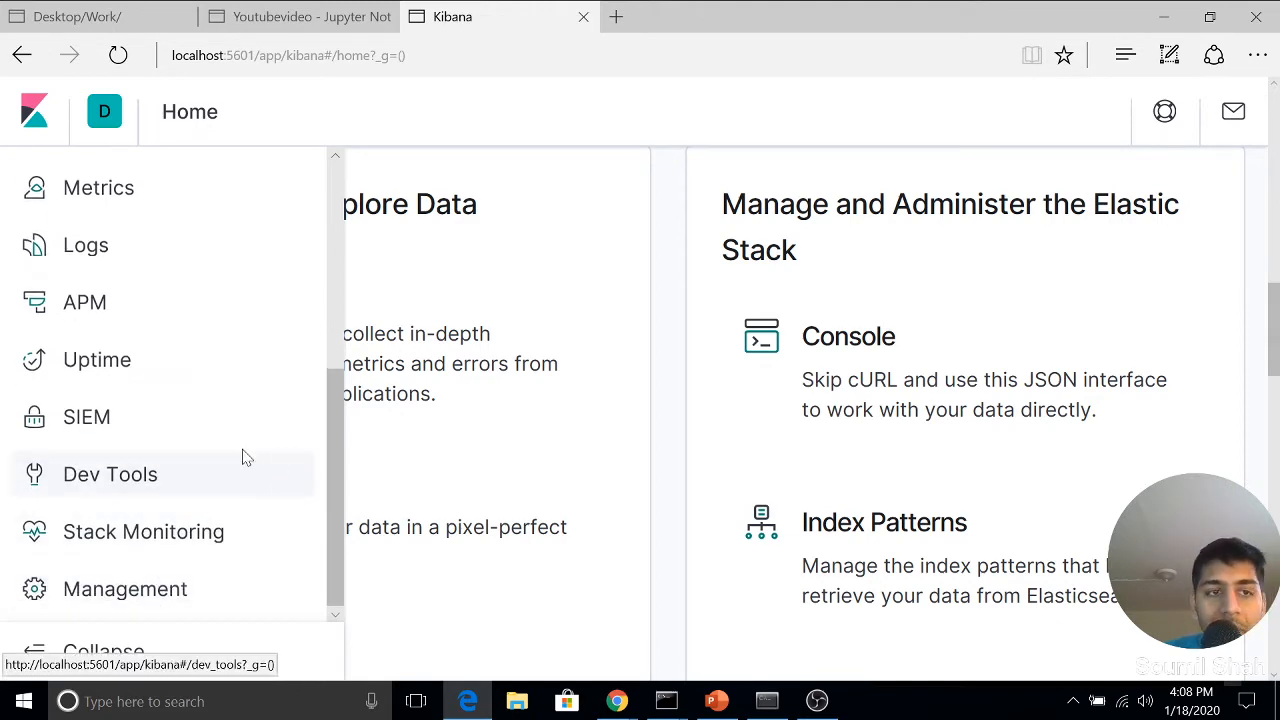
pyautogui.scroll(8, 225, 425)
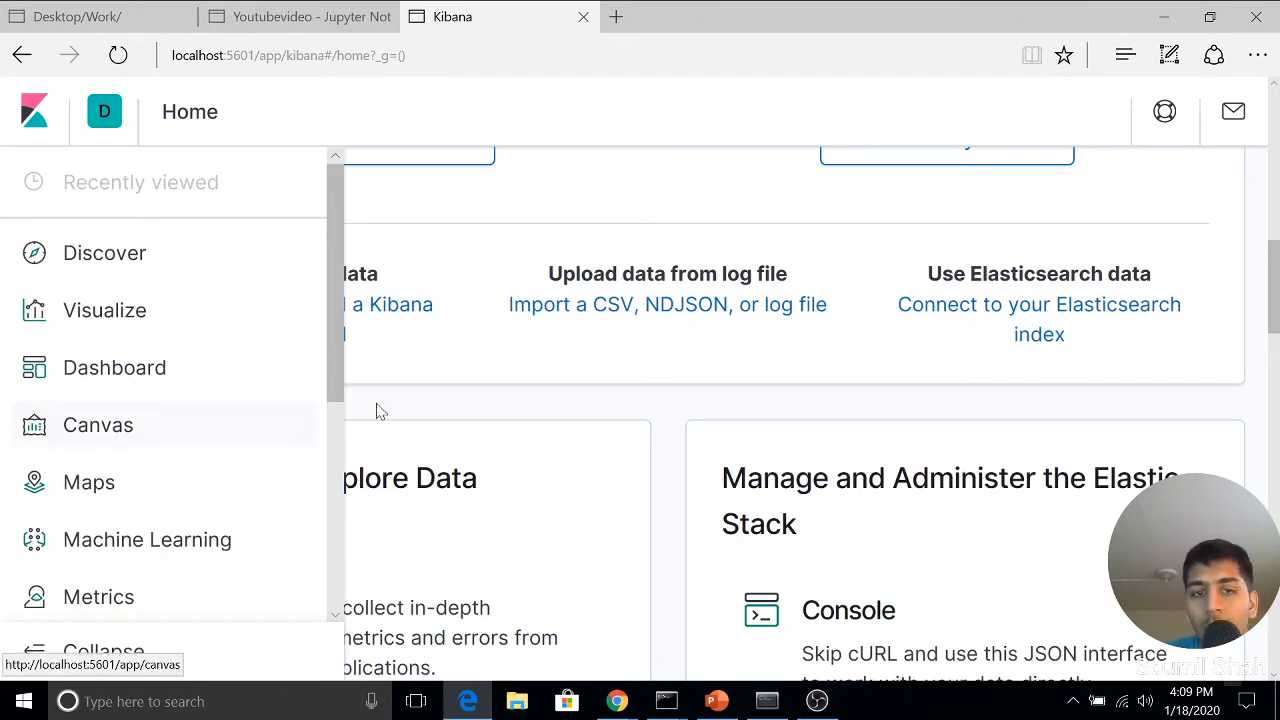
pyautogui.scroll(-2, 110, 330)
pyautogui.scroll(-3, 95, 420)
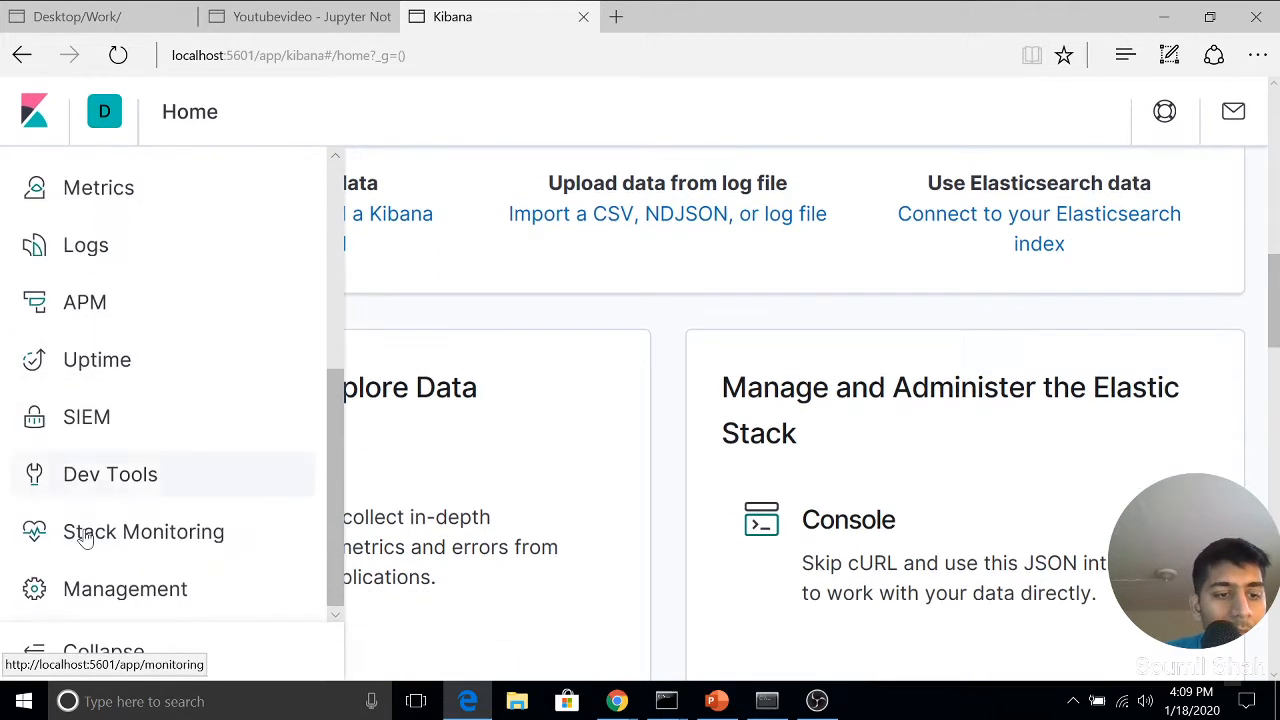
pyautogui.click(129, 648)
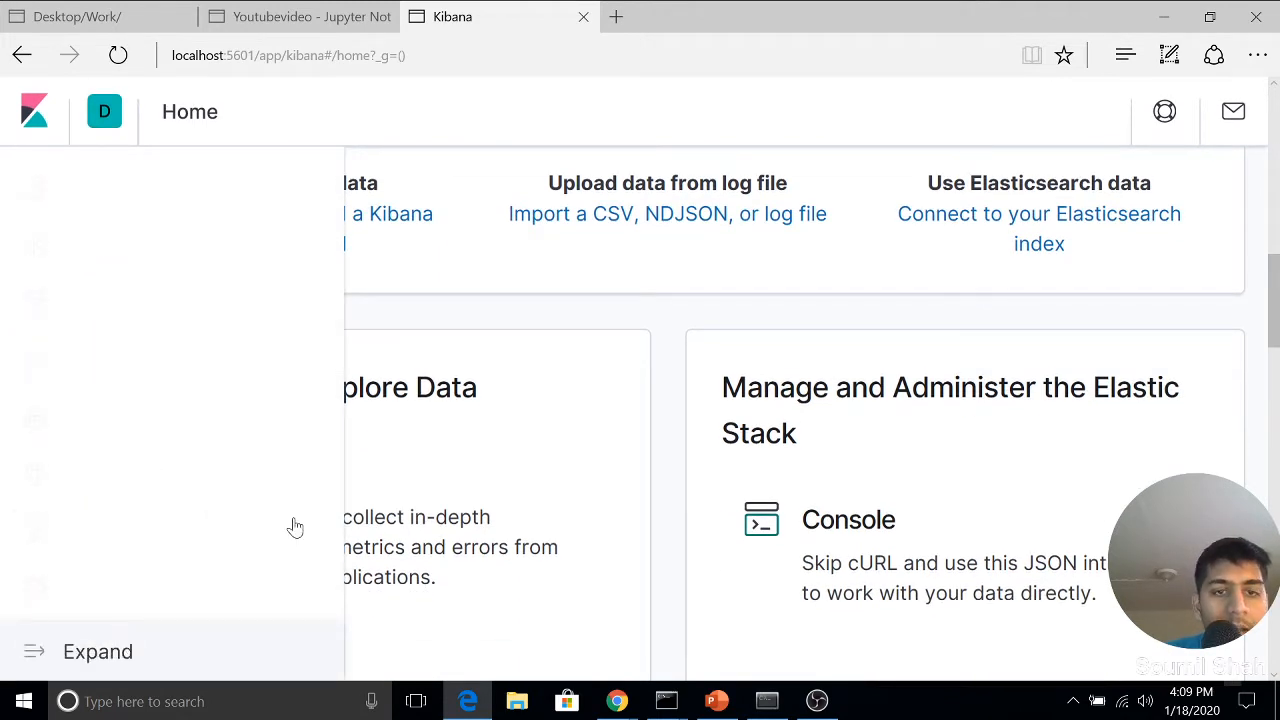
# Review the match_all query on the person index and its output in the Youtubevideo notebook.
pyautogui.click(300, 16)
pyautogui.scroll(-1, 640, 450)
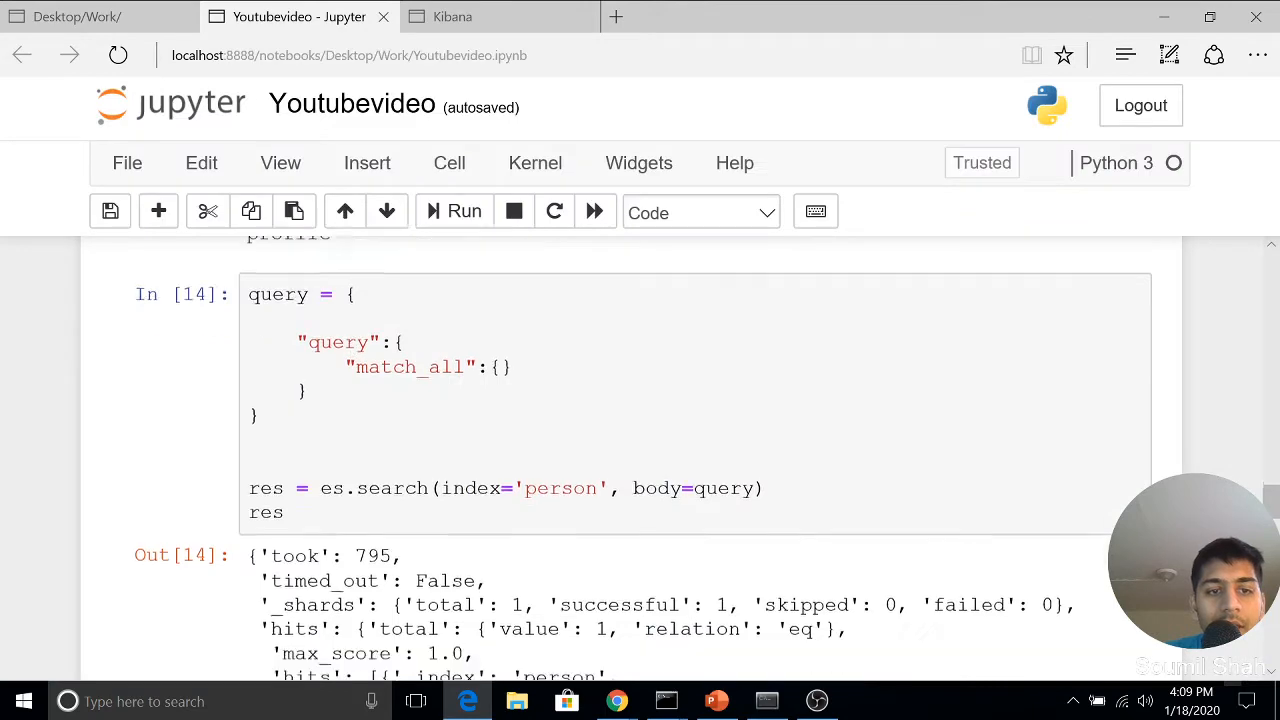
pyautogui.scroll(-3, 322, 450)
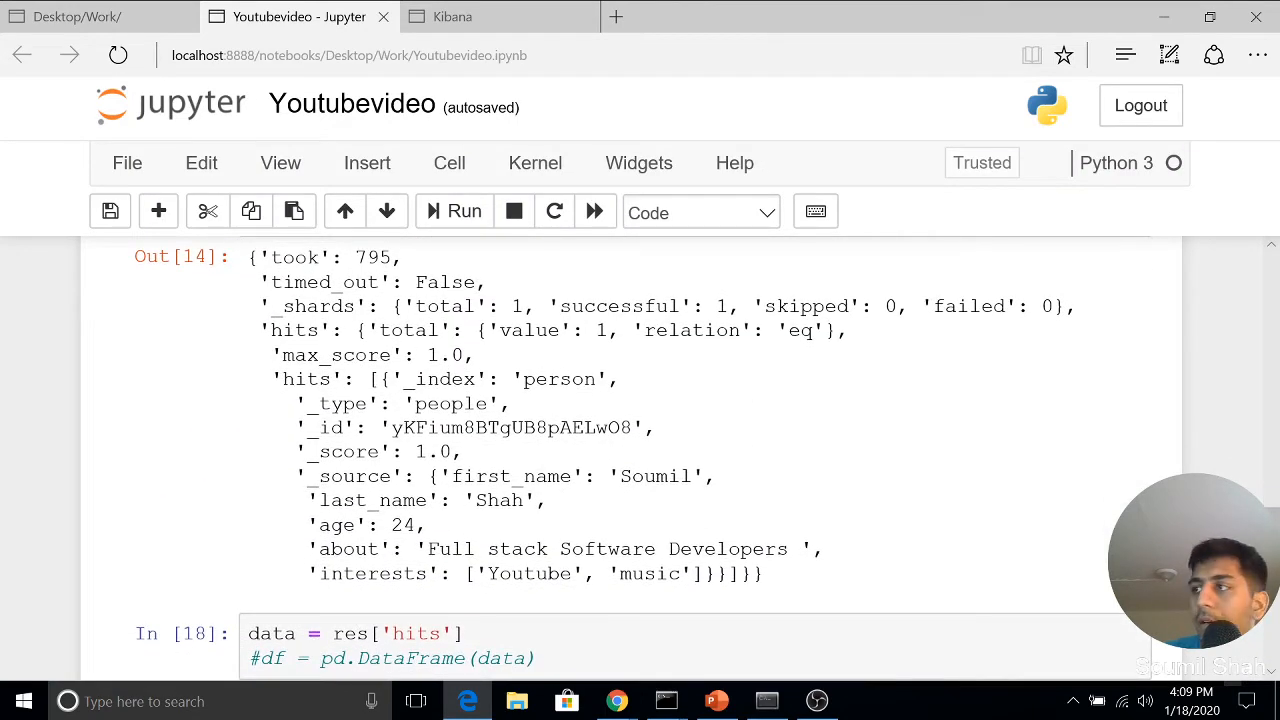
# Return to Kibana and open index pattern creation by choosing to connect to the Elasticsearch index.
pyautogui.click(455, 16)
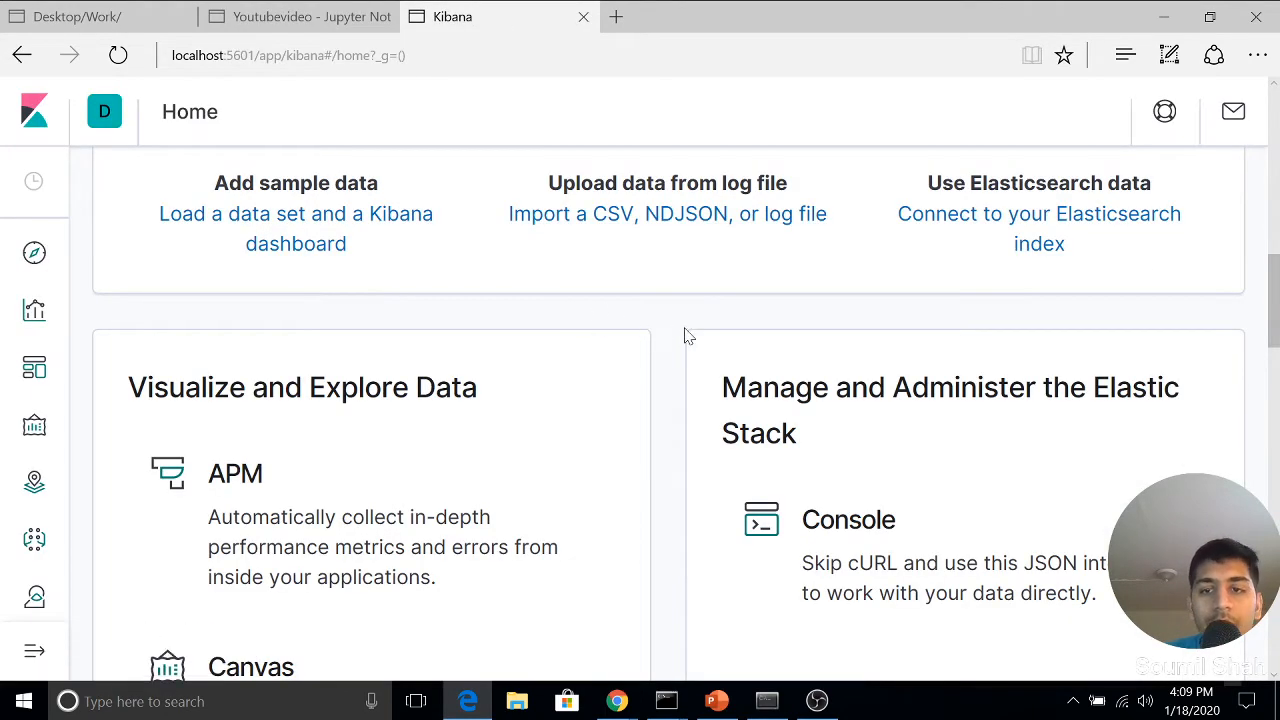
pyautogui.scroll(2, 685, 335)
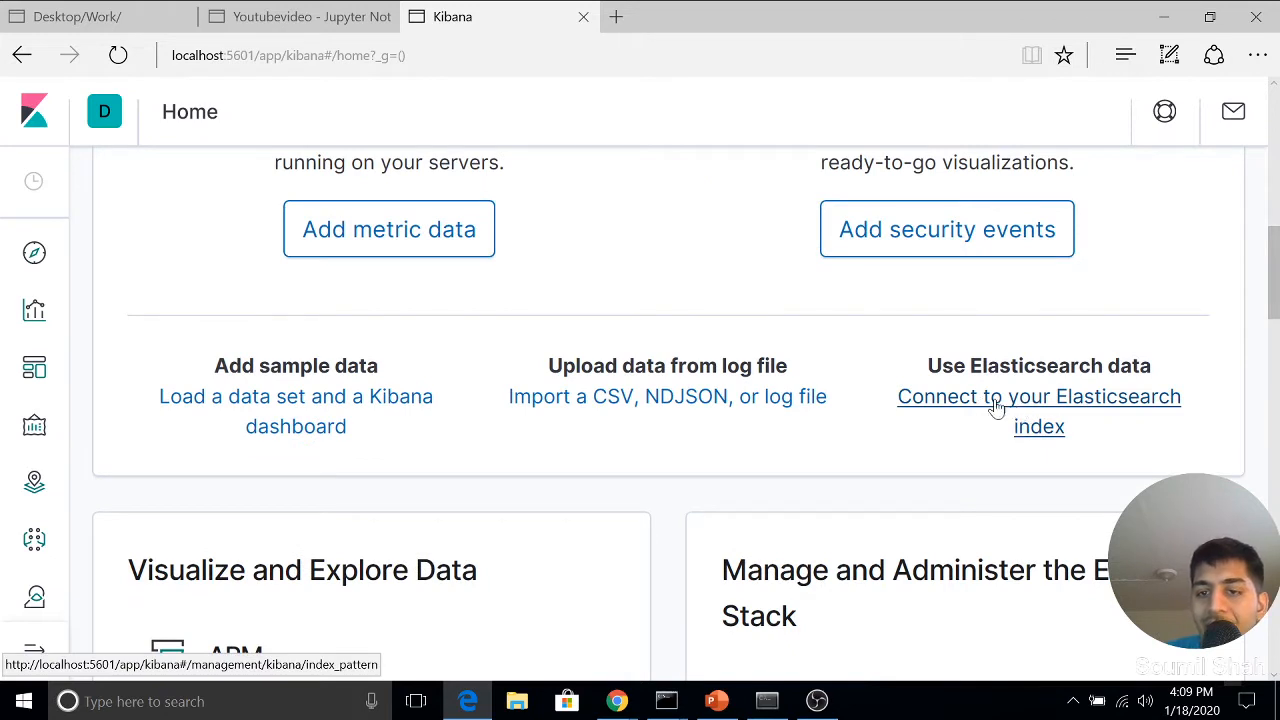
pyautogui.click(1081, 403)
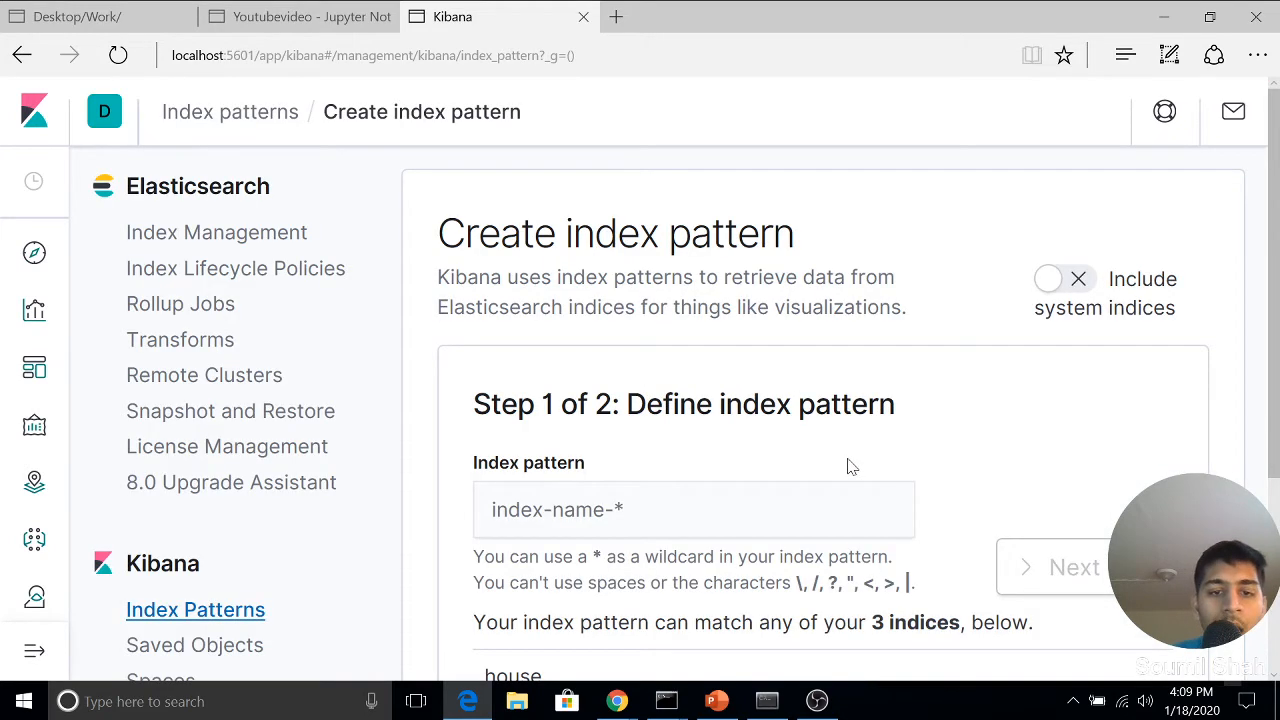
# Define the index pattern as person* and continue to its configuration settings.
pyautogui.click(640, 510)
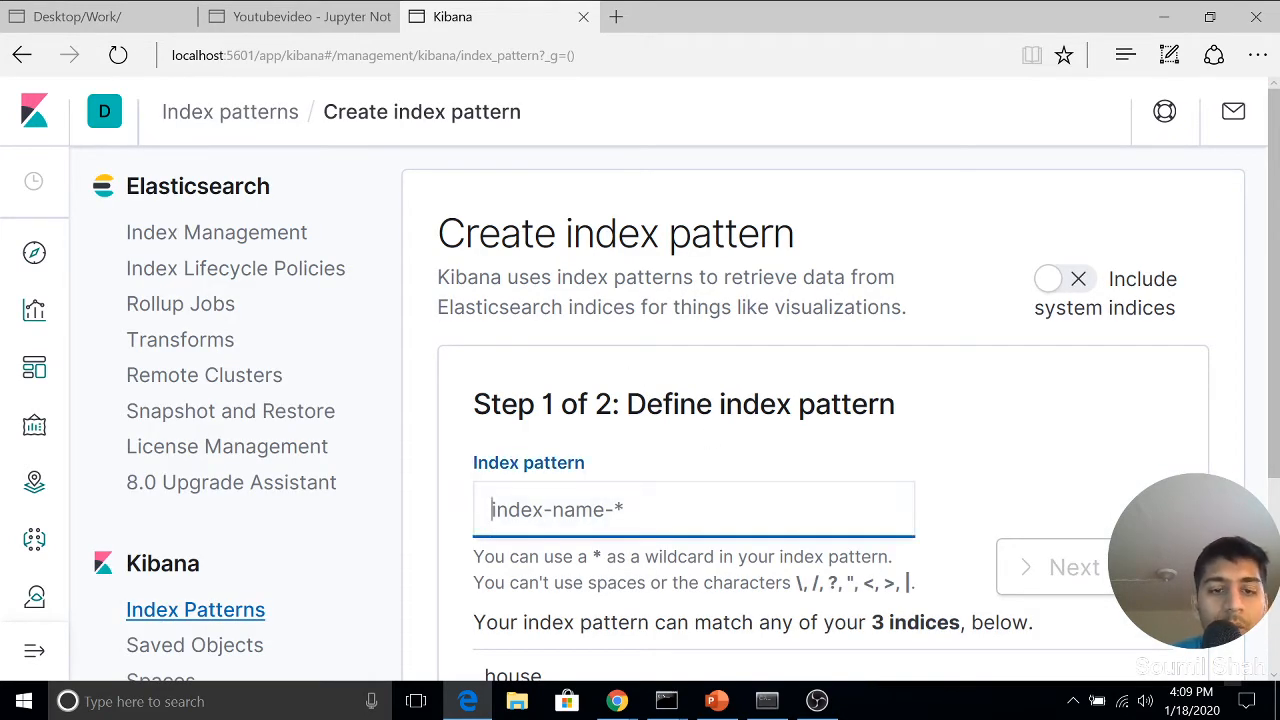
pyautogui.write('pe')
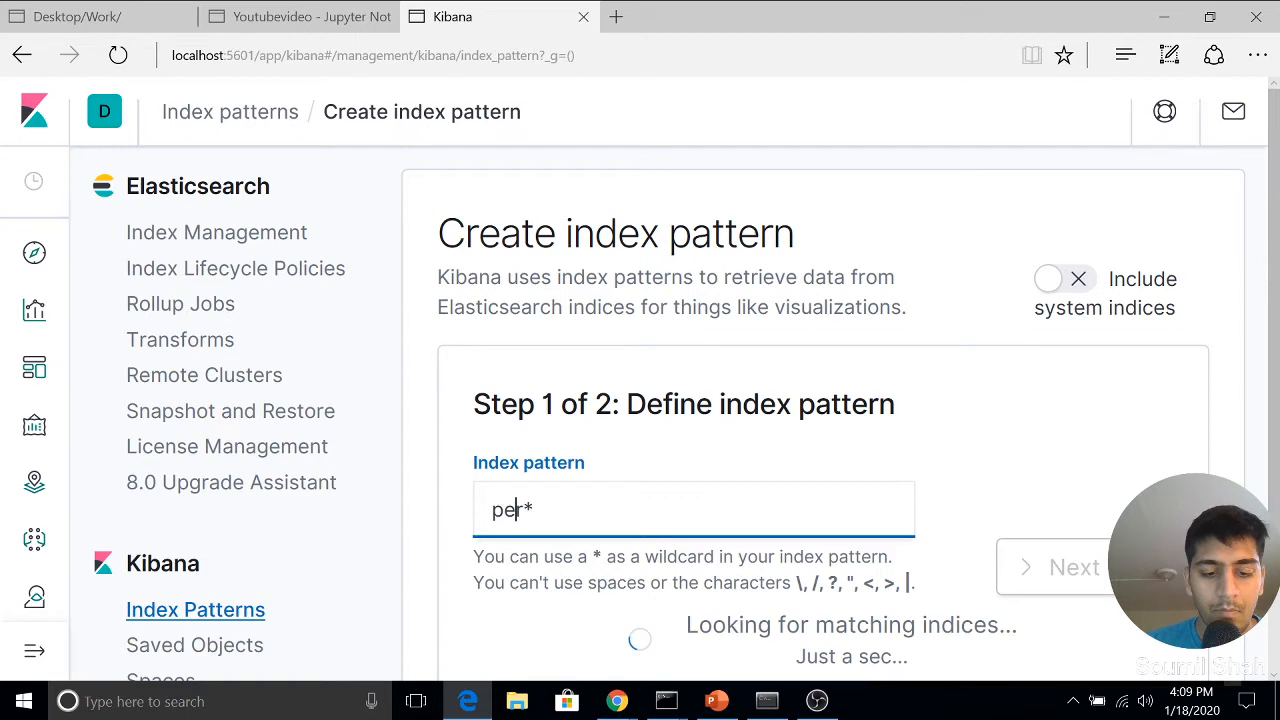
pyautogui.write('rson')
pyautogui.scroll(-2, 957, 663)
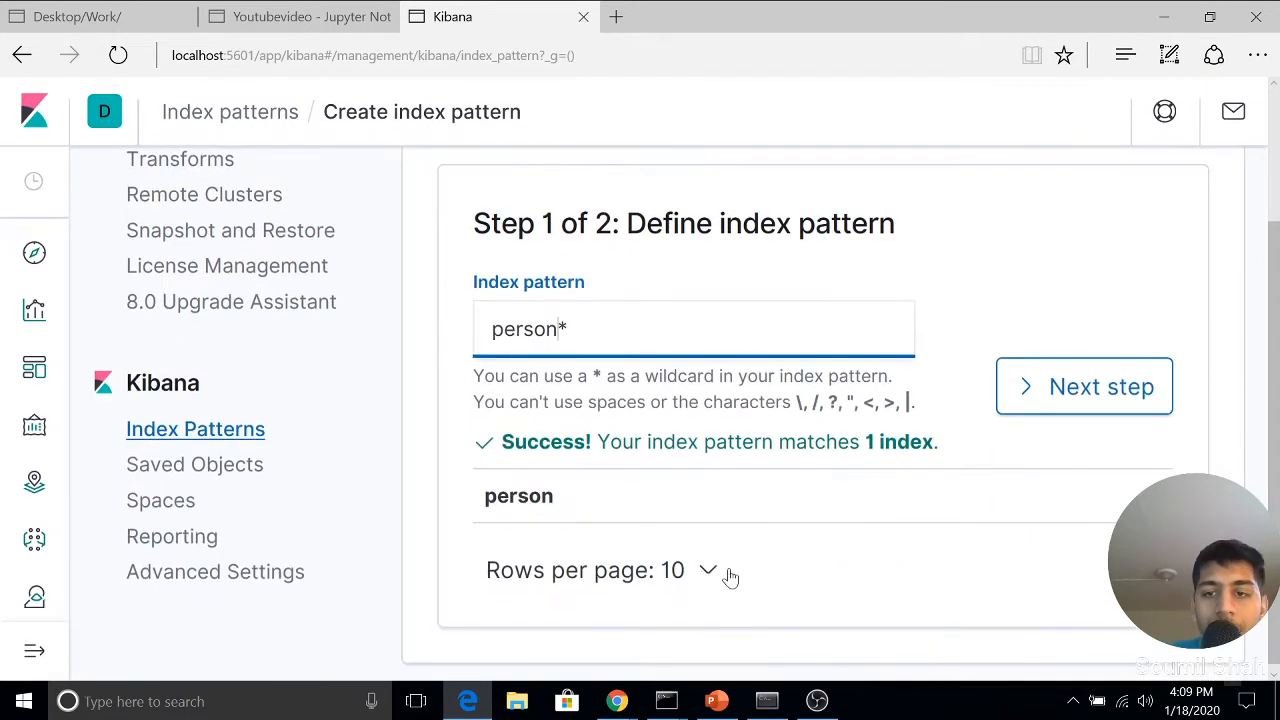
pyautogui.click(1069, 392)
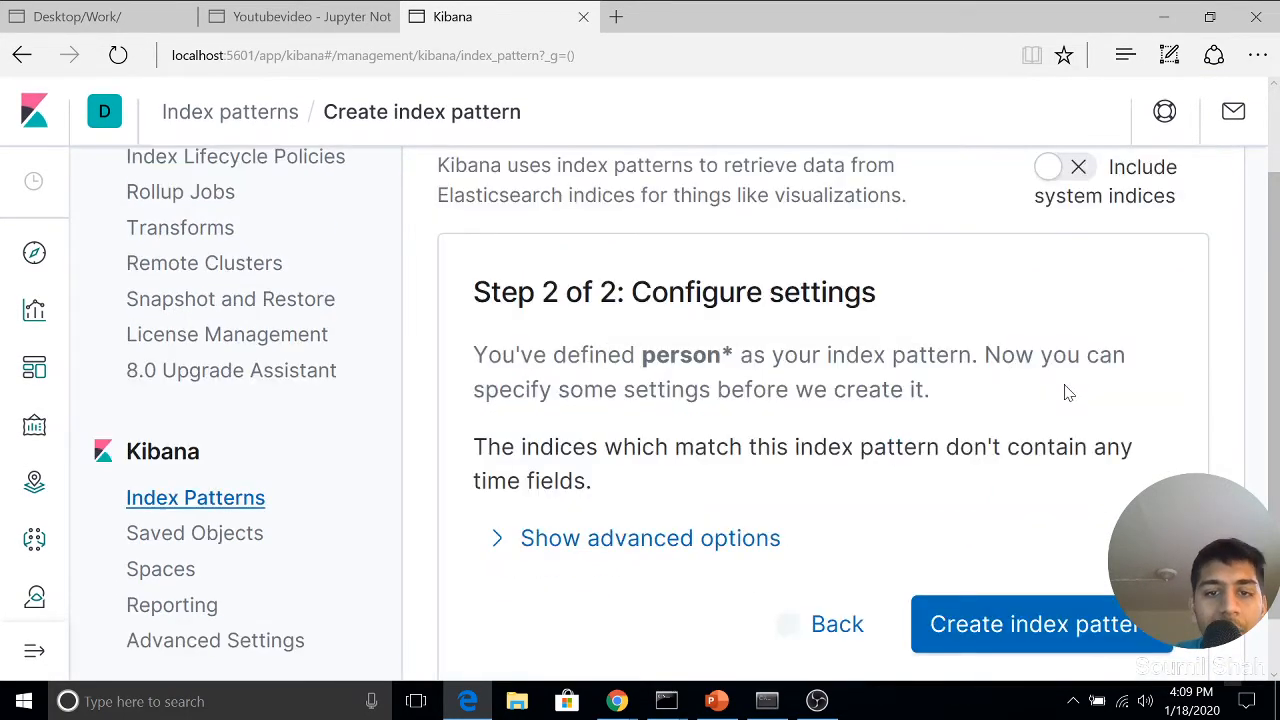
pyautogui.scroll(-1, 777, 514)
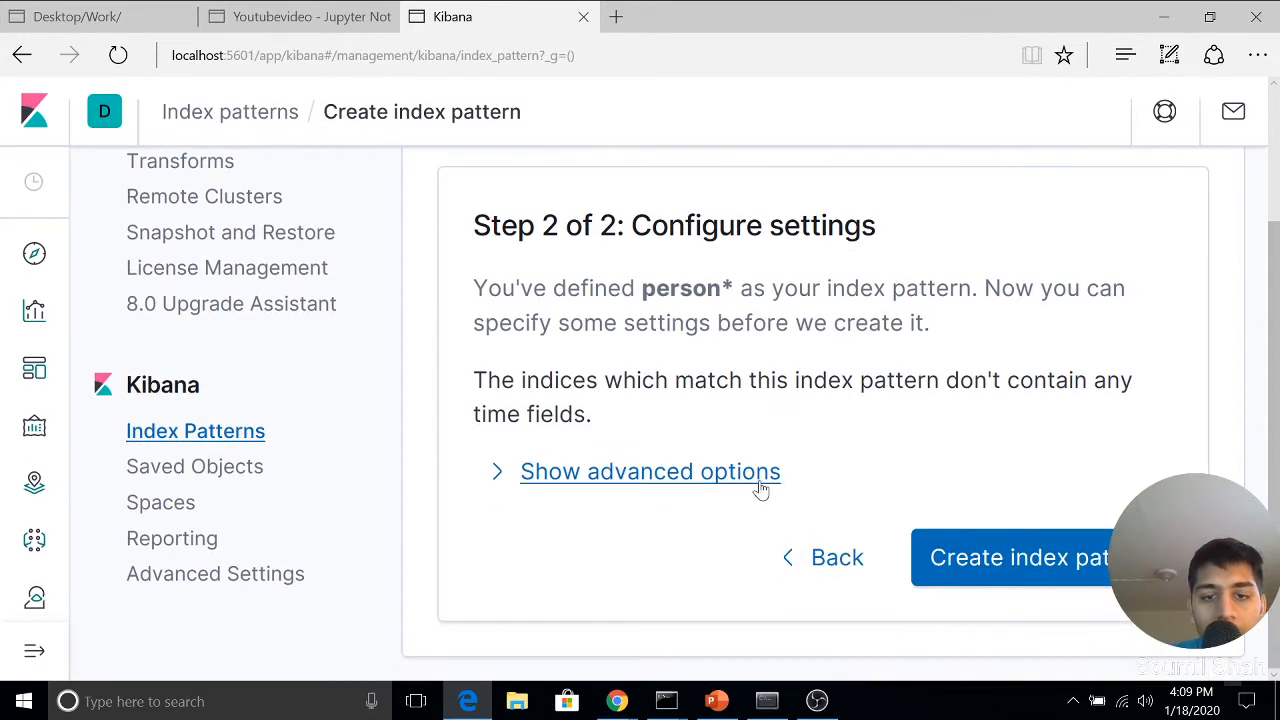
# Create the person* index pattern and look through its fields and their types, including about, age and first_name.
pyautogui.click(990, 575)
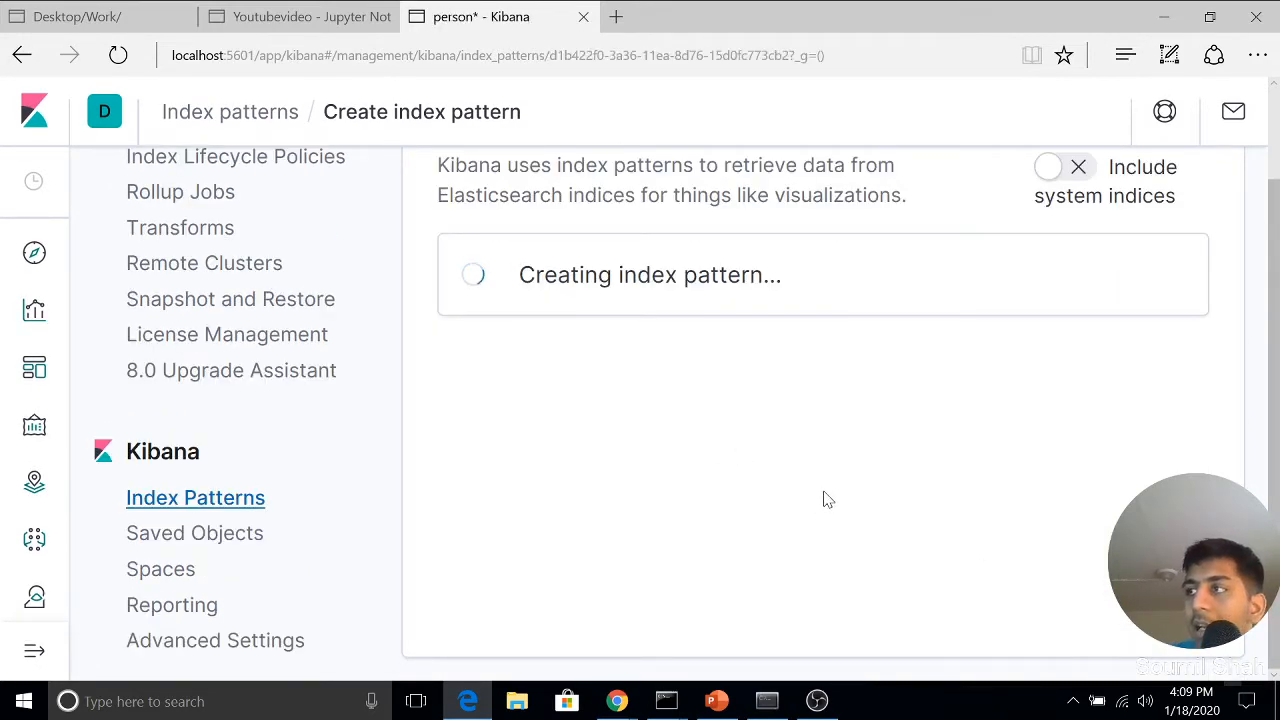
pyautogui.scroll(-5, 809, 477)
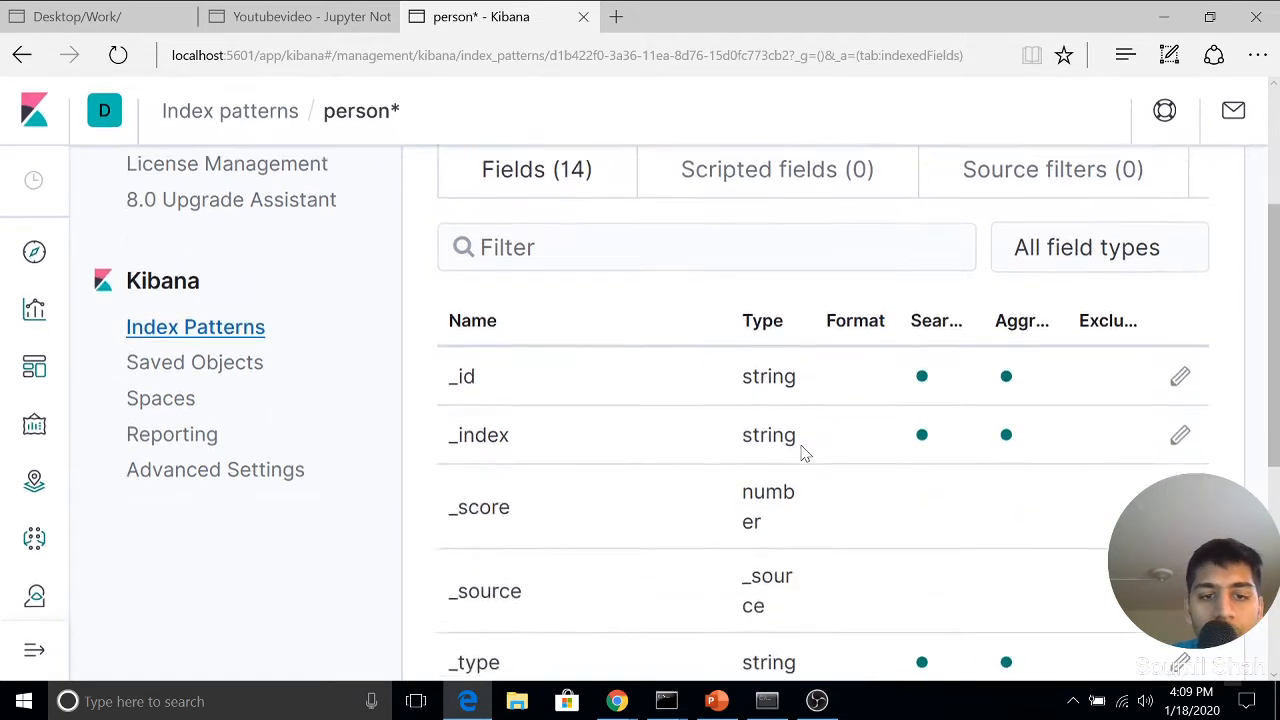
pyautogui.scroll(-1, 812, 450)
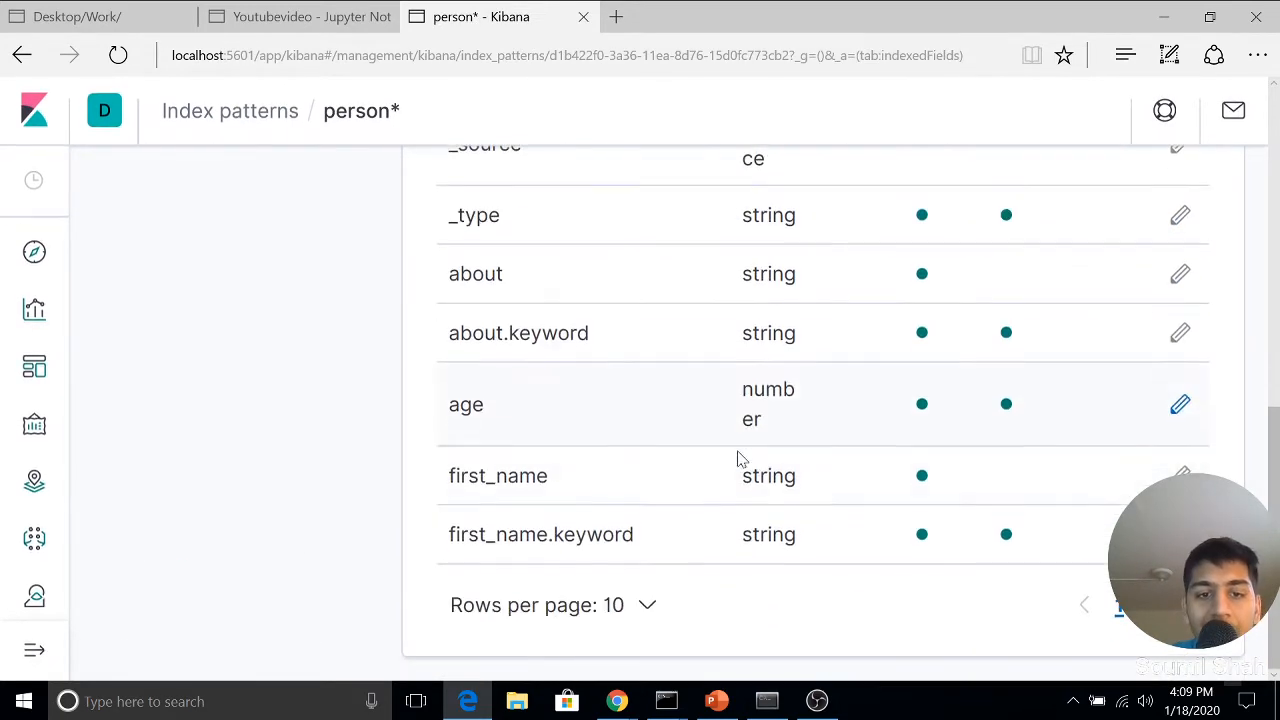
pyautogui.doubleClick(522, 535)
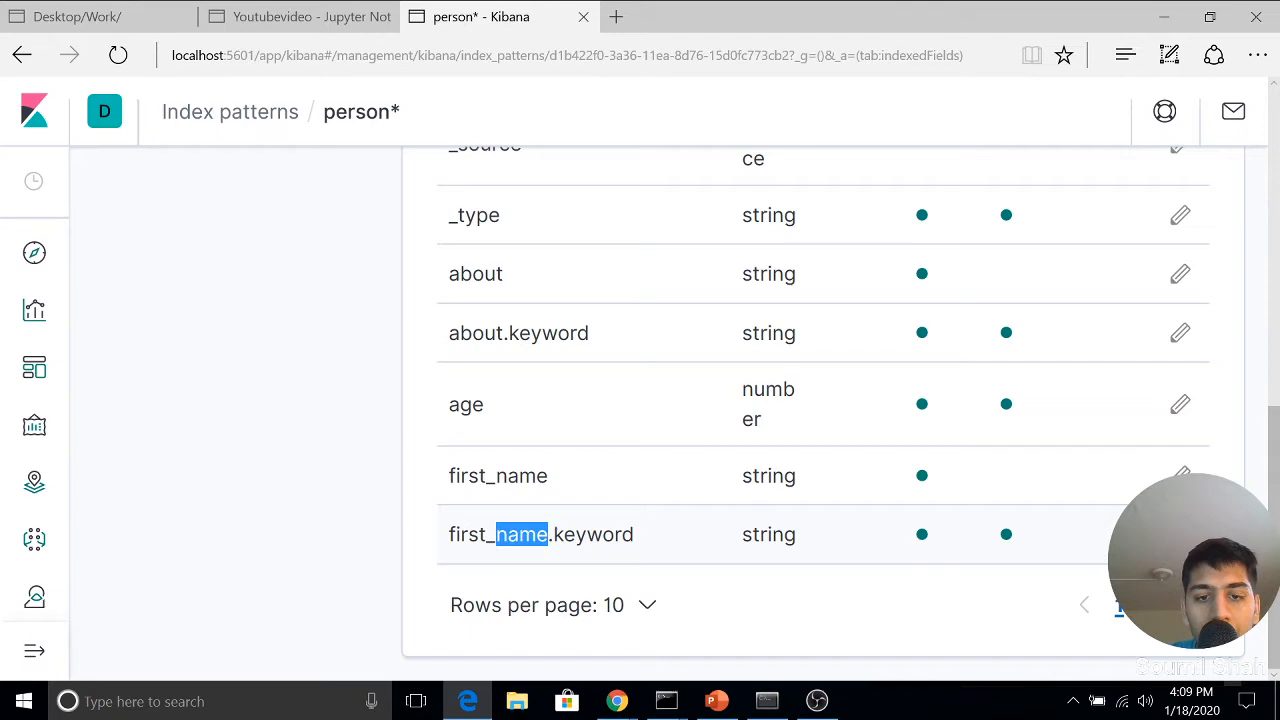
pyautogui.doubleClick(522, 476)
pyautogui.click(536, 360)
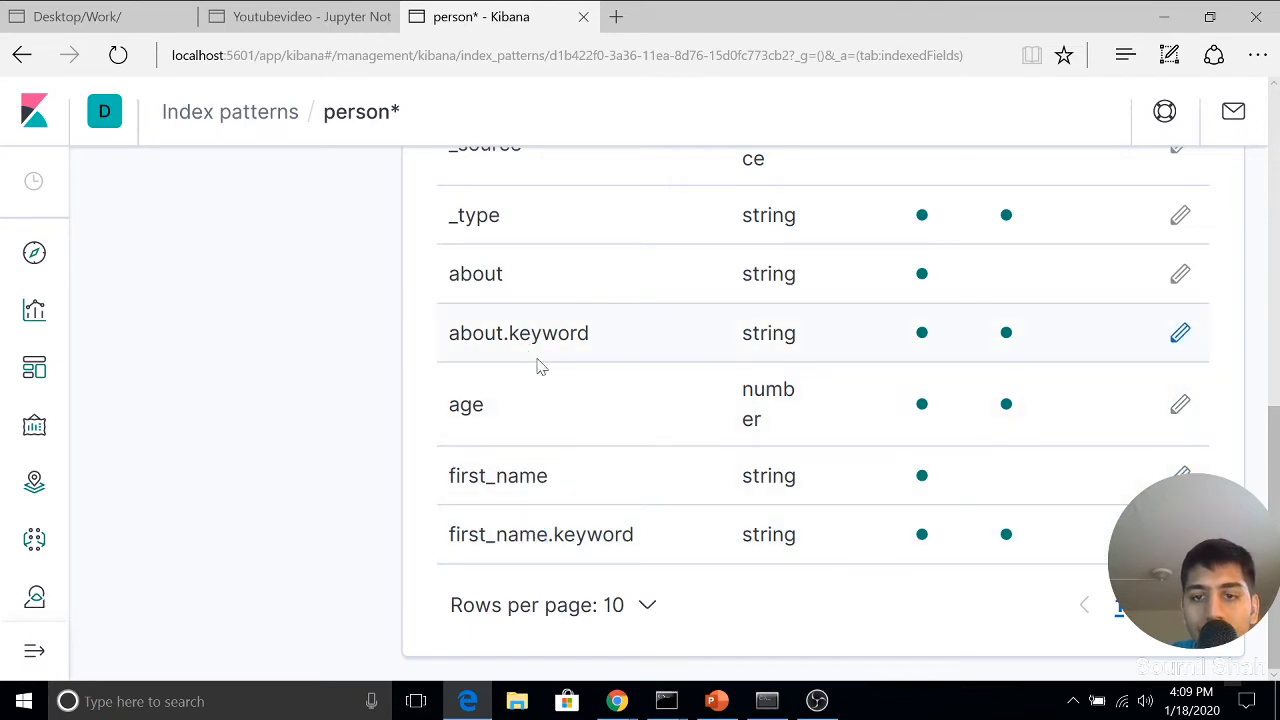
pyautogui.scroll(4, 540, 375)
pyautogui.scroll(3, 500, 390)
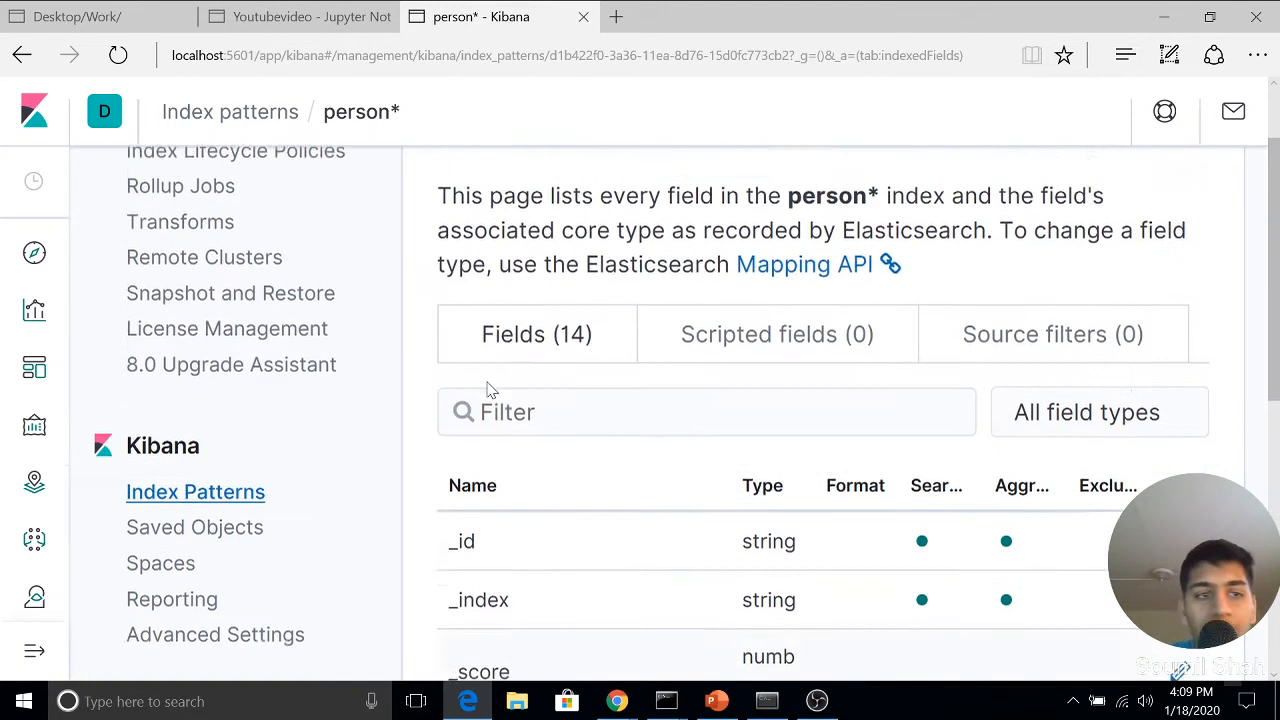
# Look over the person* index pattern page and its field filter, then dismiss the filter suggestions.
pyautogui.scroll(-2, 535, 410)
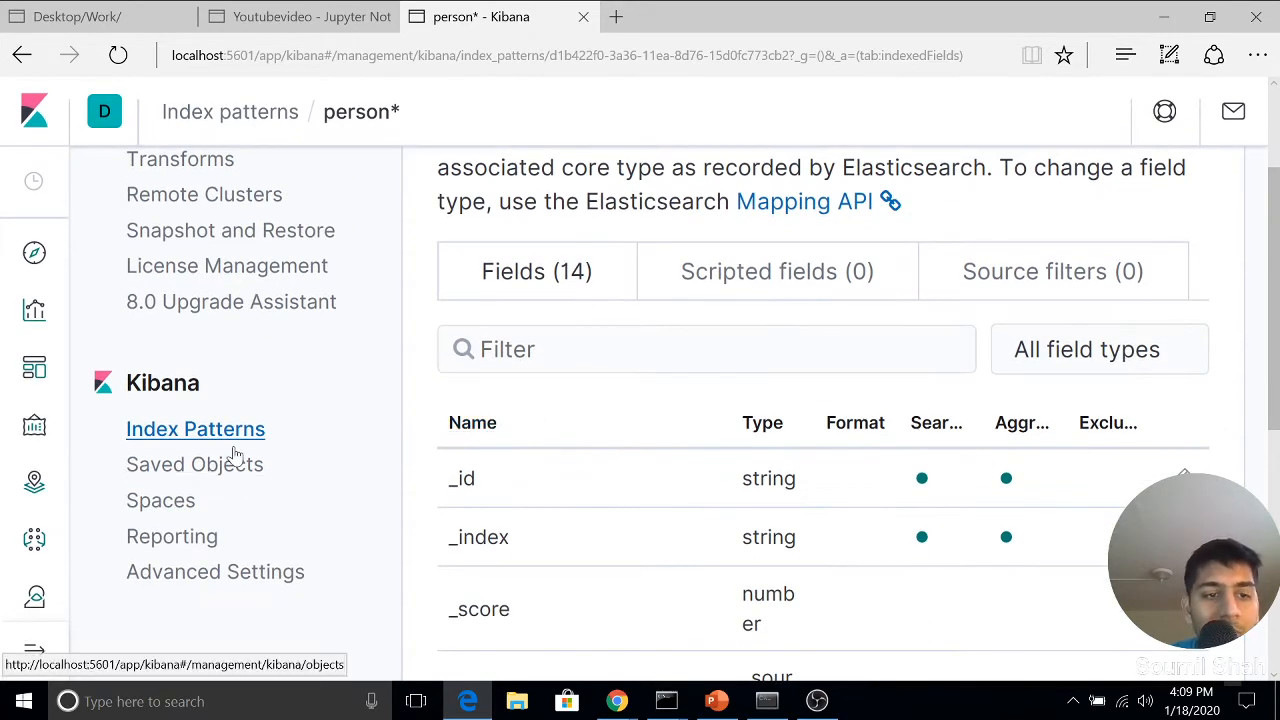
pyautogui.scroll(2, 304, 400)
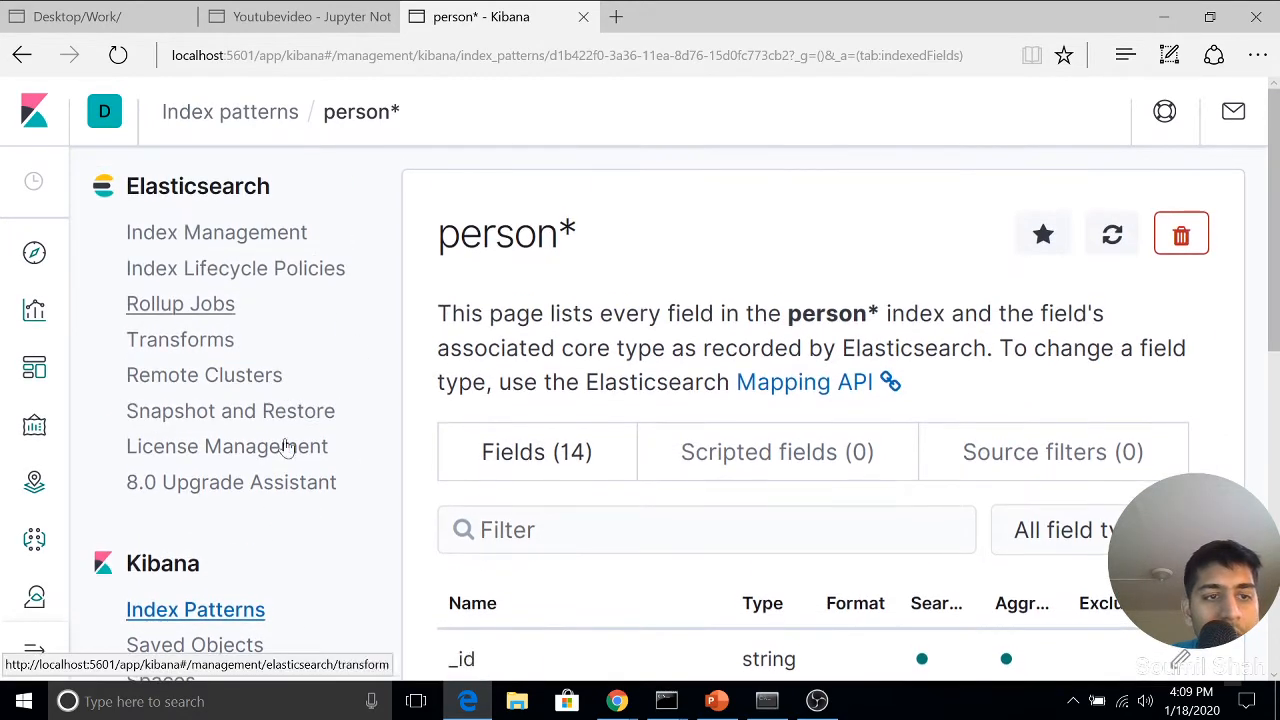
pyautogui.scroll(-2, 292, 380)
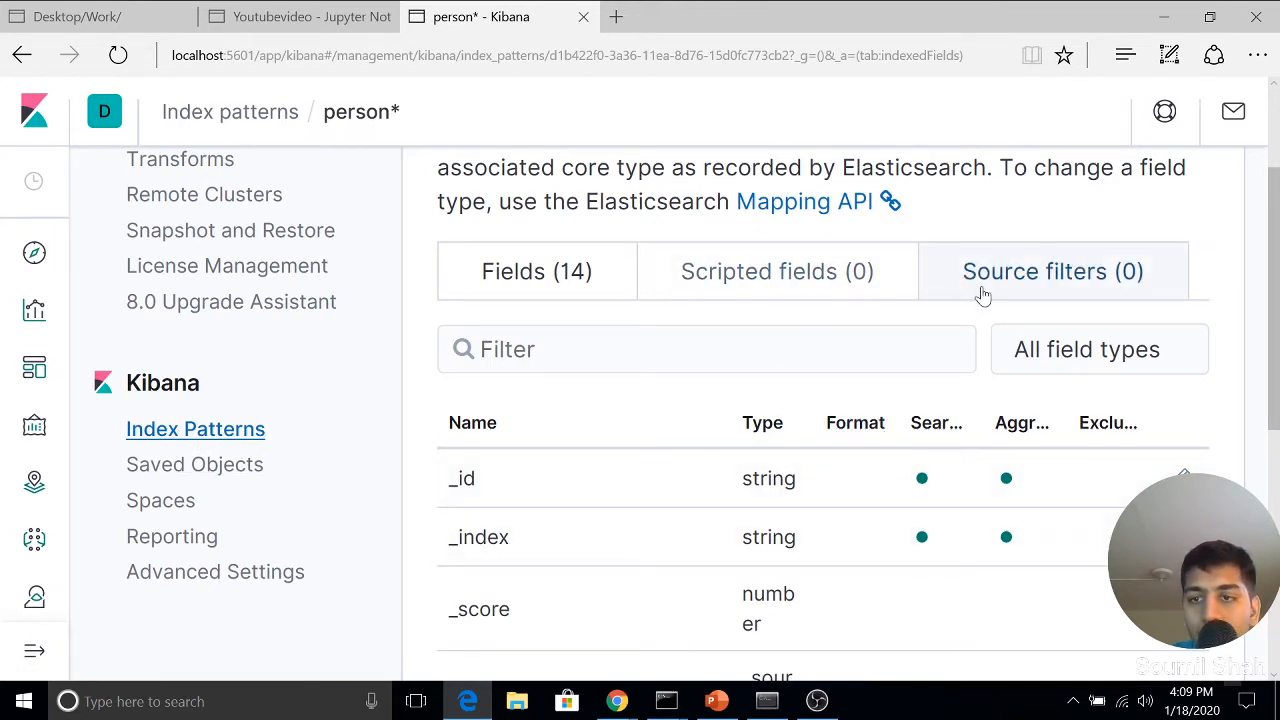
pyautogui.click(717, 362)
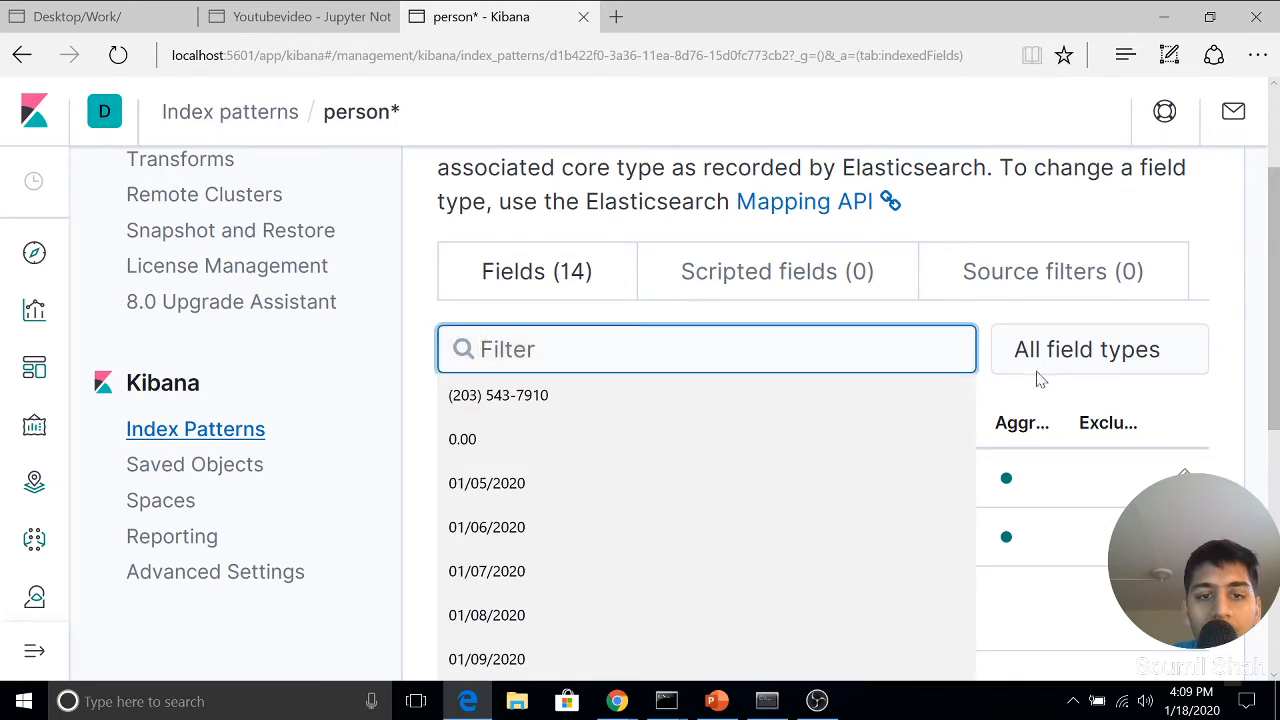
pyautogui.click(1086, 403)
# Show 50 rows per page in the person* field list and review the complete set of fields.
pyautogui.scroll(-5, 743, 411)
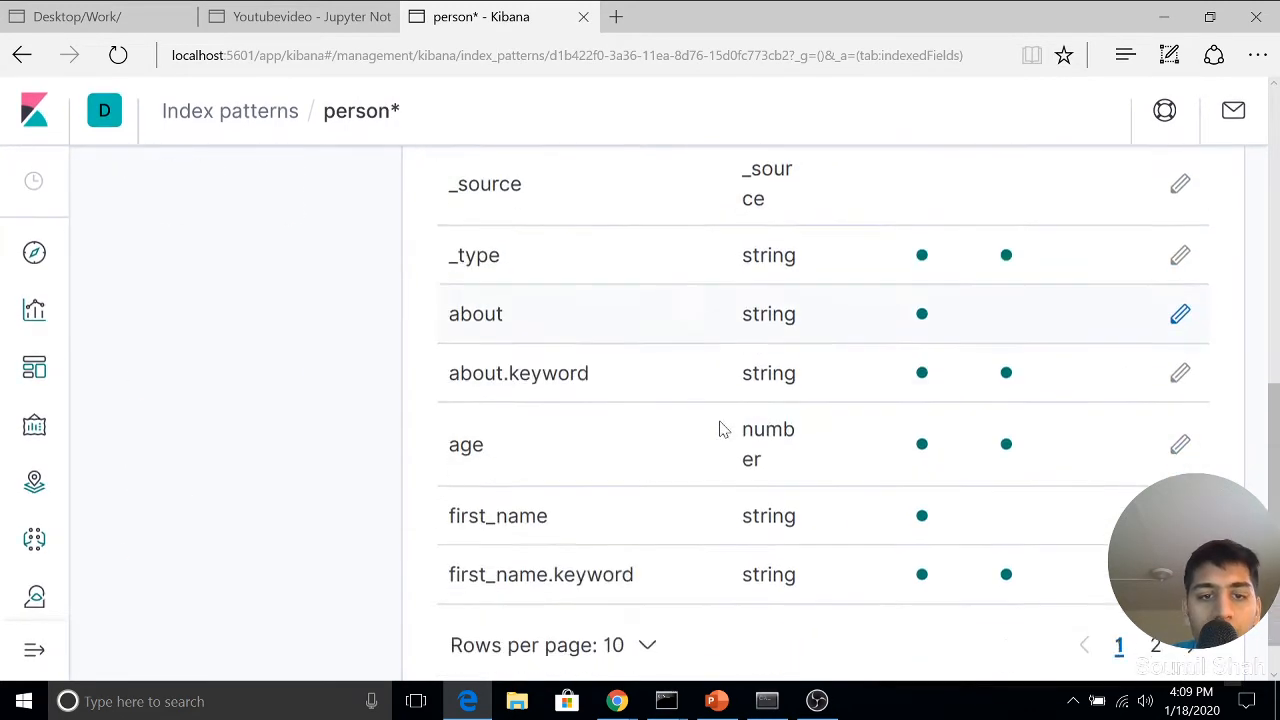
pyautogui.scroll(3, 654, 506)
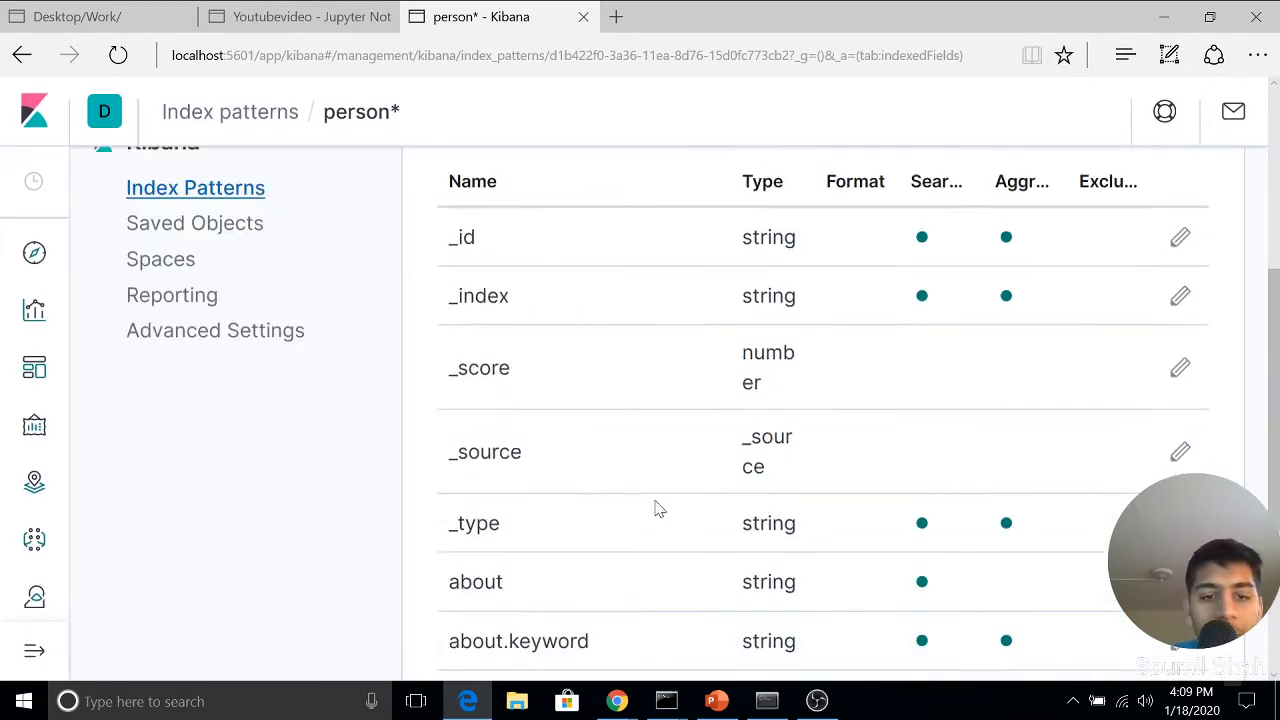
pyautogui.scroll(-3, 737, 549)
pyautogui.click(645, 606)
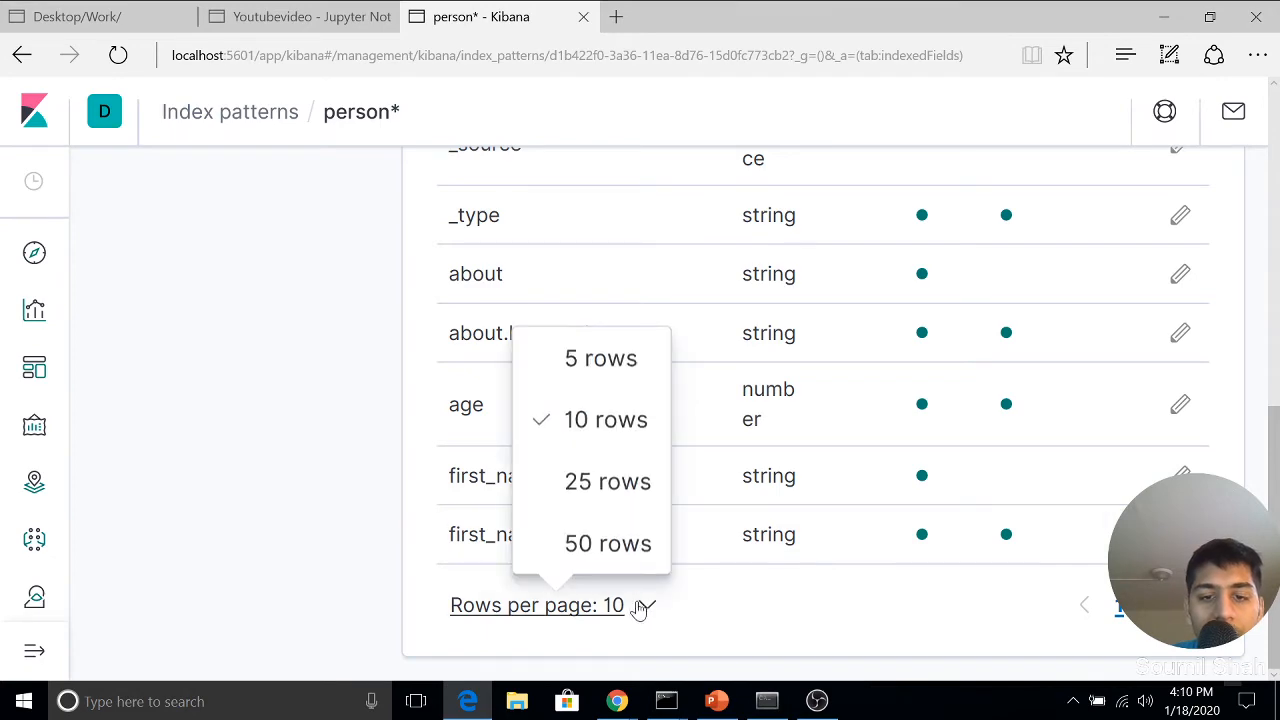
pyautogui.click(625, 548)
pyautogui.scroll(-2, 651, 500)
pyautogui.scroll(2, 690, 490)
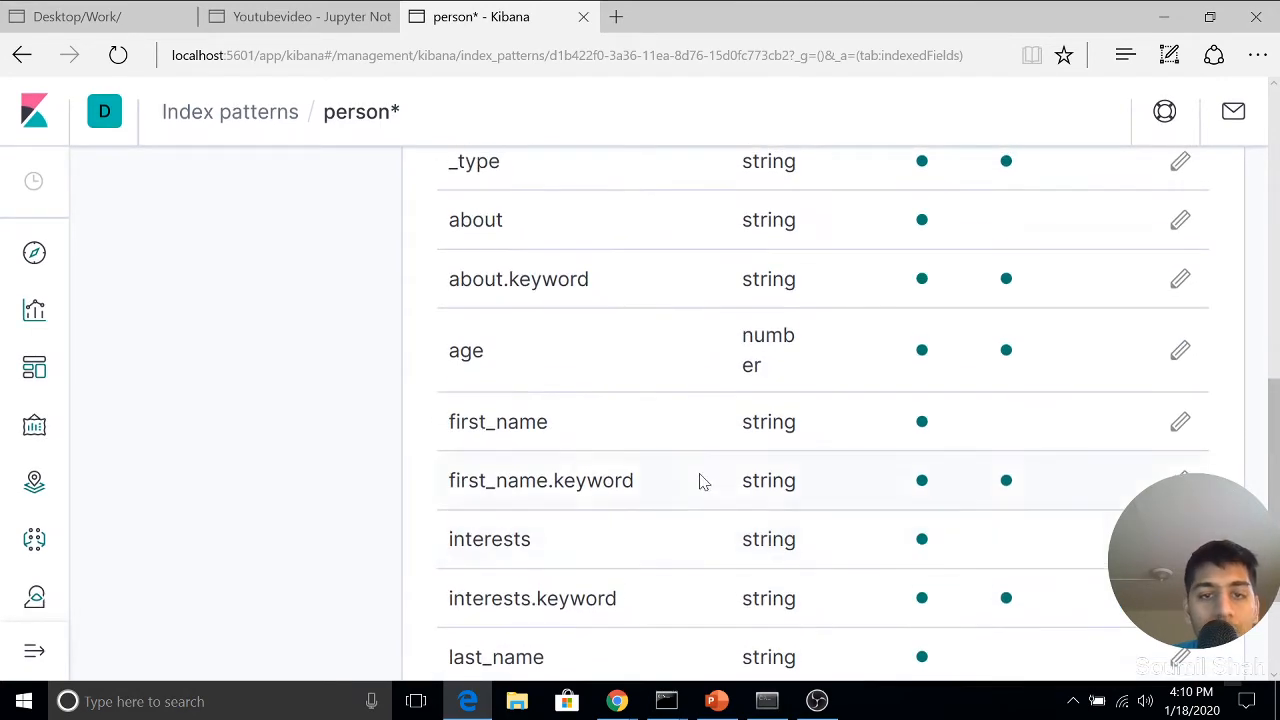
pyautogui.scroll(-2, 689, 506)
pyautogui.scroll(5, 680, 500)
pyautogui.scroll(3, 645, 475)
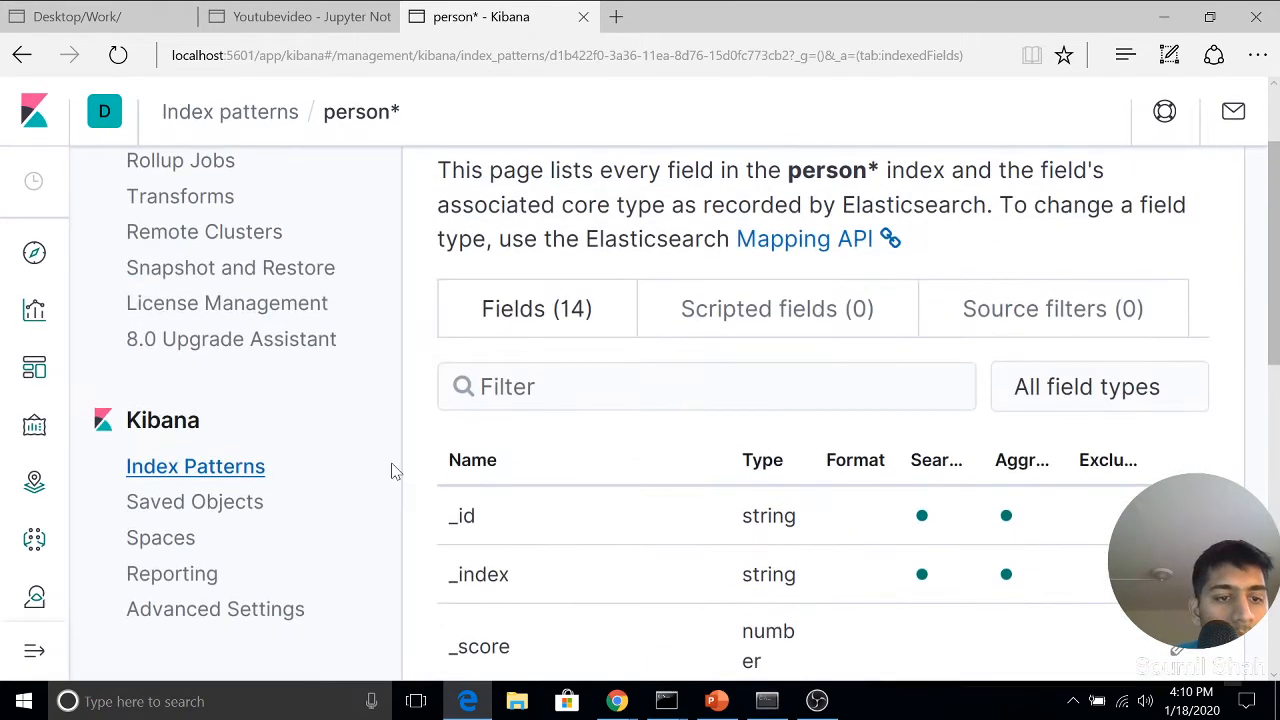
# Open Kibana's saved objects, view the relationships of the person* index pattern, and close the details.
pyautogui.click(232, 508)
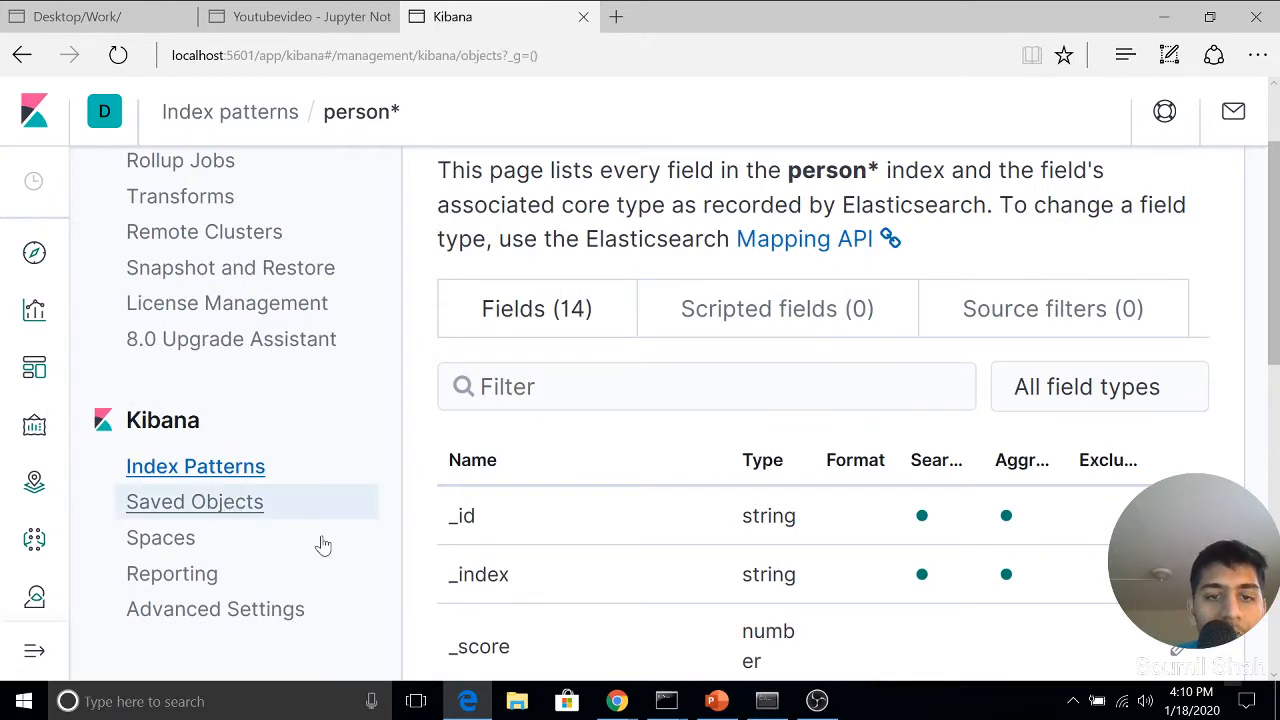
pyautogui.scroll(-2, 540, 520)
pyautogui.scroll(-1, 570, 495)
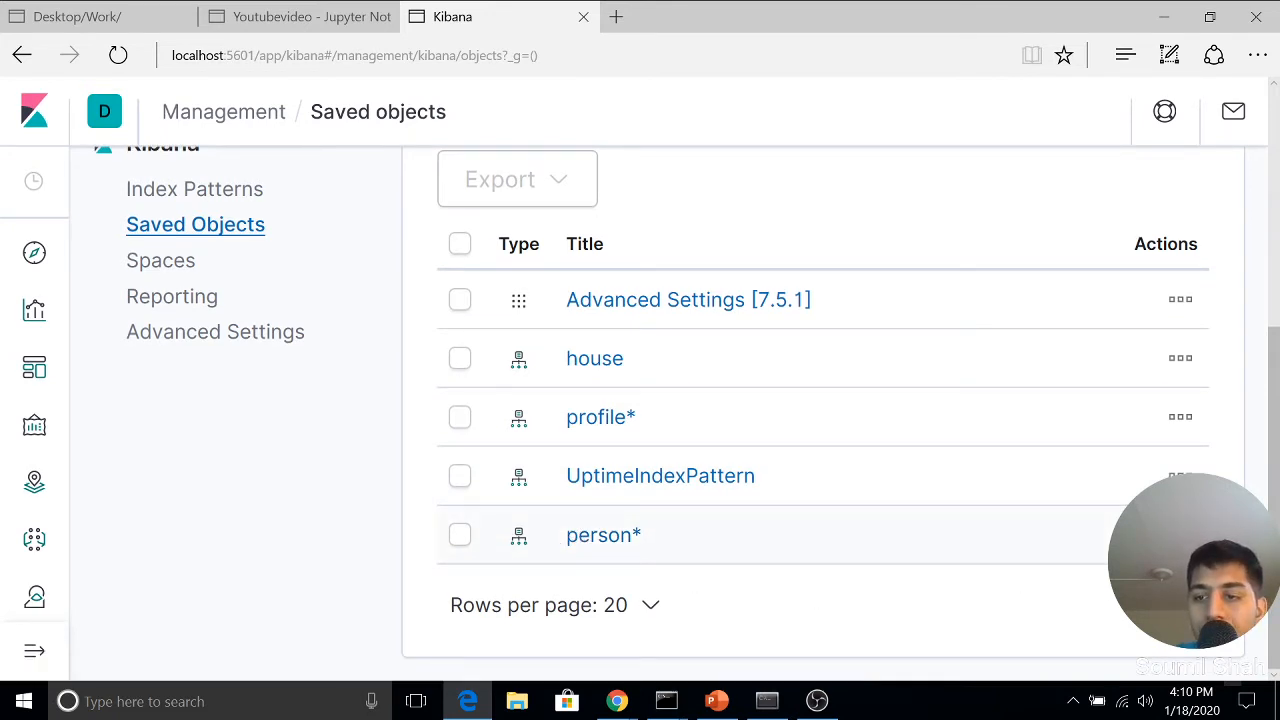
pyautogui.click(1180, 476)
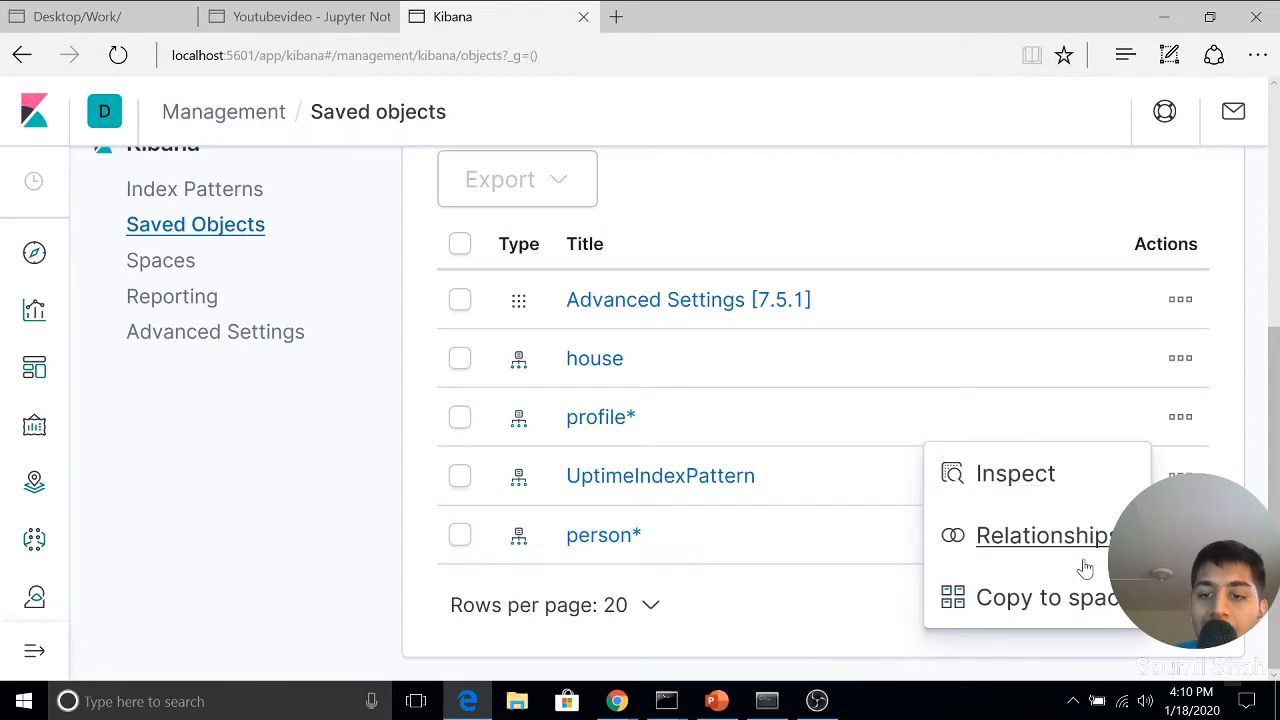
pyautogui.click(1043, 537)
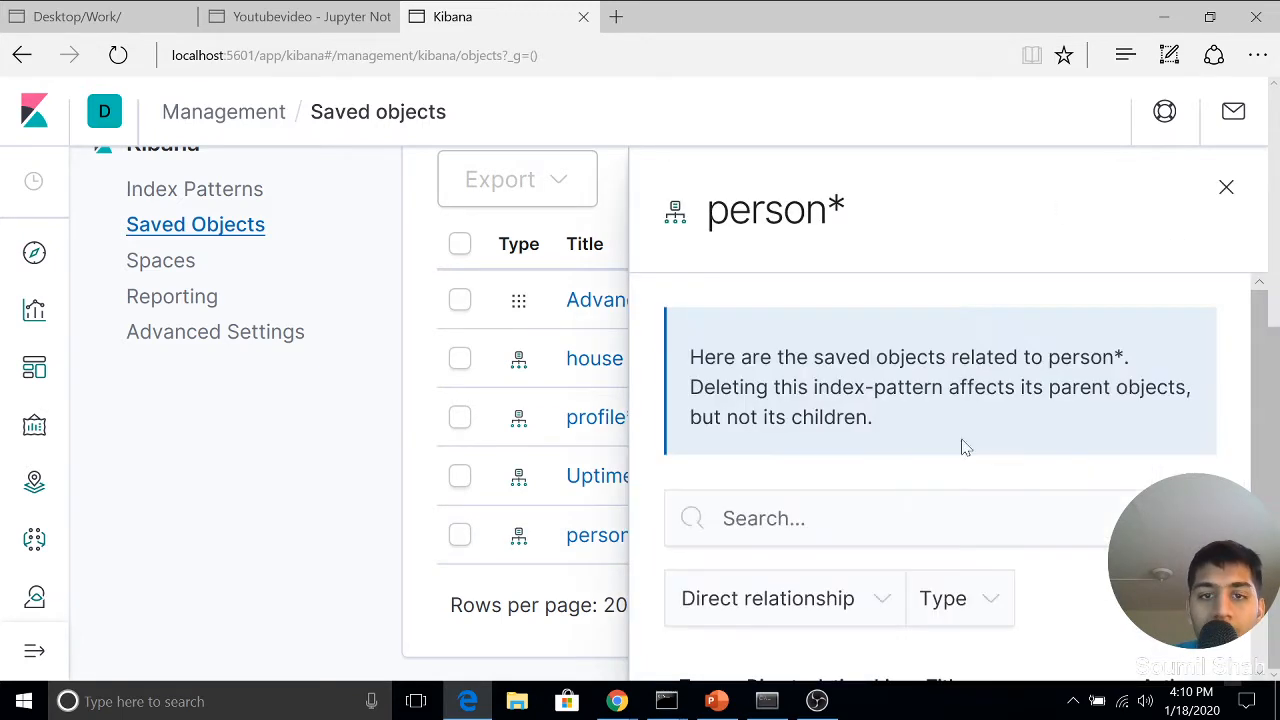
pyautogui.scroll(-2, 914, 414)
pyautogui.scroll(1, 940, 480)
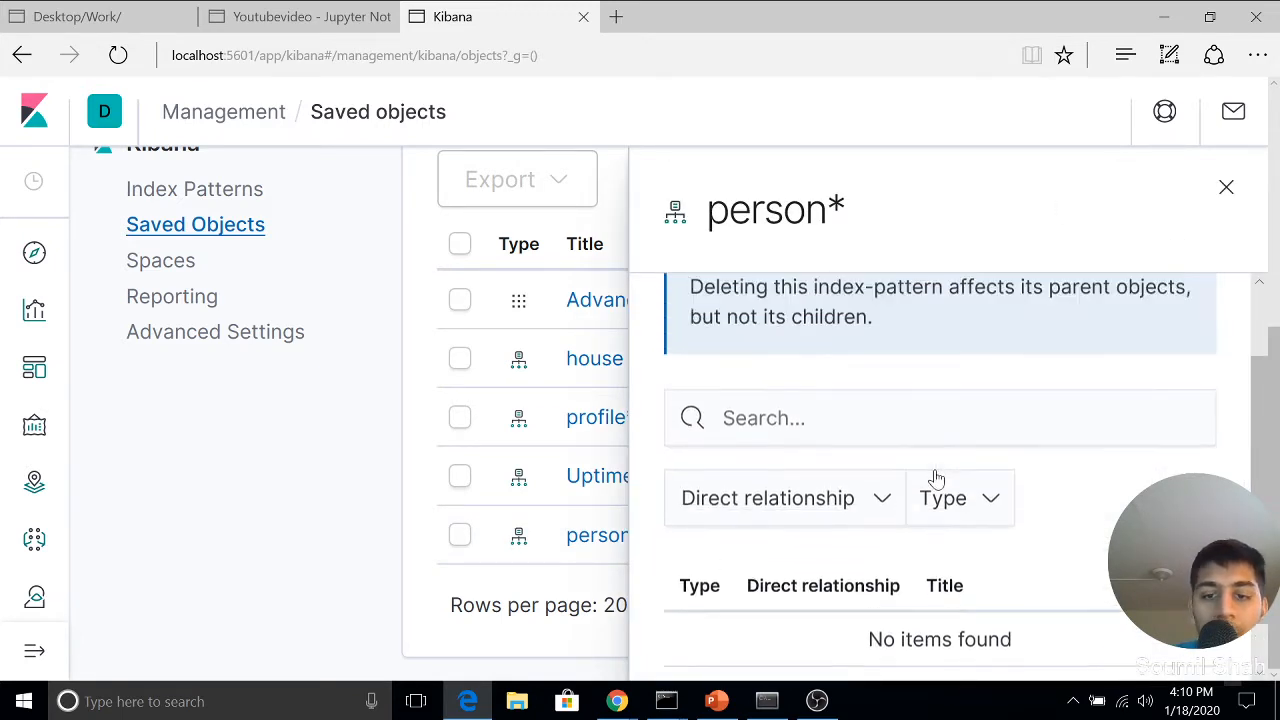
pyautogui.scroll(-1, 932, 480)
pyautogui.scroll(1, 755, 470)
pyautogui.scroll(1, 755, 470)
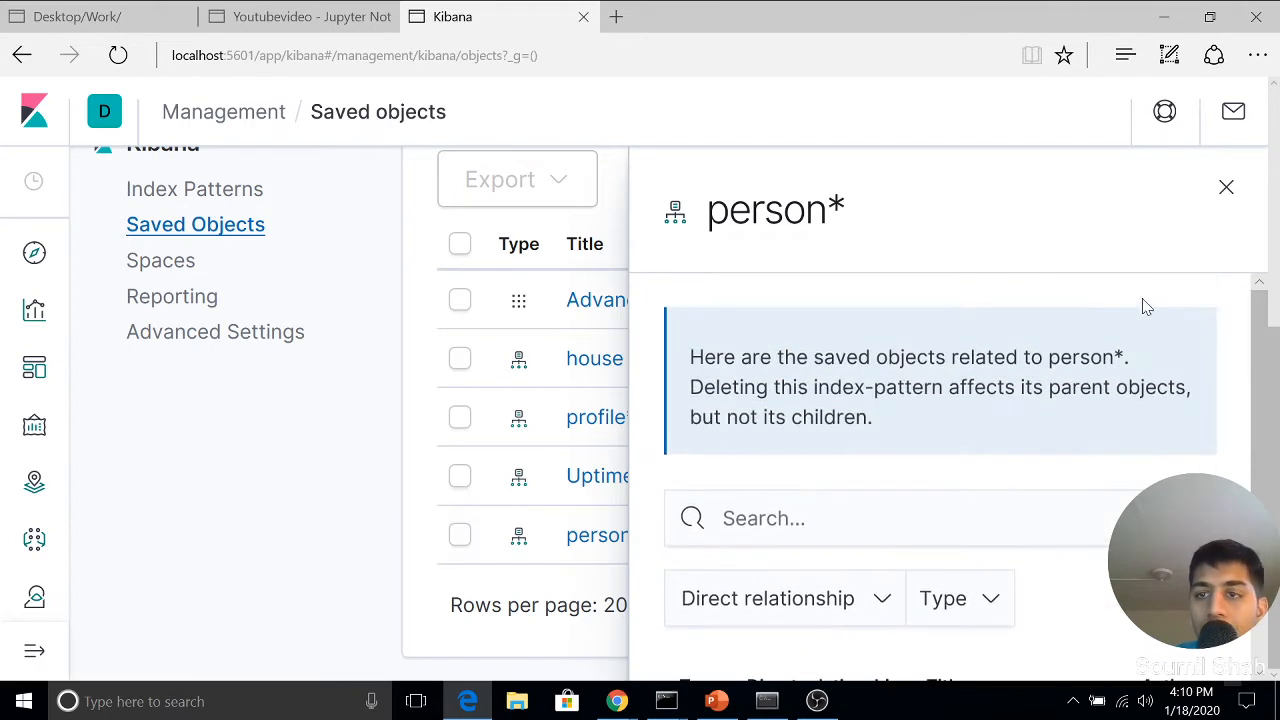
pyautogui.click(1226, 188)
# Inspect the person* saved object and look over its index pattern page and fields.
pyautogui.click(1180, 476)
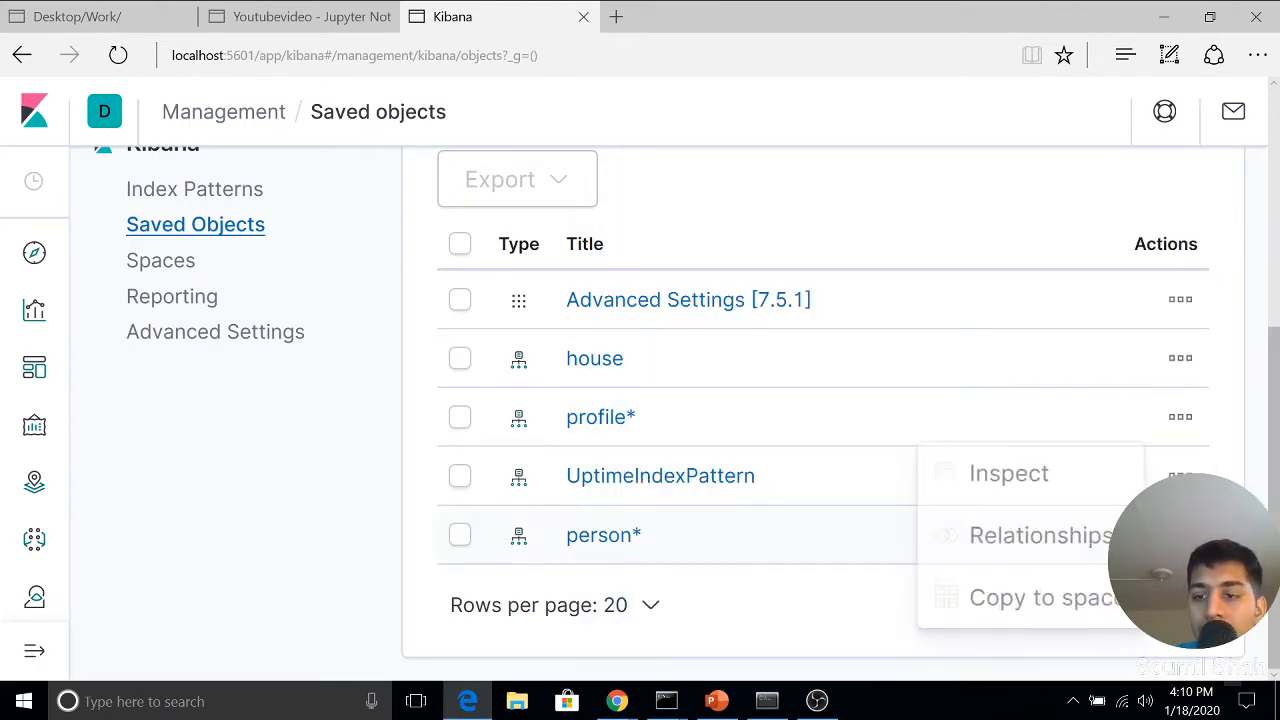
pyautogui.click(1072, 492)
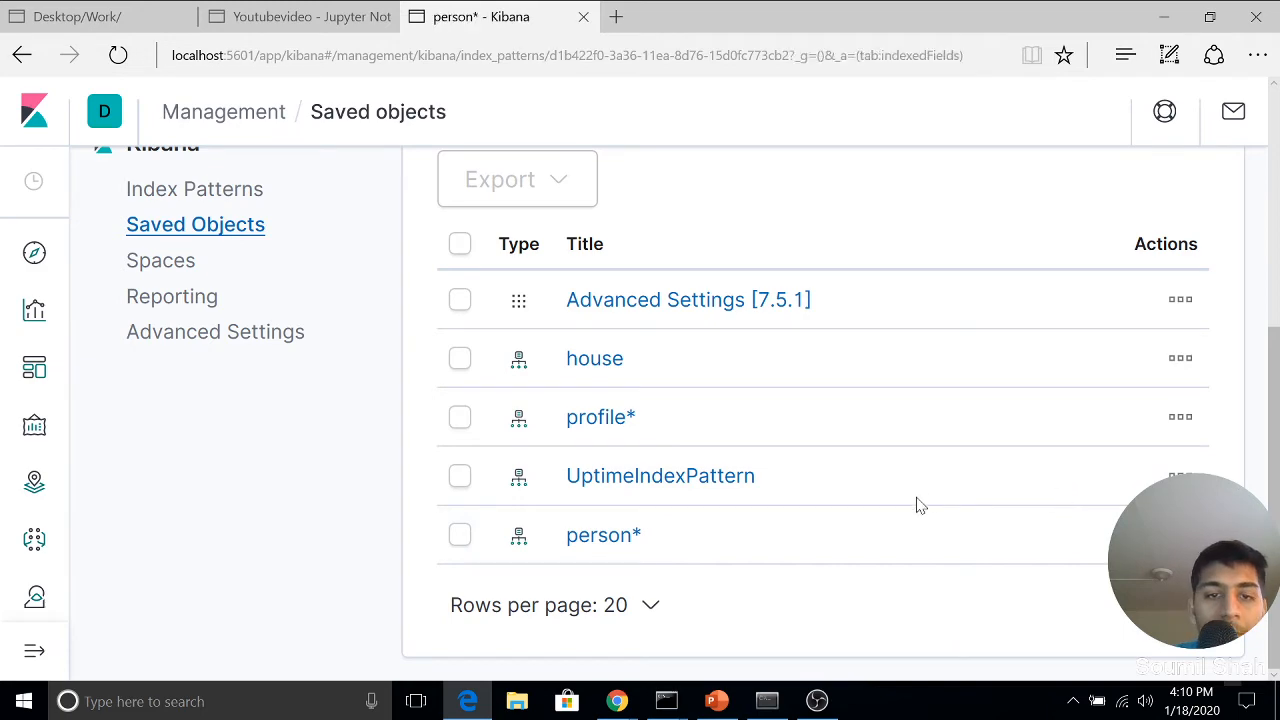
pyautogui.scroll(-2, 776, 402)
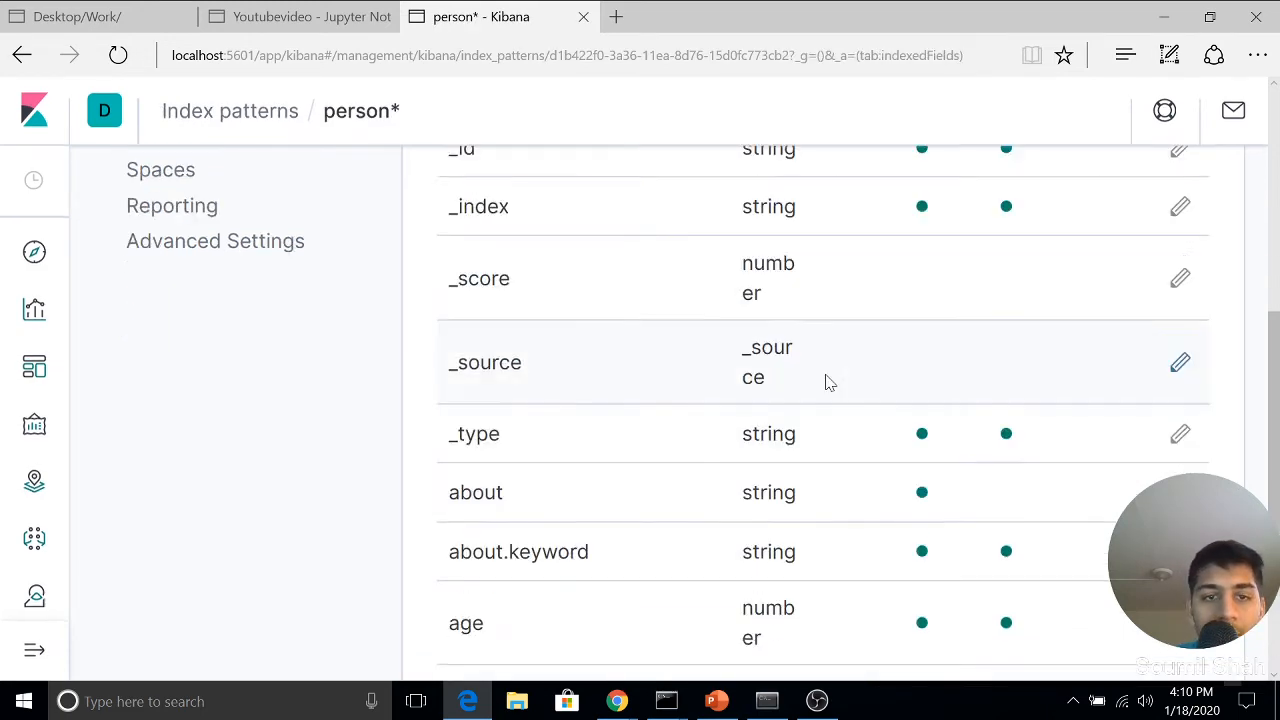
pyautogui.scroll(5, 837, 429)
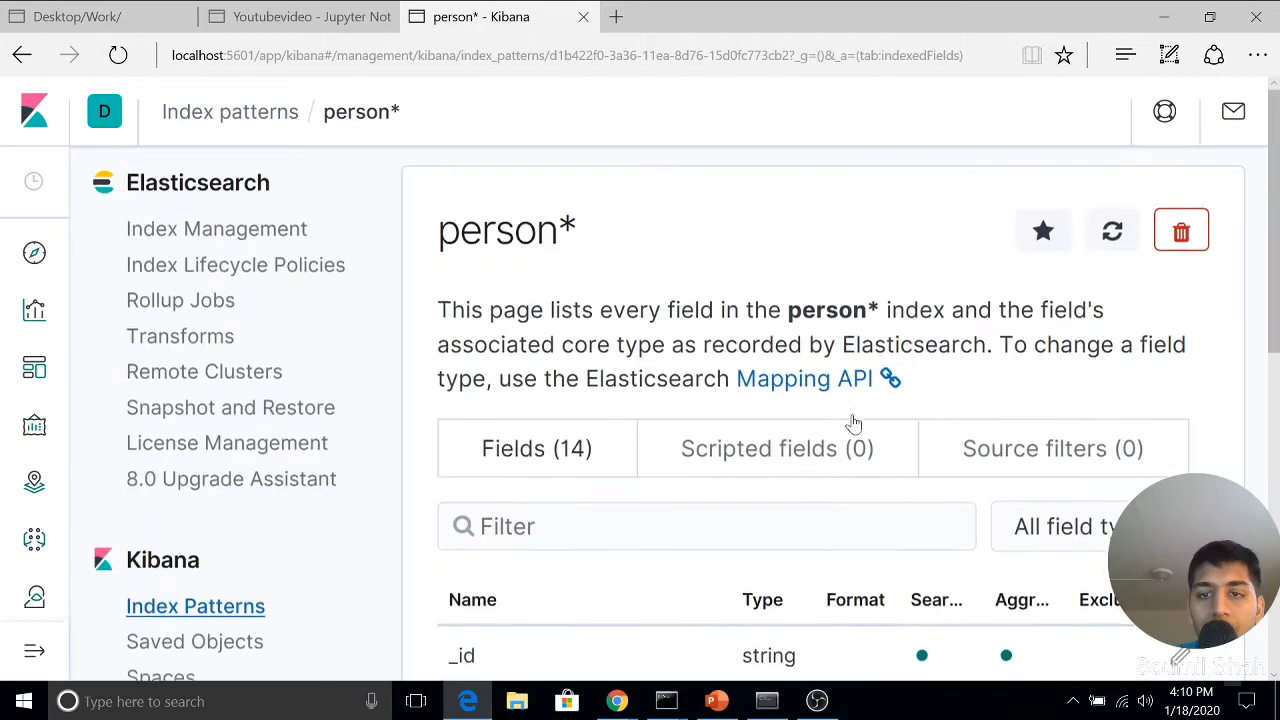
pyautogui.scroll(-3, 793, 412)
pyautogui.scroll(3, 600, 440)
pyautogui.scroll(-1, 350, 490)
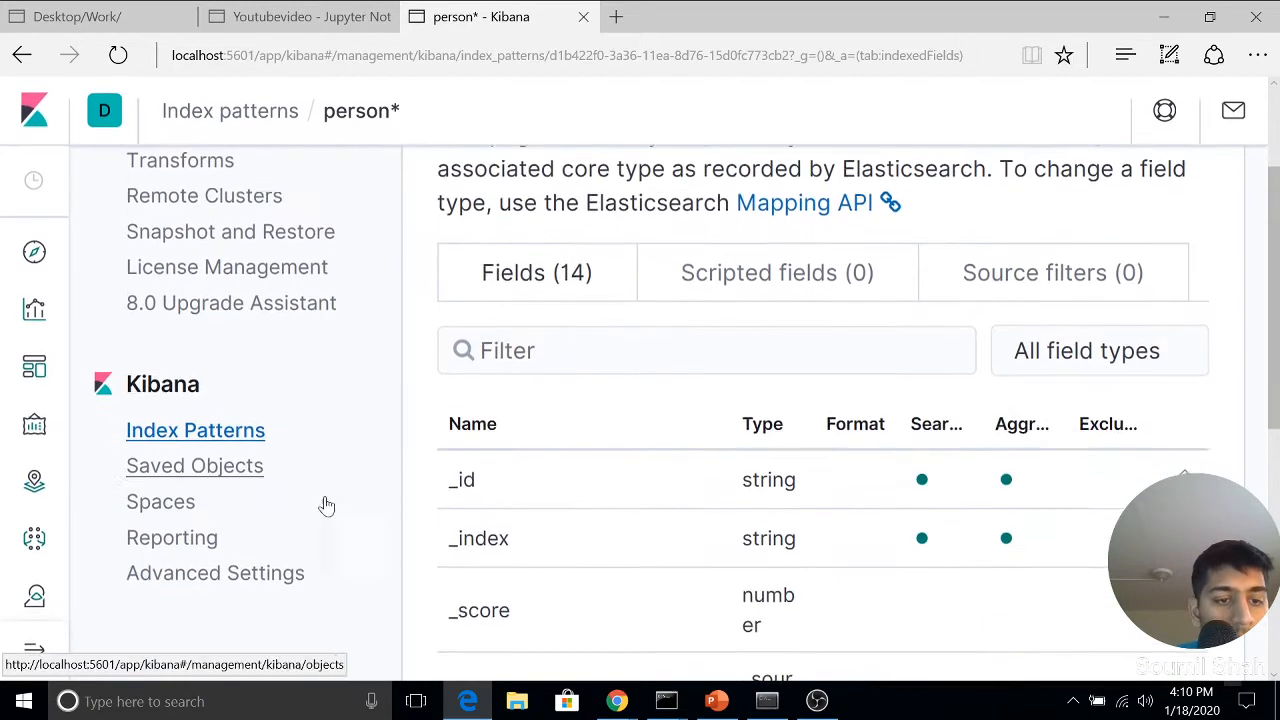
# Look at Kibana's Spaces page and browse the Advanced Settings, including the CSV and date format options.
pyautogui.click(178, 508)
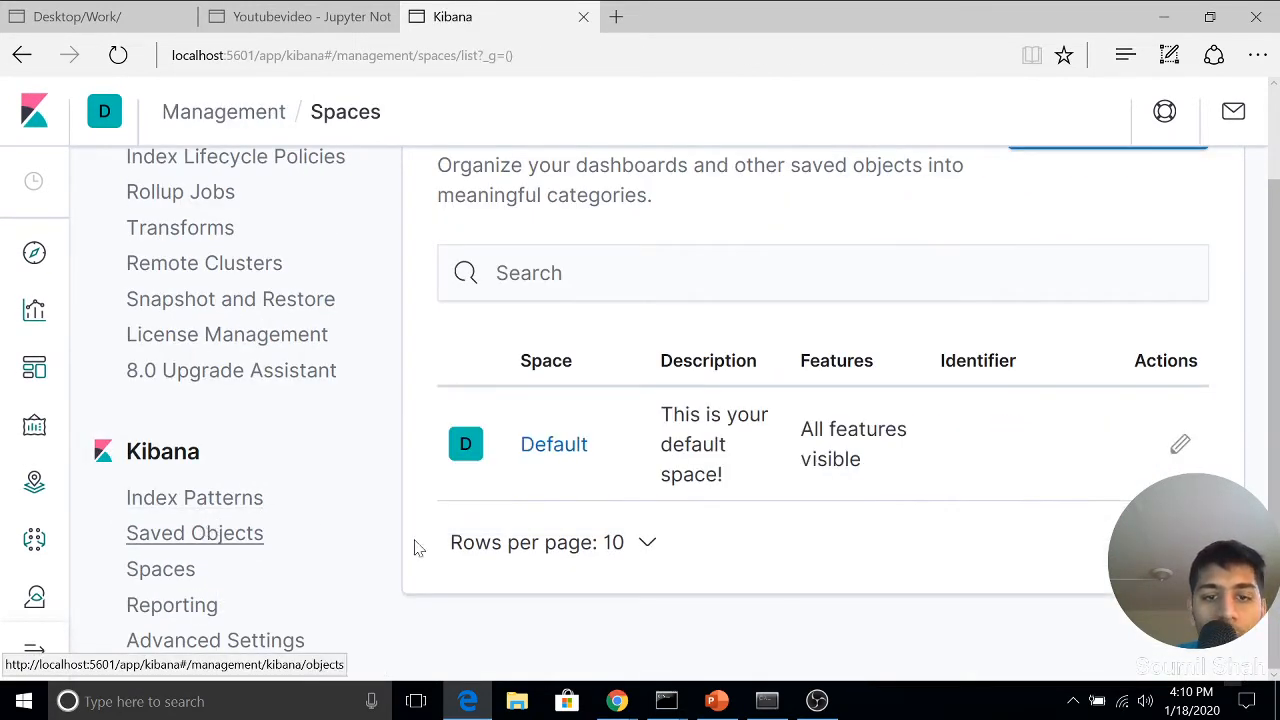
pyautogui.click(229, 640)
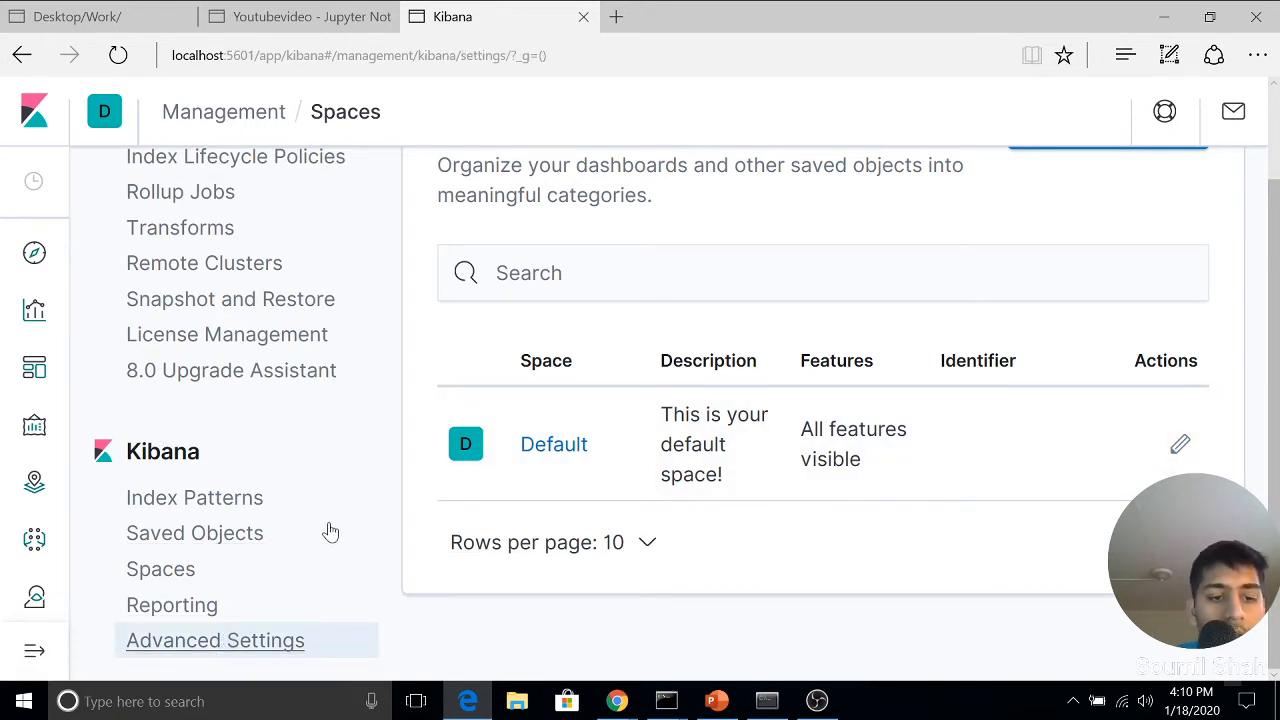
pyautogui.scroll(-2, 345, 520)
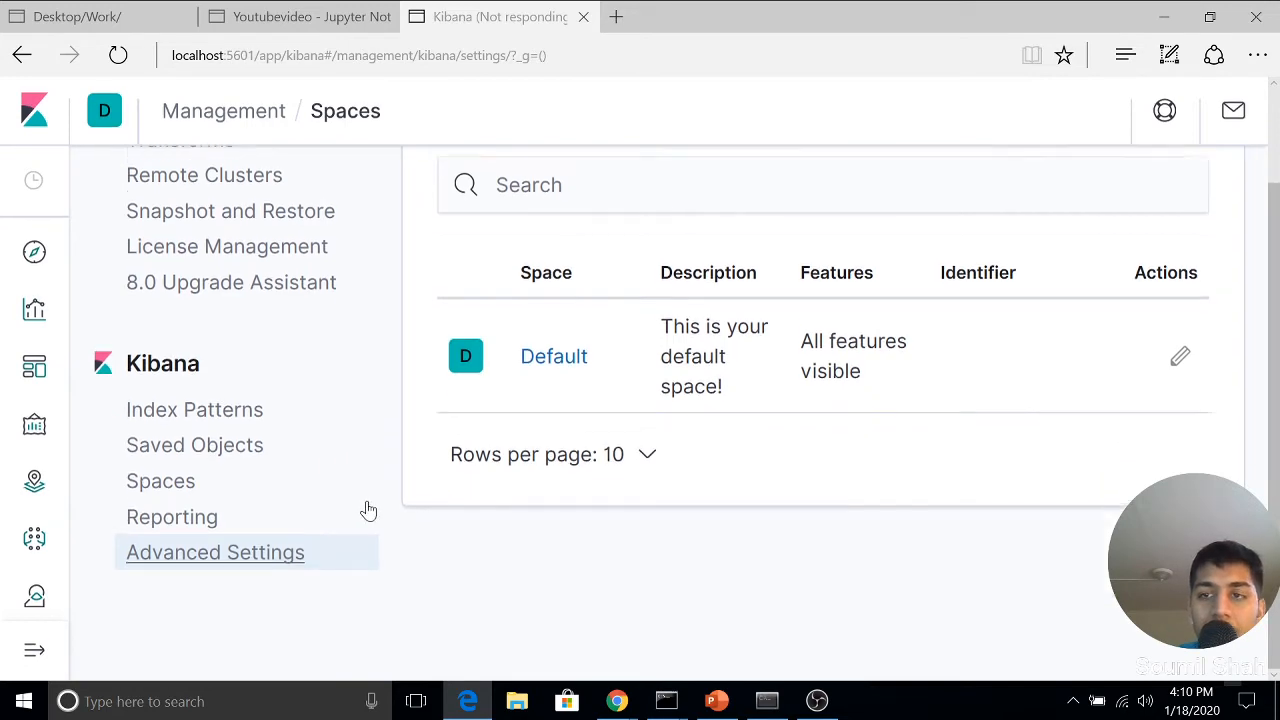
pyautogui.scroll(3, 394, 463)
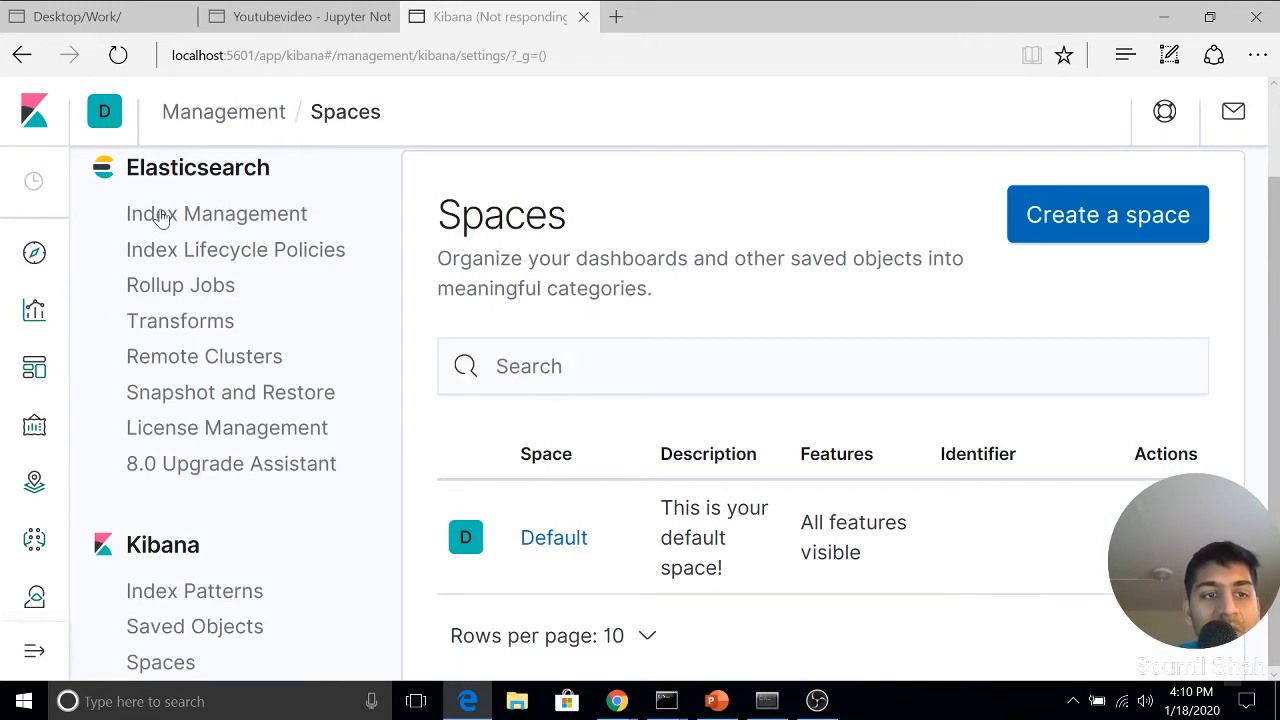
pyautogui.scroll(-6, 323, 343)
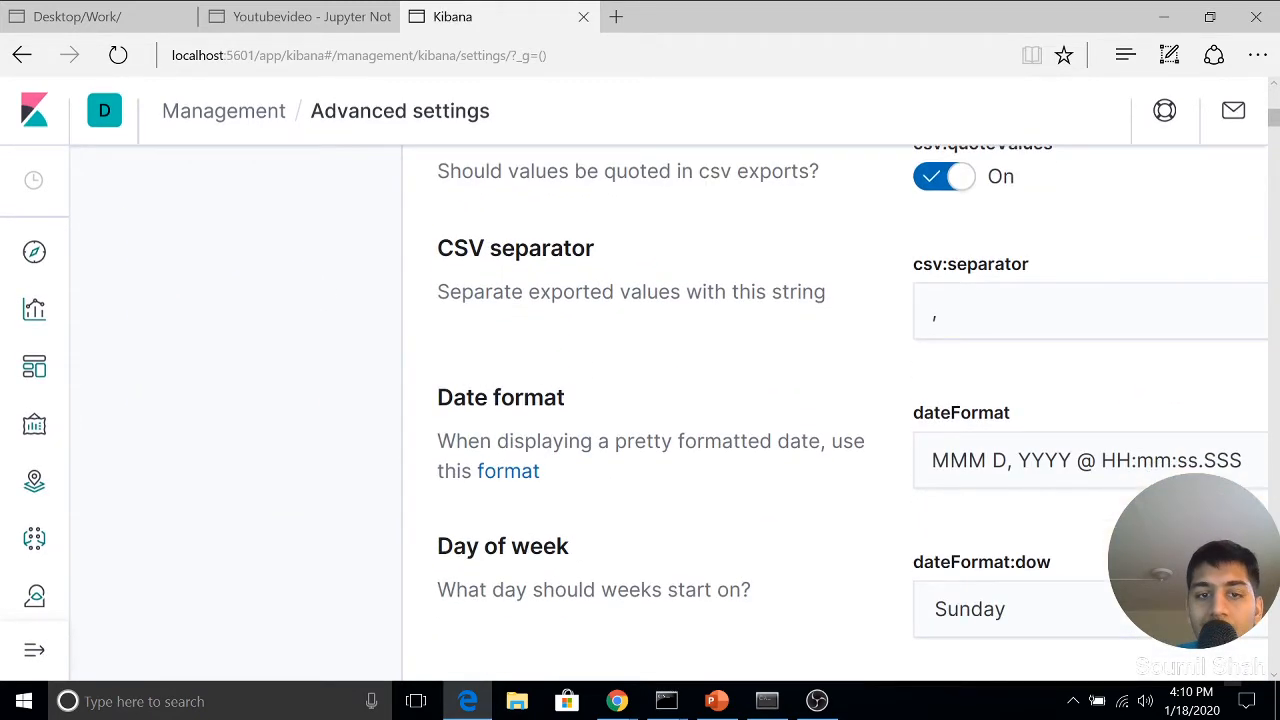
pyautogui.scroll(10, 346, 289)
# Open Elasticsearch Index Management and check the person index's document count and storage size.
pyautogui.click(285, 235)
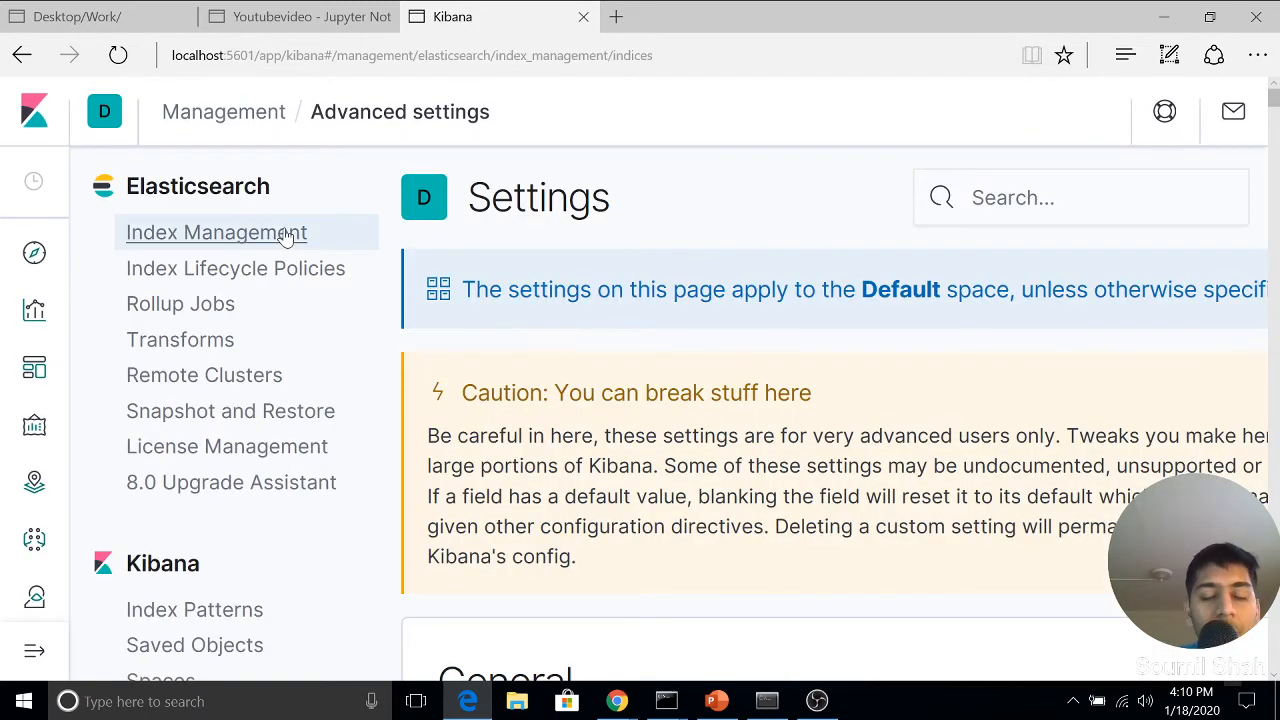
pyautogui.scroll(-1, 597, 335)
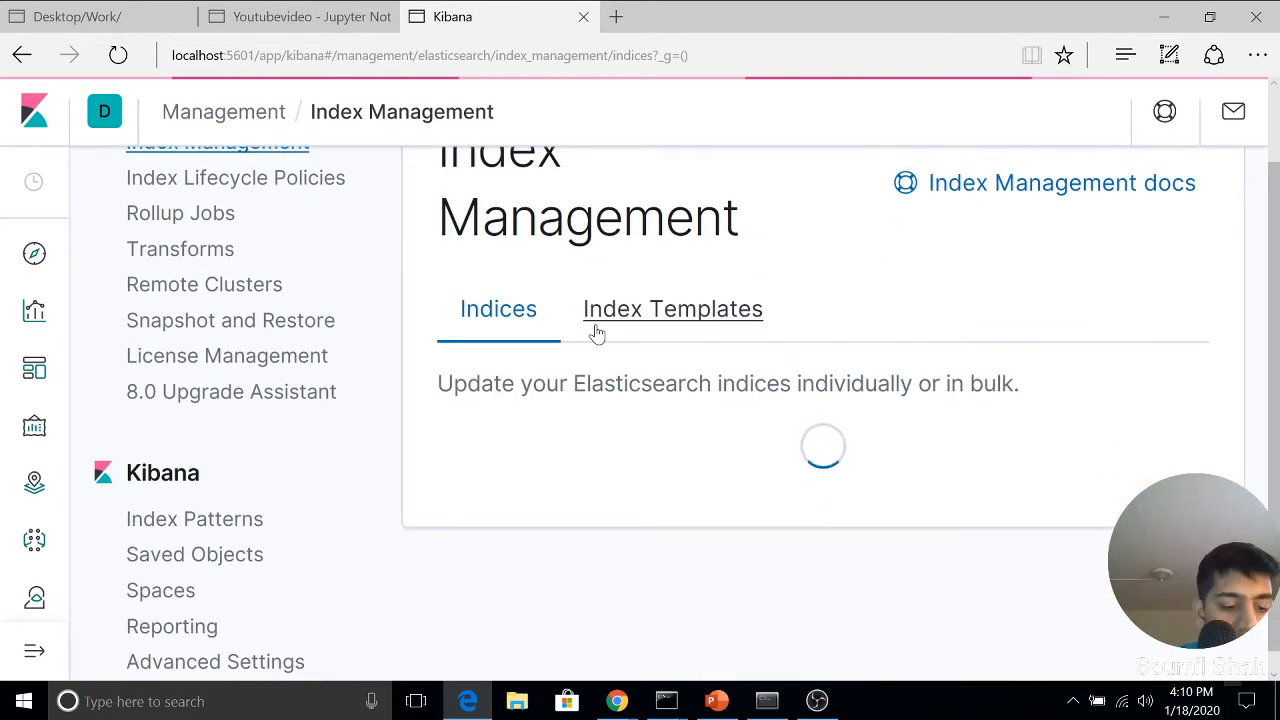
pyautogui.scroll(-4, 723, 357)
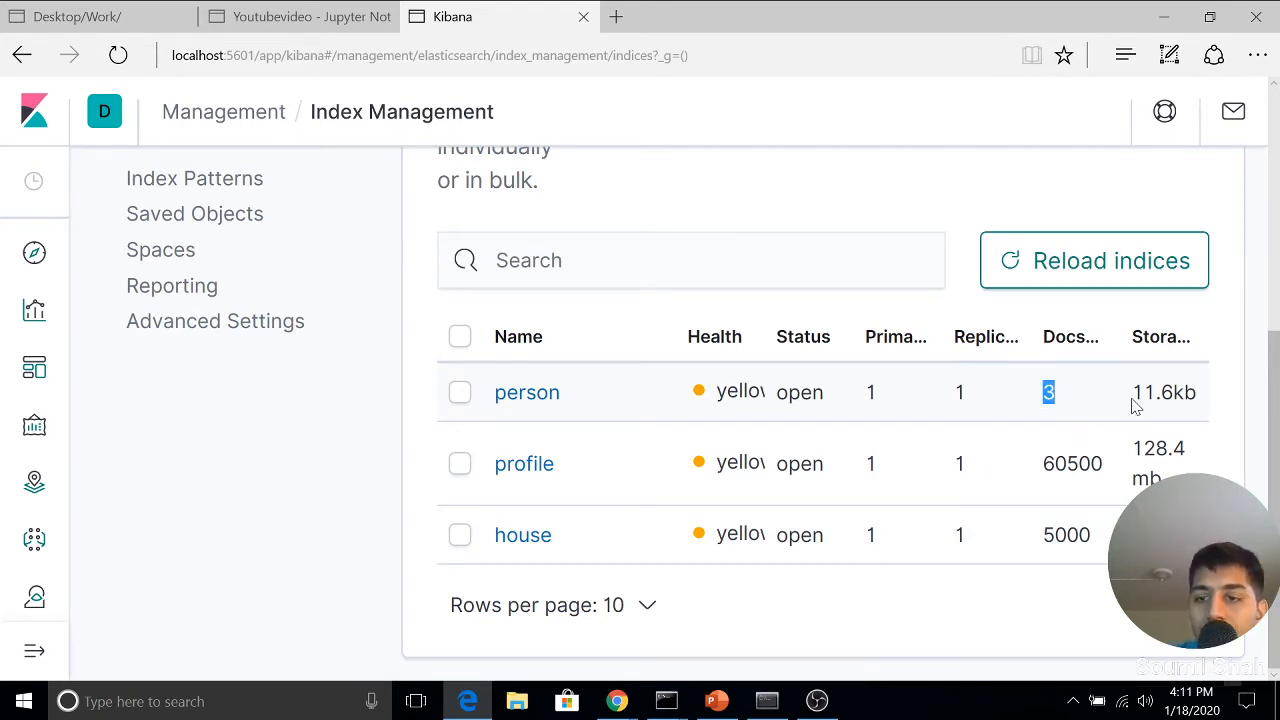
pyautogui.moveTo(1135, 403); pyautogui.dragTo(1206, 400)
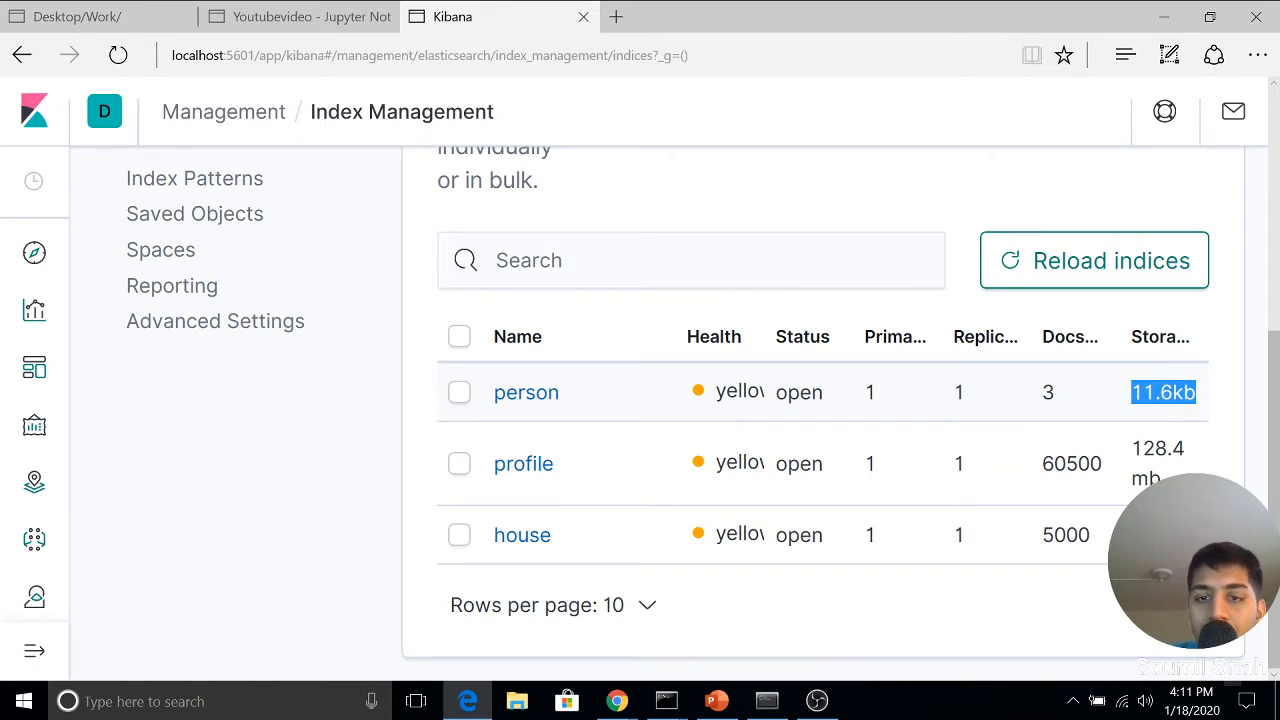
# Select the person index and view its summary details in Index Management.
pyautogui.click(693, 396)
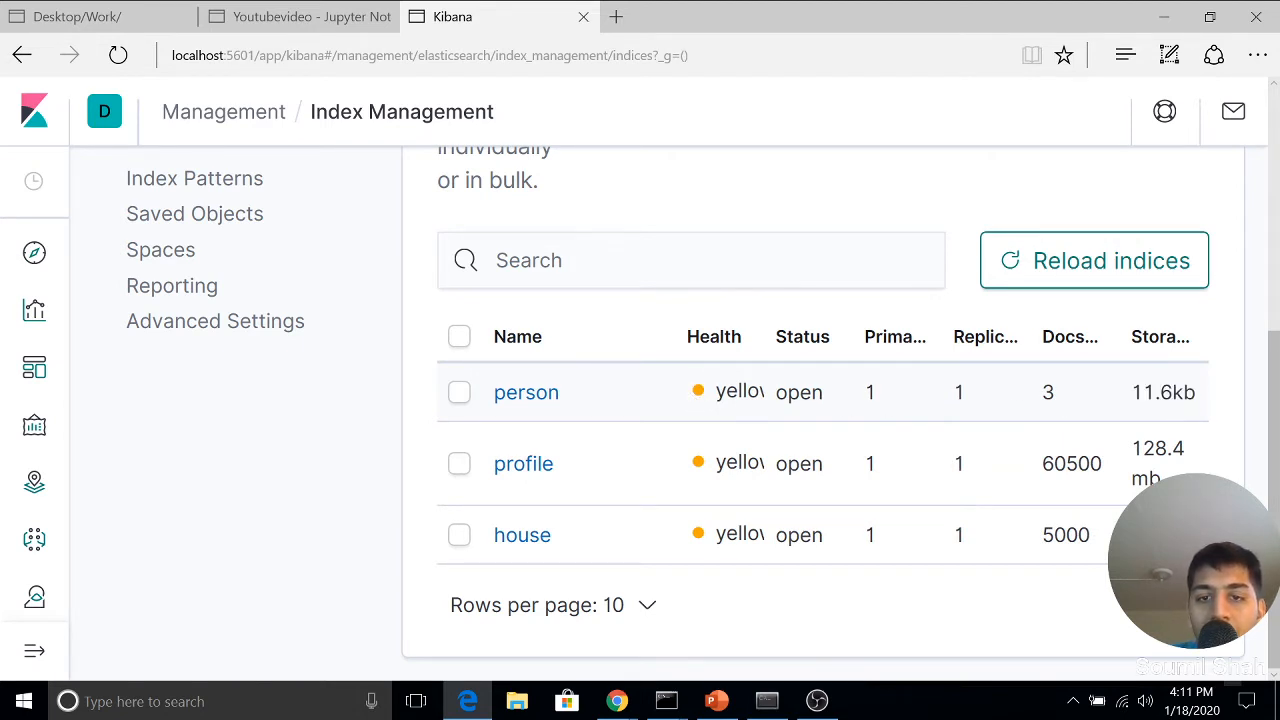
pyautogui.click(459, 393)
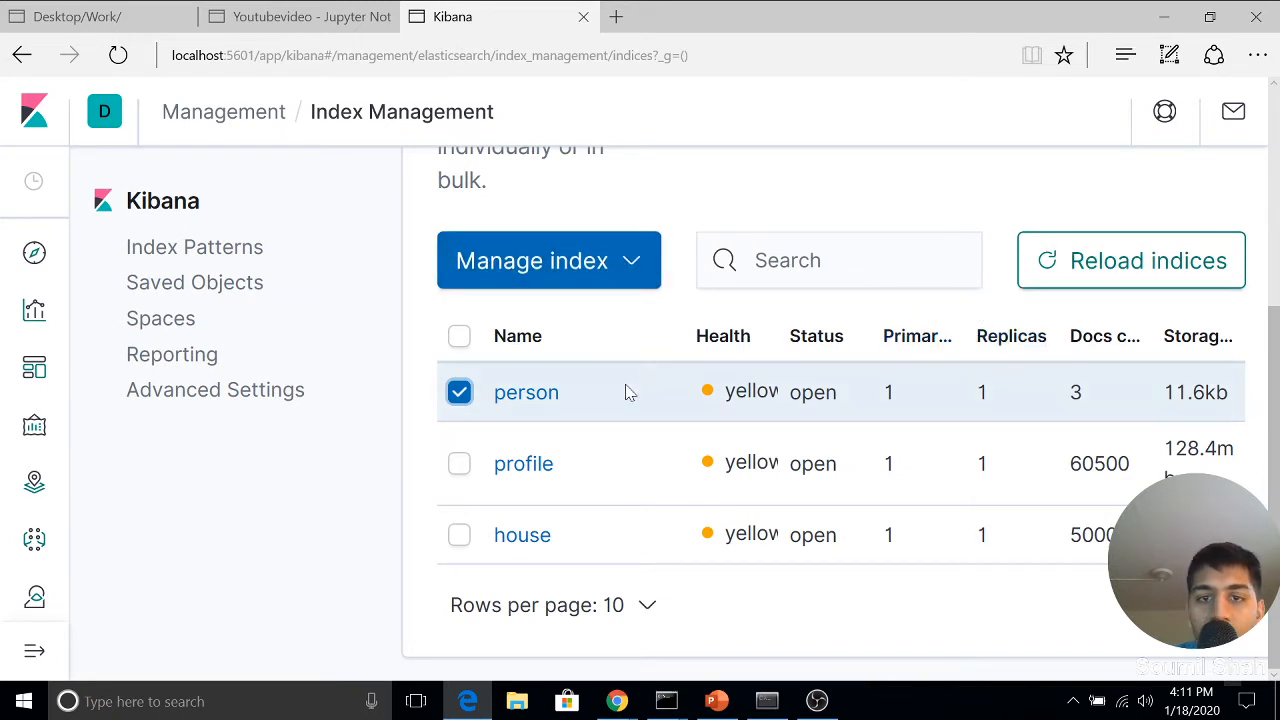
pyautogui.click(530, 395)
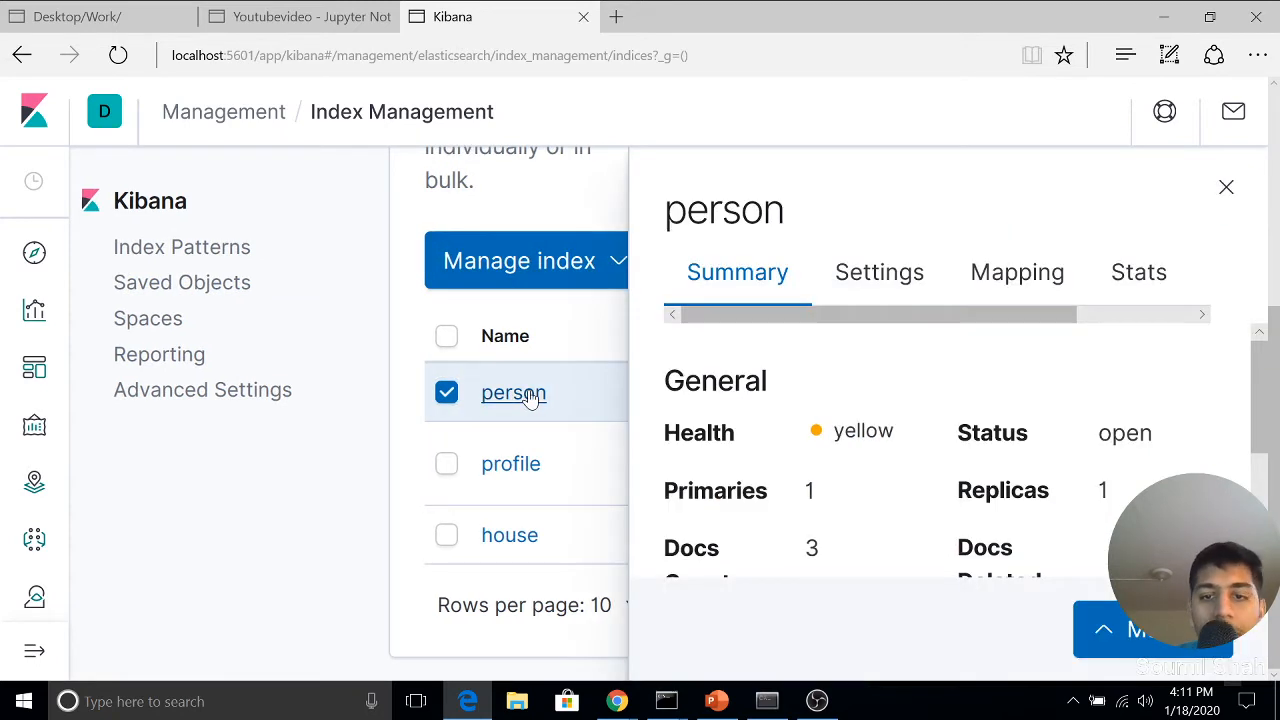
pyautogui.scroll(-1, 797, 423)
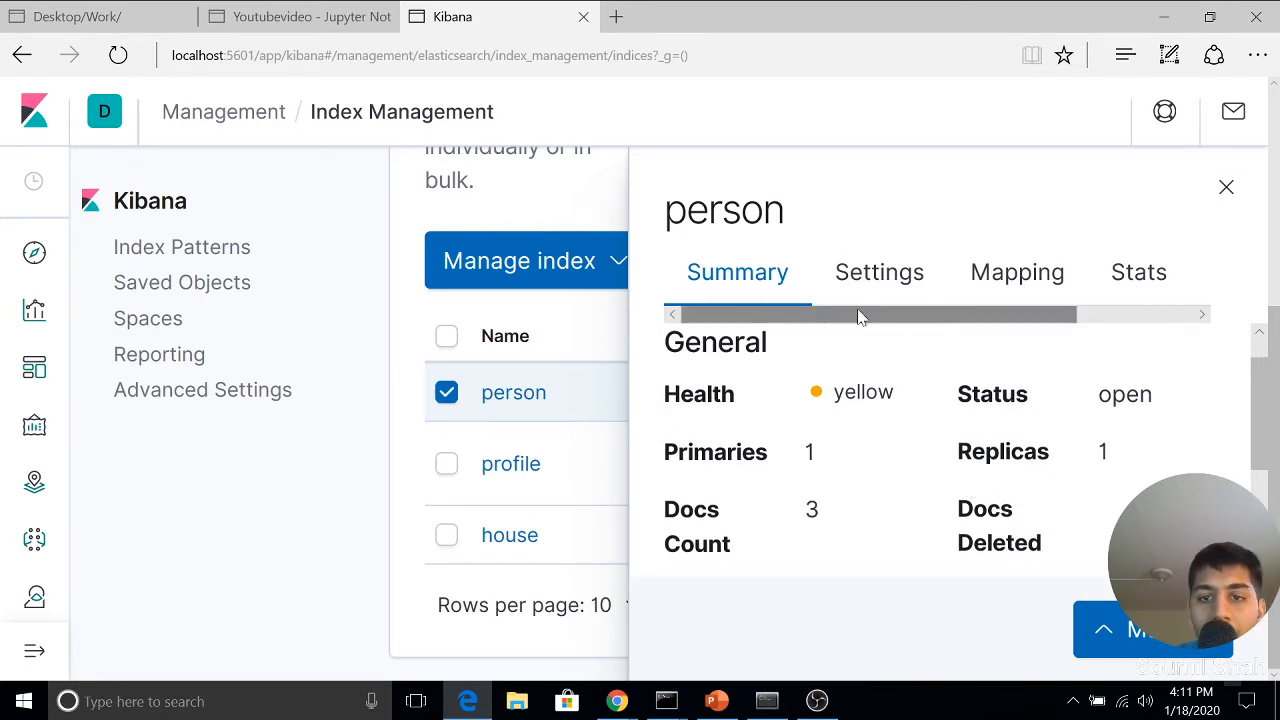
# Examine the person index's settings, including shard and replica counts and the default merge policy.
pyautogui.click(878, 275)
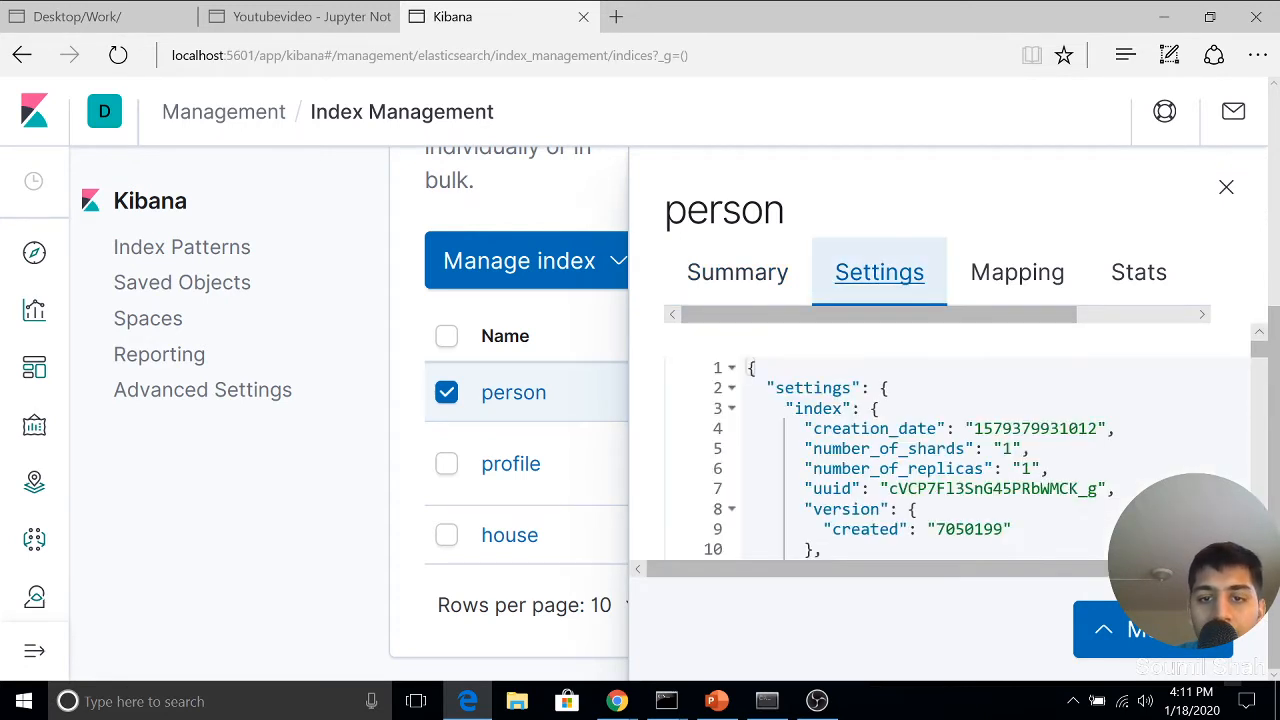
pyautogui.scroll(-1, 900, 440)
pyautogui.scroll(1, 900, 440)
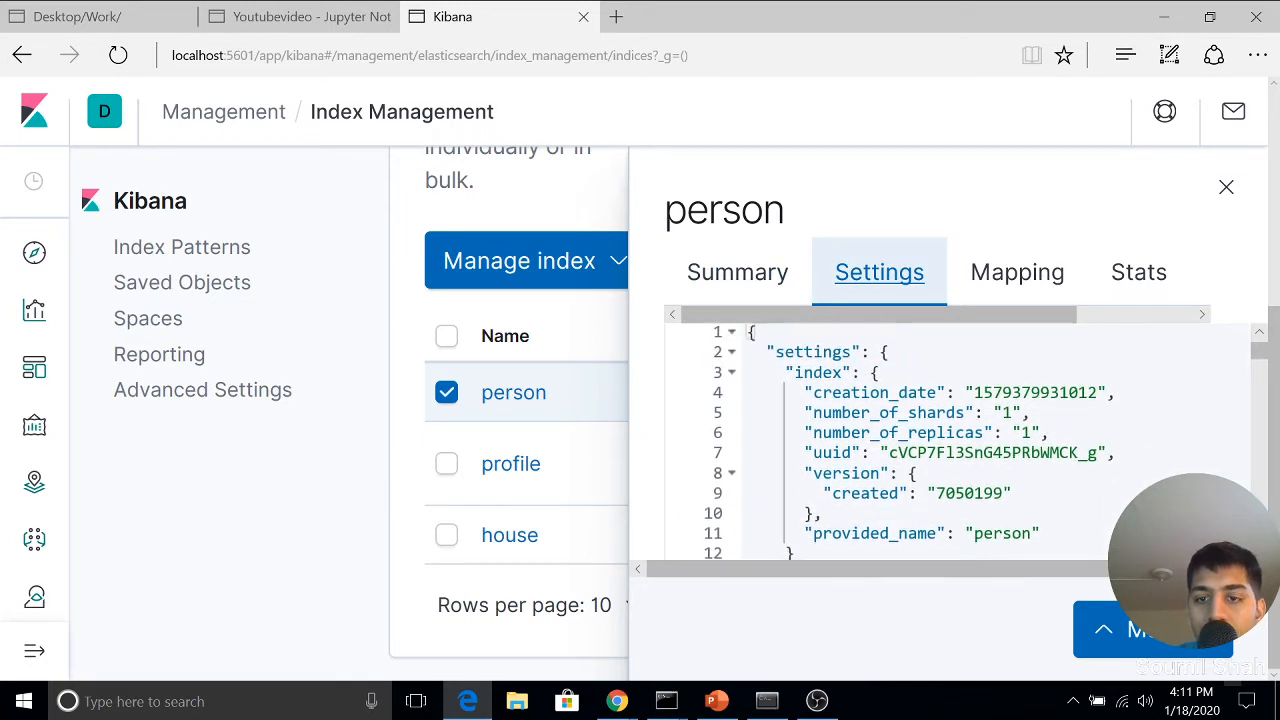
pyautogui.scroll(-5, 1009, 412)
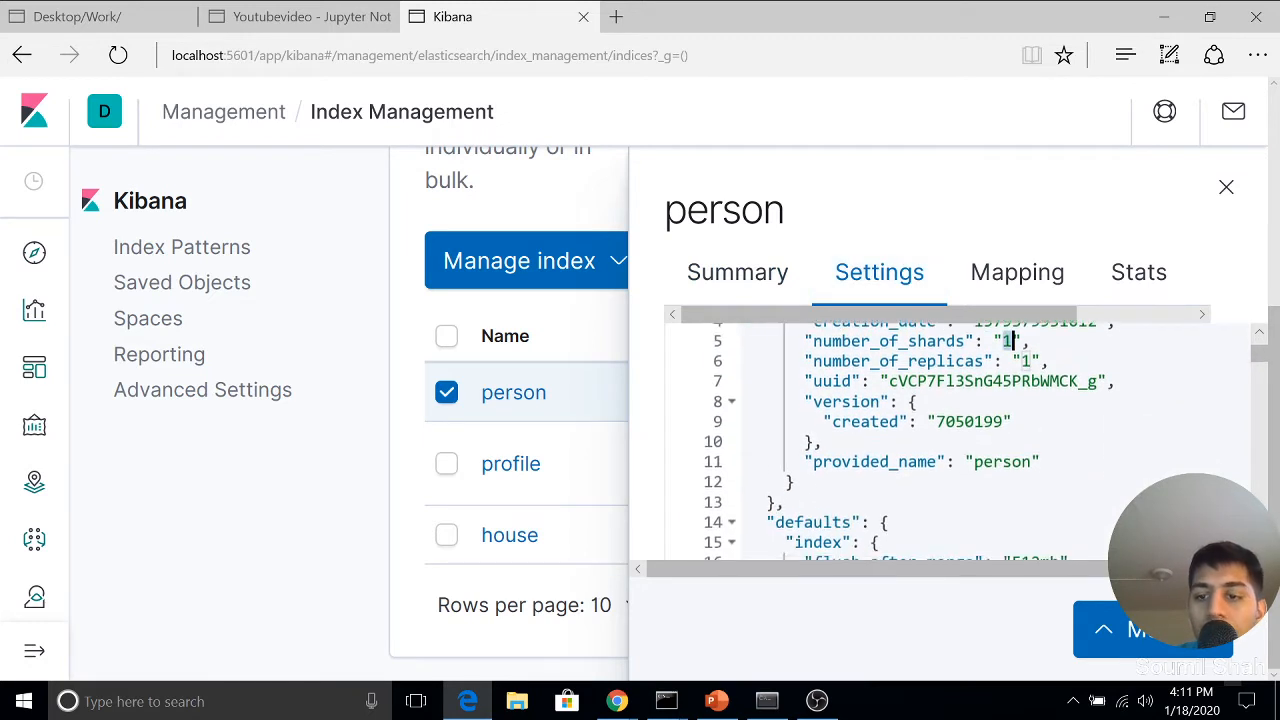
pyautogui.scroll(-20, 905, 440)
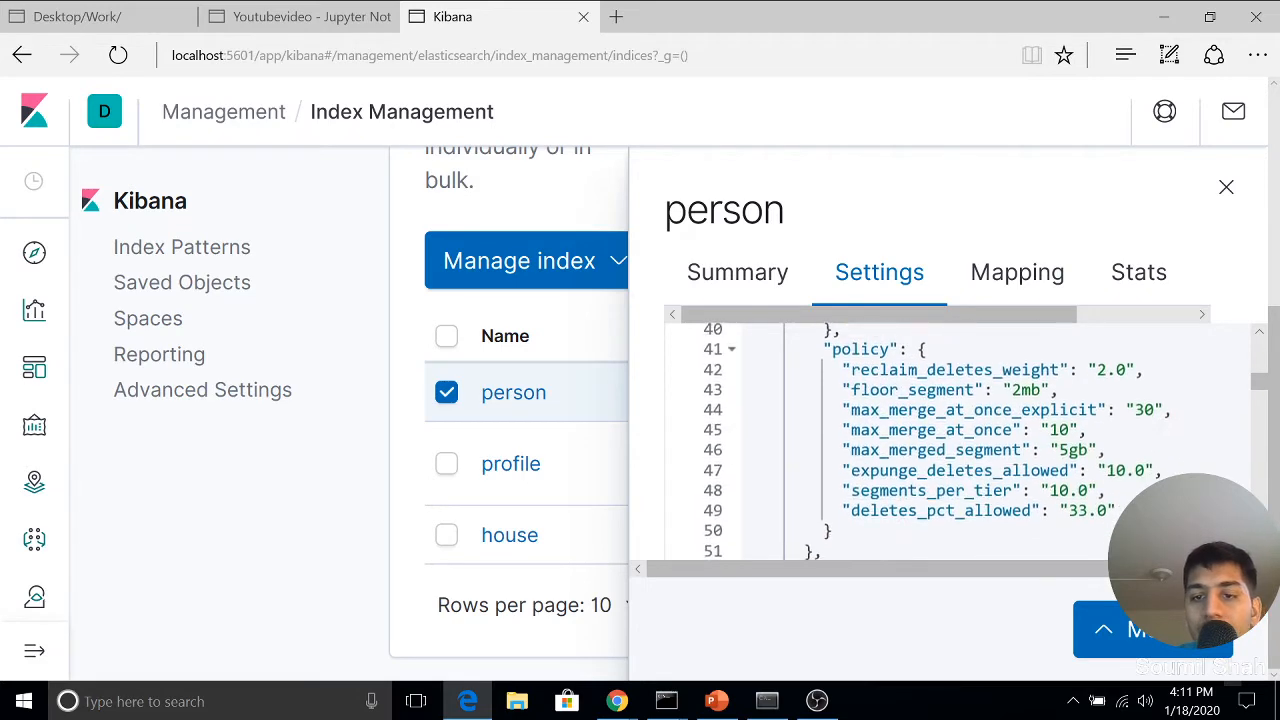
pyautogui.scroll(-3, 905, 440)
# Review the person index's mapping to read the data types of its fields.
pyautogui.click(994, 286)
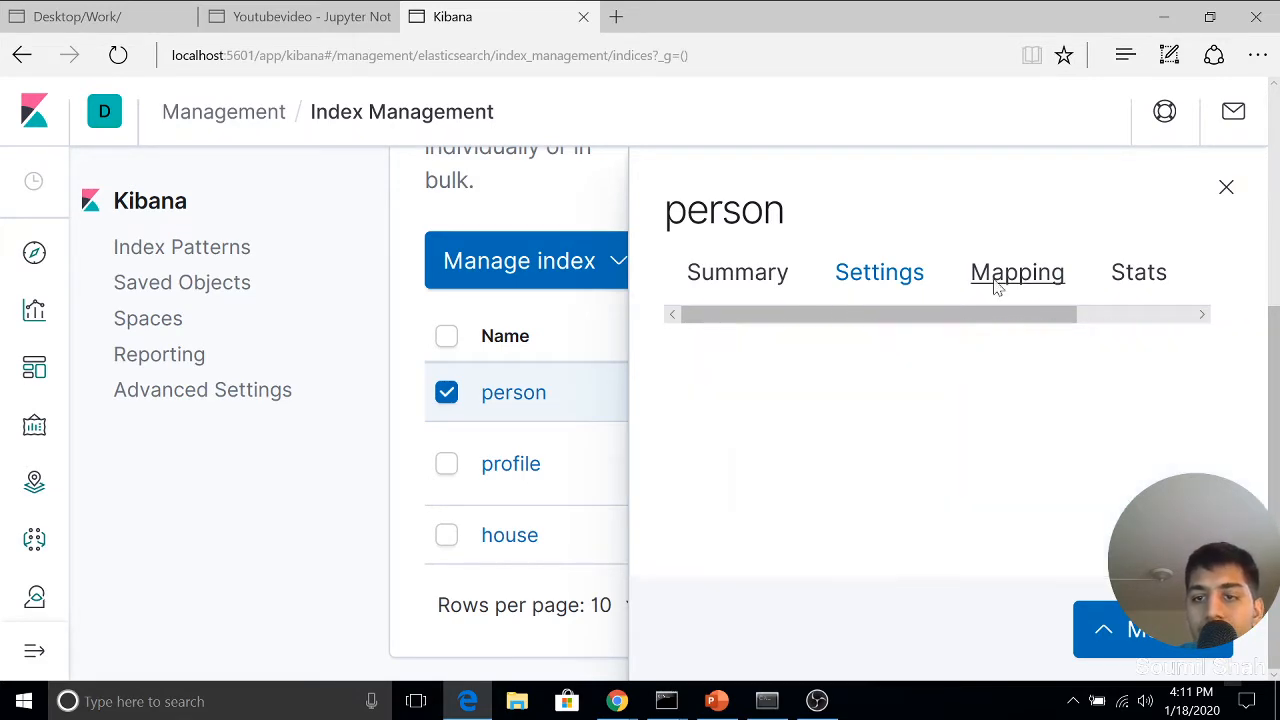
pyautogui.scroll(-1, 940, 440)
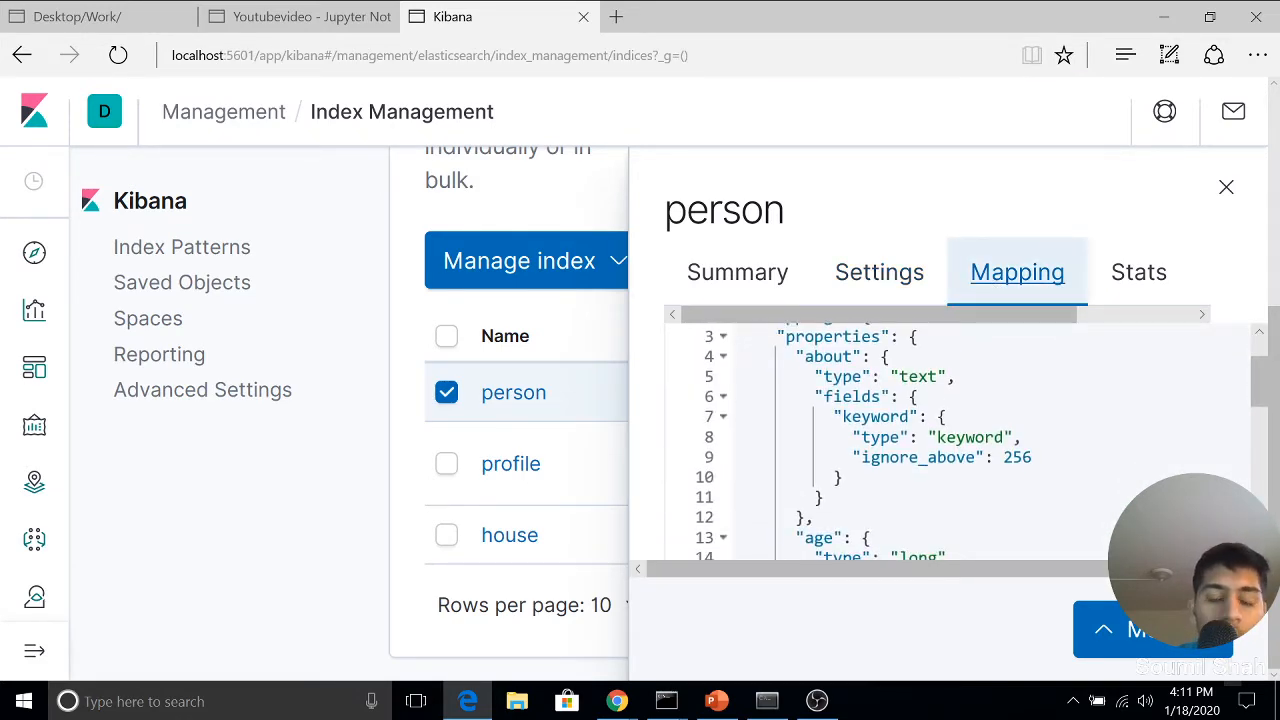
pyautogui.scroll(-1, 940, 440)
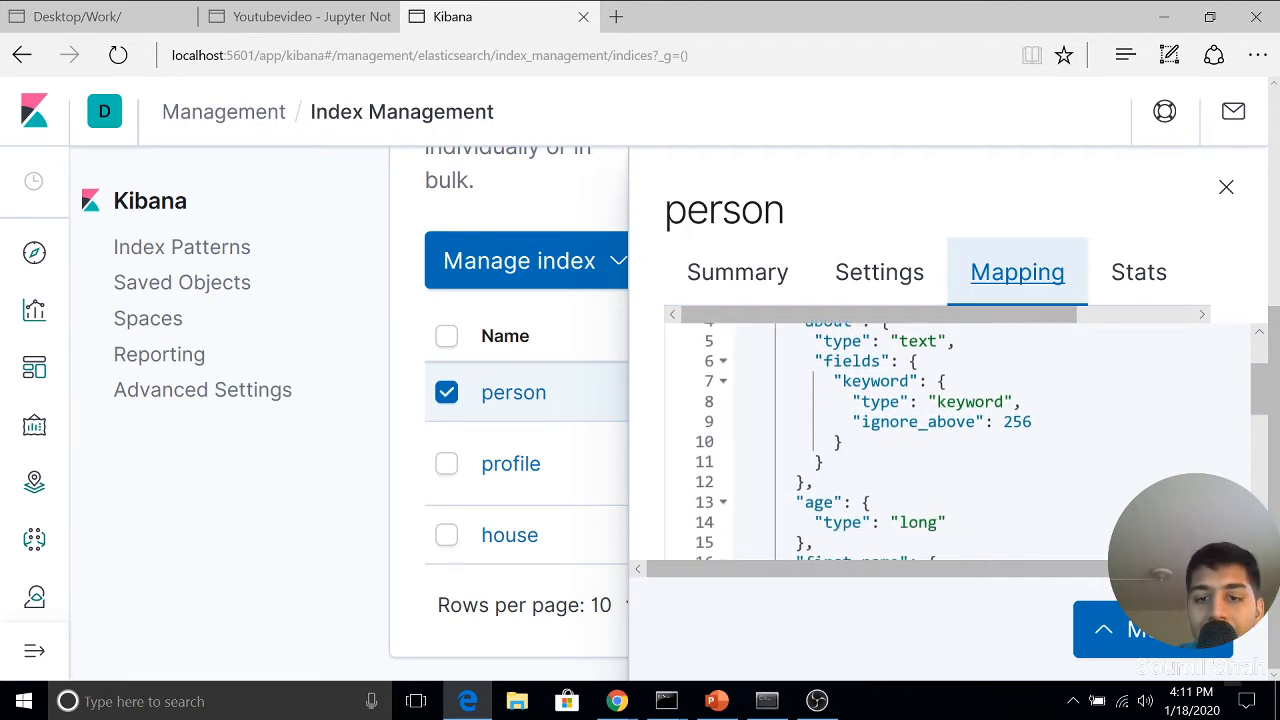
pyautogui.scroll(-3, 940, 440)
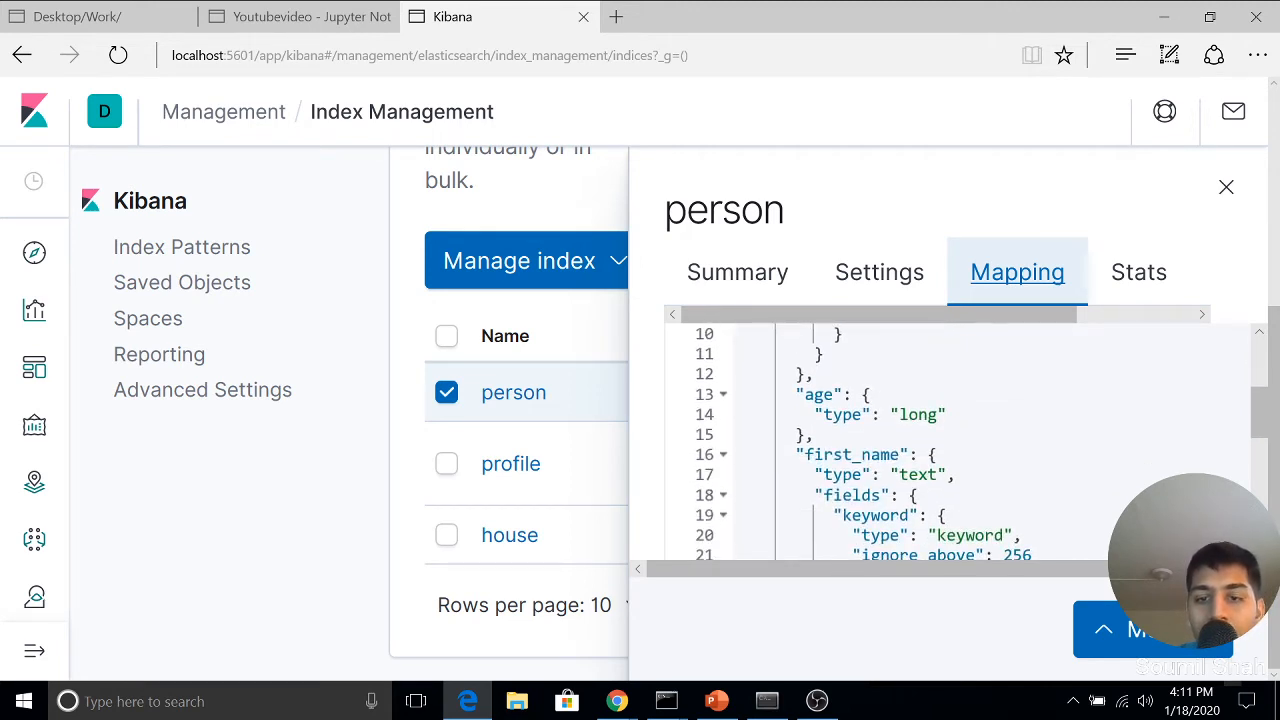
pyautogui.scroll(-8, 940, 440)
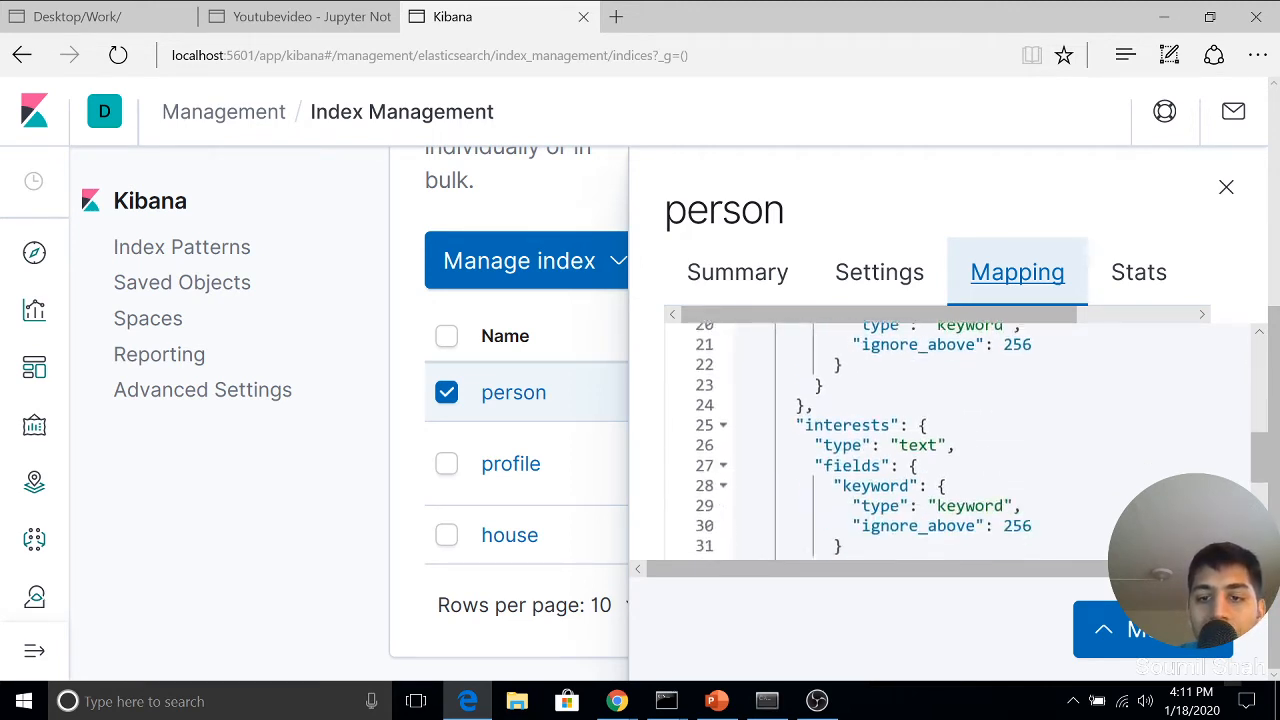
# Look through the person index's statistics, including the search and merge sections, and close its details.
pyautogui.click(1117, 292)
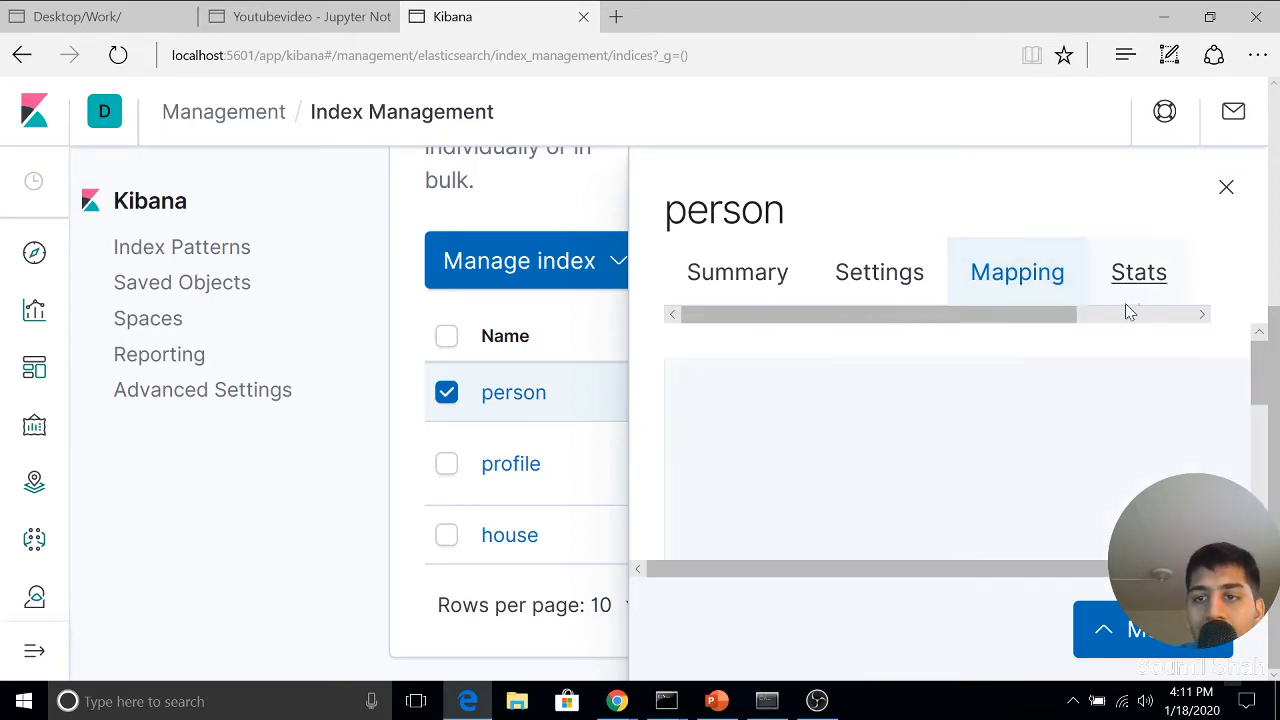
pyautogui.scroll(-10, 940, 440)
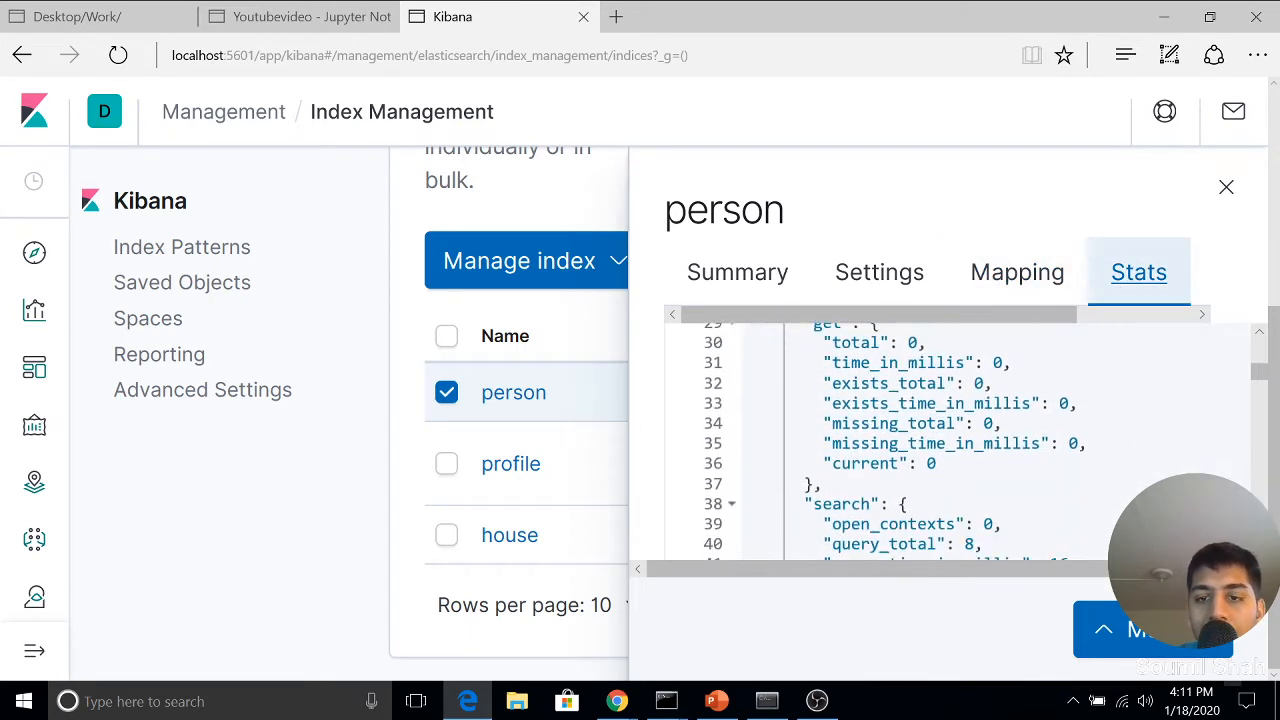
pyautogui.scroll(-6, 940, 440)
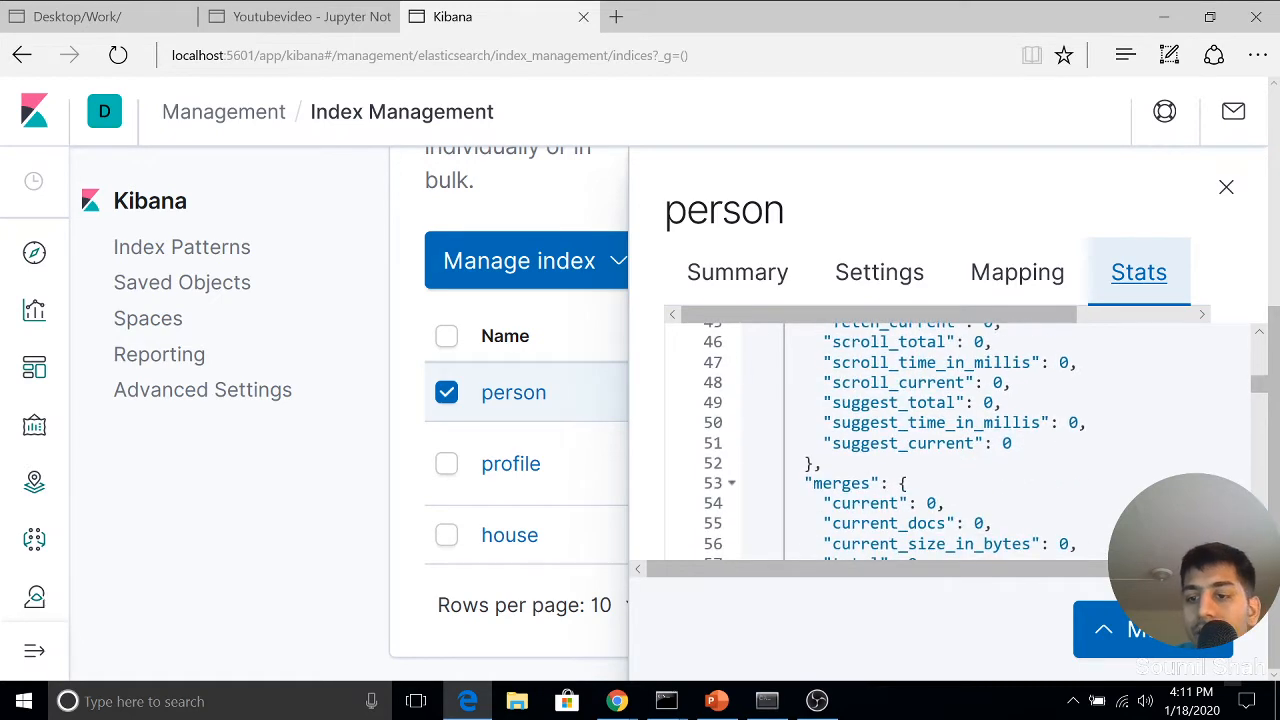
pyautogui.click(1226, 187)
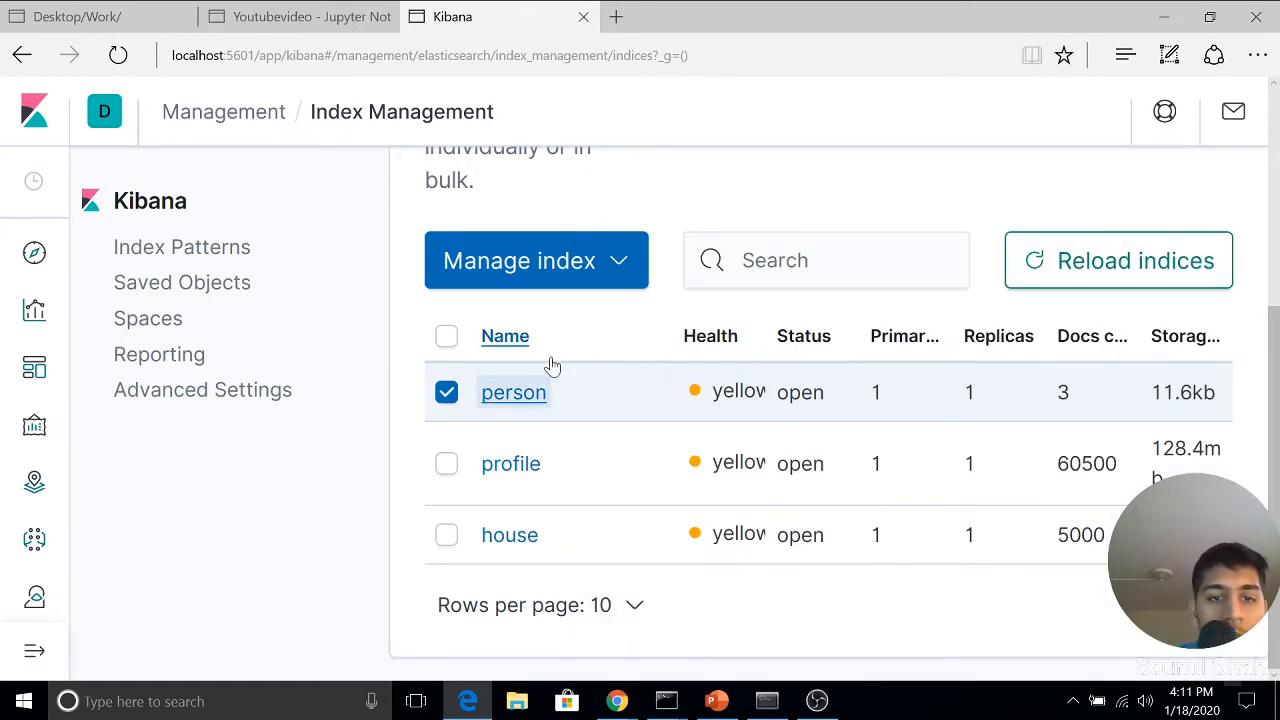
# Open Kibana's Discover page and look over the documents of the house index pattern.
pyautogui.scroll(3, 334, 329)
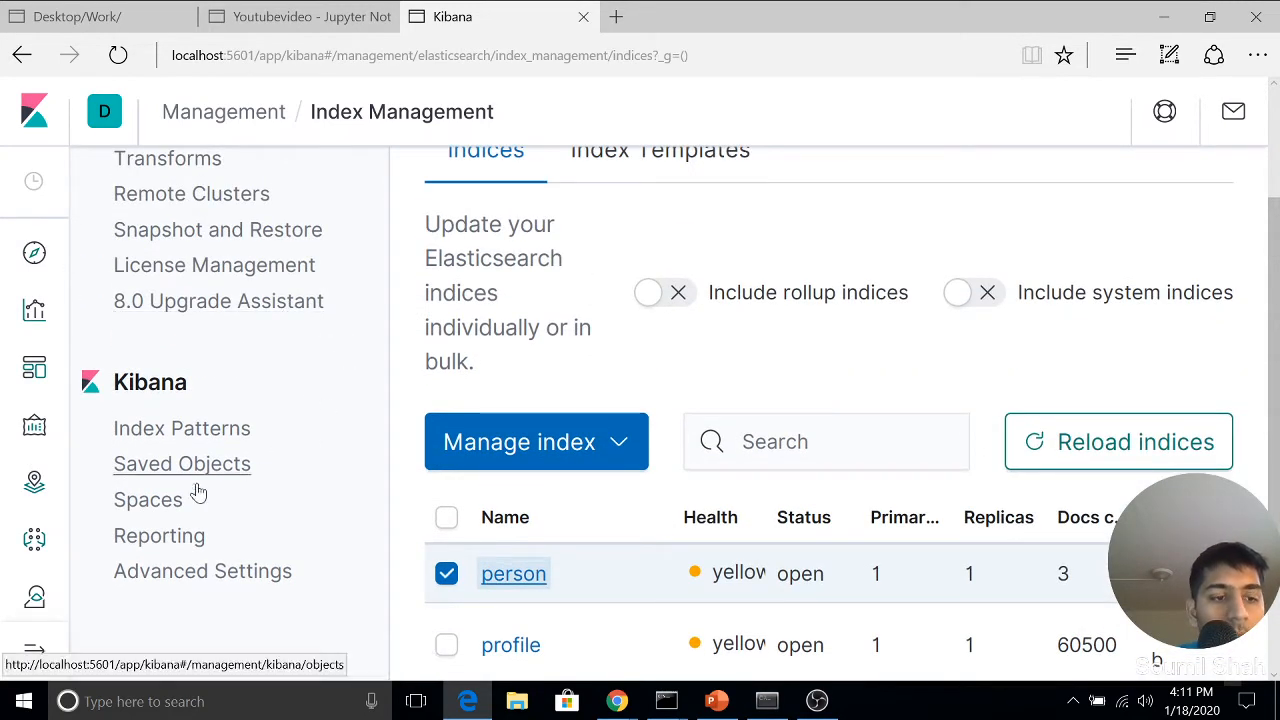
pyautogui.click(33, 662)
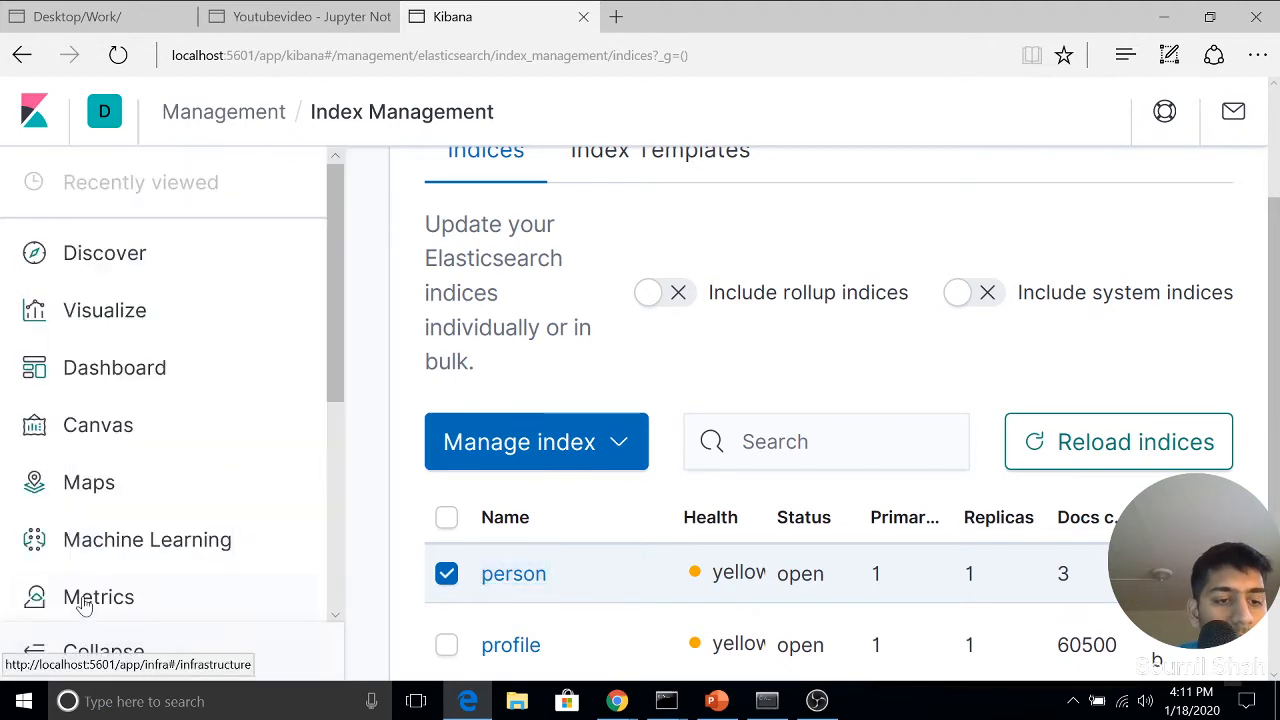
pyautogui.scroll(1, 117, 403)
pyautogui.click(106, 264)
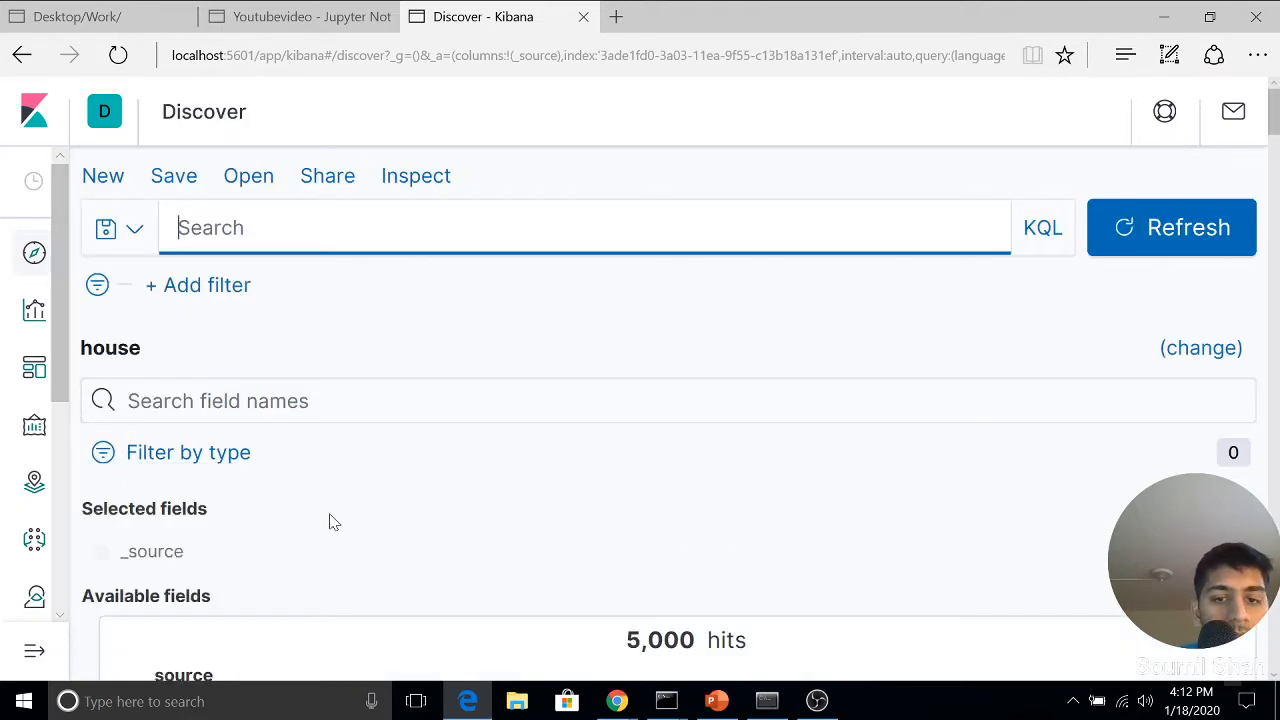
pyautogui.scroll(-2, 320, 470)
pyautogui.scroll(-1, 328, 474)
pyautogui.scroll(2, 257, 483)
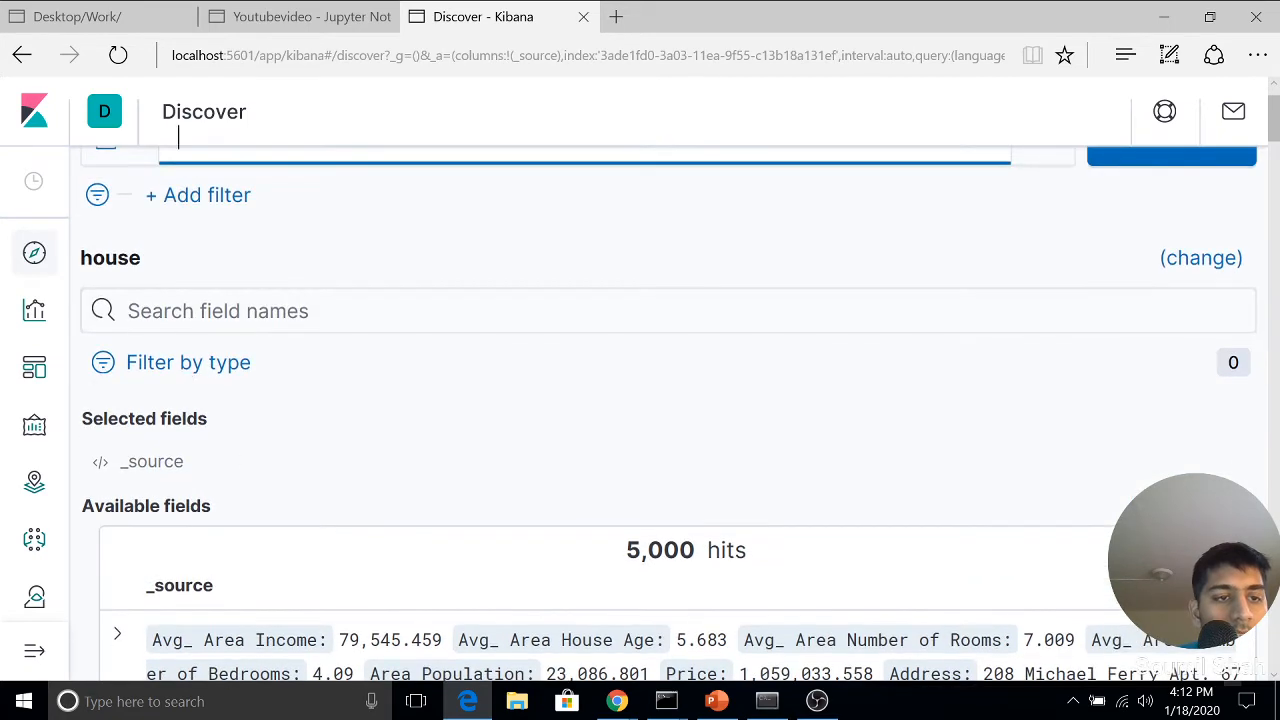
pyautogui.scroll(1, 150, 345)
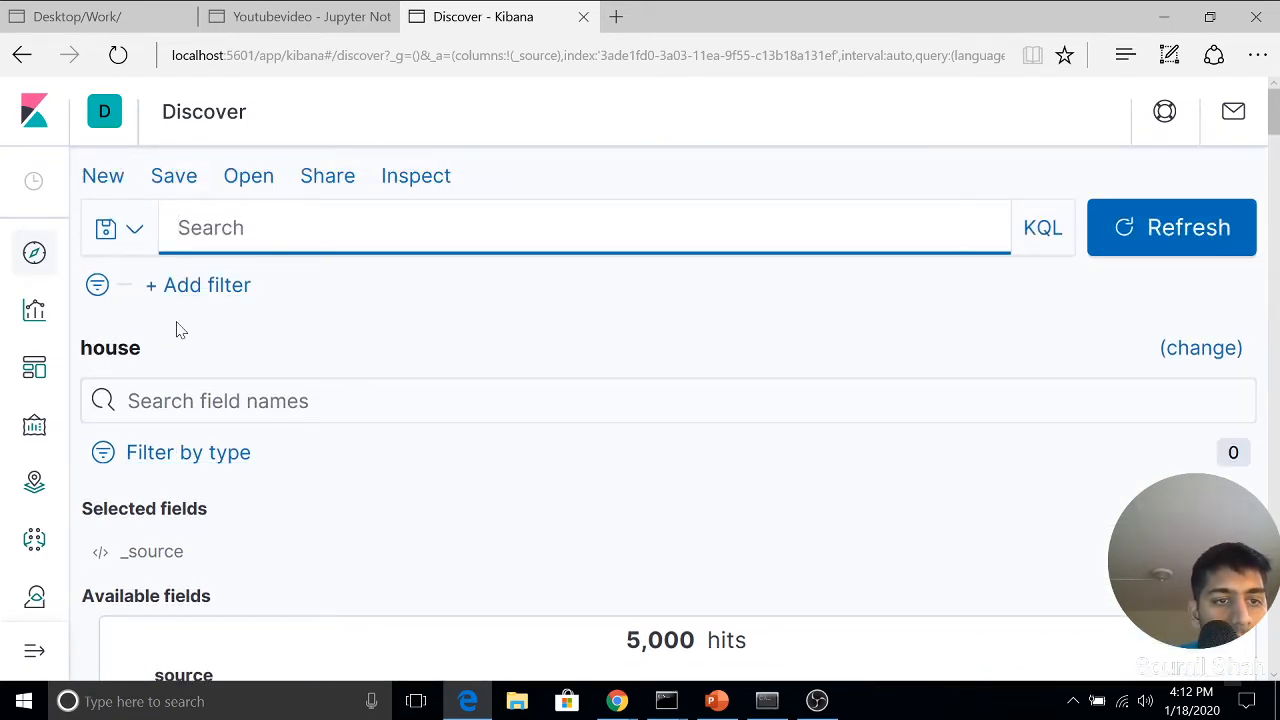
# Inspect the _source field's details, the saved query options and the field type filters in Discover.
pyautogui.click(155, 553)
pyautogui.scroll(-2, 204, 500)
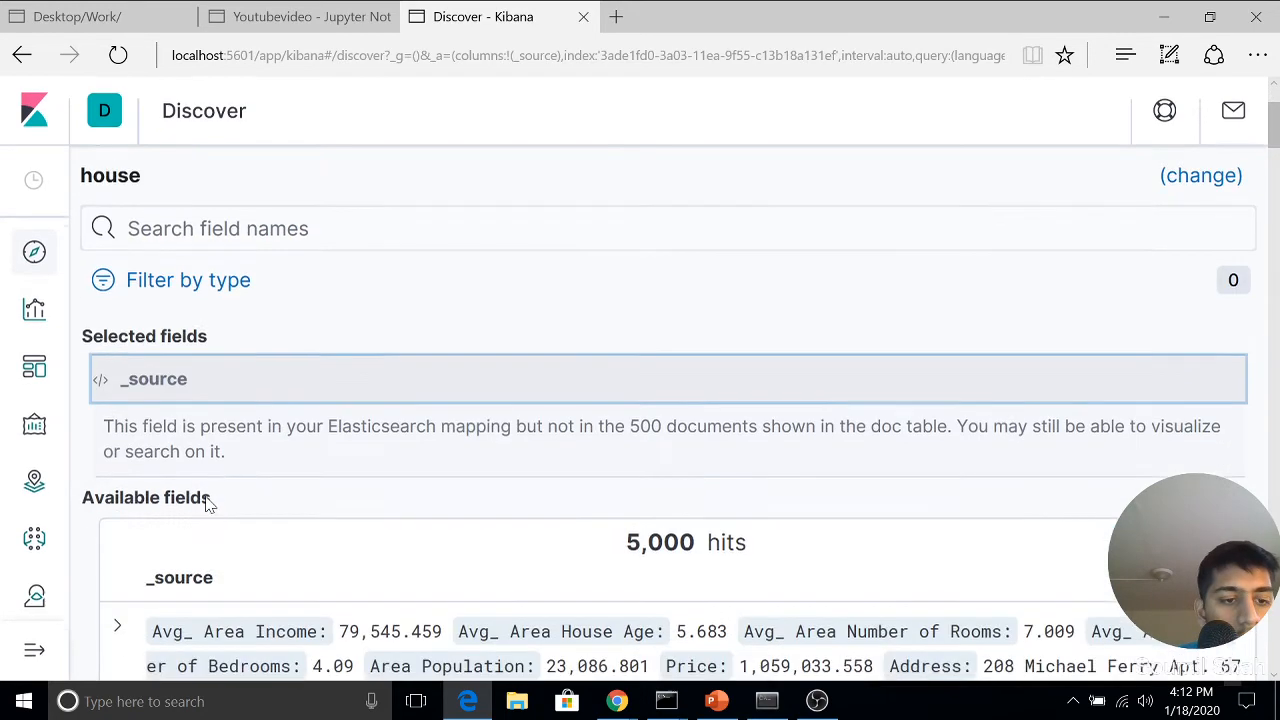
pyautogui.scroll(1, 240, 486)
pyautogui.scroll(1, 226, 470)
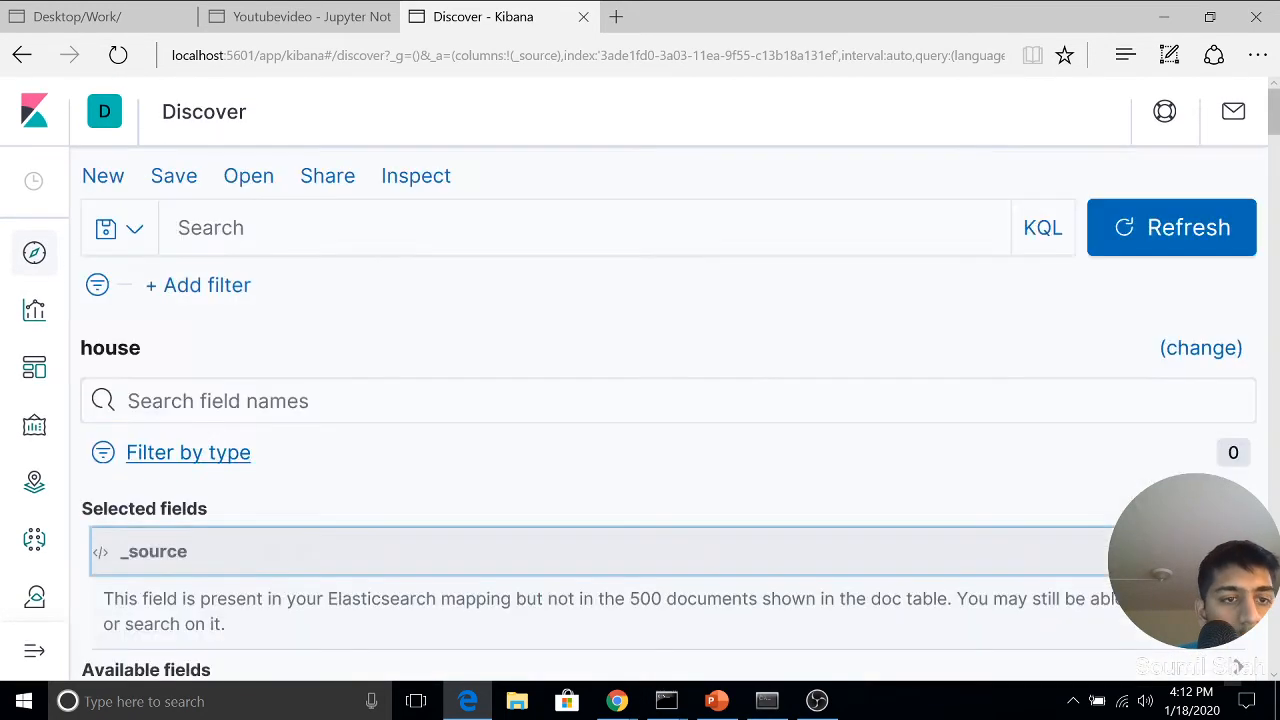
pyautogui.click(136, 230)
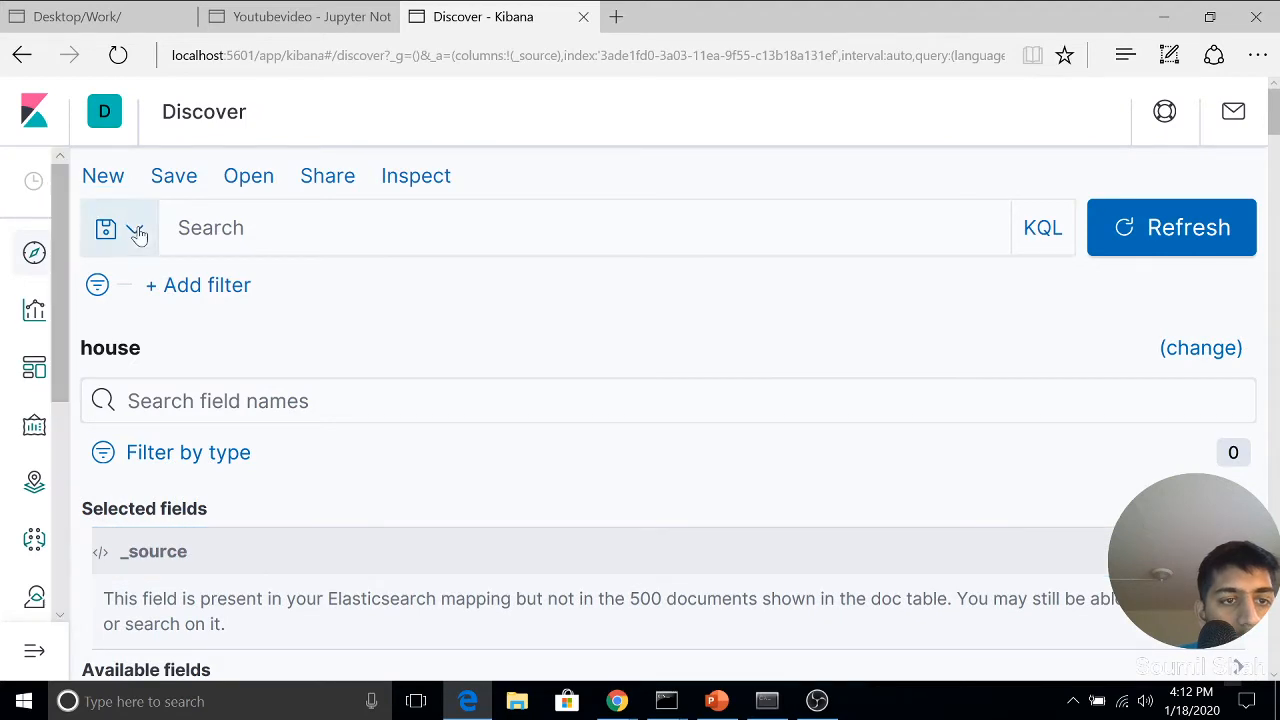
pyautogui.click(793, 479)
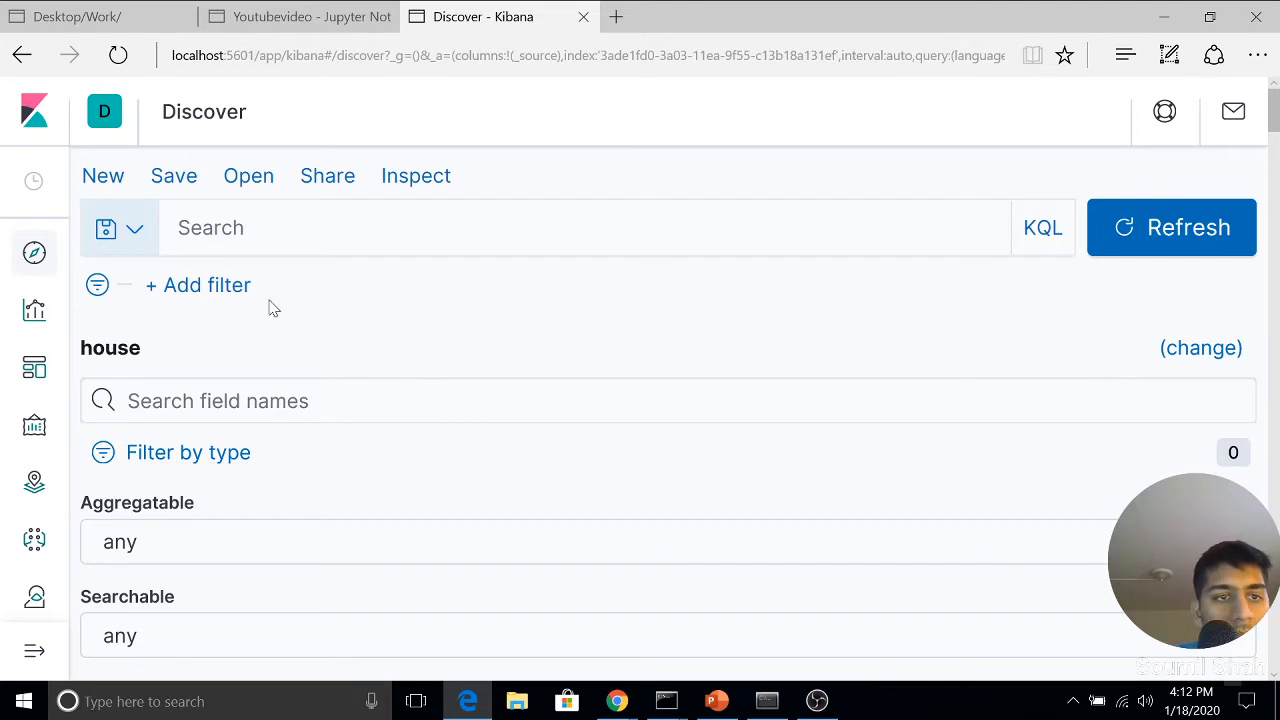
# Start a new Discover search, hide the field type filters, and look over the house documents again.
pyautogui.click(104, 178)
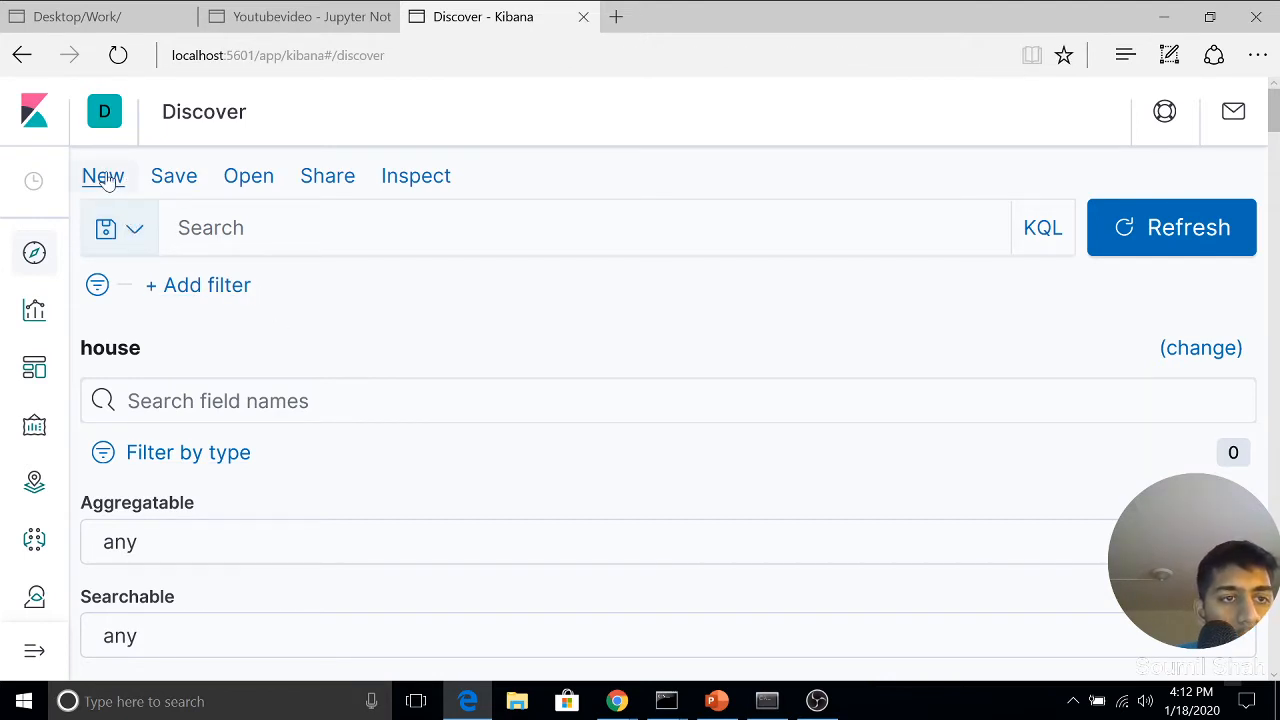
pyautogui.scroll(-2, 171, 266)
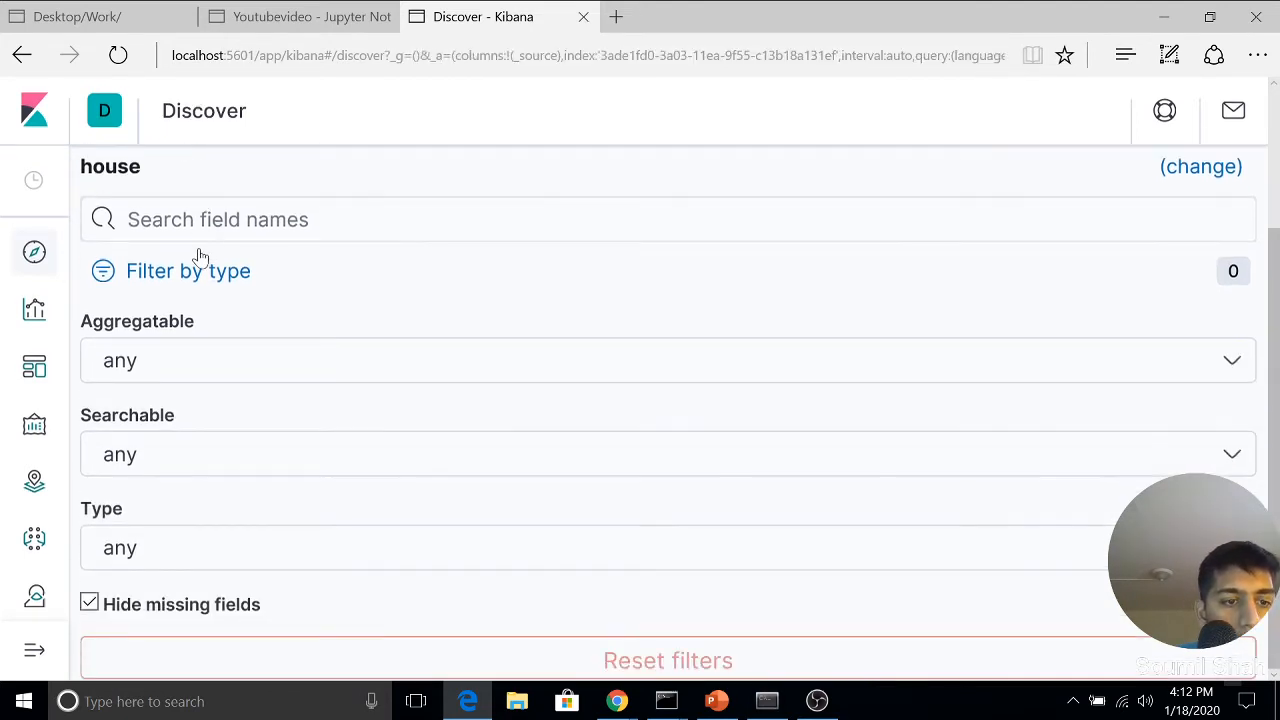
pyautogui.click(200, 262)
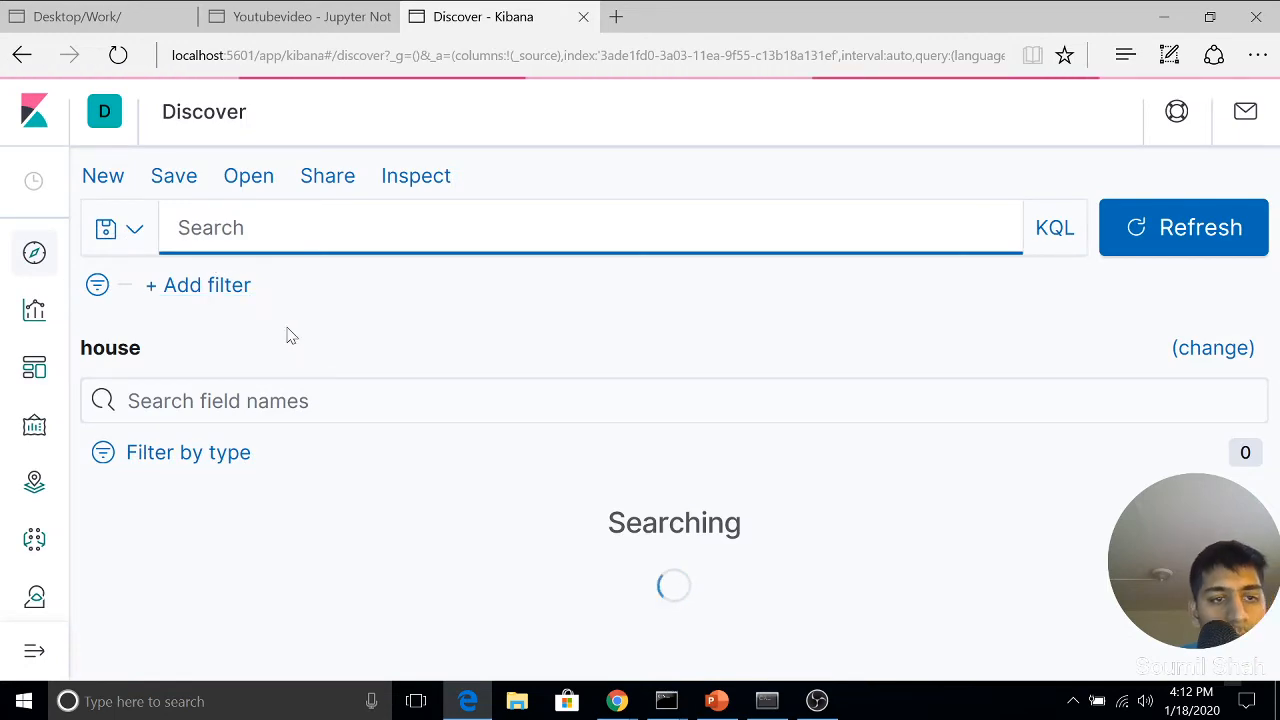
pyautogui.scroll(-2, 425, 385)
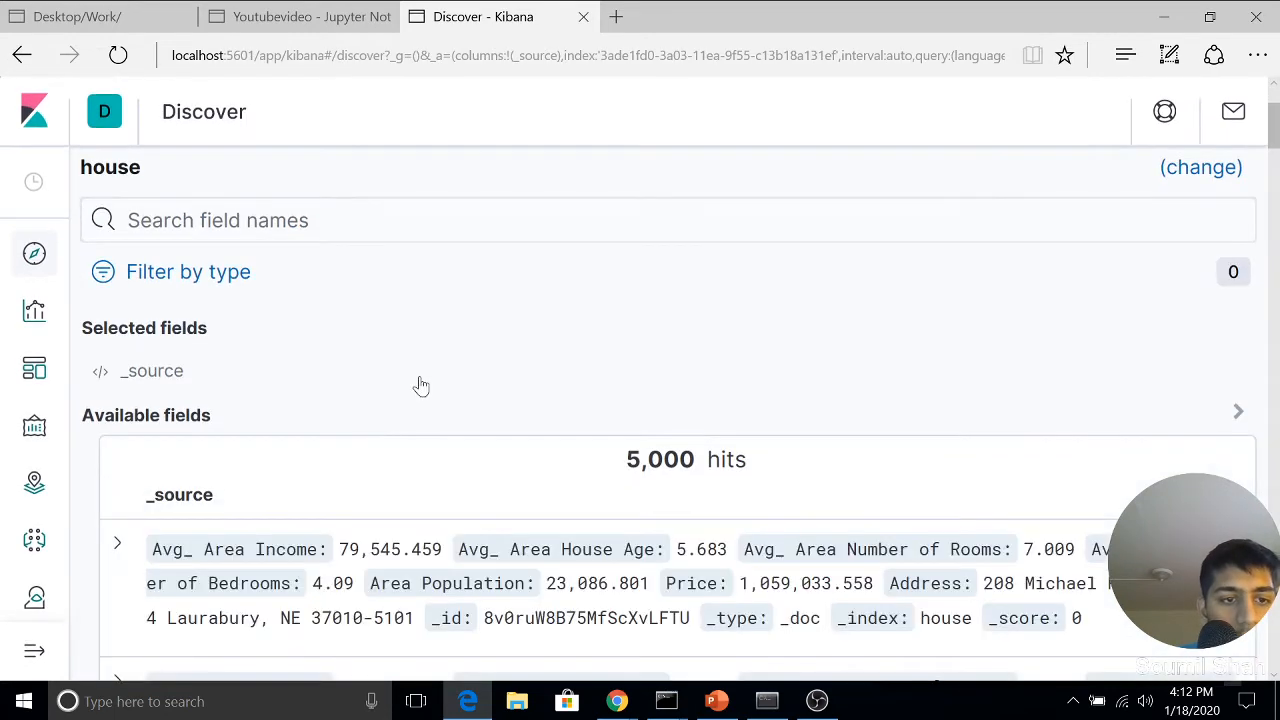
pyautogui.scroll(-2, 418, 383)
pyautogui.scroll(4, 414, 386)
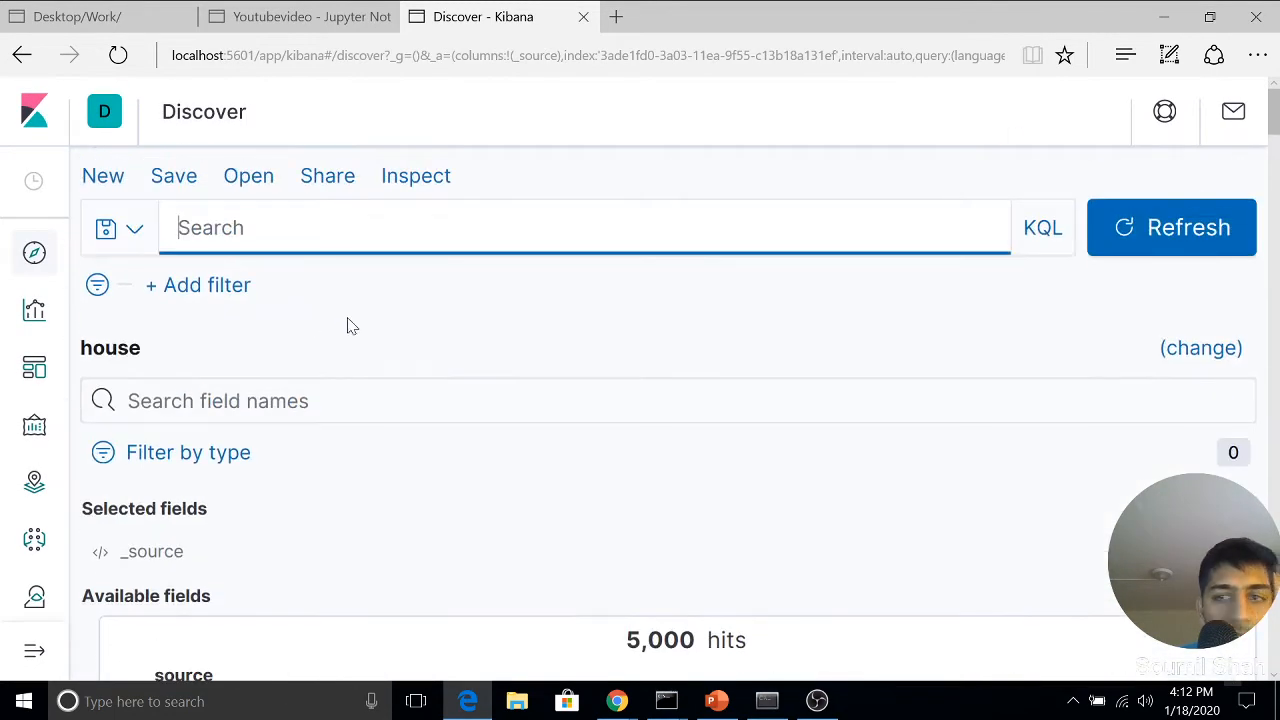
# Switch Discover's index pattern from house to person* and view its documents.
pyautogui.click(1200, 353)
pyautogui.click(1202, 350)
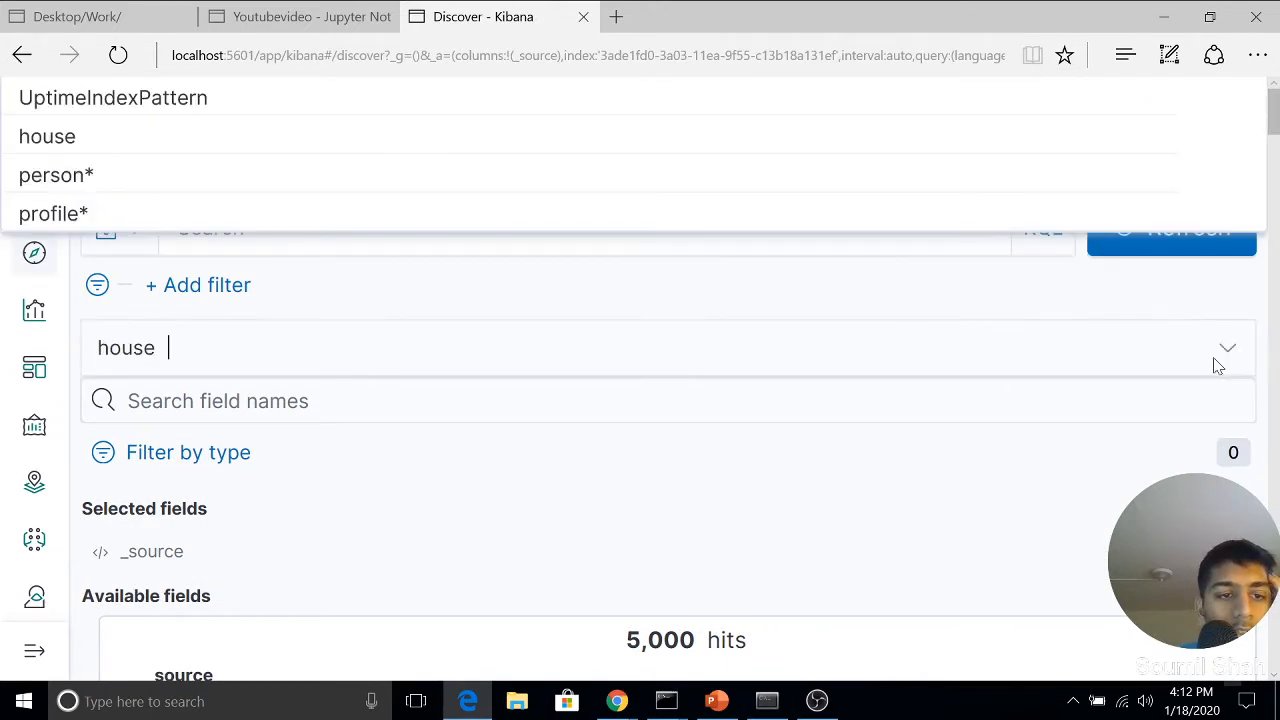
pyautogui.click(160, 482)
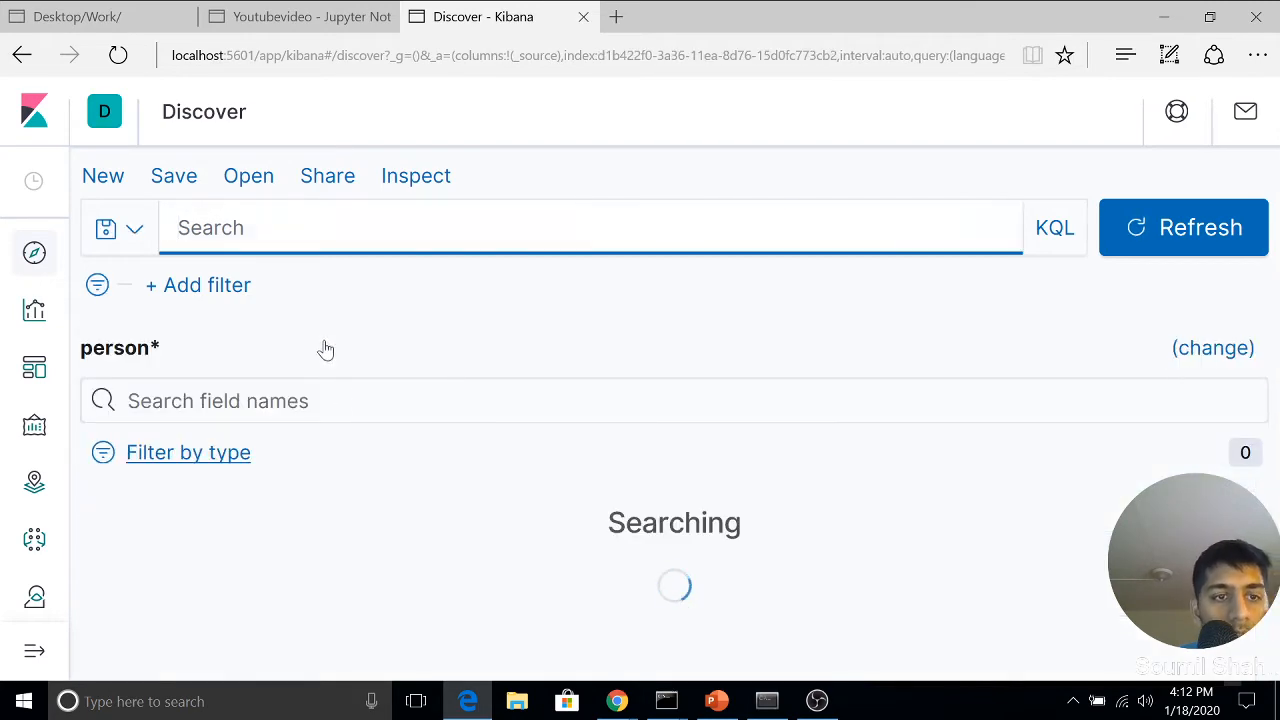
pyautogui.scroll(-3, 330, 350)
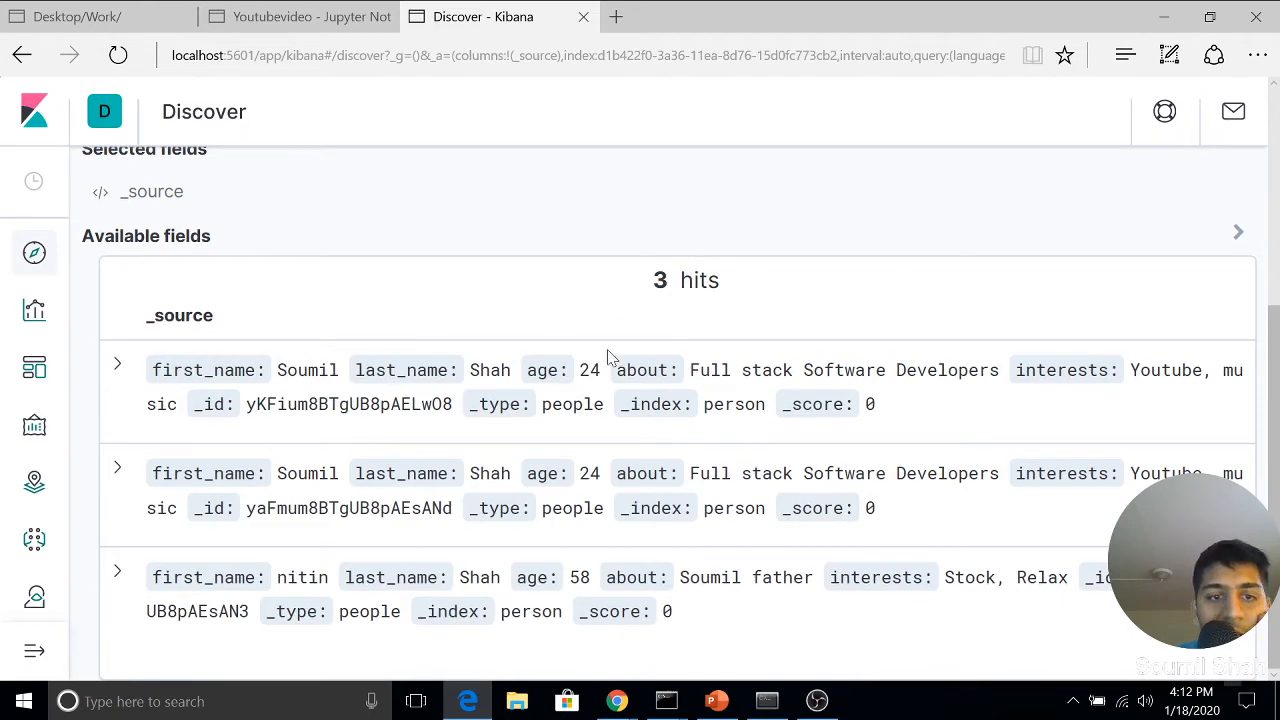
# Add a Discover filter where first_name is one of the person's first name.
pyautogui.scroll(3, 612, 358)
pyautogui.click(206, 290)
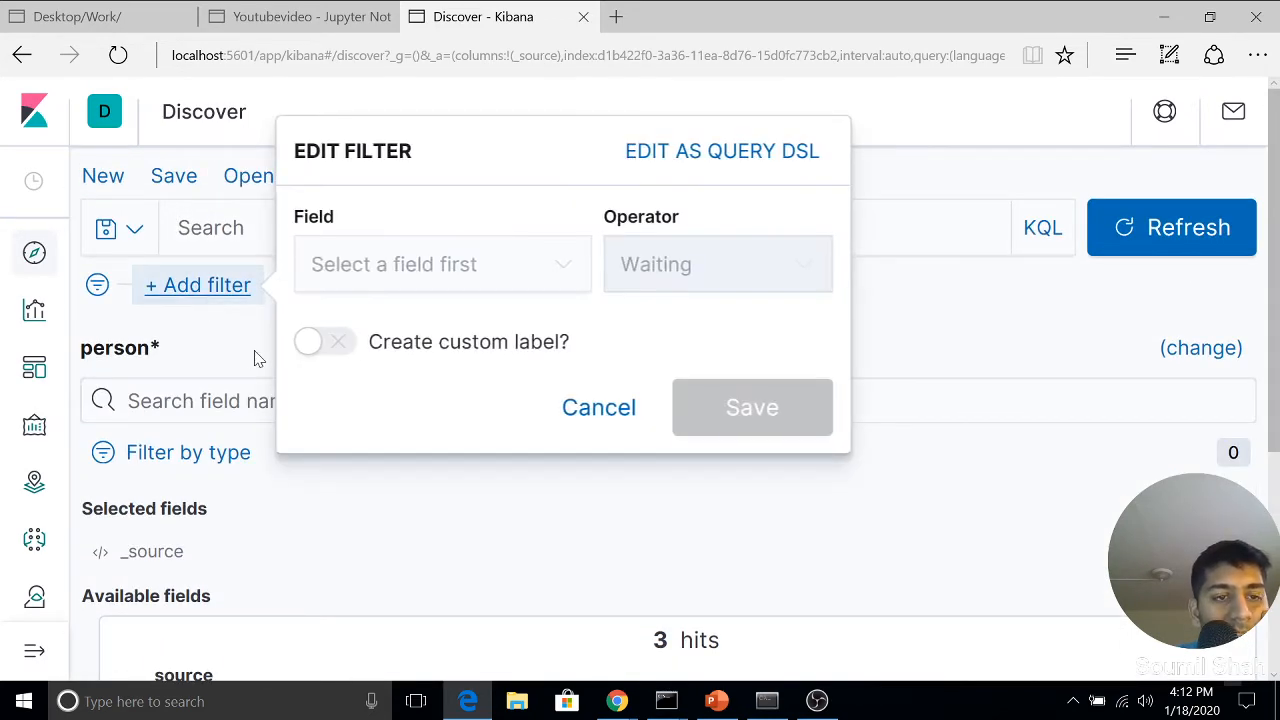
pyautogui.click(386, 265)
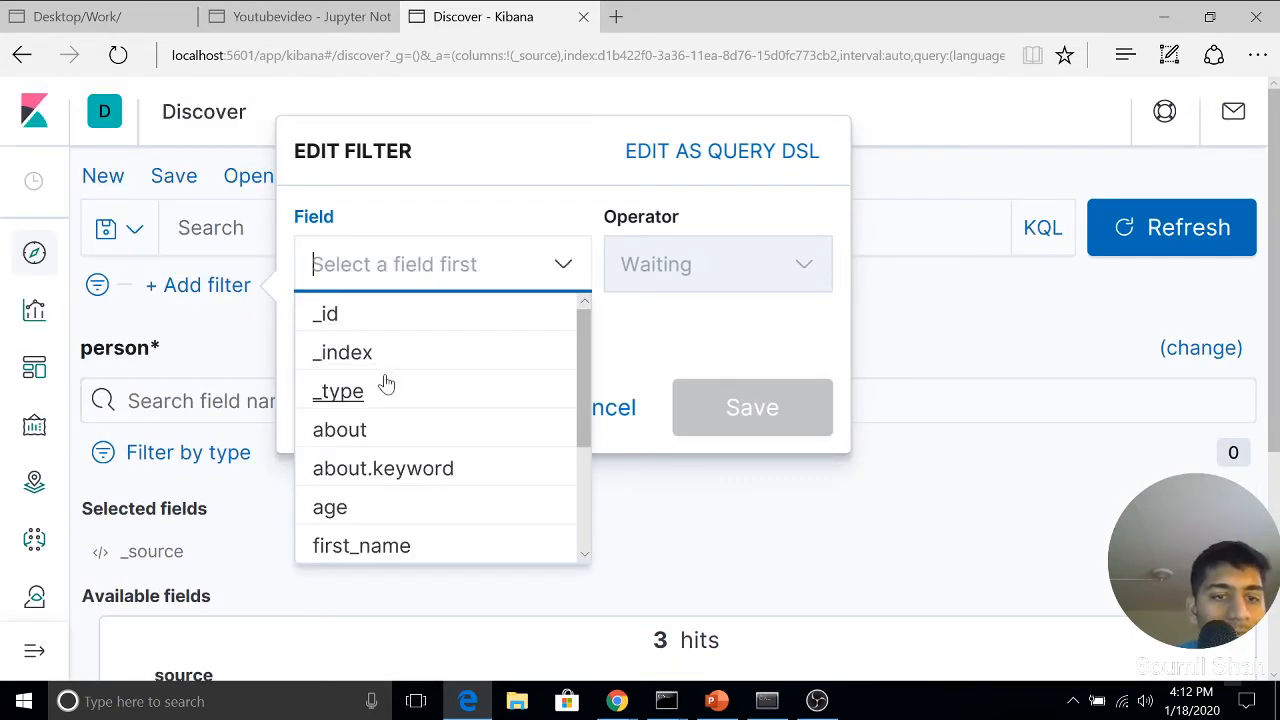
pyautogui.click(383, 542)
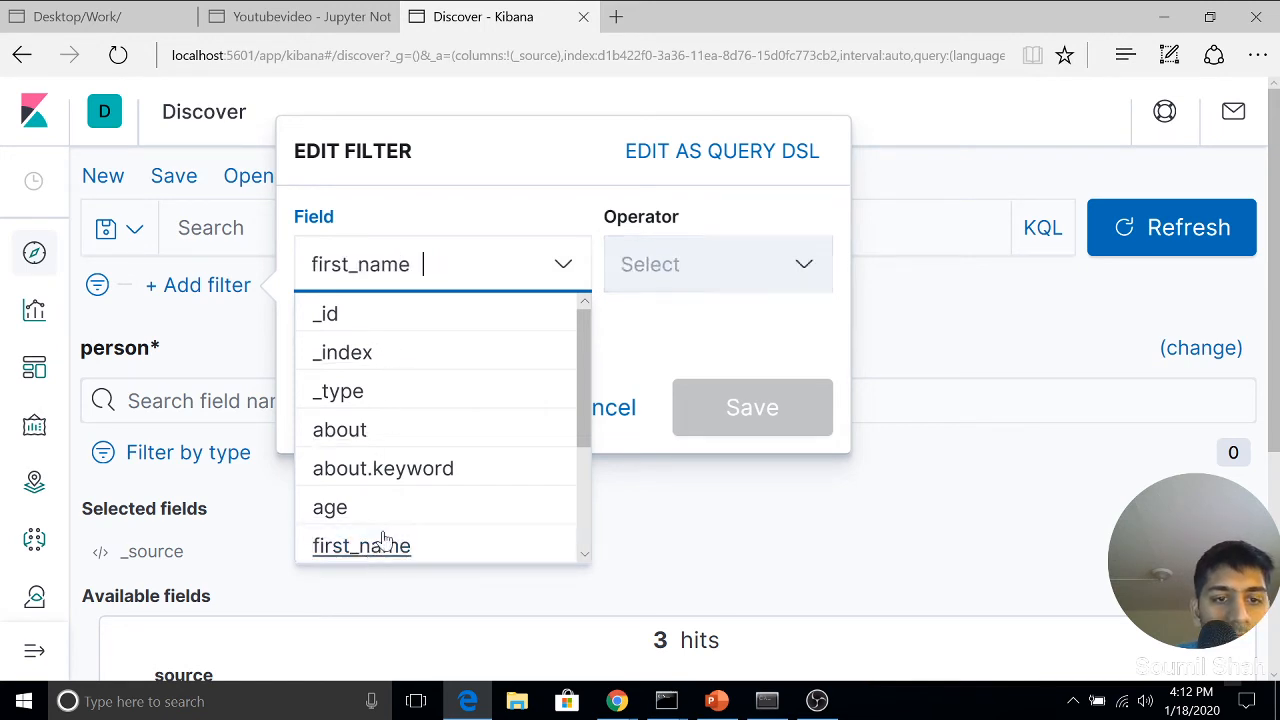
pyautogui.click(645, 286)
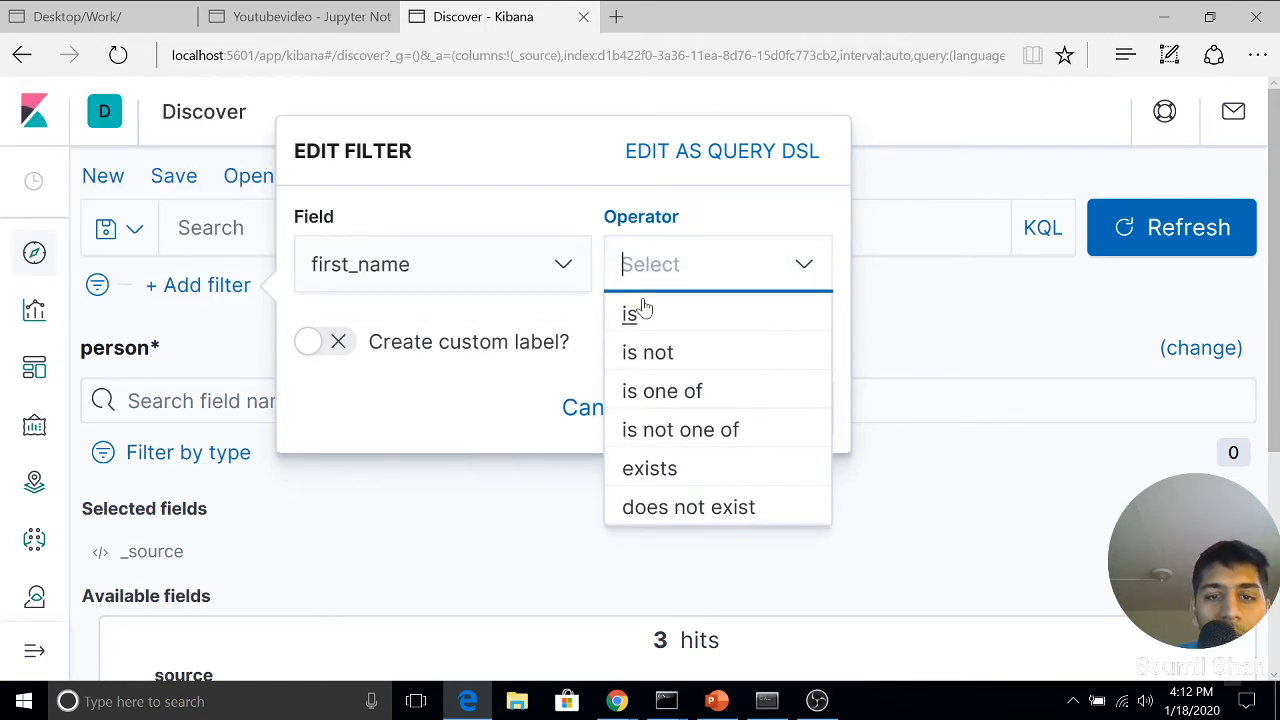
pyautogui.click(674, 395)
pyautogui.click(563, 349)
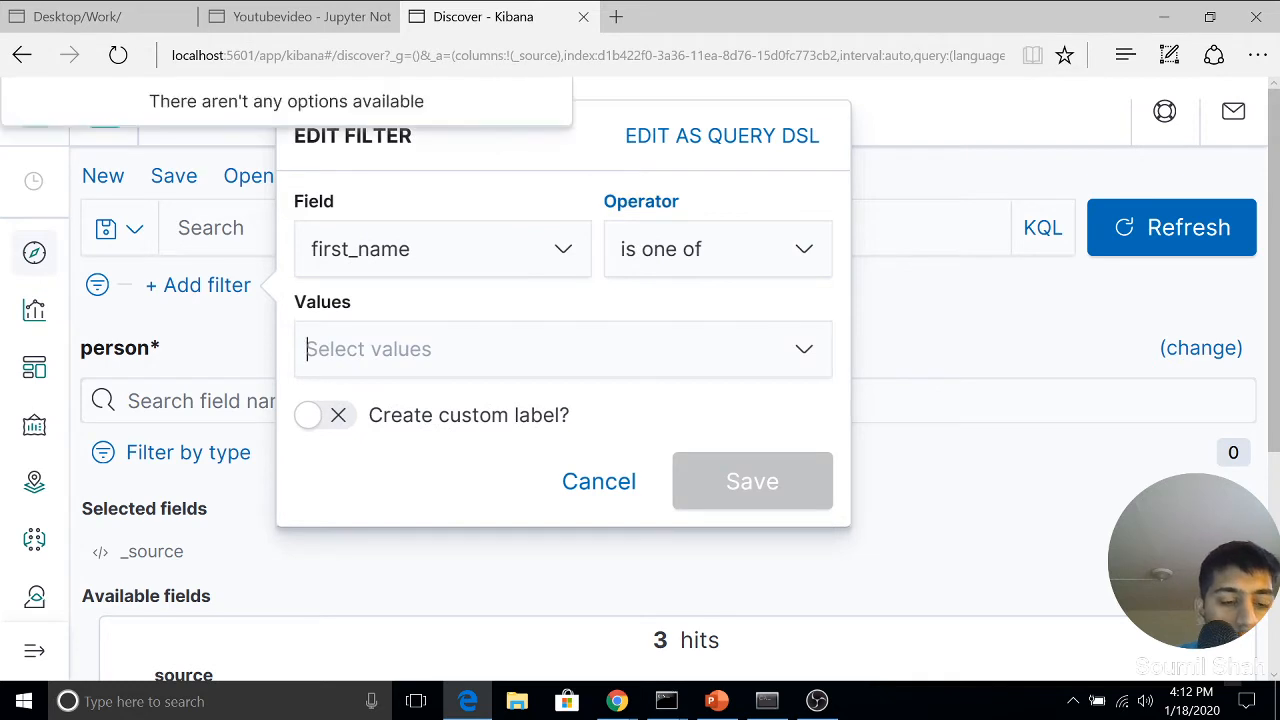
pyautogui.write('soumil')
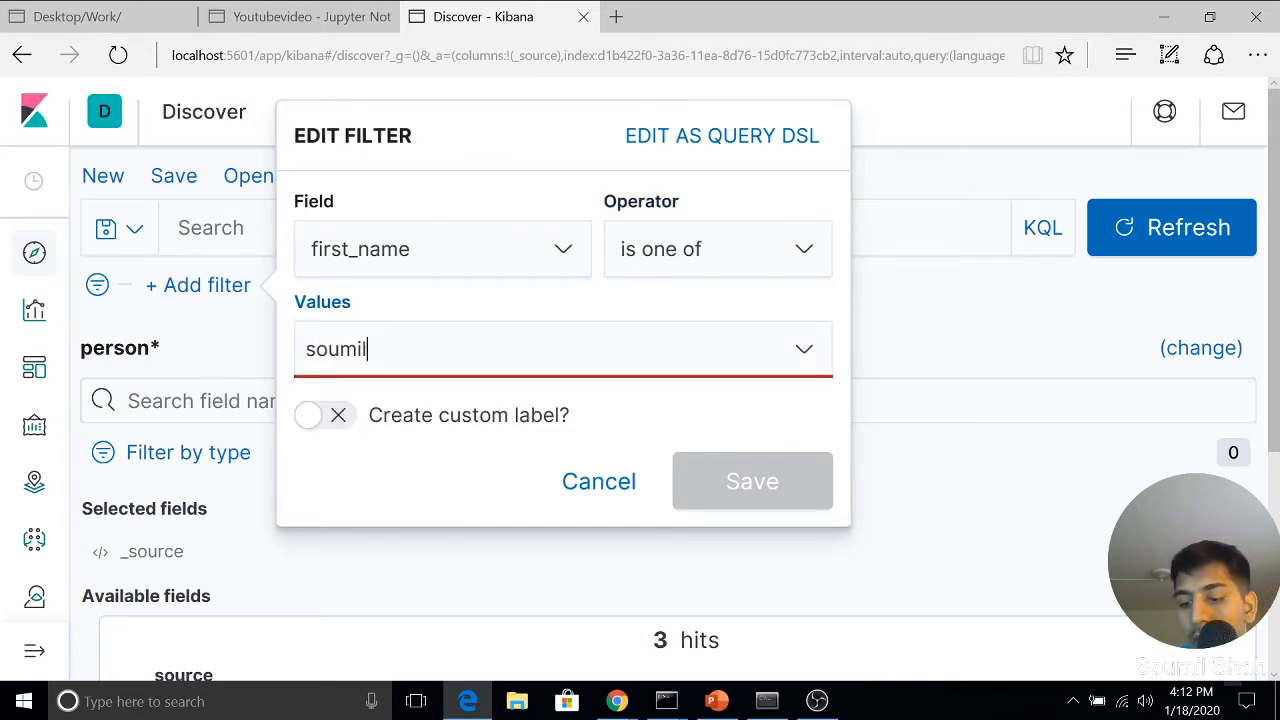
pyautogui.press('Return')
pyautogui.click(723, 478)
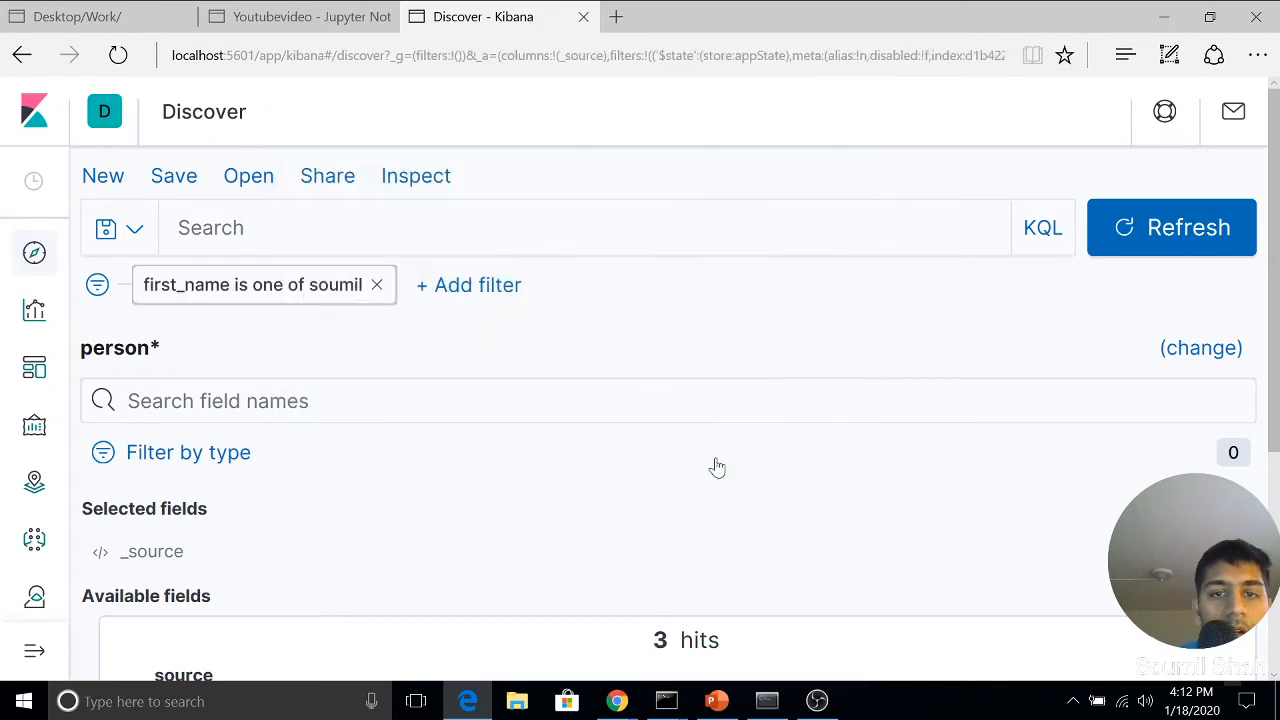
# Expand the first matching person document and look through its field table and the other filtered document.
pyautogui.scroll(-3, 645, 395)
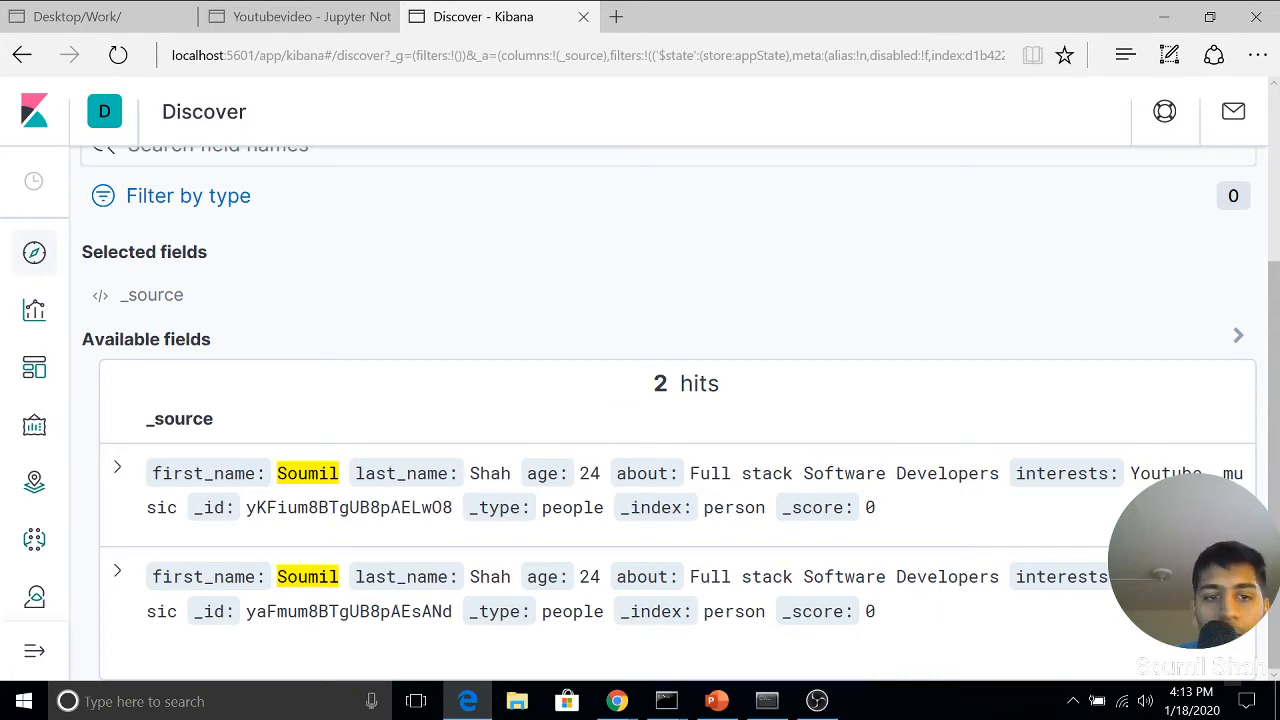
pyautogui.click(117, 467)
pyautogui.scroll(-4, 388, 385)
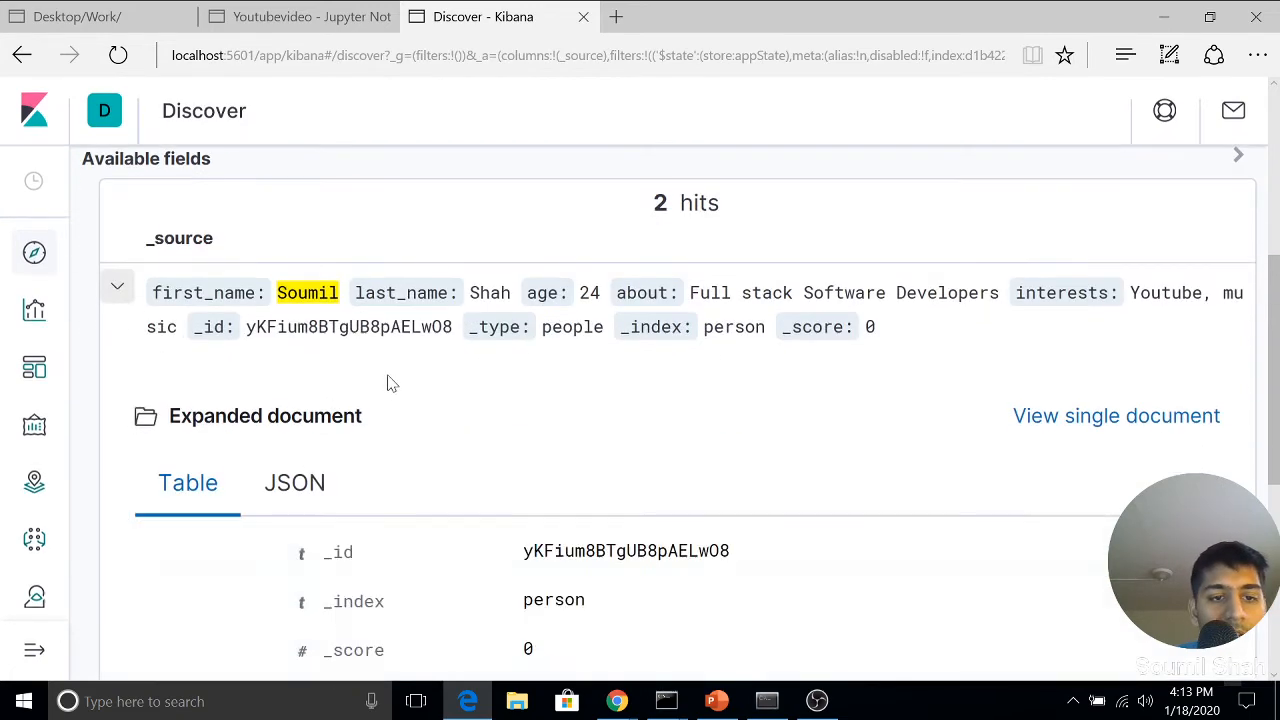
pyautogui.scroll(-3, 523, 400)
pyautogui.scroll(3, 591, 411)
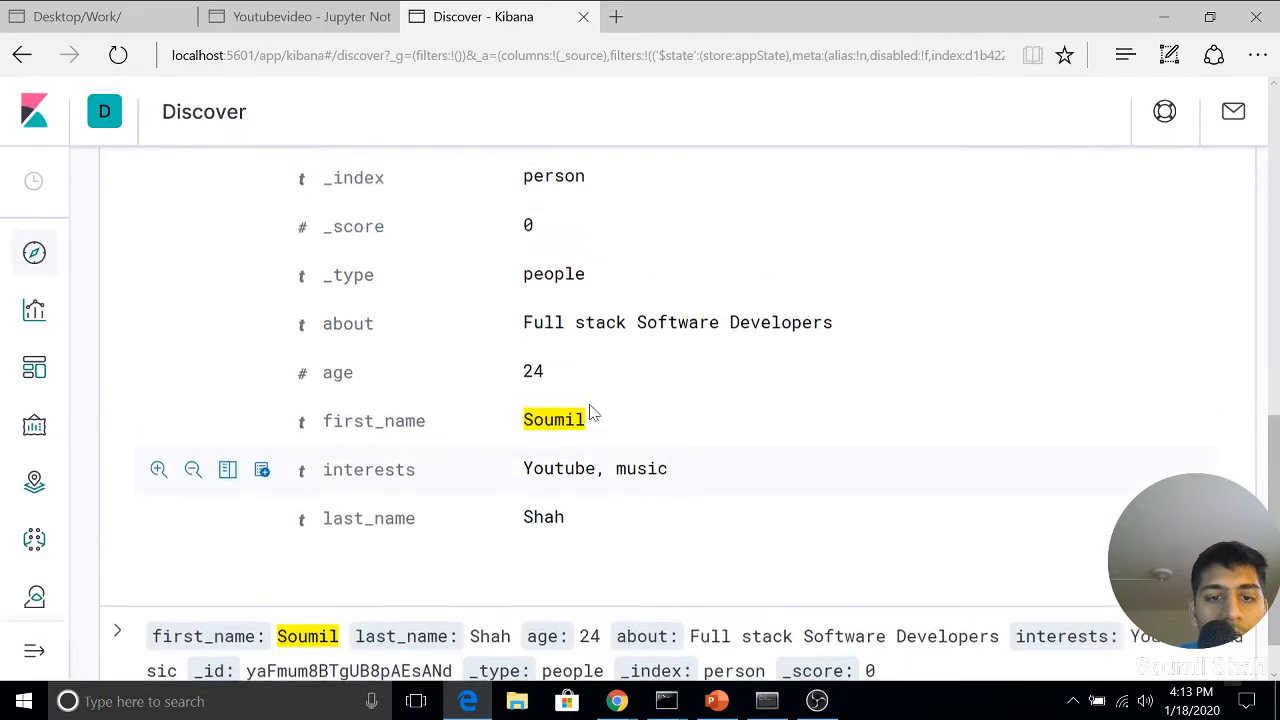
pyautogui.scroll(3, 245, 443)
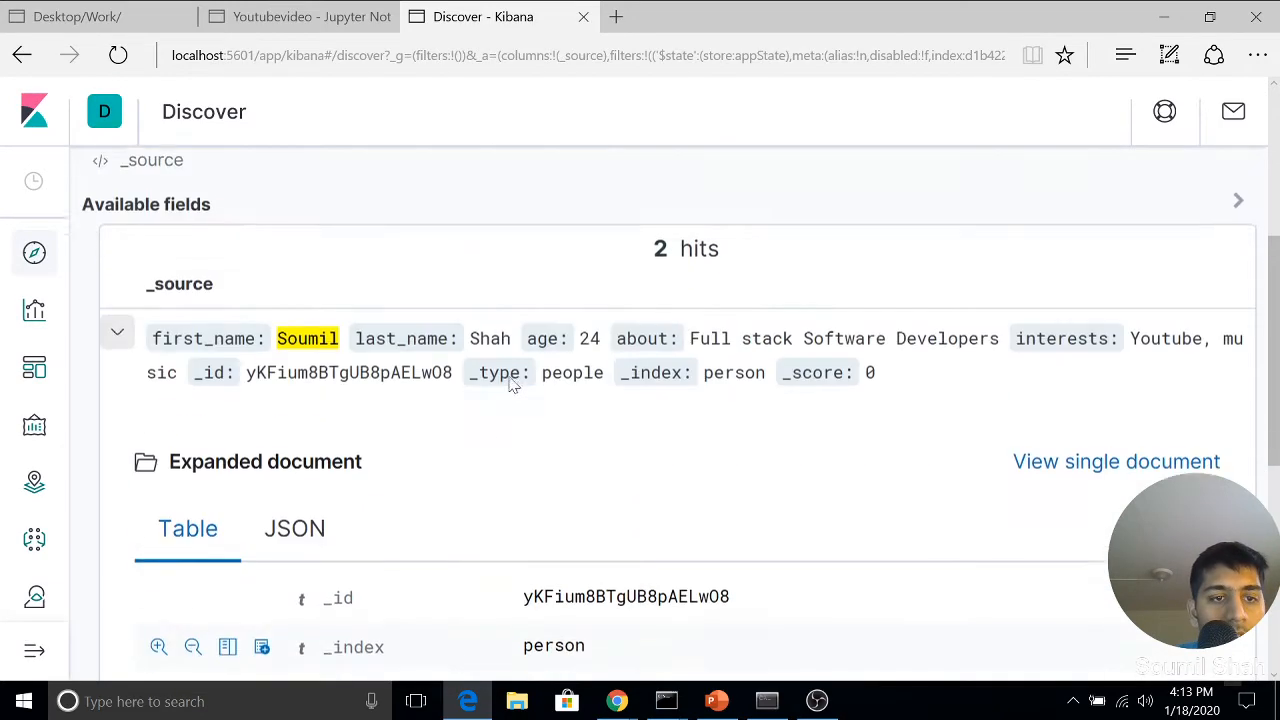
pyautogui.scroll(4, 463, 481)
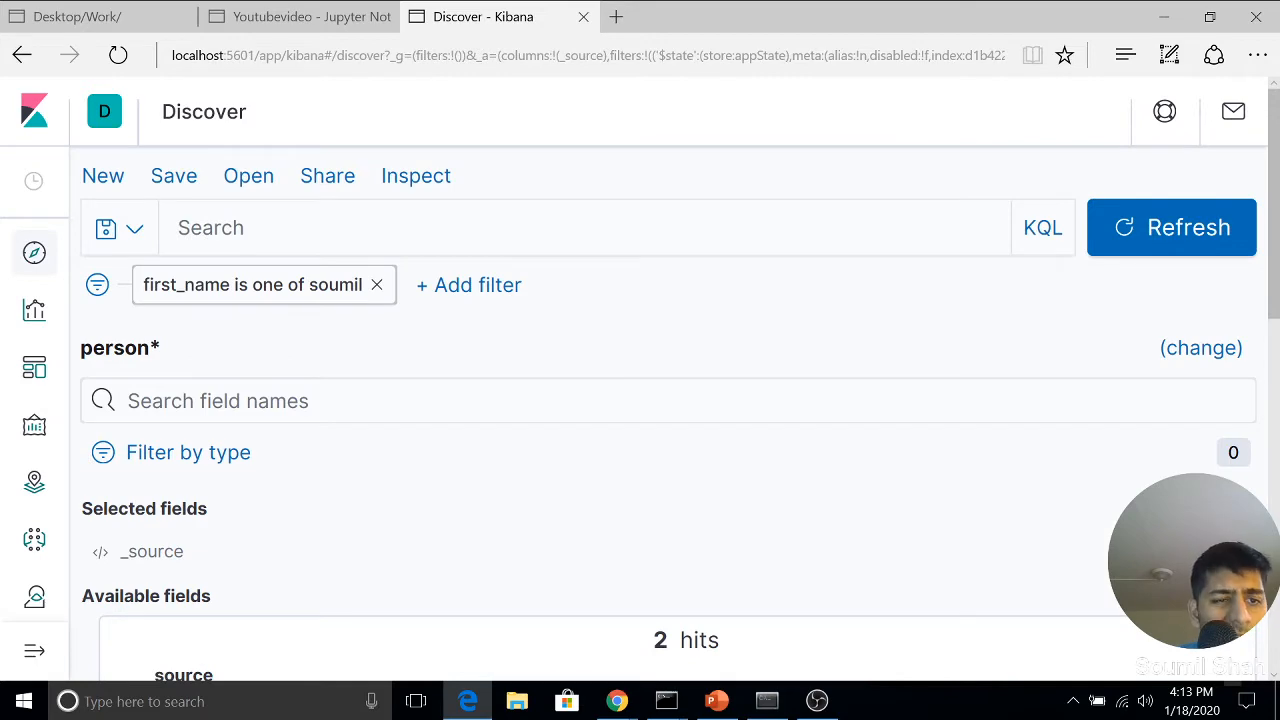
pyautogui.scroll(-9, 491, 386)
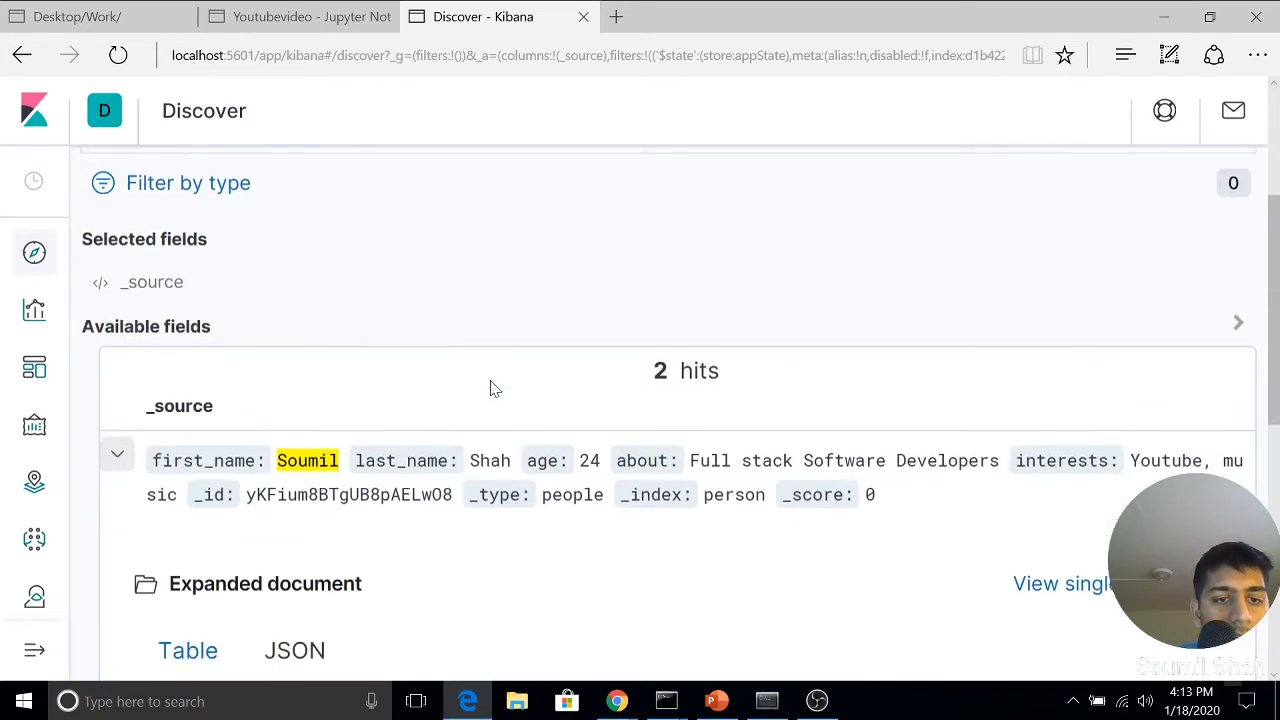
pyautogui.scroll(-1, 580, 434)
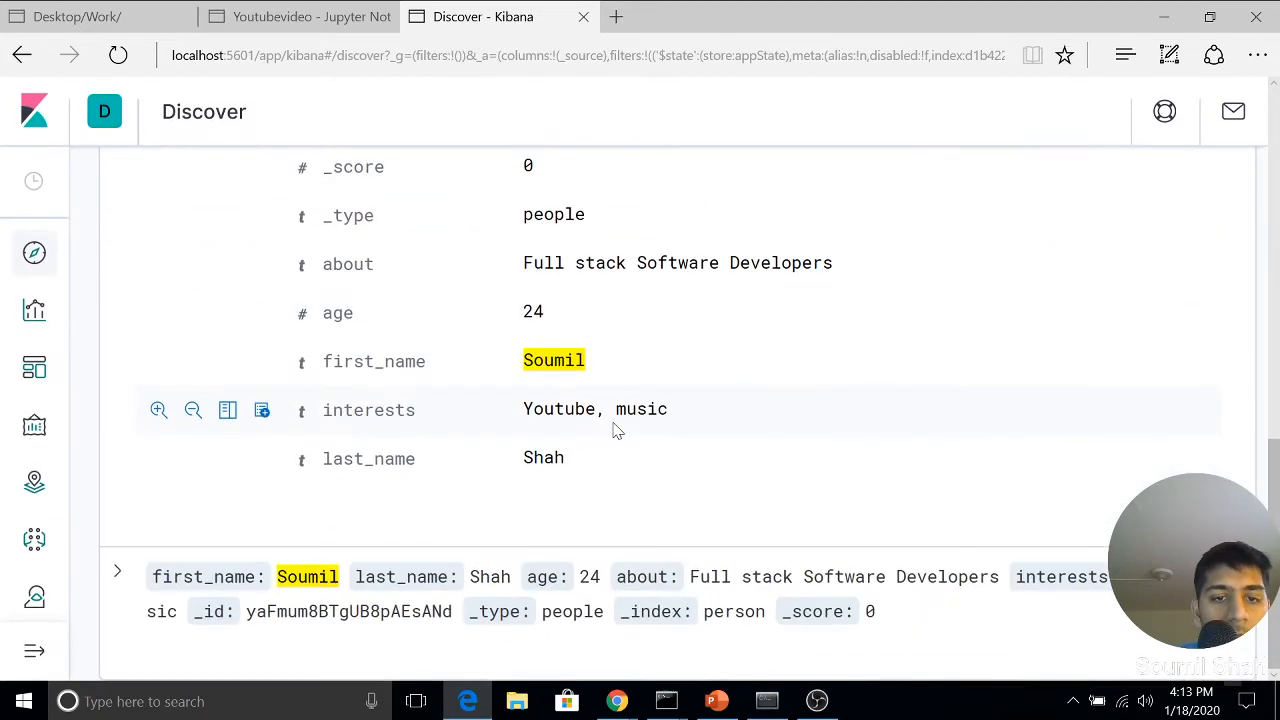
pyautogui.scroll(10, 612, 420)
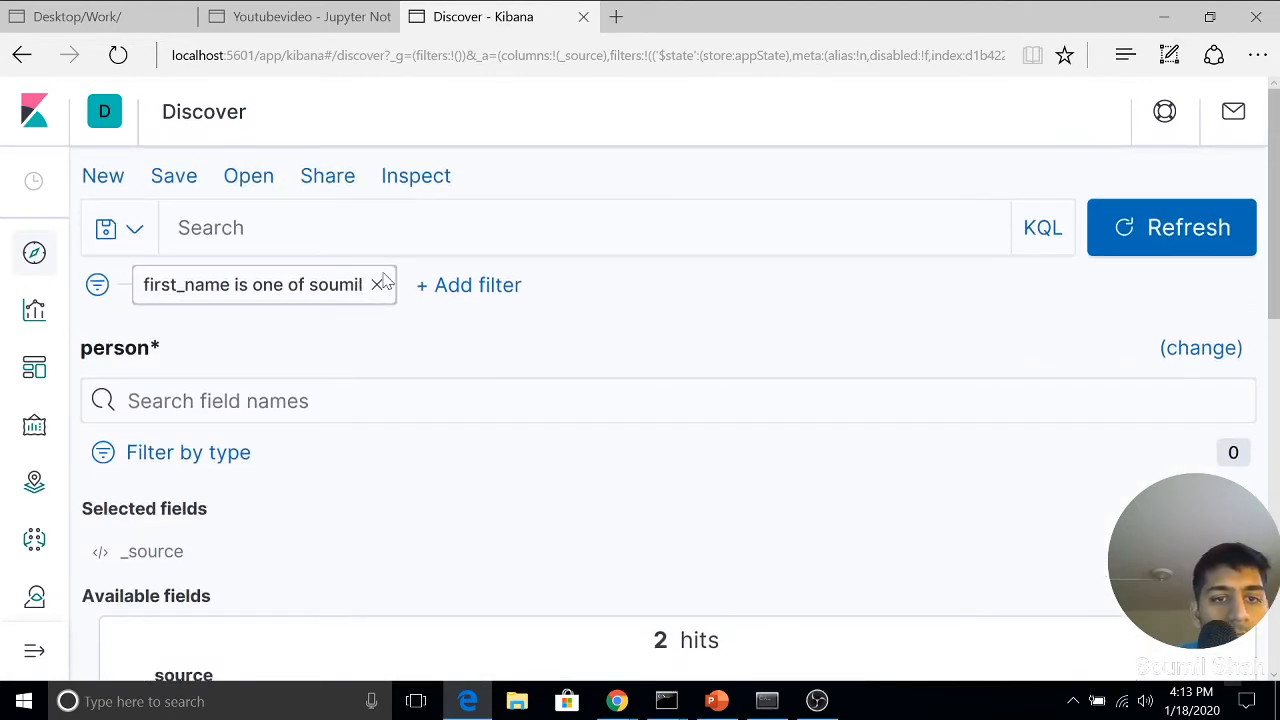
# Add a second filter where age is between 10 and 28.
pyautogui.click(462, 288)
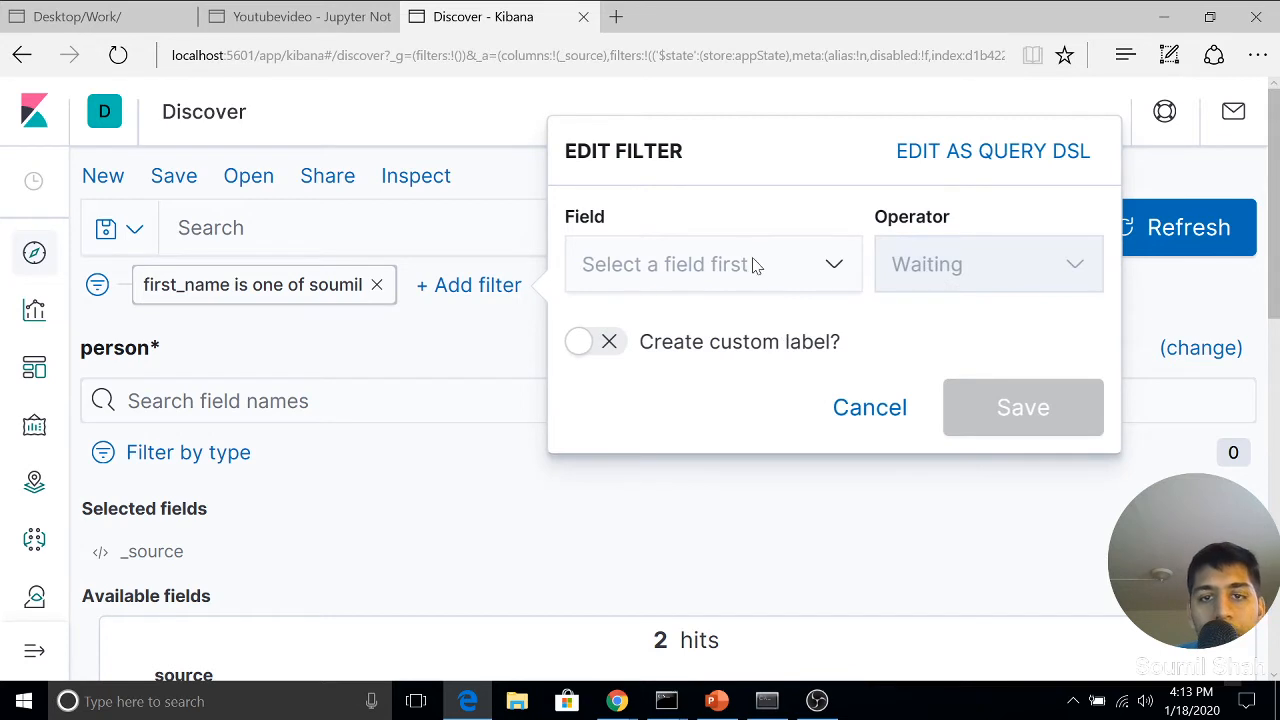
pyautogui.click(755, 265)
pyautogui.write('age')
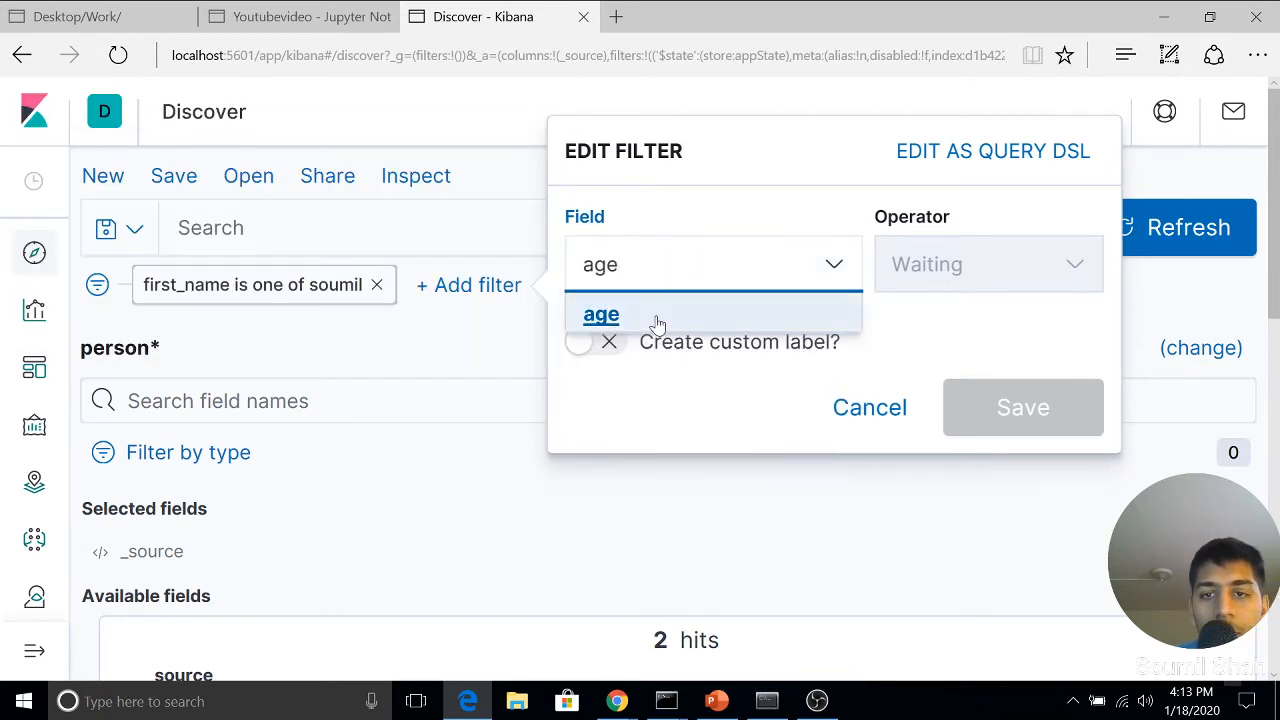
pyautogui.click(651, 317)
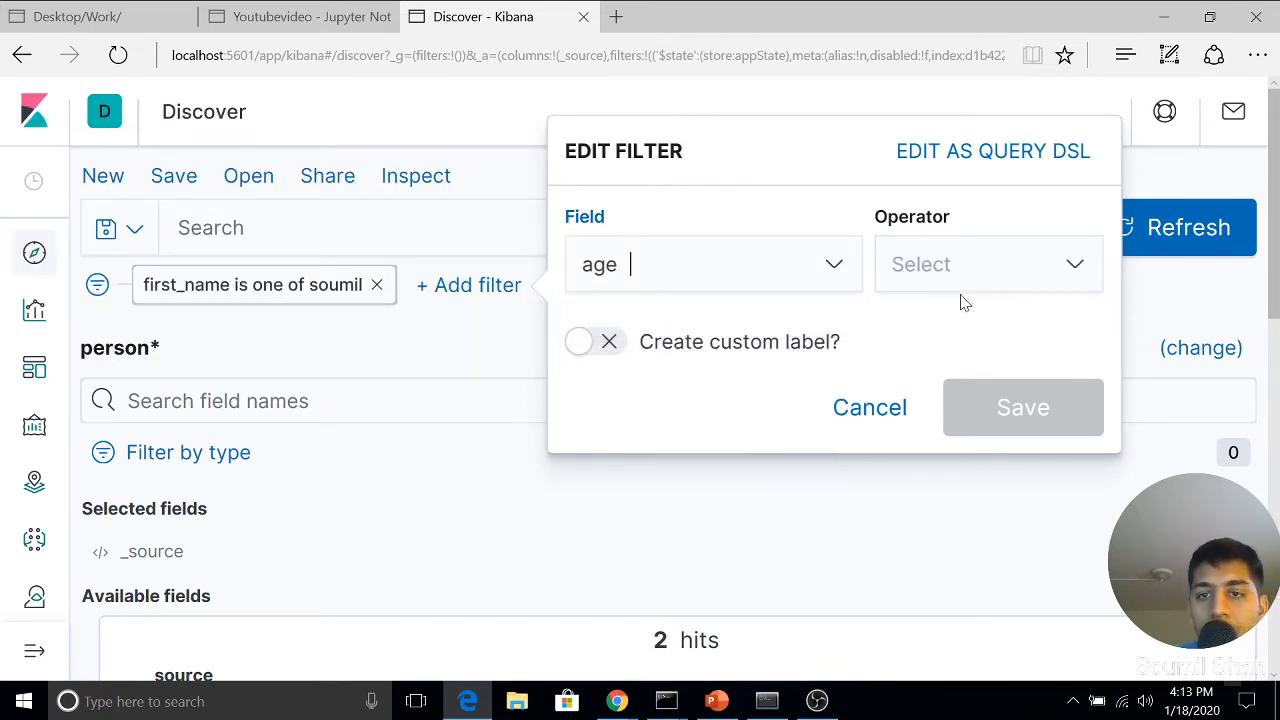
pyautogui.click(965, 278)
pyautogui.scroll(-5, 975, 428)
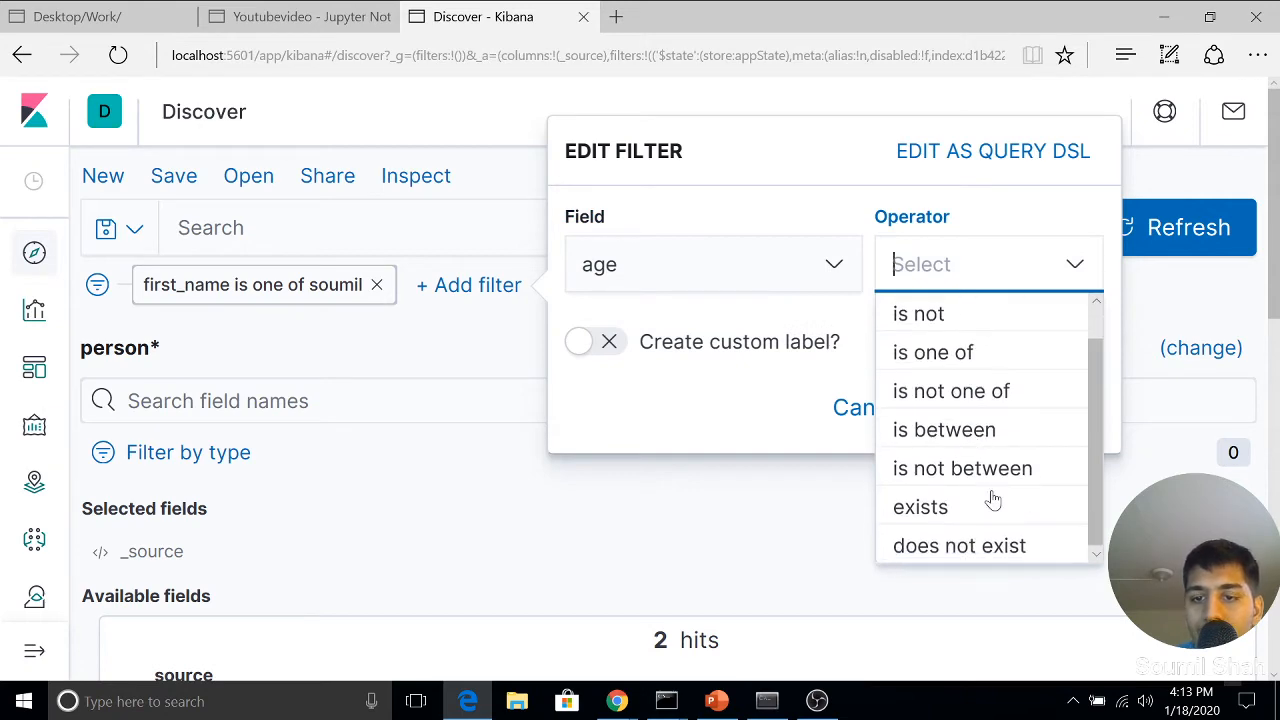
pyautogui.scroll(4, 977, 463)
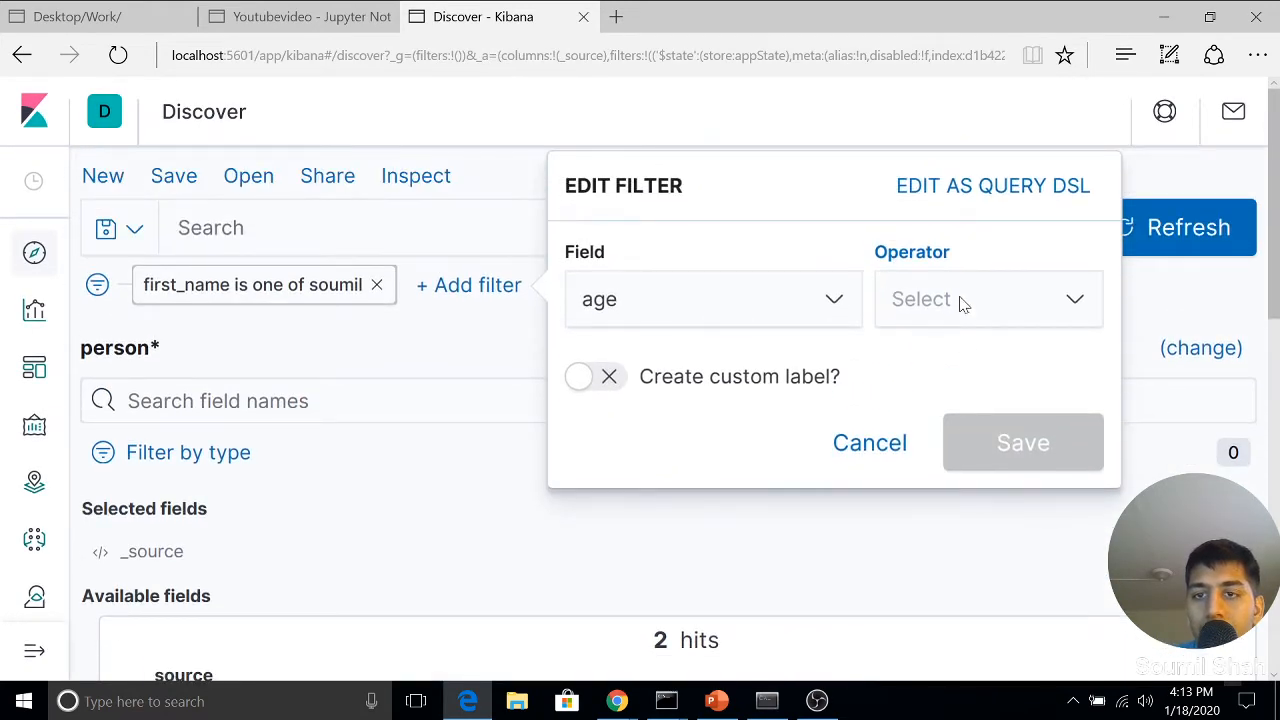
pyautogui.click(948, 272)
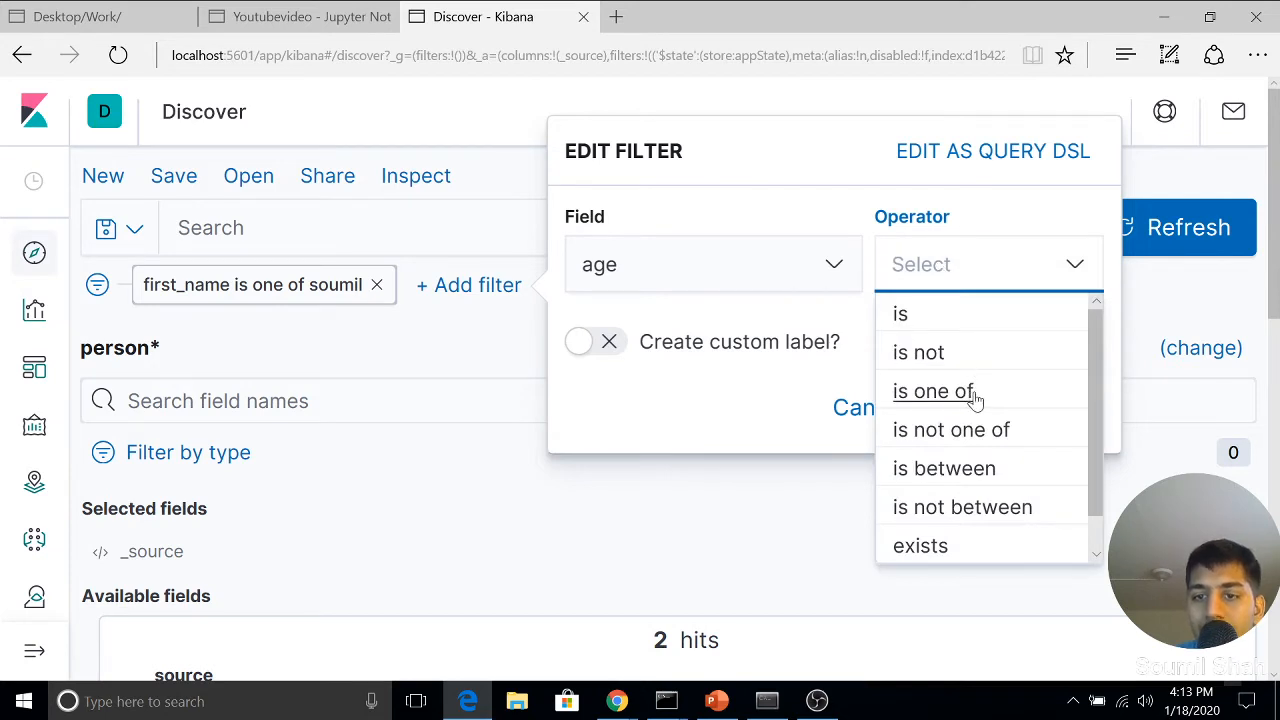
pyautogui.click(987, 484)
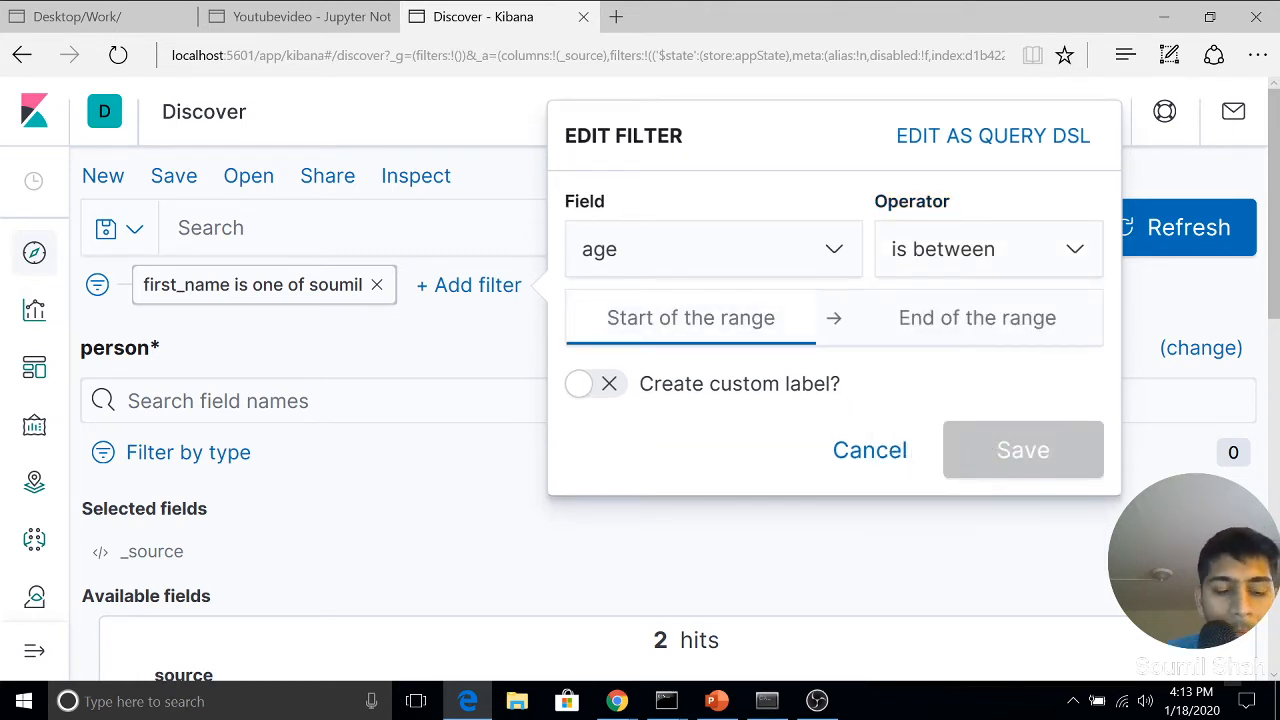
pyautogui.write('10')
pyautogui.press('Tab')
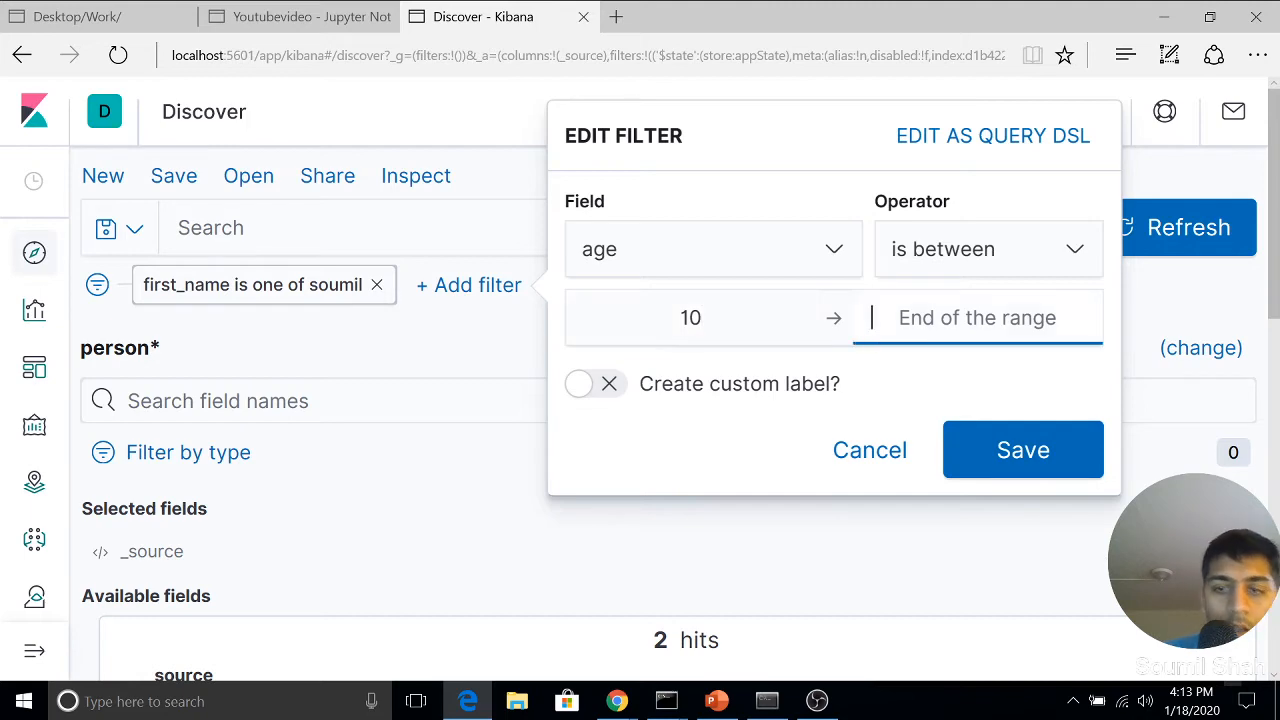
pyautogui.write('28')
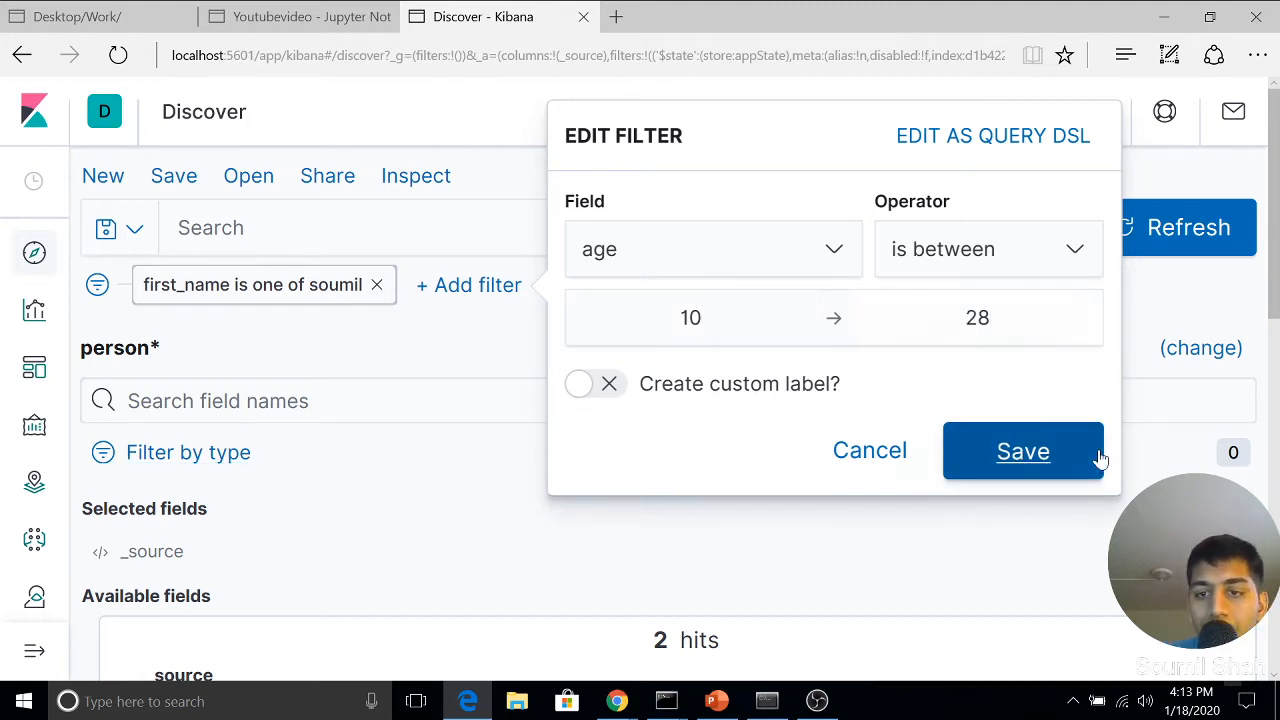
pyautogui.click(1015, 455)
# Look over the documents matching both filters and collapse the expanded first document.
pyautogui.scroll(-3, 795, 434)
pyautogui.scroll(-1, 808, 432)
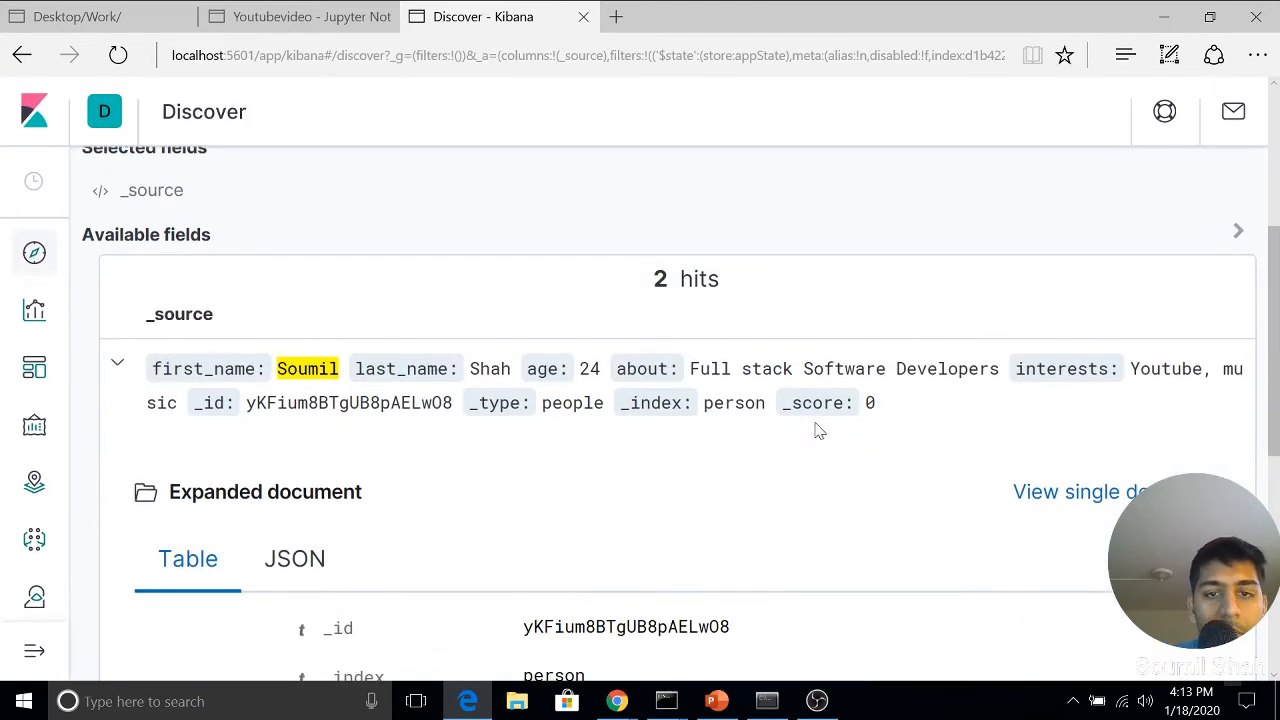
pyautogui.scroll(-4, 737, 391)
pyautogui.scroll(6, 634, 414)
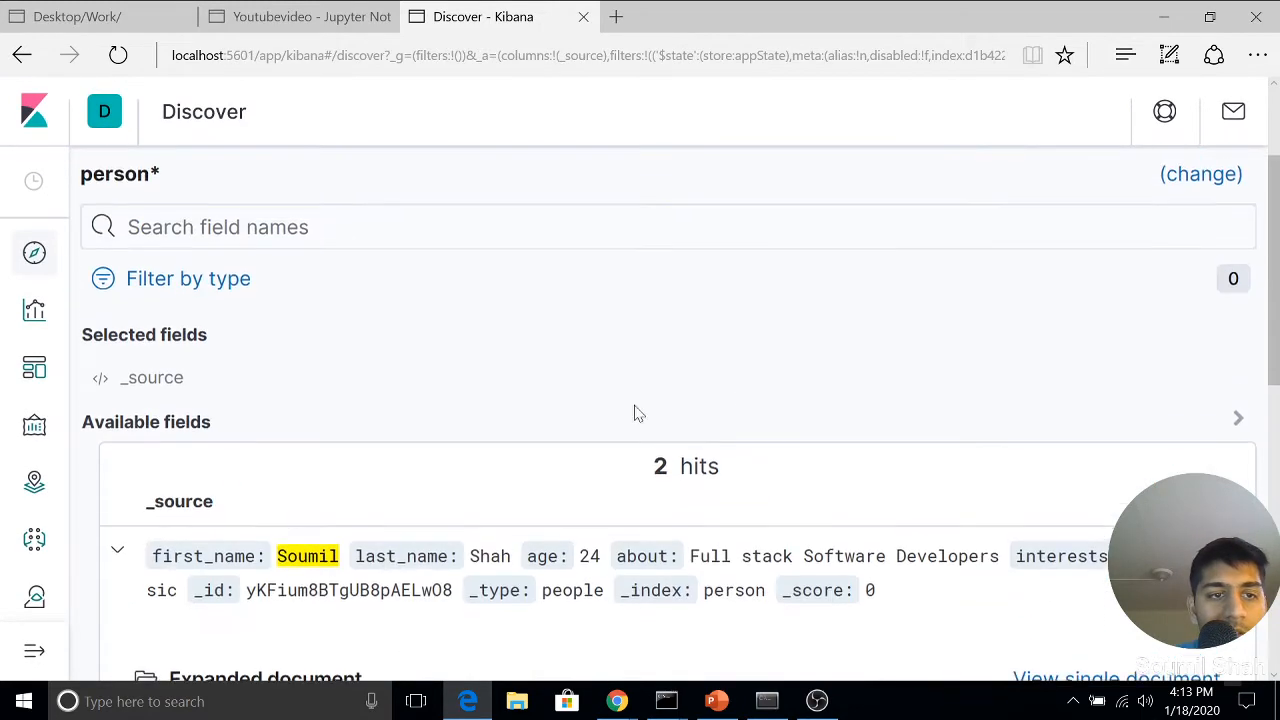
pyautogui.scroll(-2, 517, 475)
pyautogui.click(124, 380)
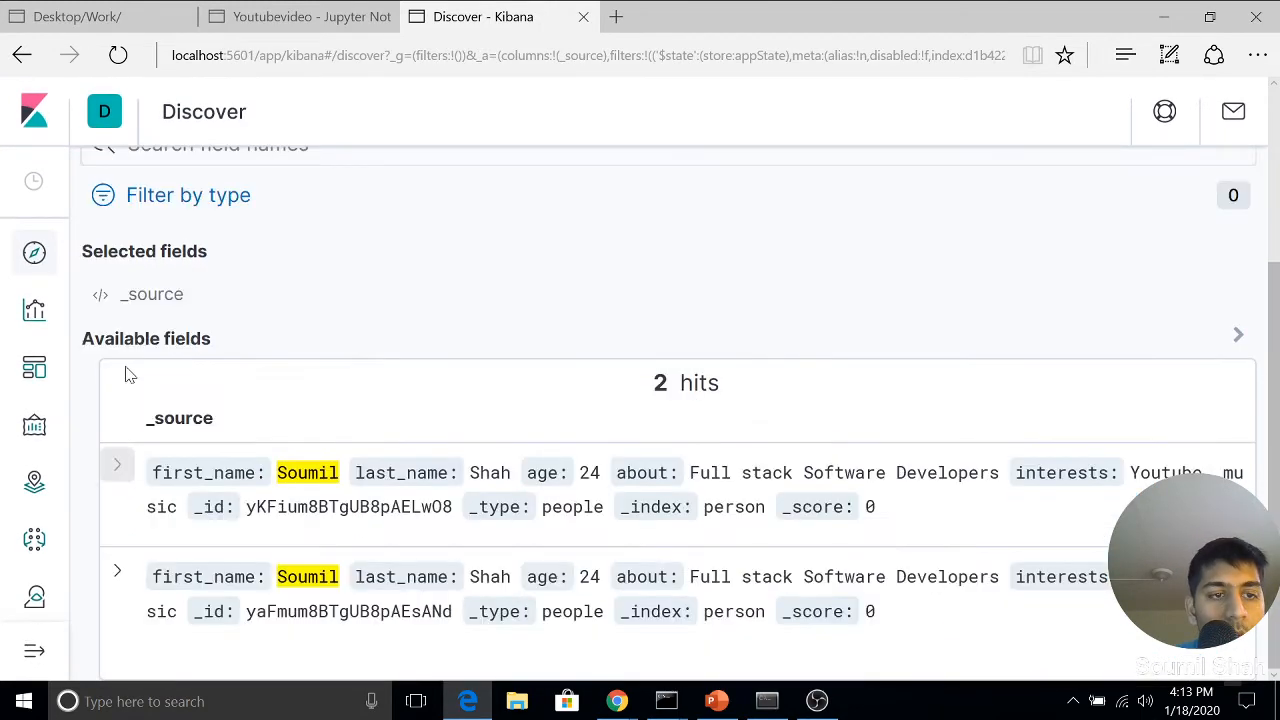
# Remove the age filter and delete the first_name filter from the Discover search.
pyautogui.scroll(3, 646, 409)
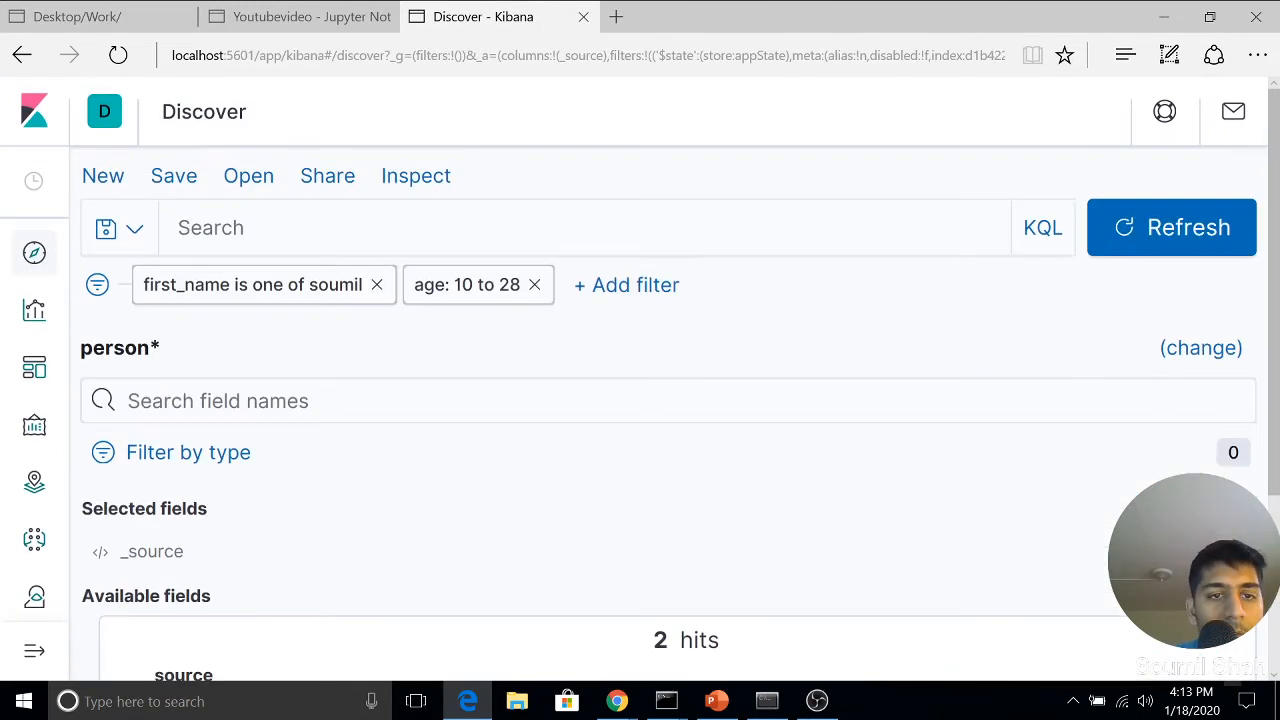
pyautogui.click(535, 286)
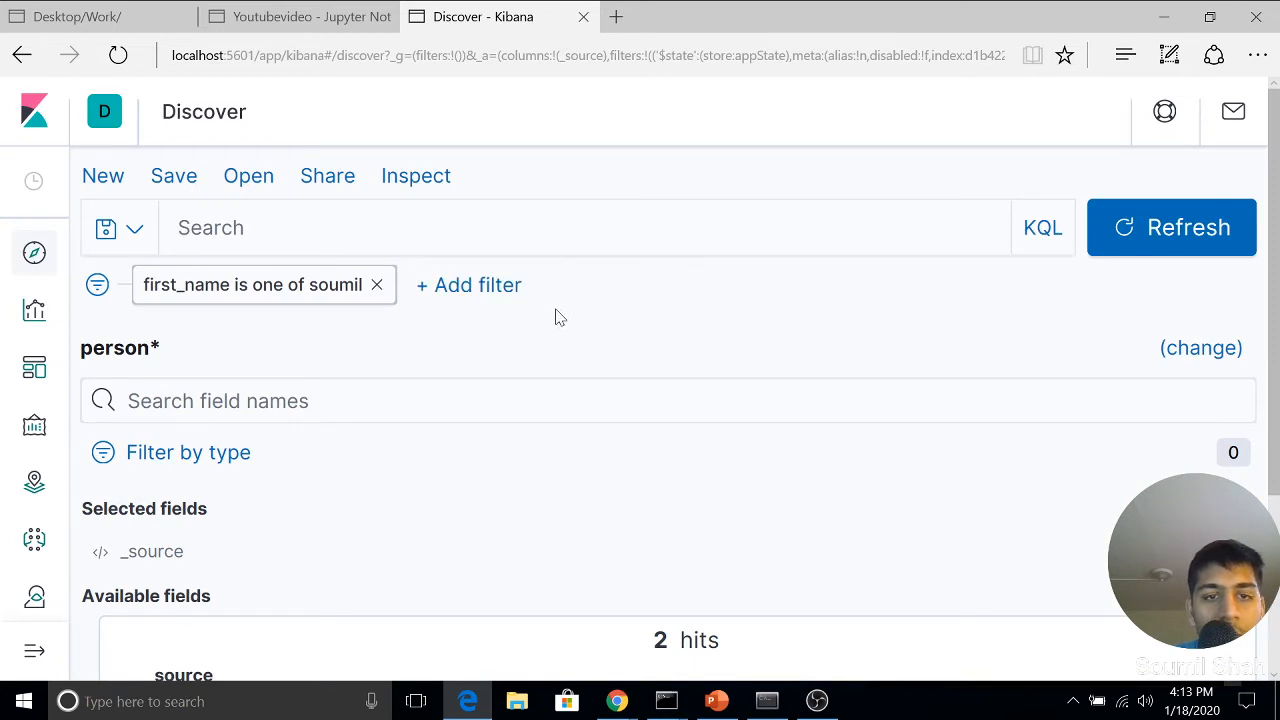
pyautogui.click(332, 296)
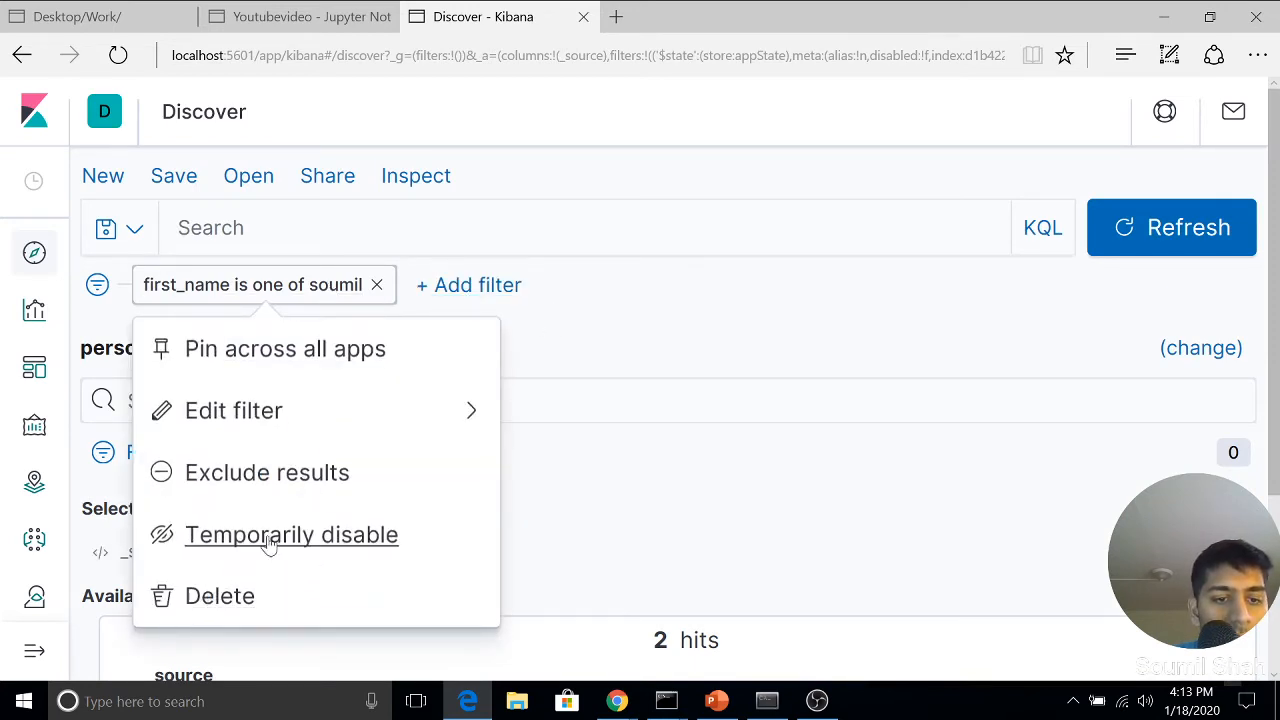
pyautogui.click(176, 596)
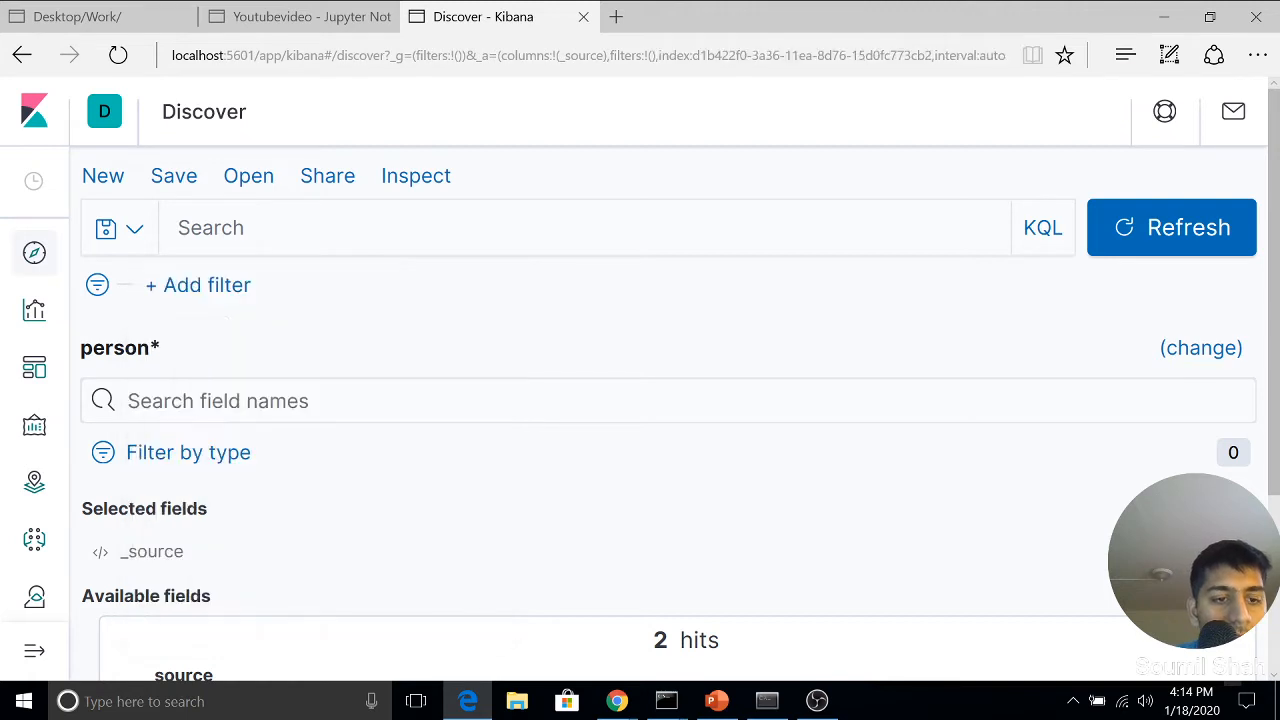
# Open Kibana's Home page and look over the listed data, visualization and management features.
pyautogui.click(40, 116)
pyautogui.scroll(-10, 571, 331)
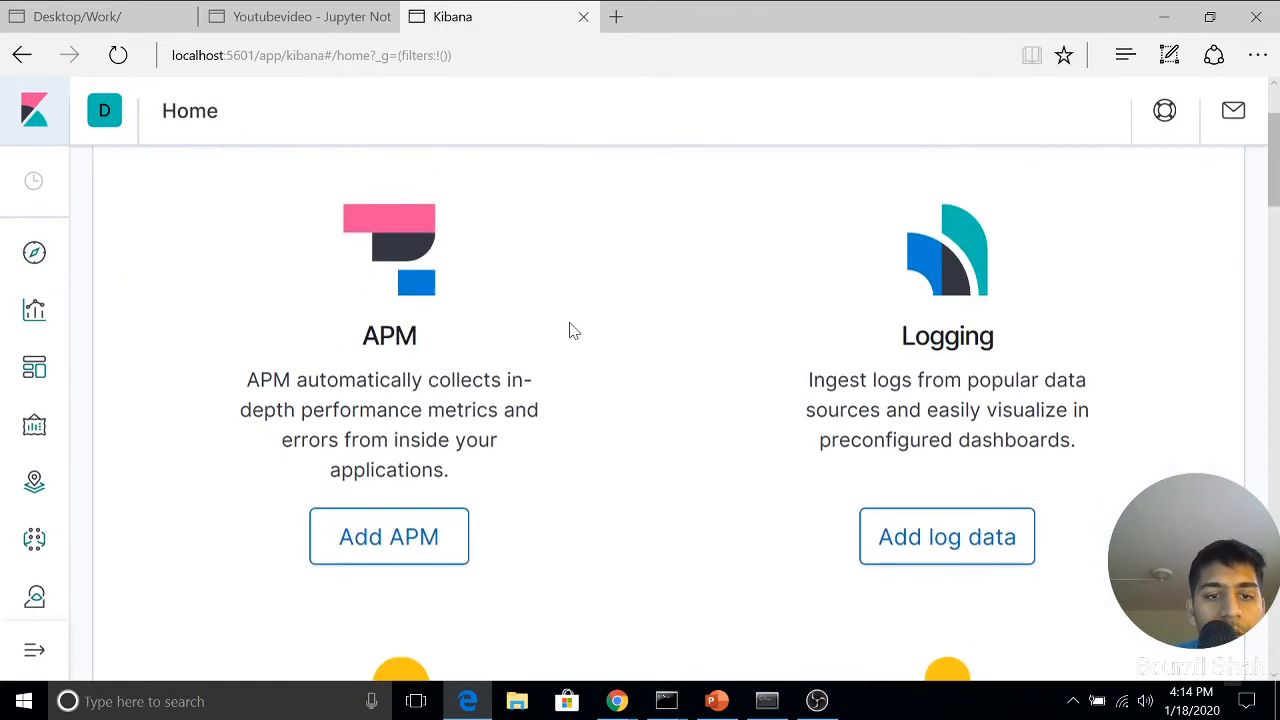
pyautogui.scroll(-4, 640, 350)
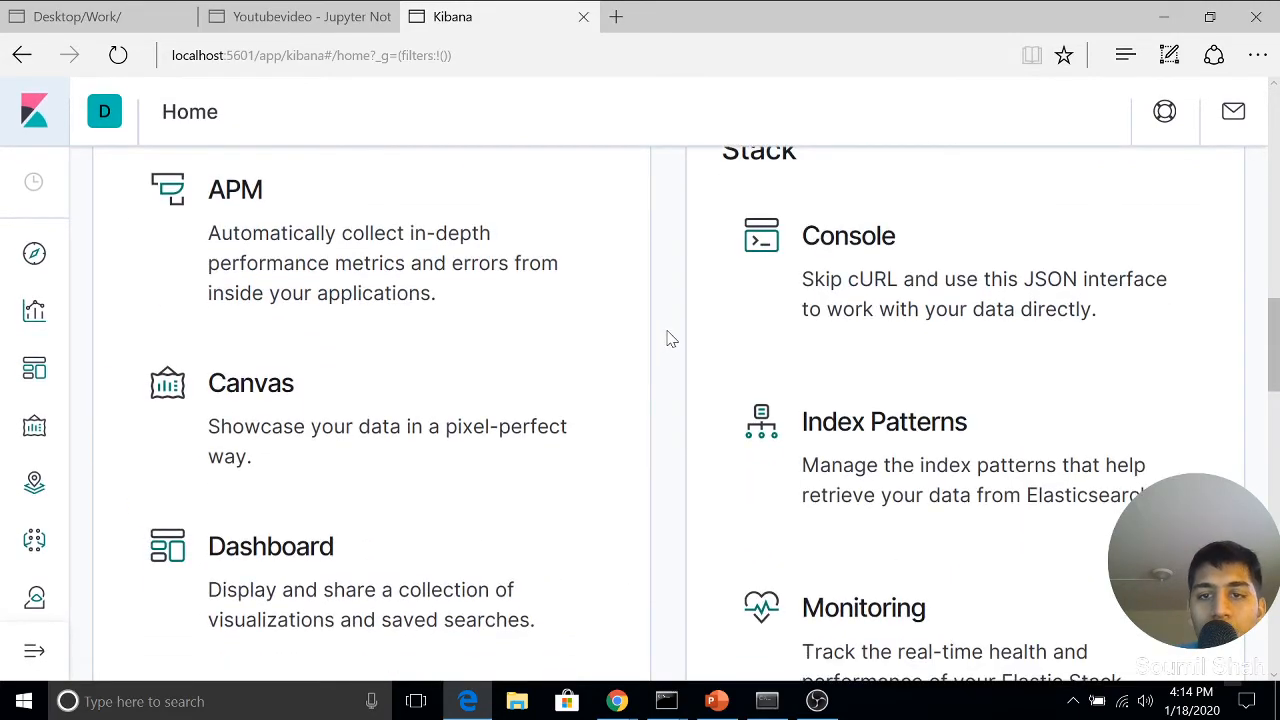
pyautogui.scroll(3, 669, 337)
pyautogui.scroll(-10, 706, 391)
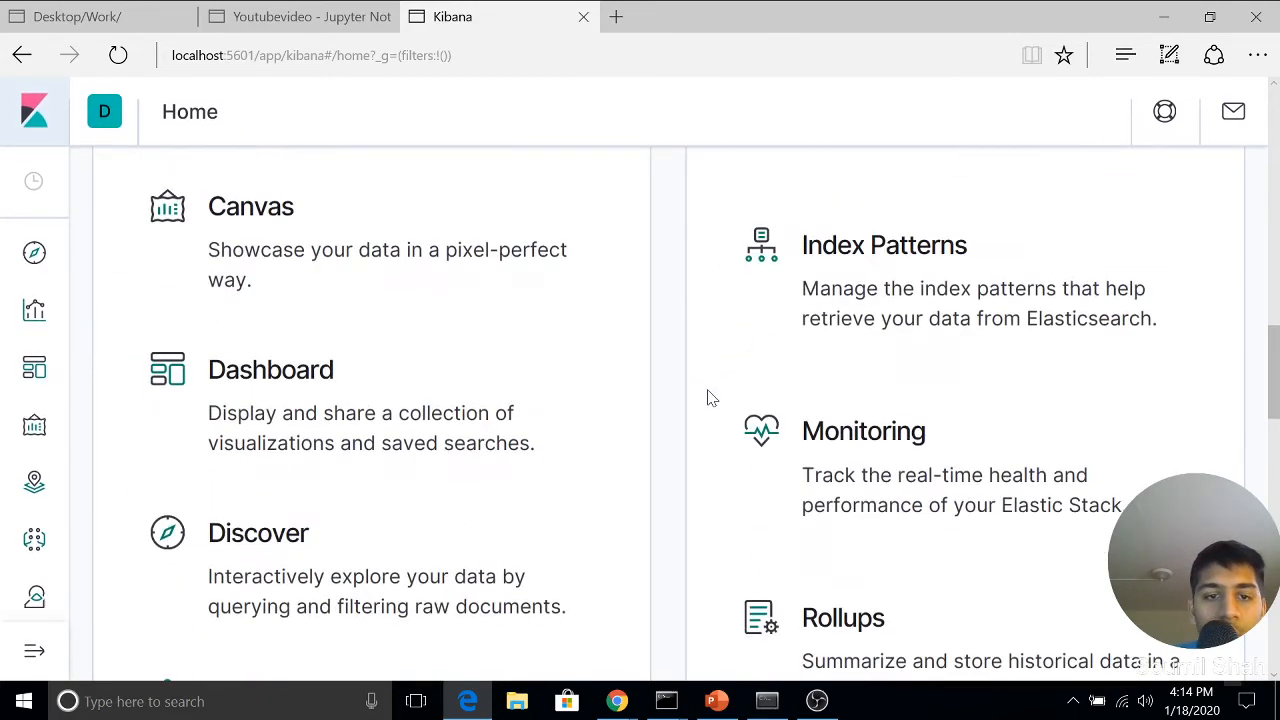
pyautogui.scroll(10, 706, 401)
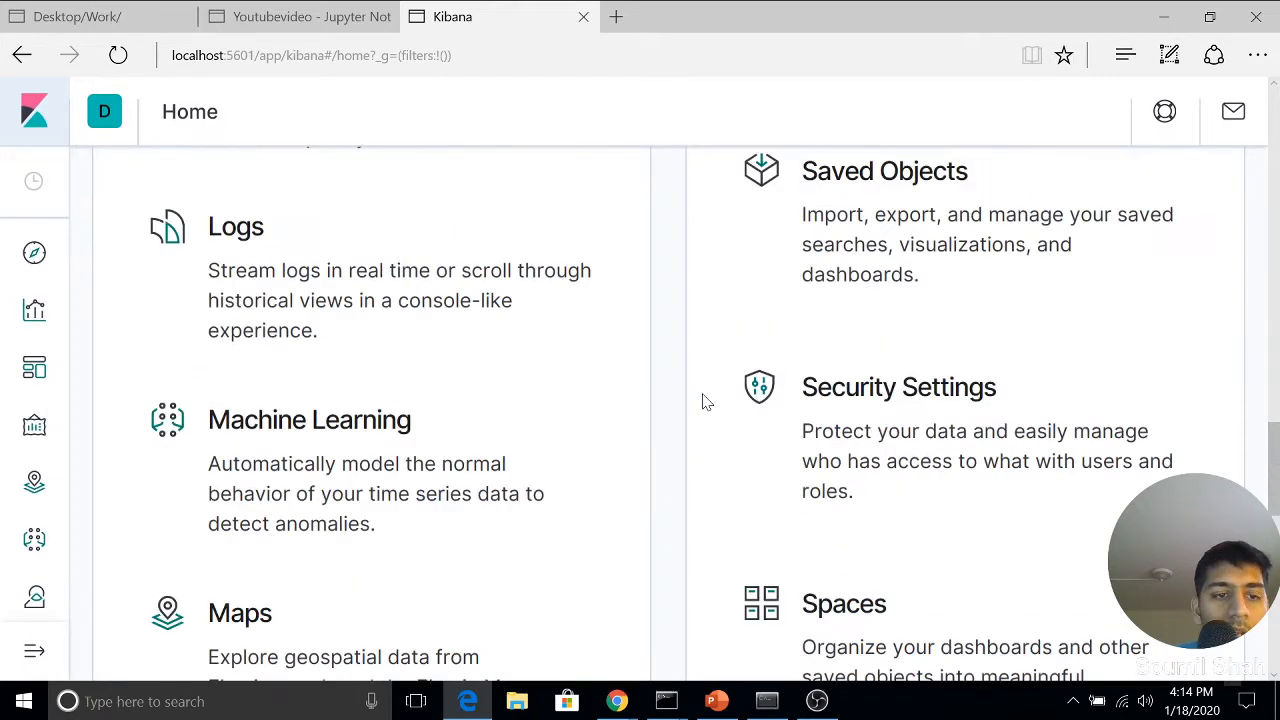
# Open the CSV, NDJSON or log file import page from Home and look over its supported formats and upload area.
pyautogui.click(1068, 362)
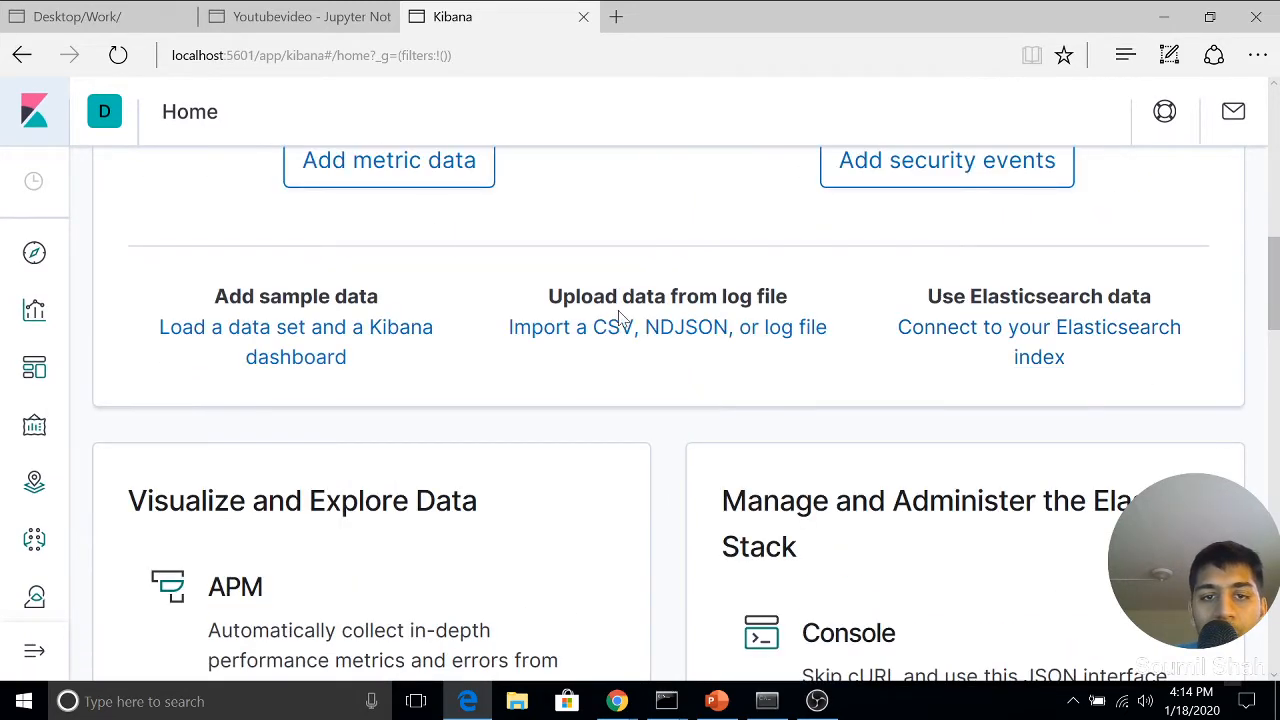
pyautogui.click(664, 336)
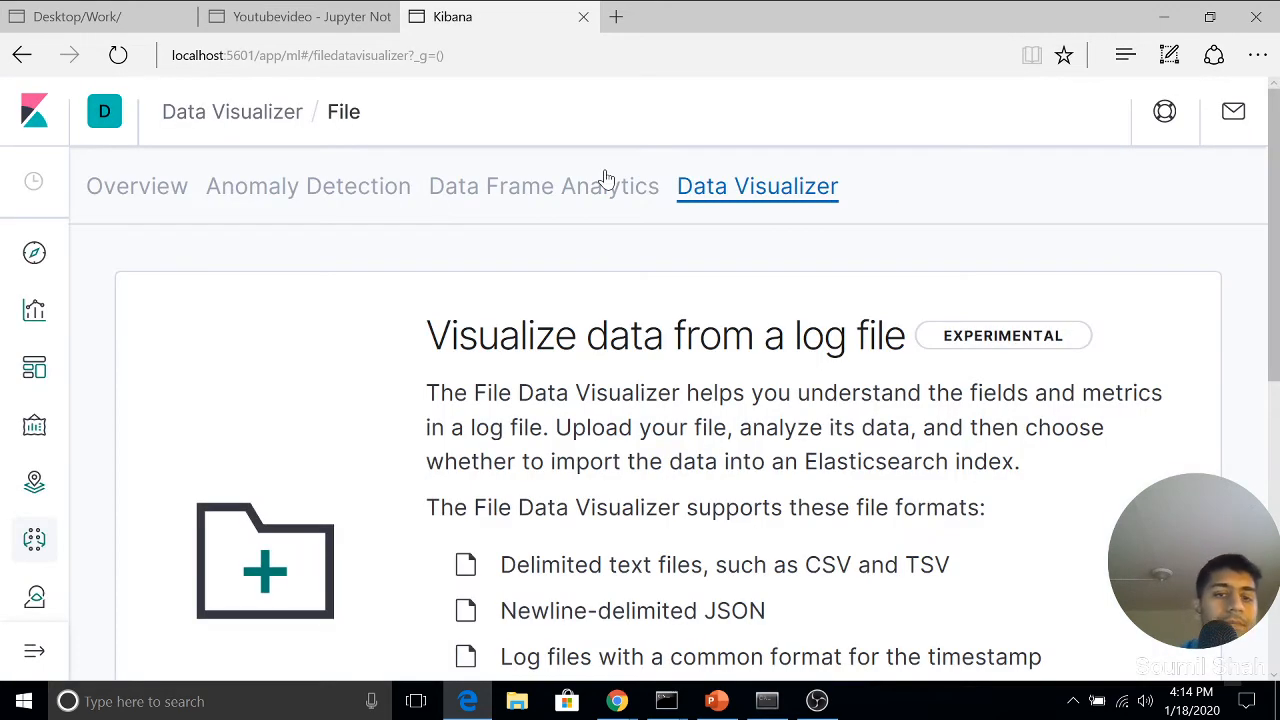
pyautogui.scroll(-6, 230, 400)
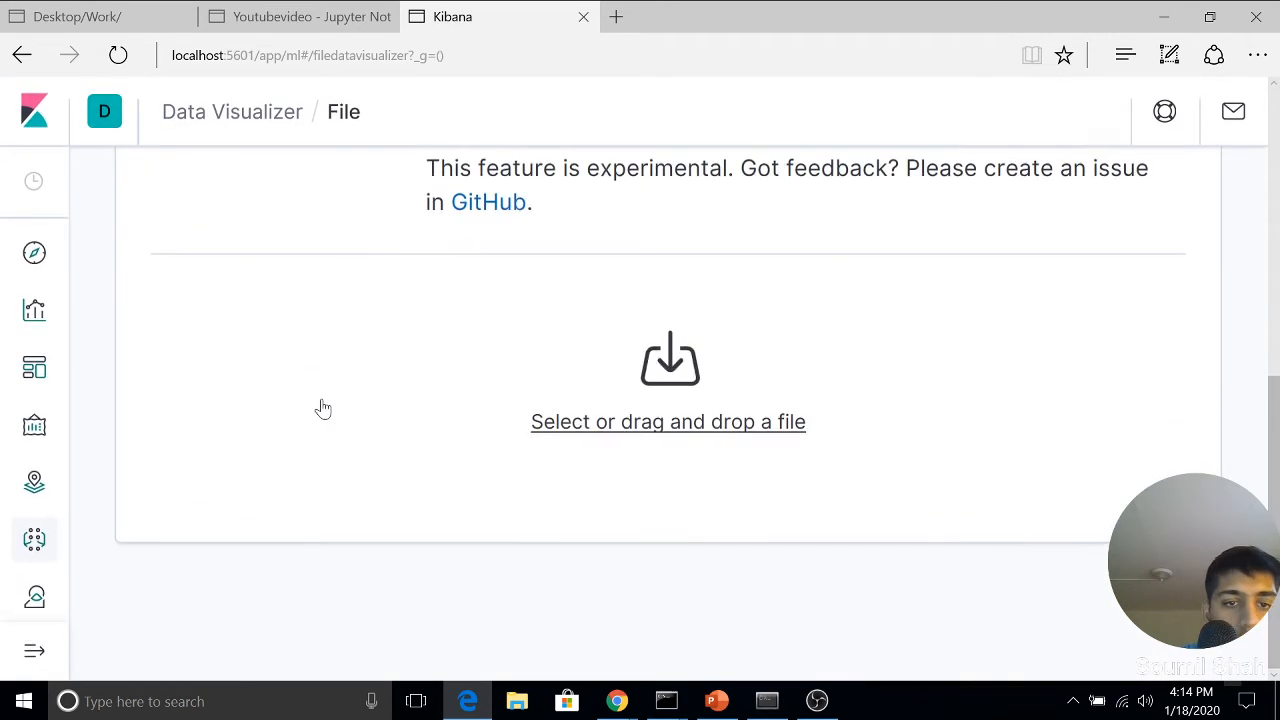
pyautogui.scroll(4, 323, 409)
# Return to Home and open the Index Patterns list in Kibana's Management section.
pyautogui.click(34, 111)
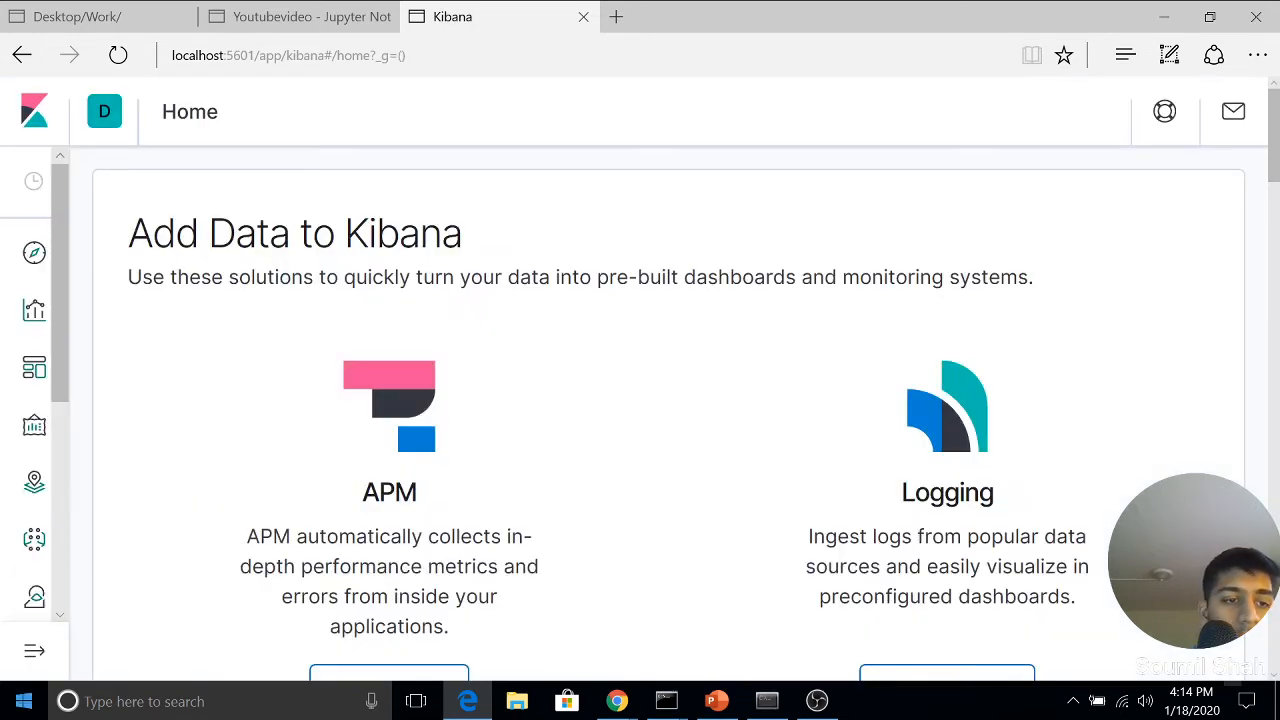
pyautogui.click(36, 654)
pyautogui.scroll(-4, 177, 503)
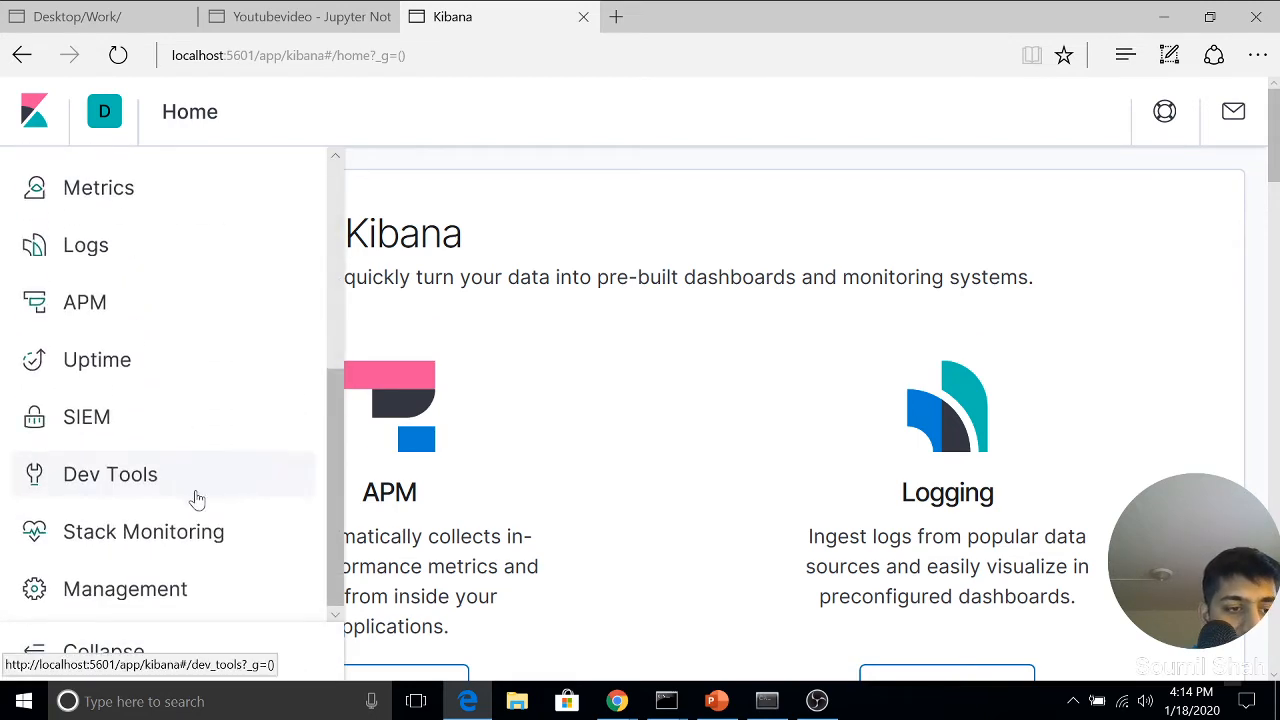
pyautogui.click(110, 590)
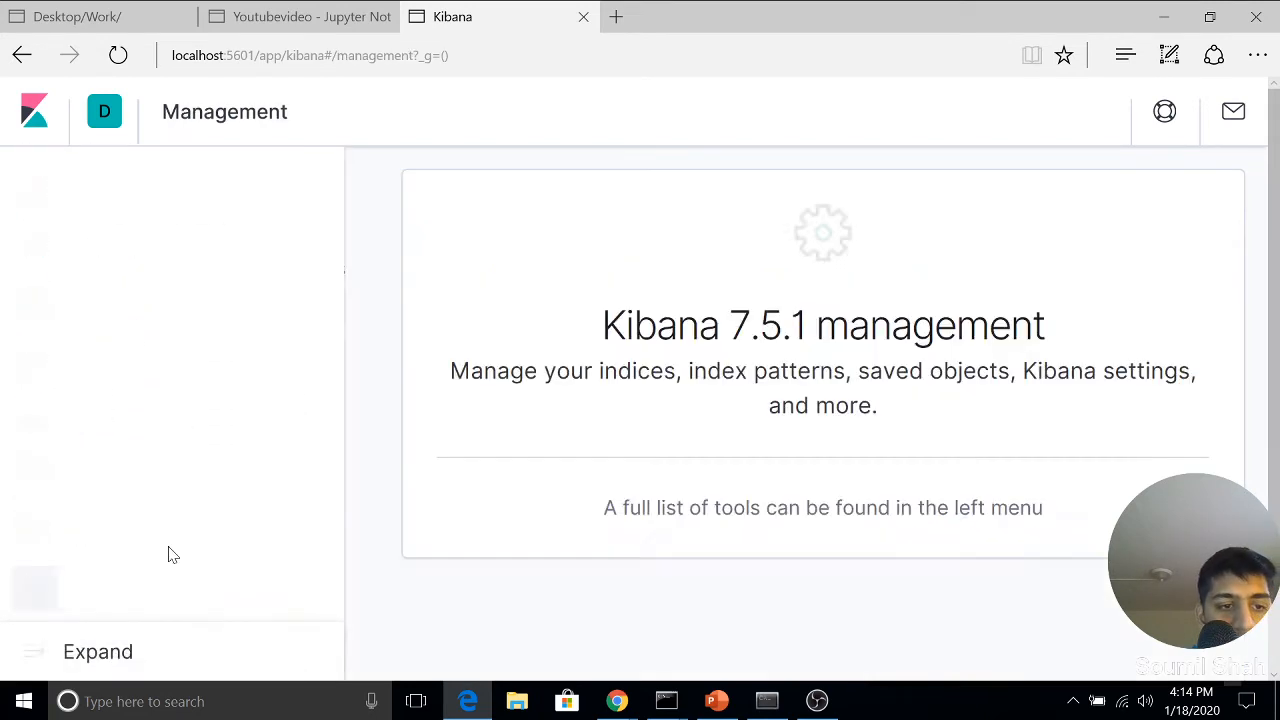
pyautogui.scroll(-1, 166, 534)
pyautogui.click(193, 496)
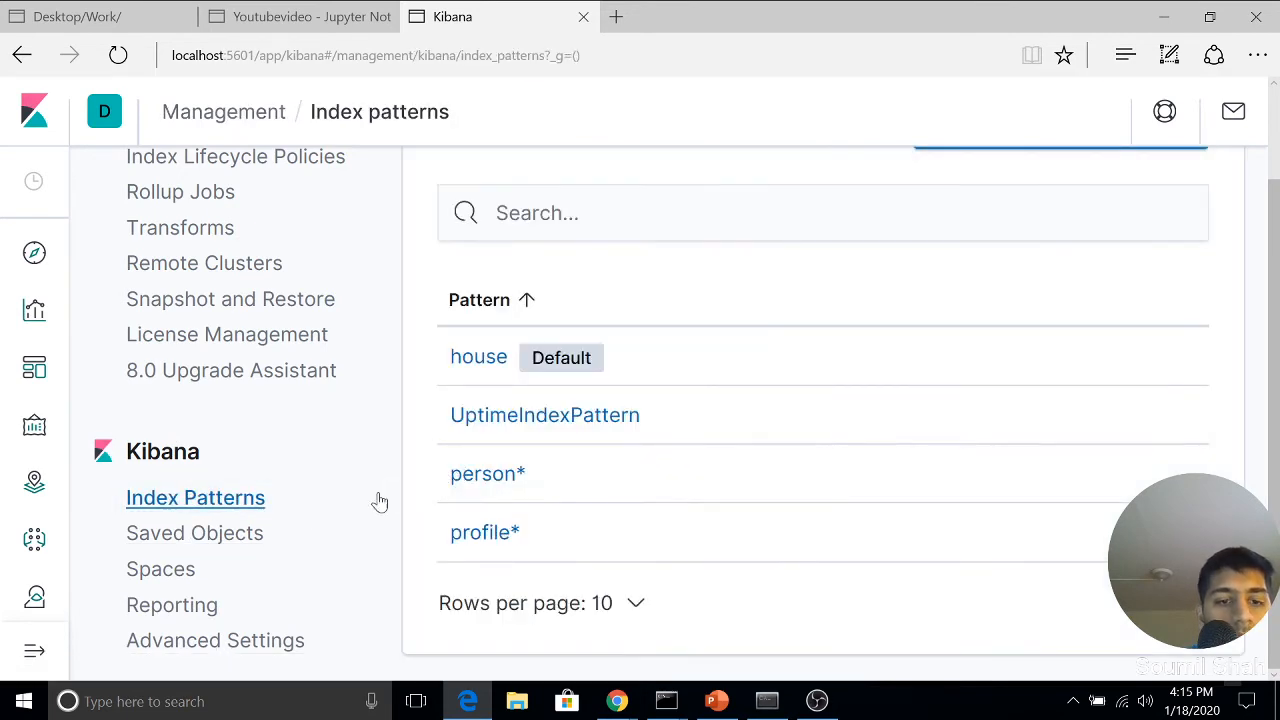
# Delete the house index pattern from Management's Saved Objects.
pyautogui.click(225, 535)
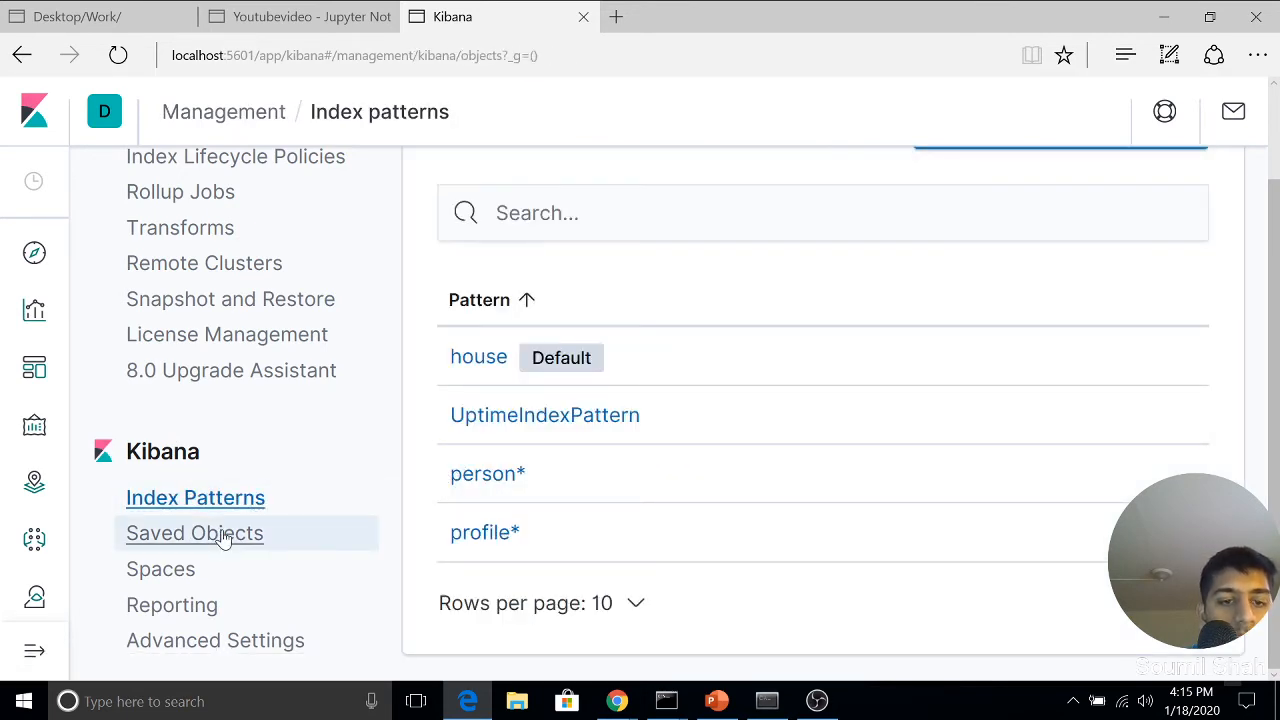
pyautogui.scroll(-3, 557, 380)
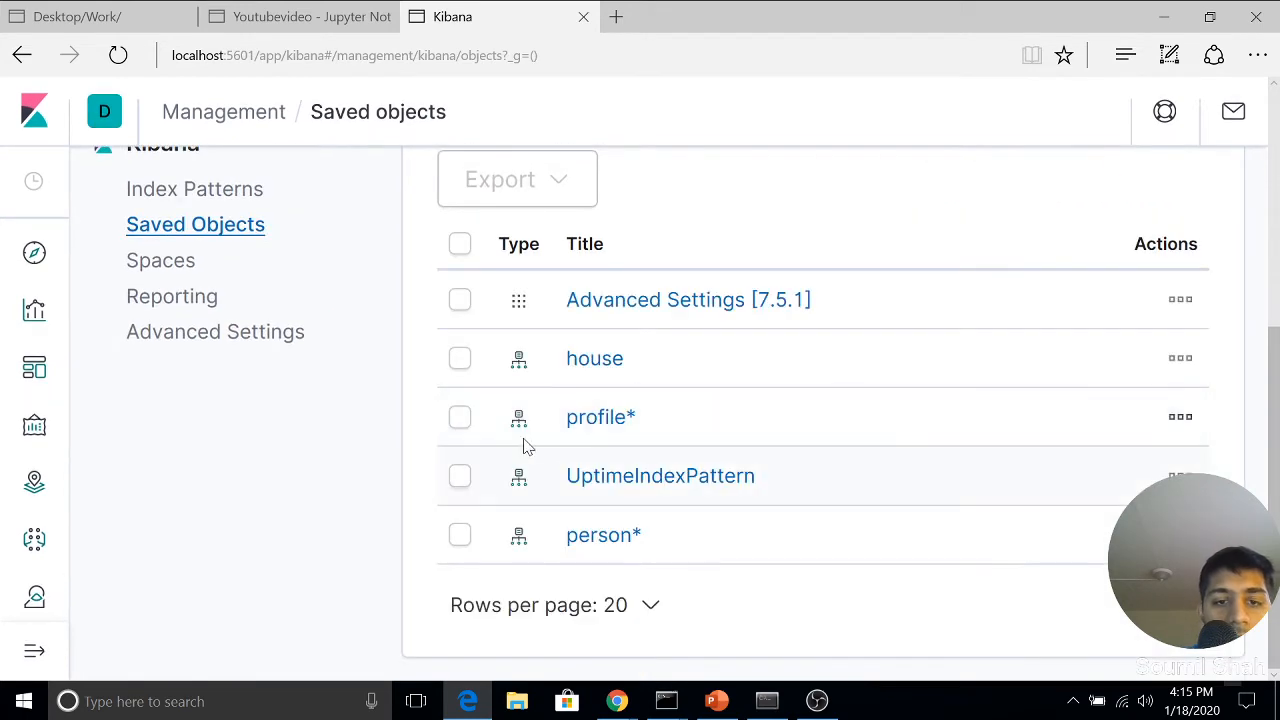
pyautogui.click(459, 362)
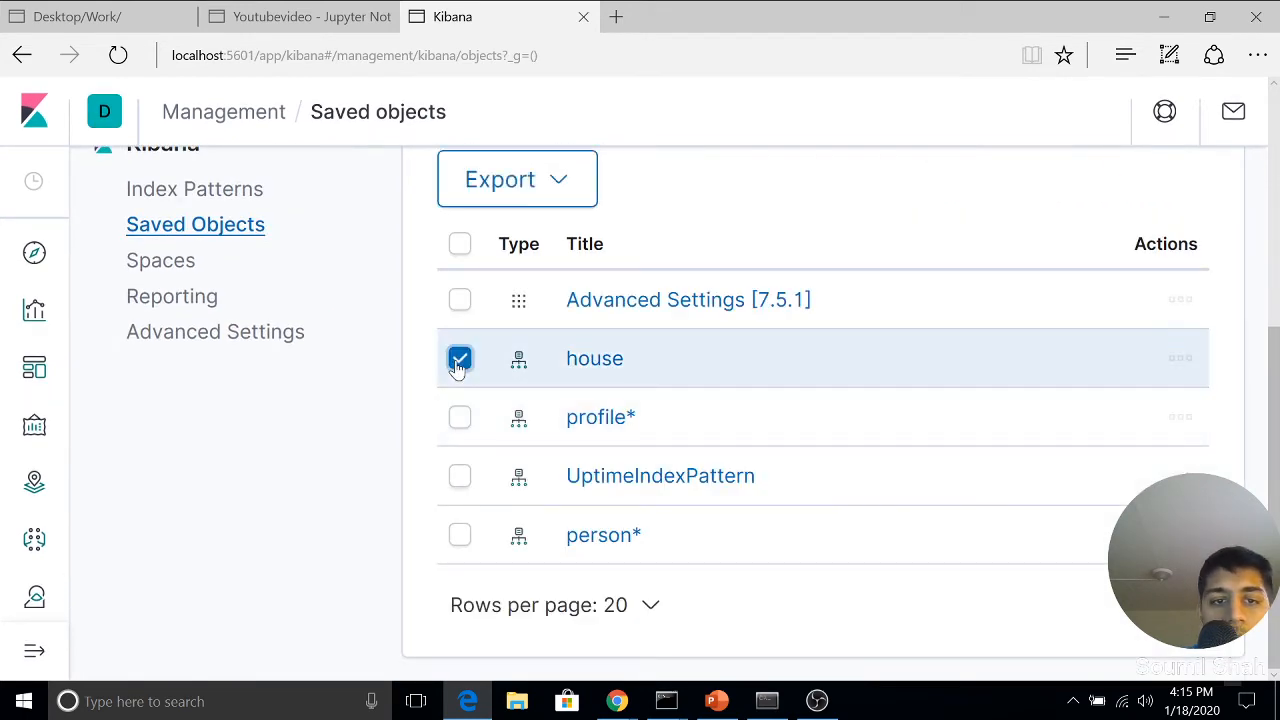
pyautogui.scroll(2, 659, 322)
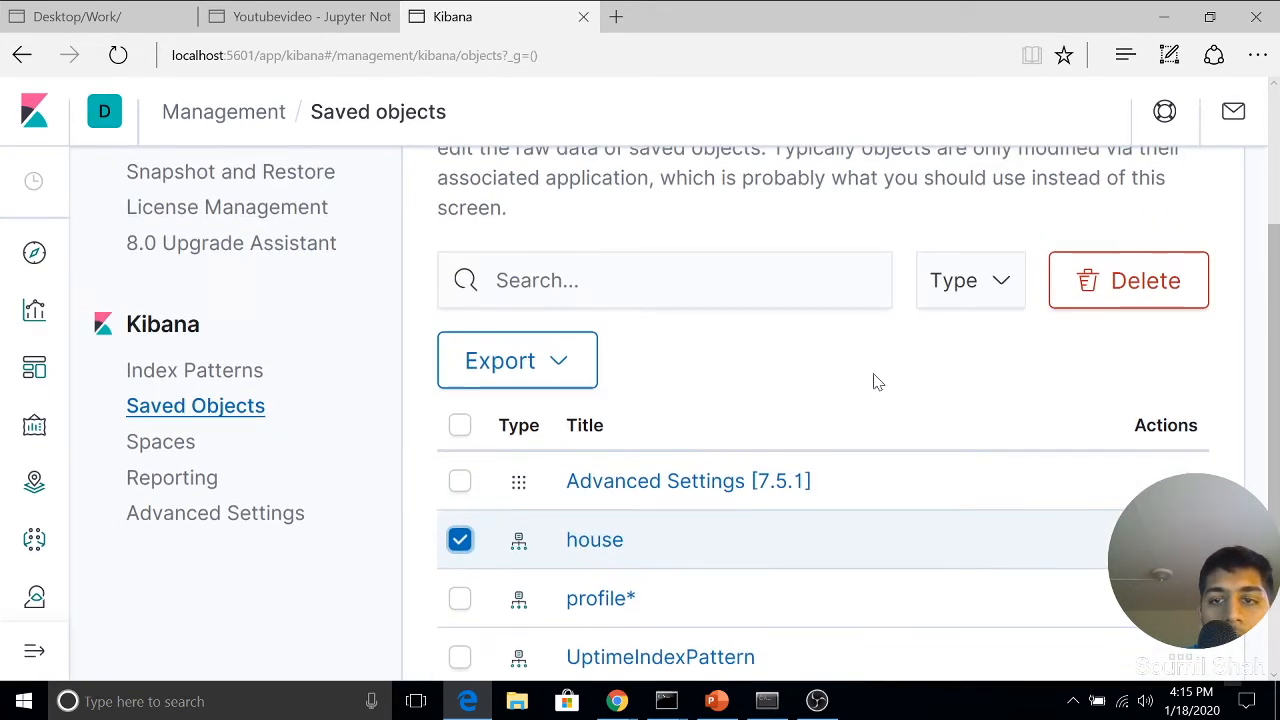
pyautogui.click(561, 362)
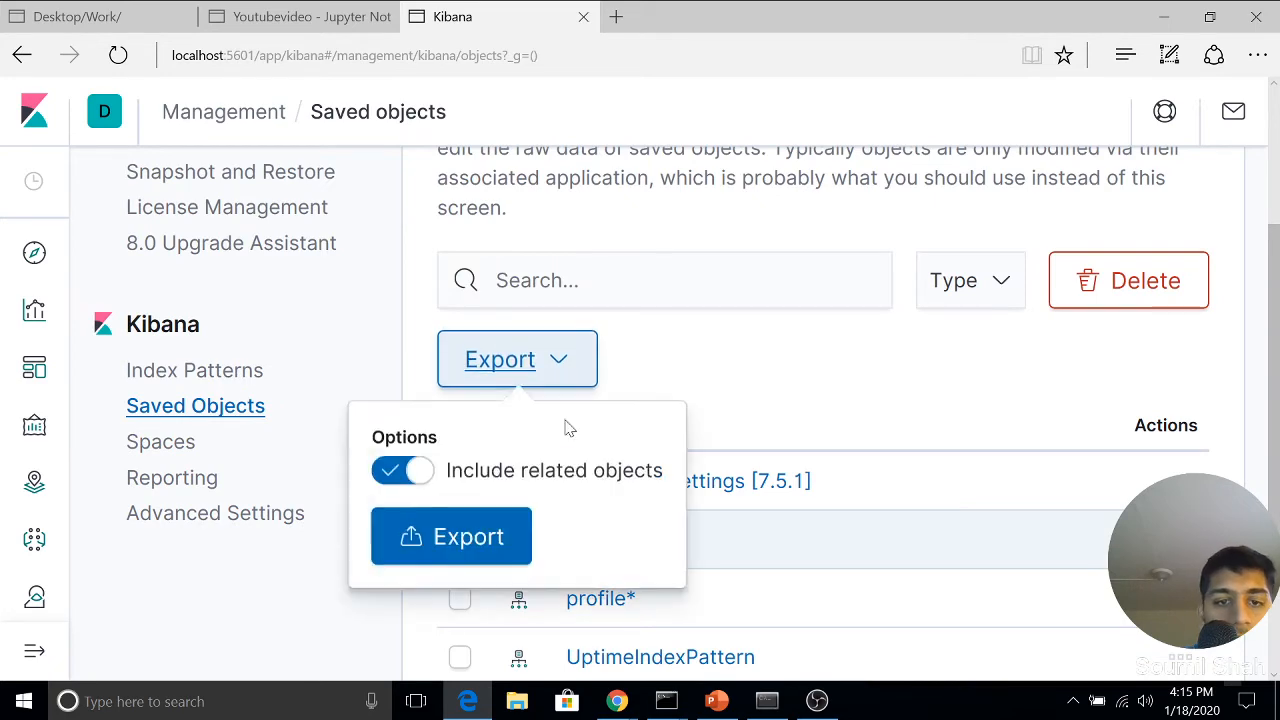
pyautogui.click(820, 400)
pyautogui.click(1137, 297)
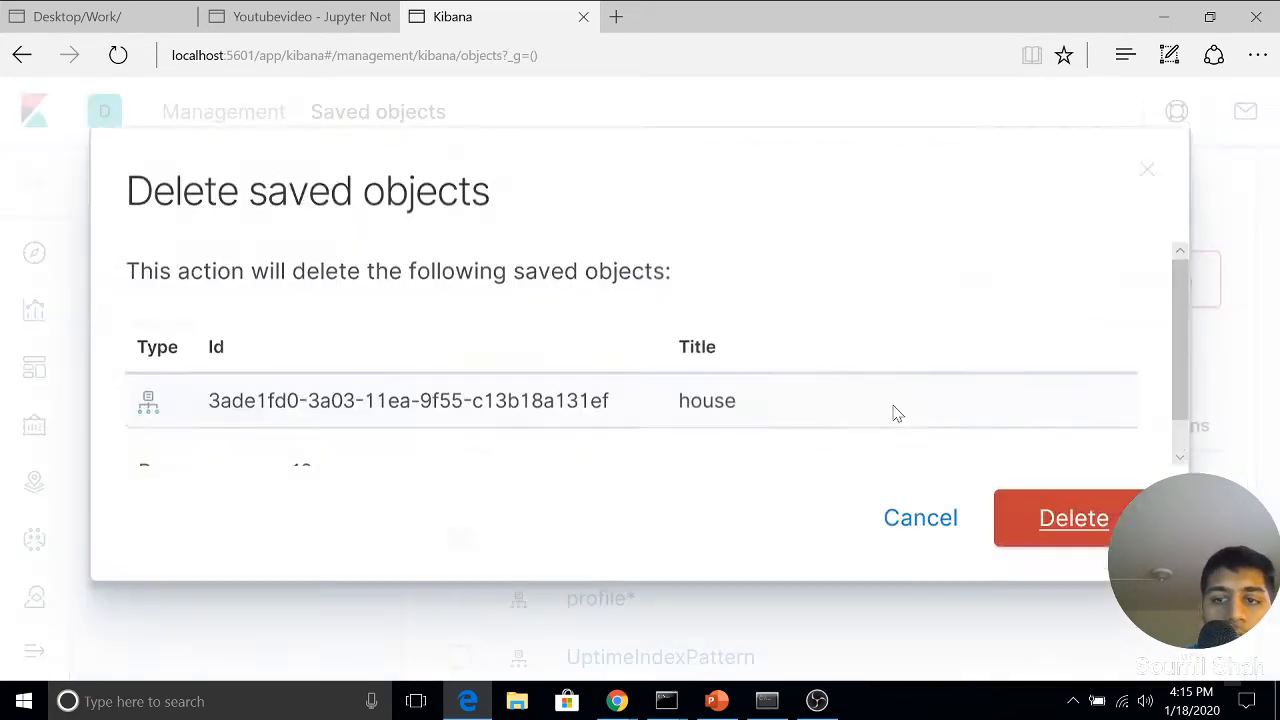
pyautogui.click(1031, 514)
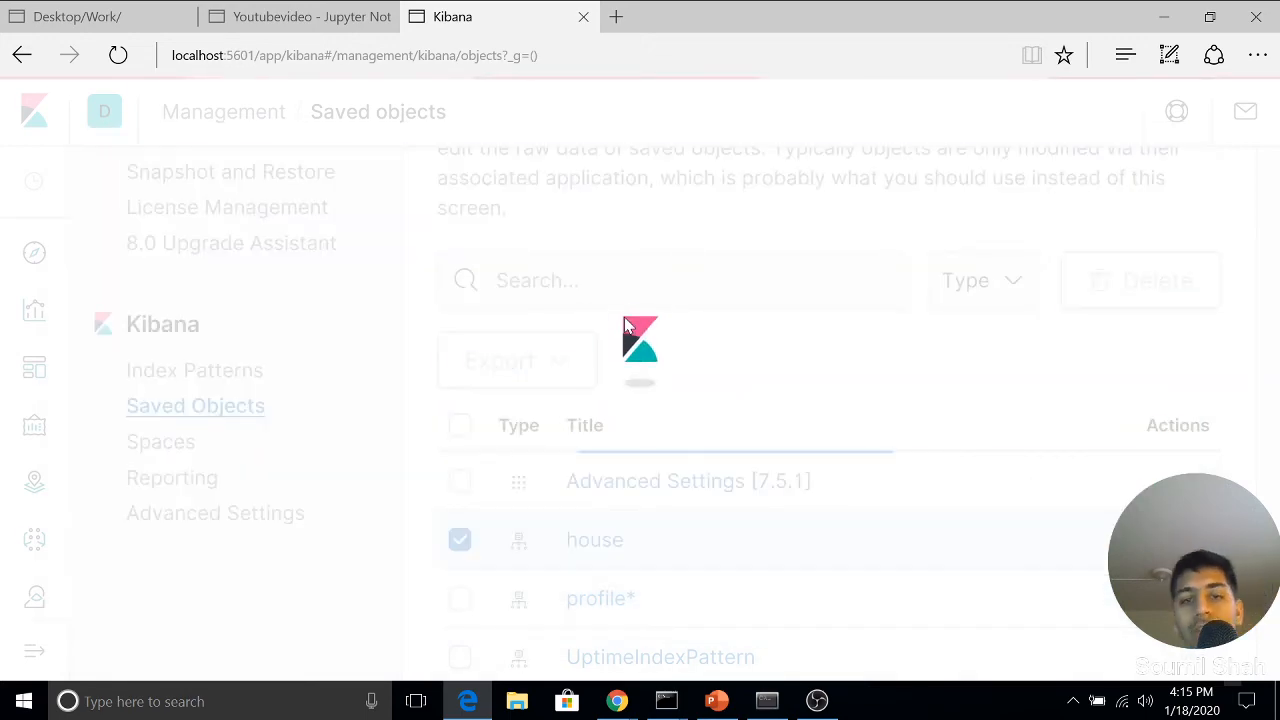
pyautogui.scroll(-1, 700, 395)
pyautogui.scroll(3, 534, 397)
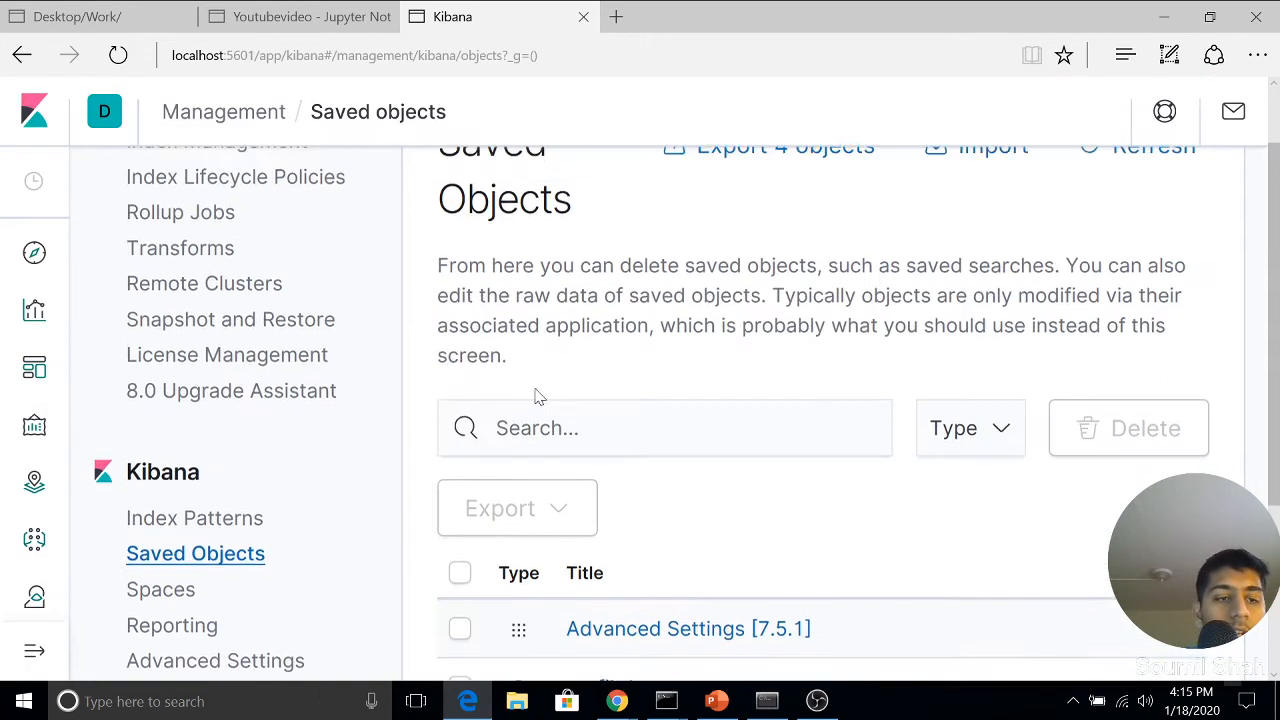
# Go back to Home and open Discover to view the person* index pattern.
pyautogui.click(65, 118)
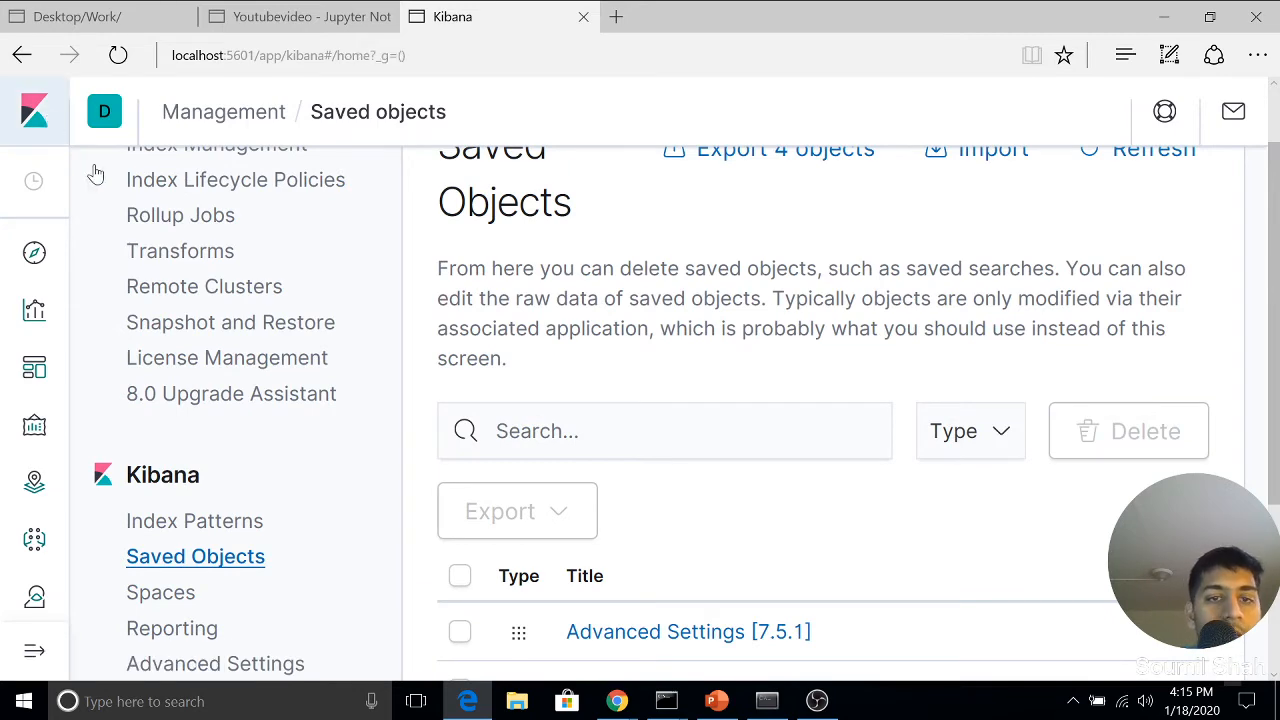
pyautogui.scroll(-2, 457, 420)
pyautogui.scroll(2, 426, 392)
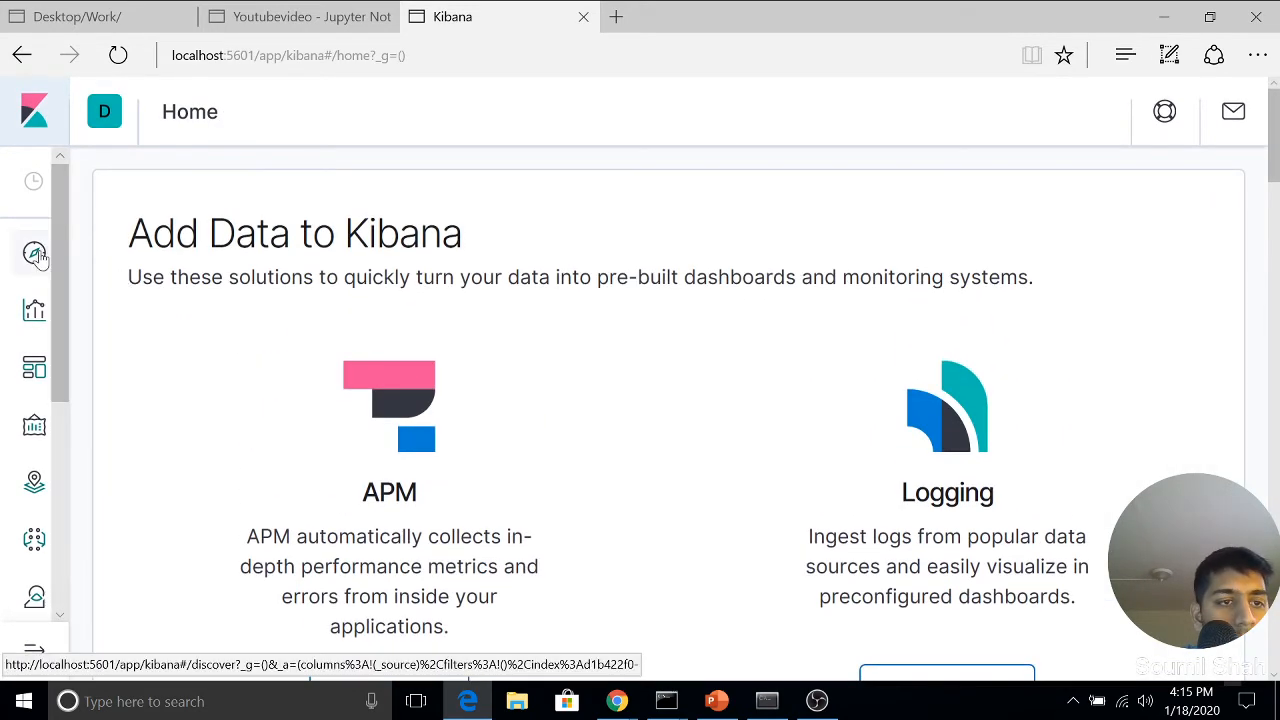
pyautogui.click(57, 651)
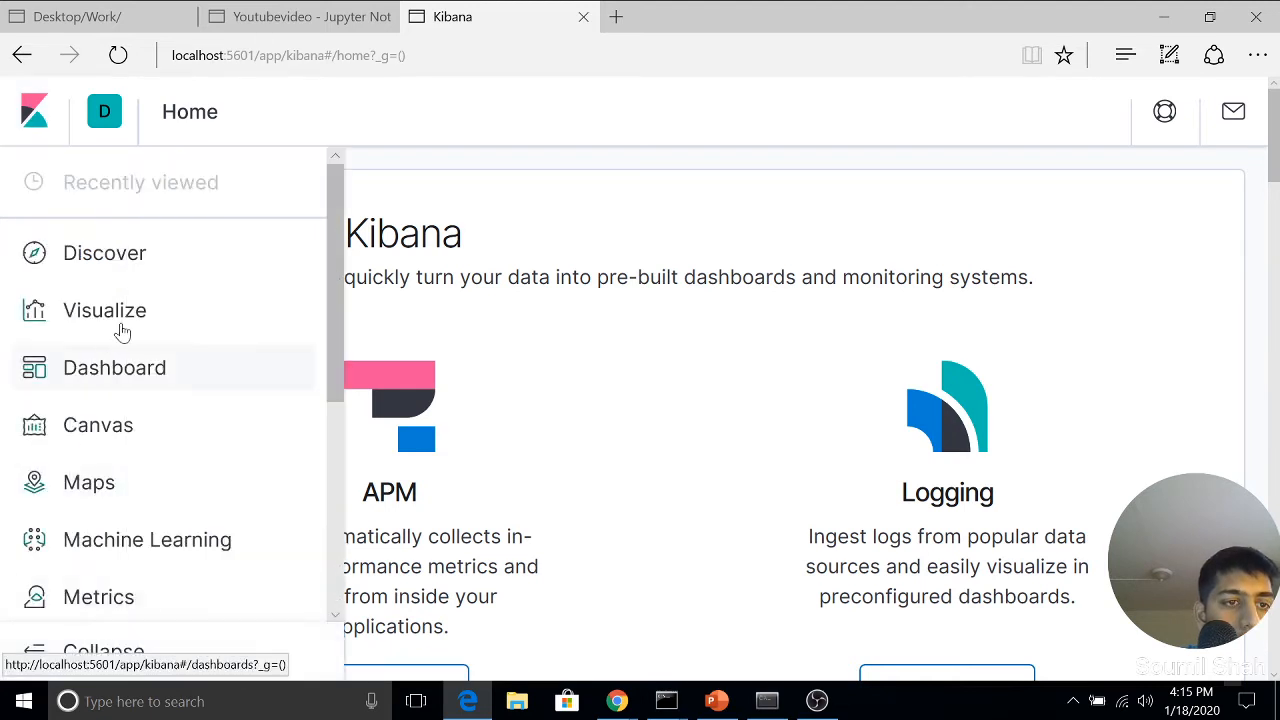
pyautogui.click(160, 262)
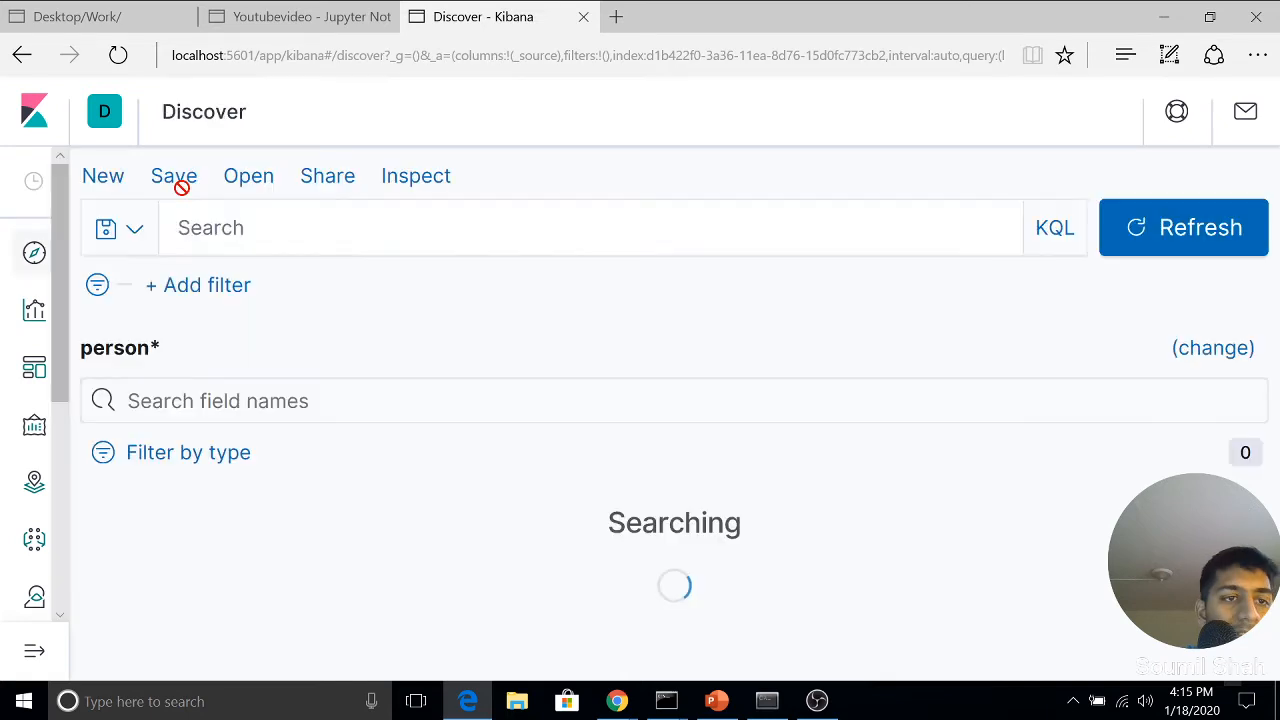
# From Home, open the log file import page and load USA_Housing.csv from the Downloads folder for analysis.
pyautogui.click(66, 120)
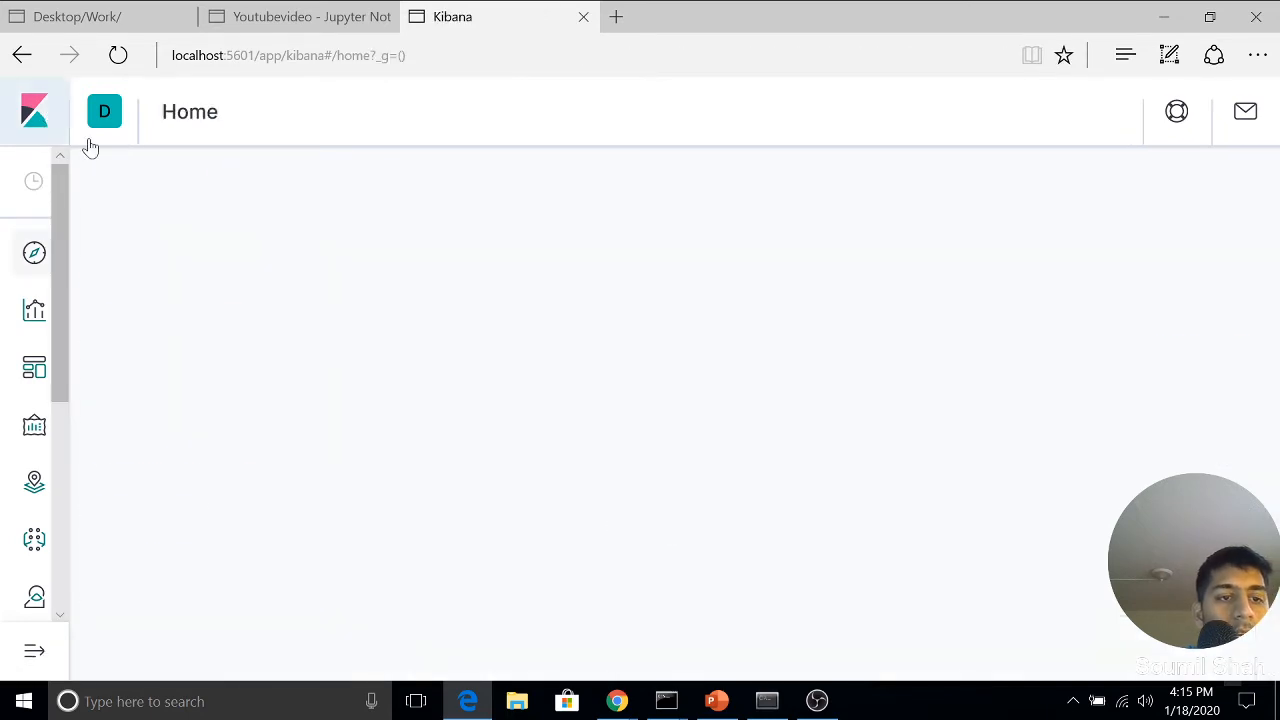
pyautogui.scroll(-8, 434, 323)
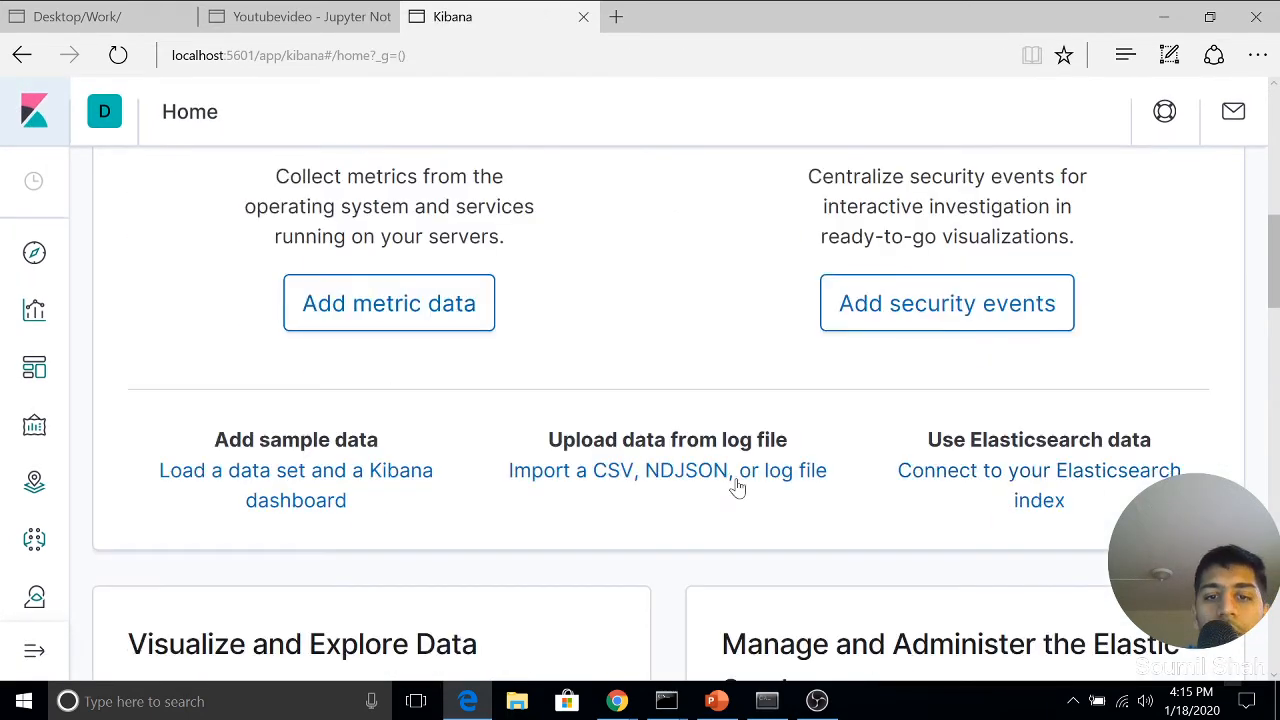
pyautogui.click(733, 472)
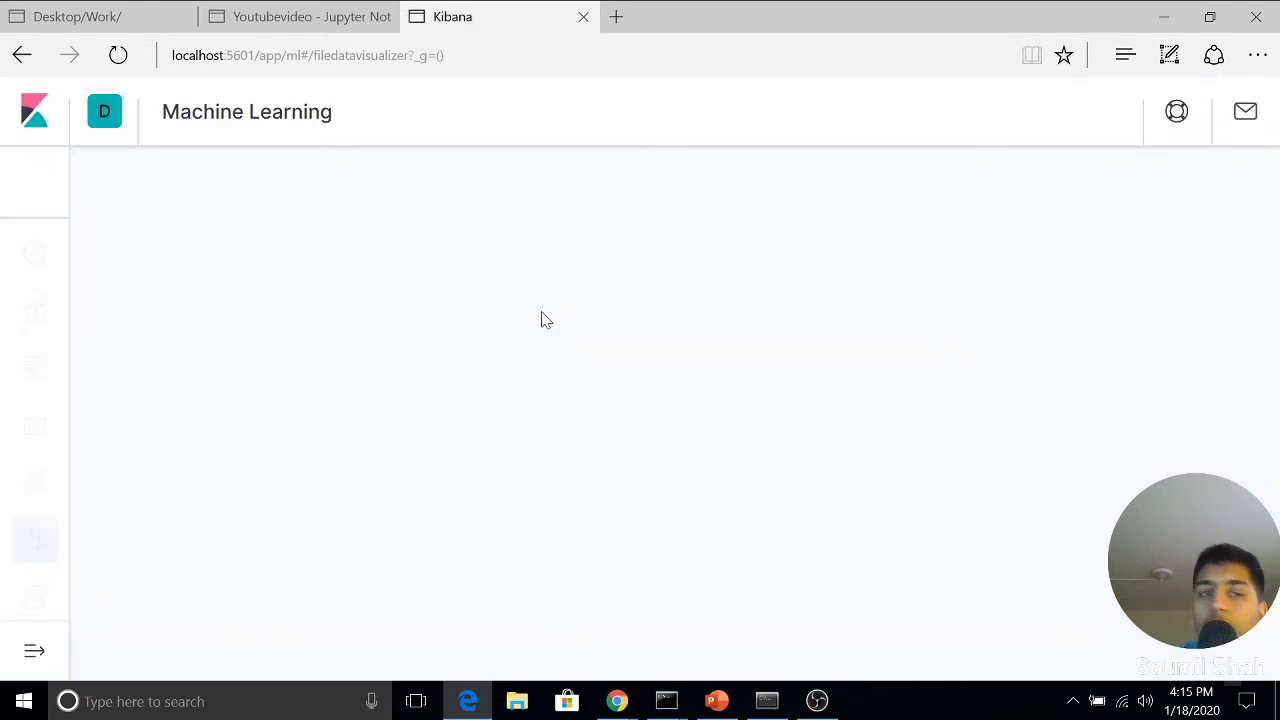
pyautogui.scroll(-5, 613, 375)
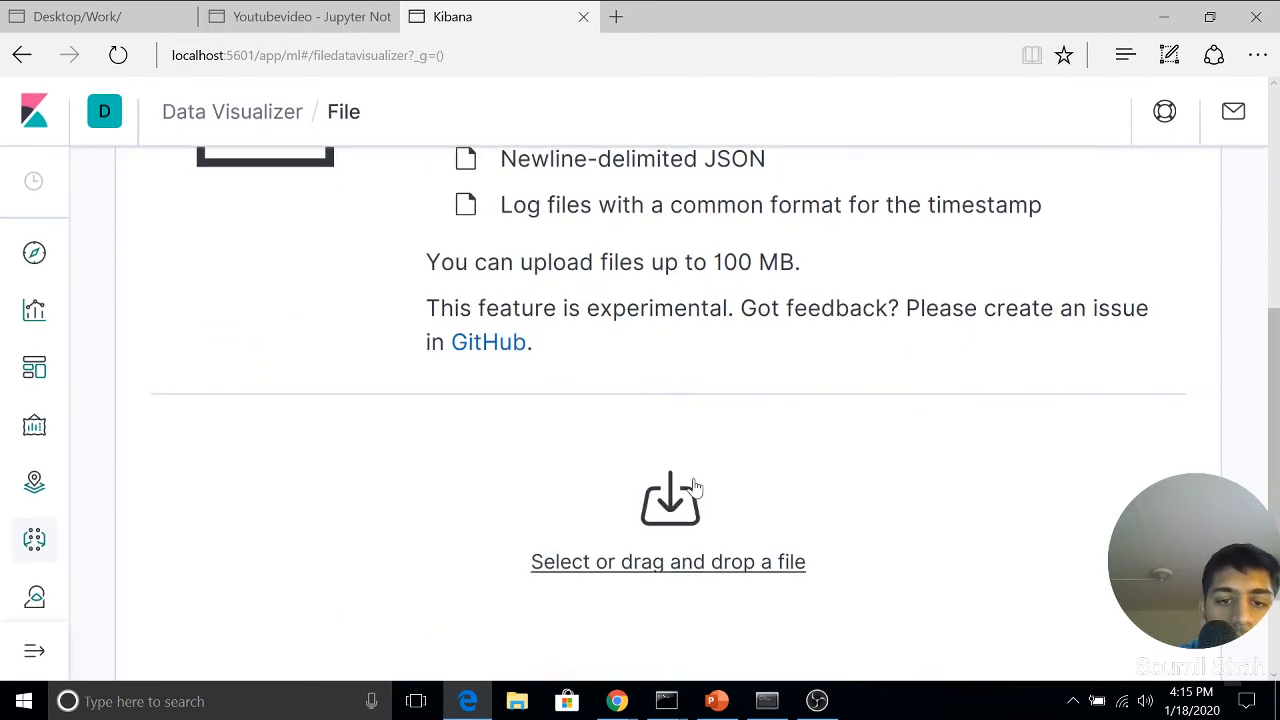
pyautogui.click(658, 536)
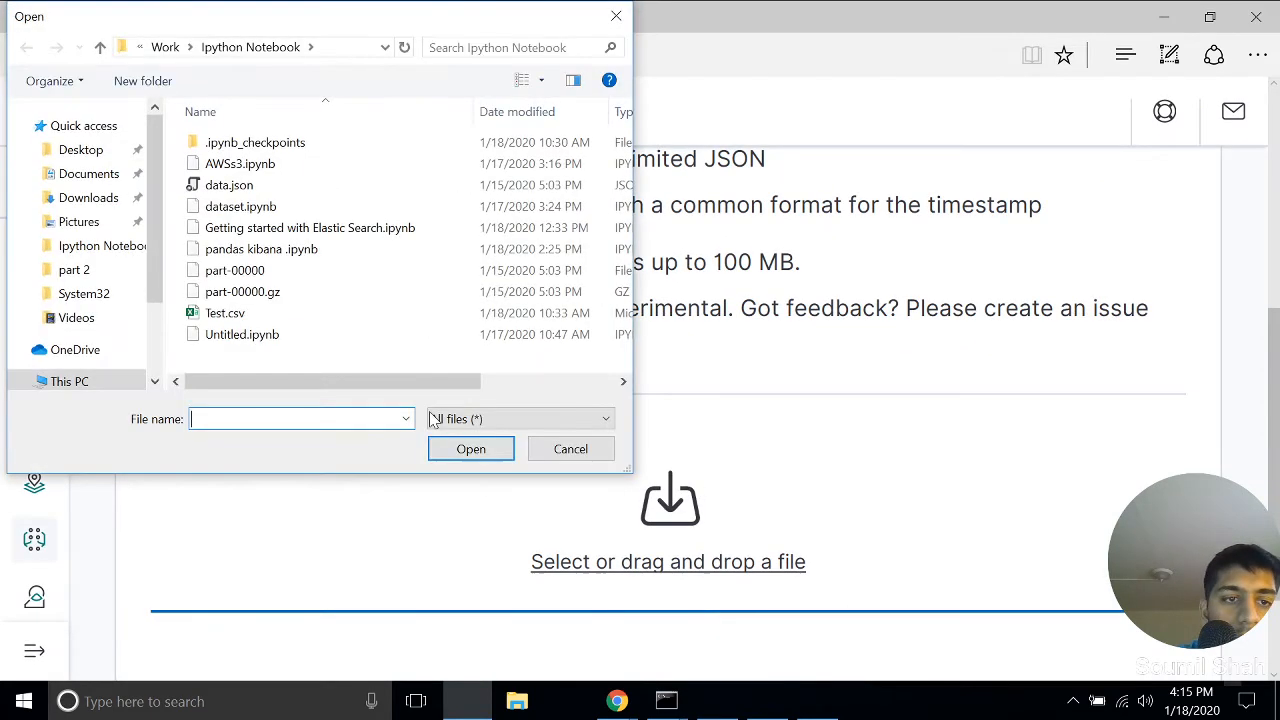
pyautogui.click(97, 205)
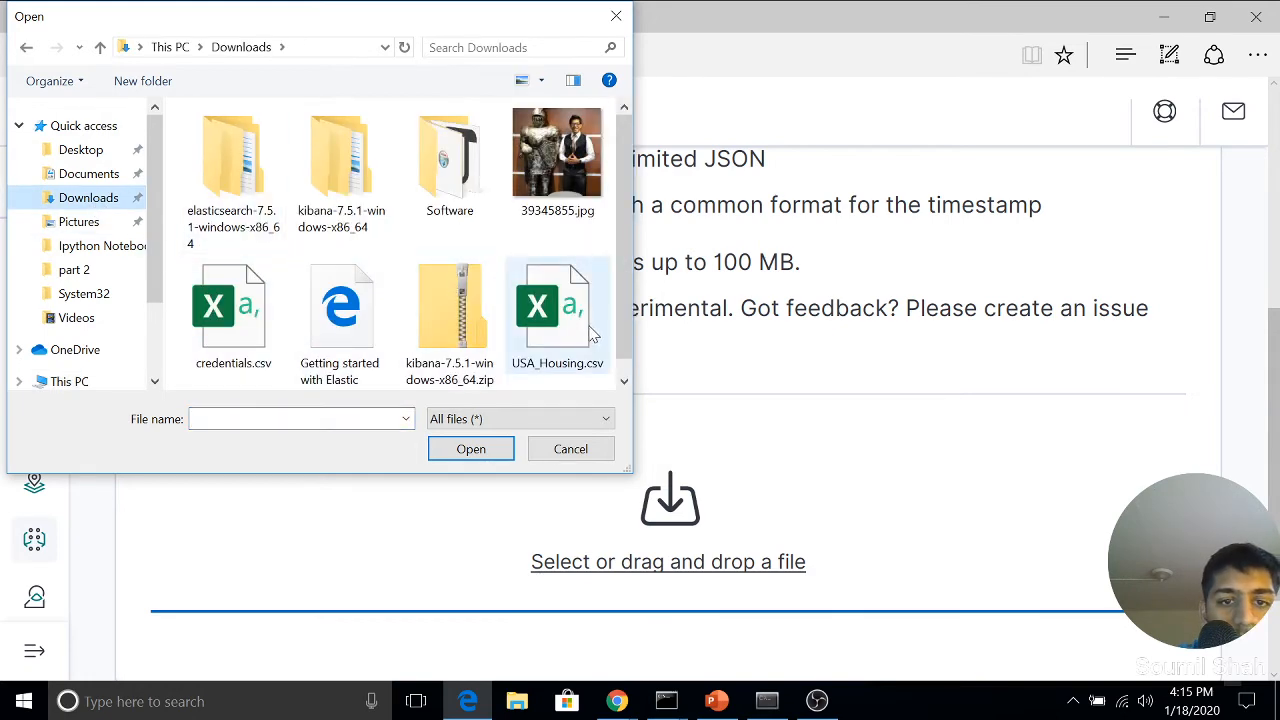
pyautogui.click(577, 378)
pyautogui.click(491, 451)
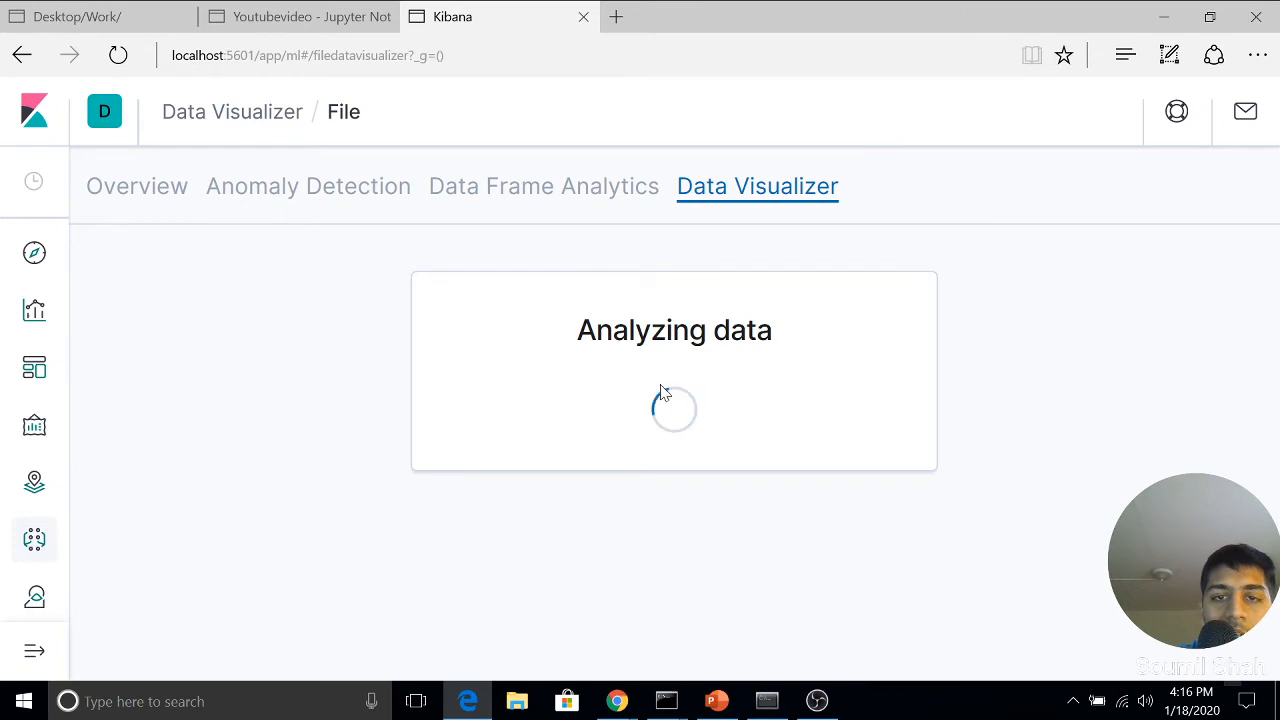
# Look over the file contents, summary and per-field statistics of the analyzed USA_Housing.csv.
pyautogui.scroll(-10, 660, 460)
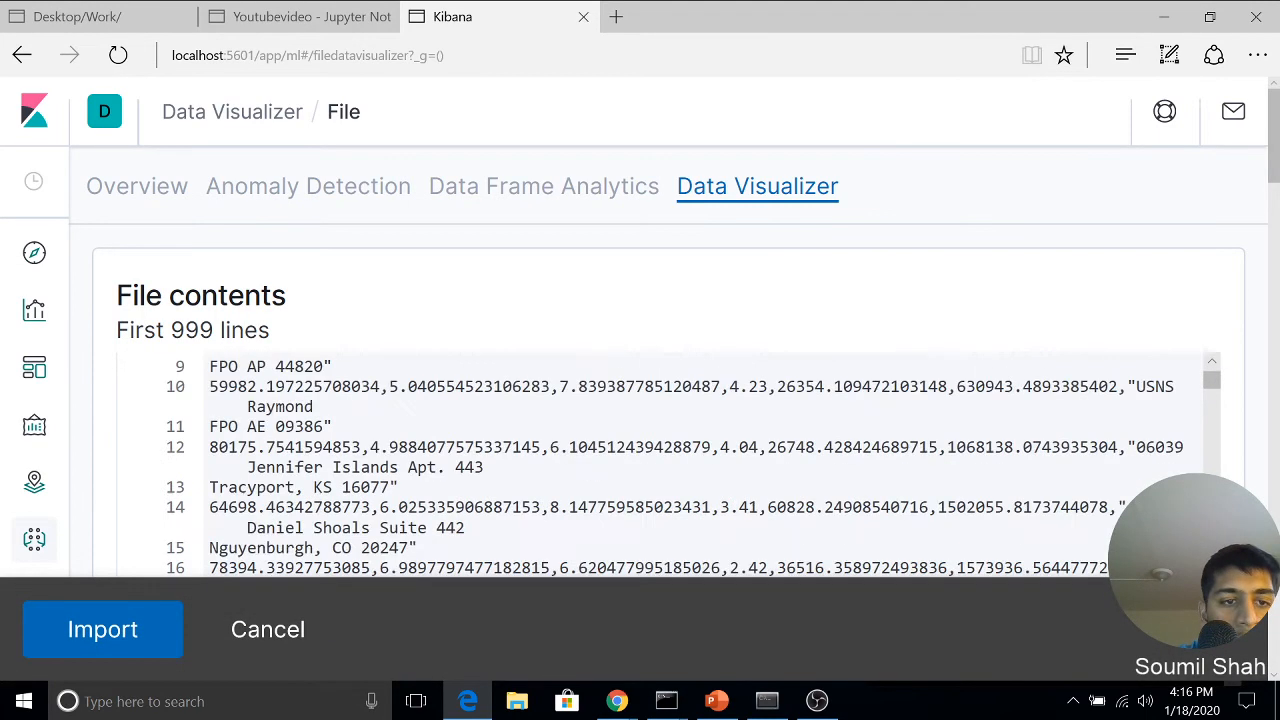
pyautogui.scroll(-5, 1240, 335)
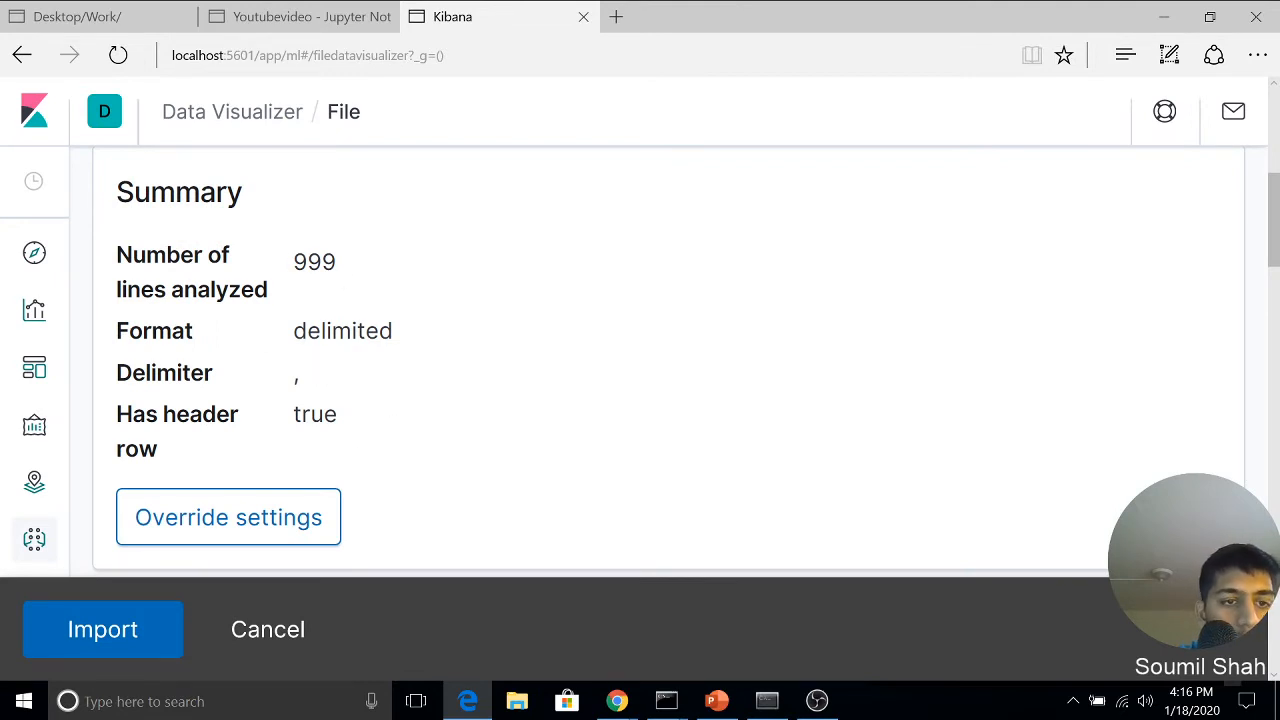
pyautogui.scroll(-5, 537, 434)
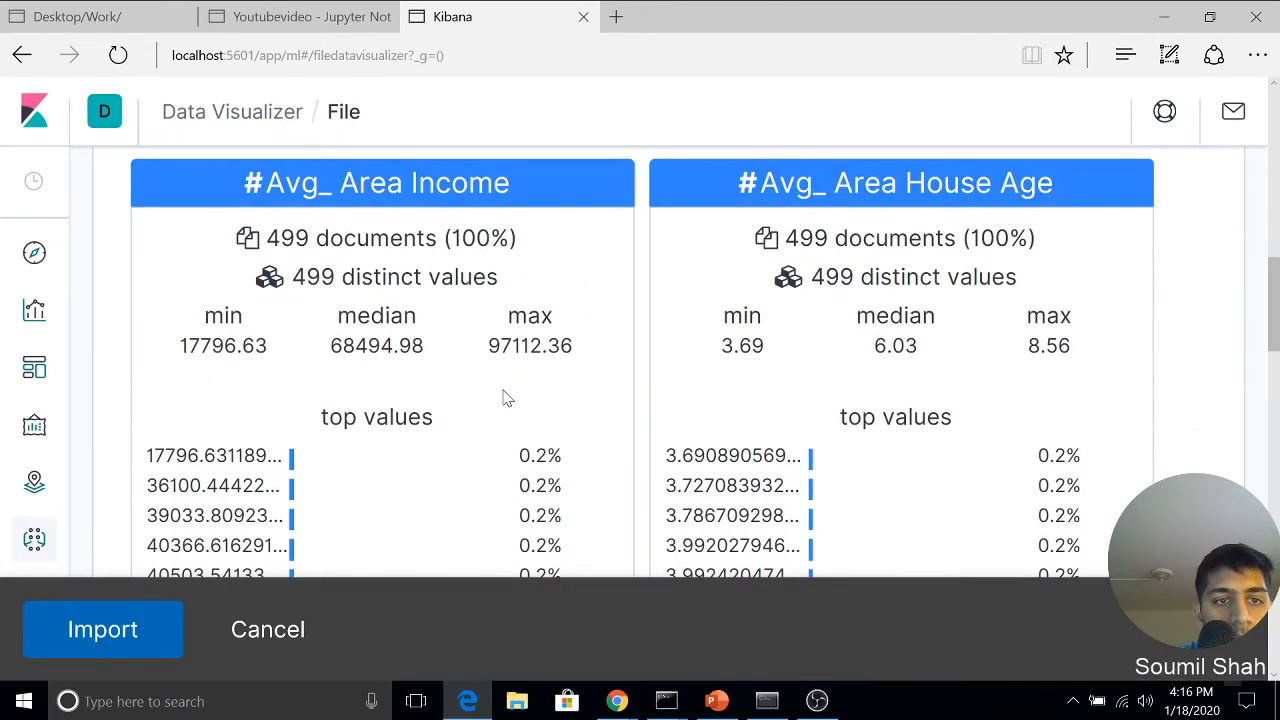
pyautogui.scroll(-15, 535, 387)
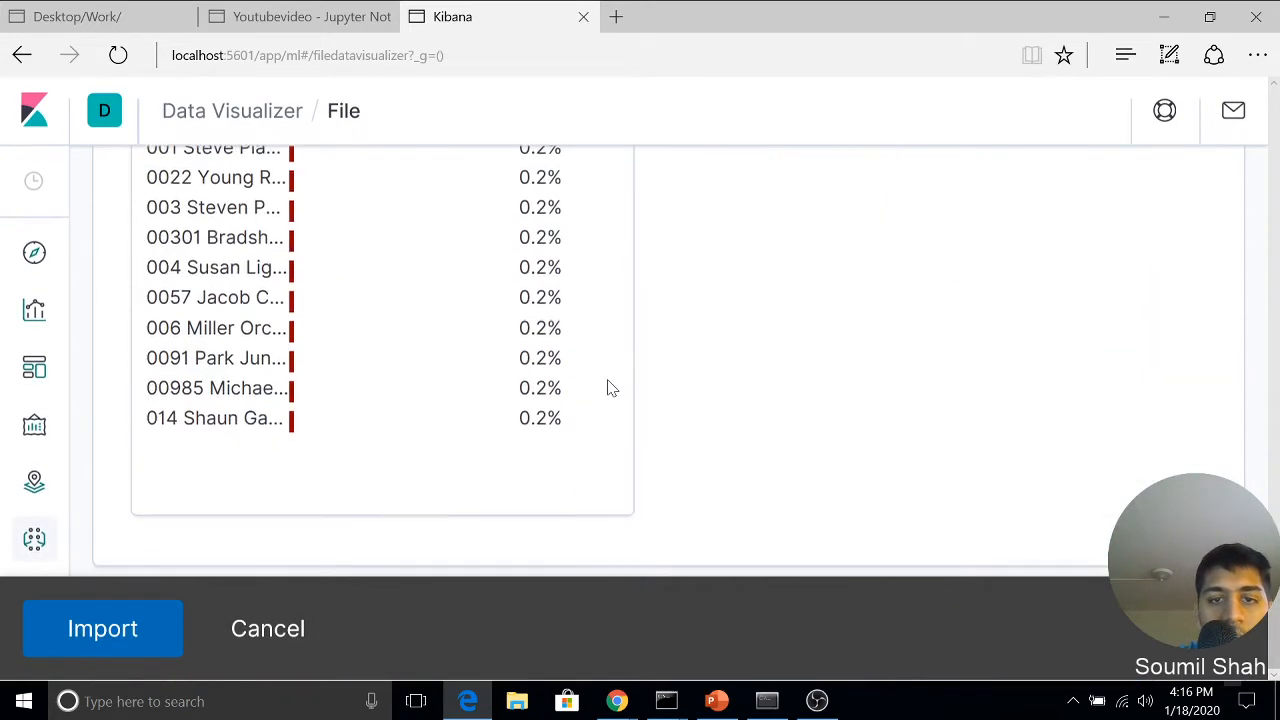
pyautogui.scroll(3, 606, 386)
pyautogui.scroll(15, 612, 387)
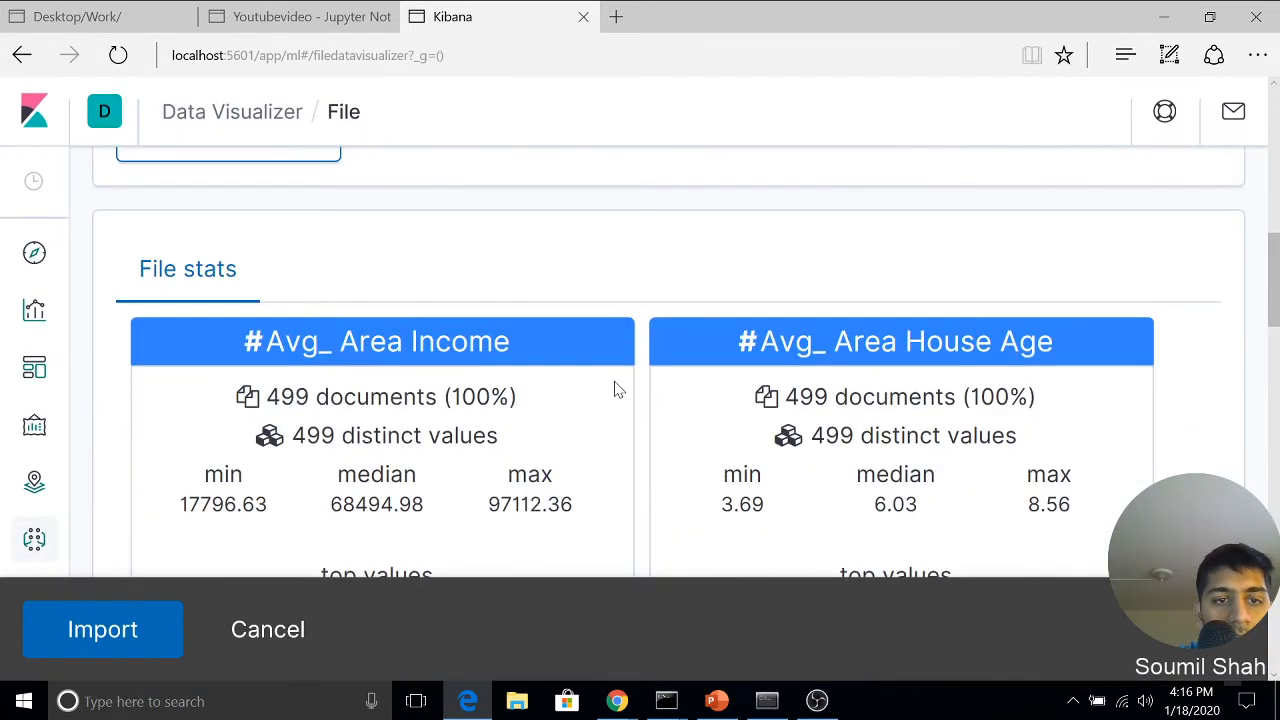
# Import the housing data into an index named usa, with an index pattern created for it.
pyautogui.click(80, 631)
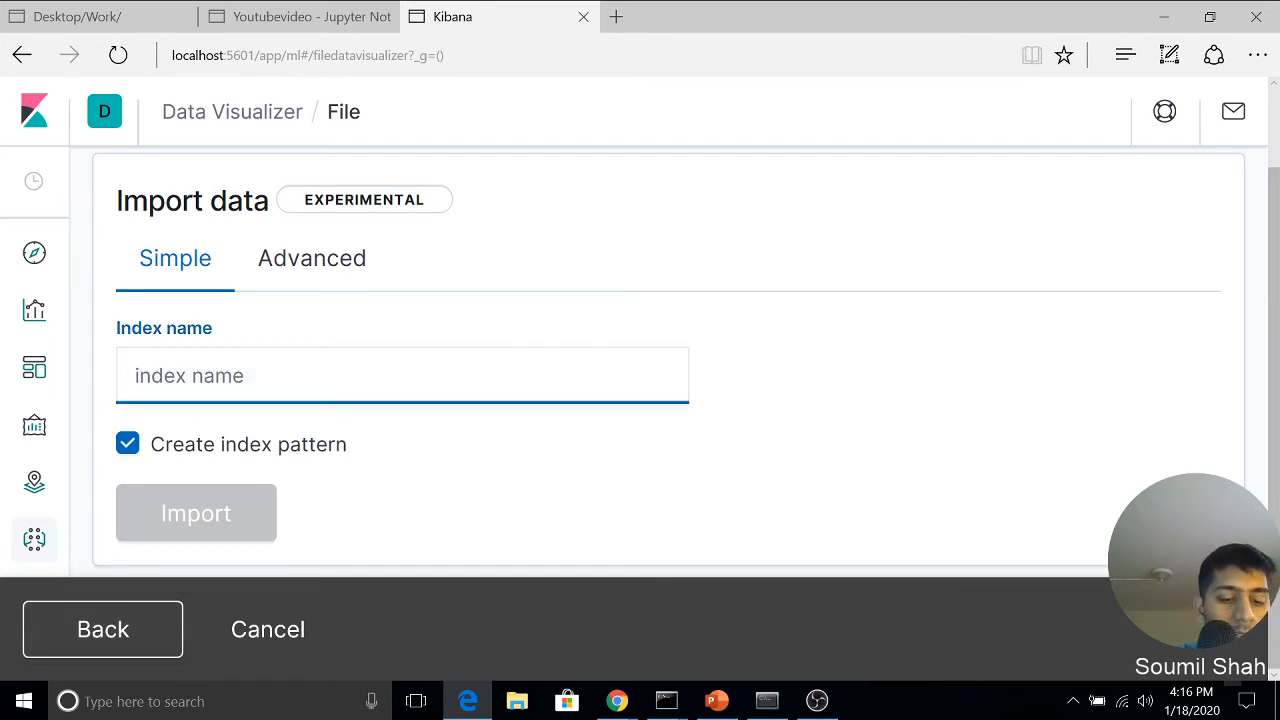
pyautogui.write('USA')
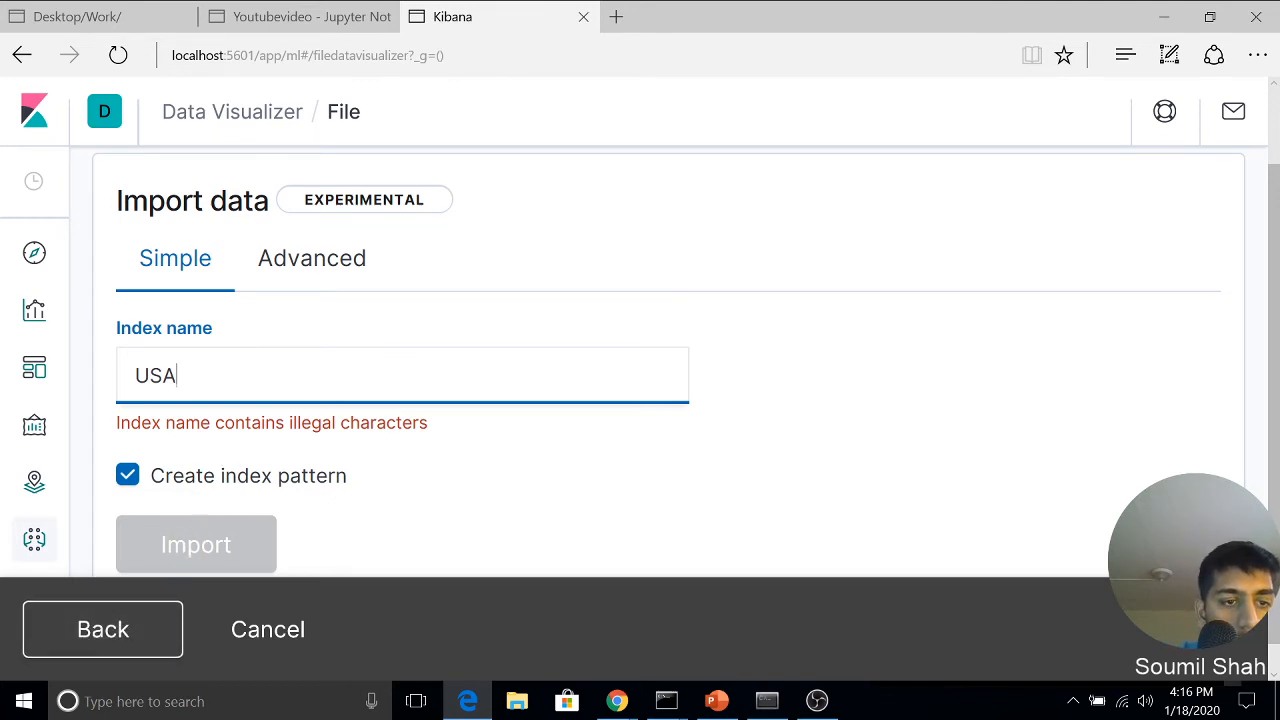
pyautogui.press('BackSpace')
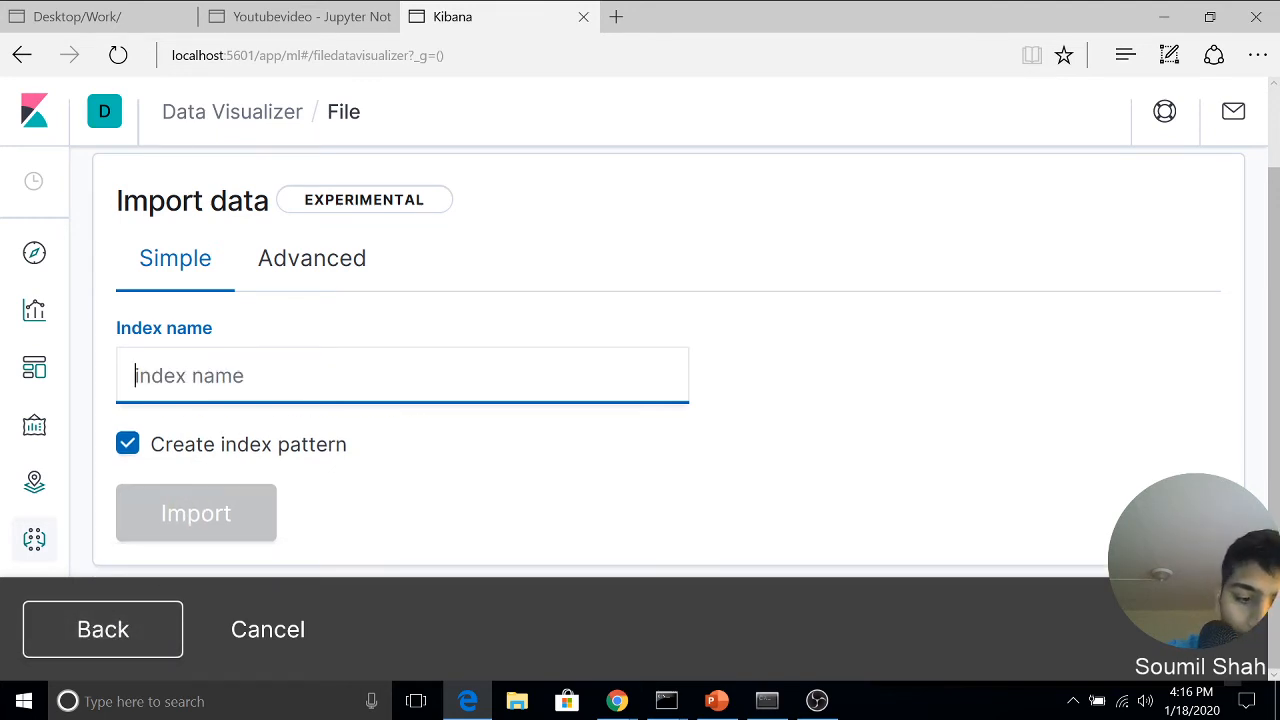
pyautogui.write('usa')
pyautogui.click(224, 513)
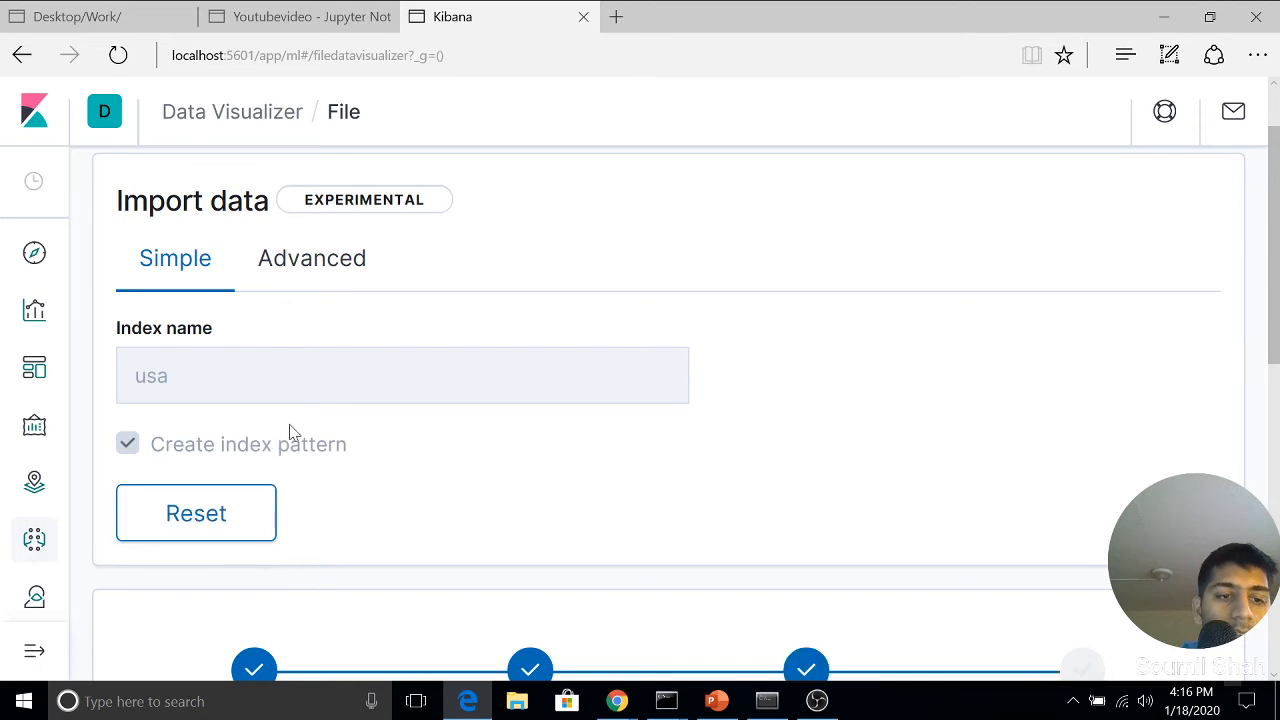
# Look over the import summary of the housing data and open the usa index in Discover.
pyautogui.scroll(-1, 386, 500)
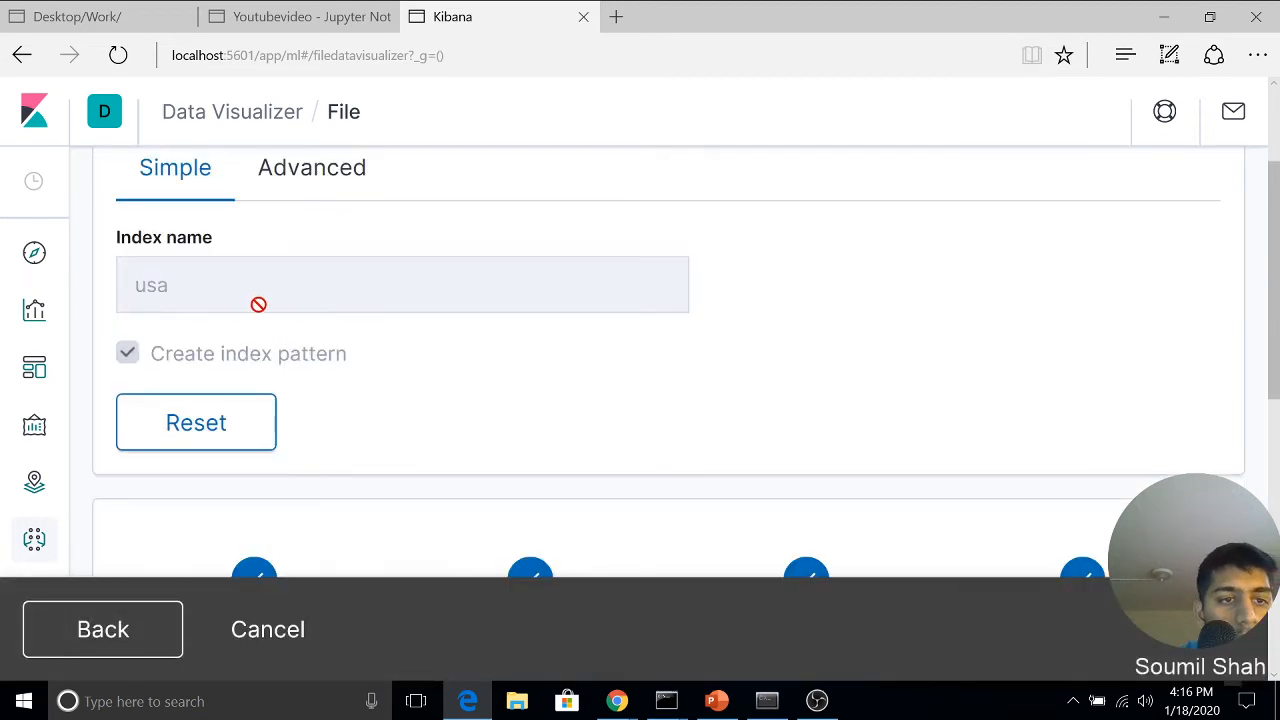
pyautogui.scroll(-3, 440, 451)
pyautogui.scroll(-5, 476, 533)
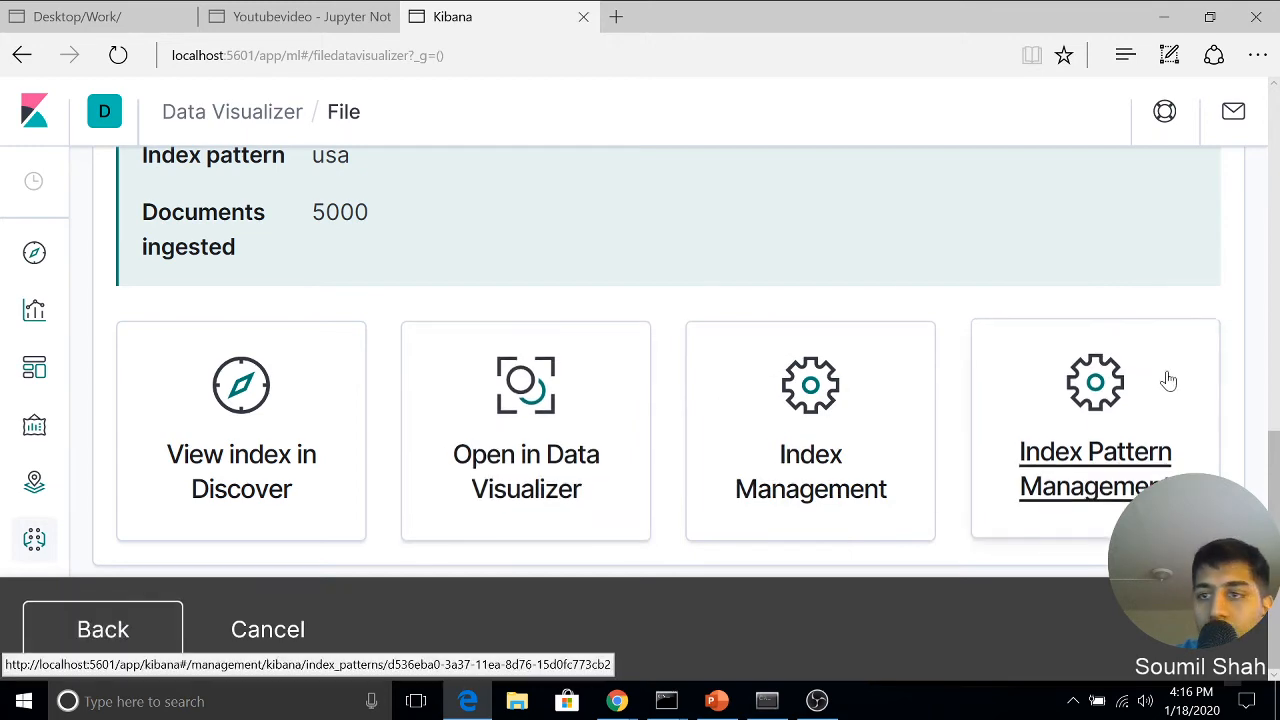
pyautogui.scroll(10, 1100, 375)
pyautogui.scroll(-4, 726, 377)
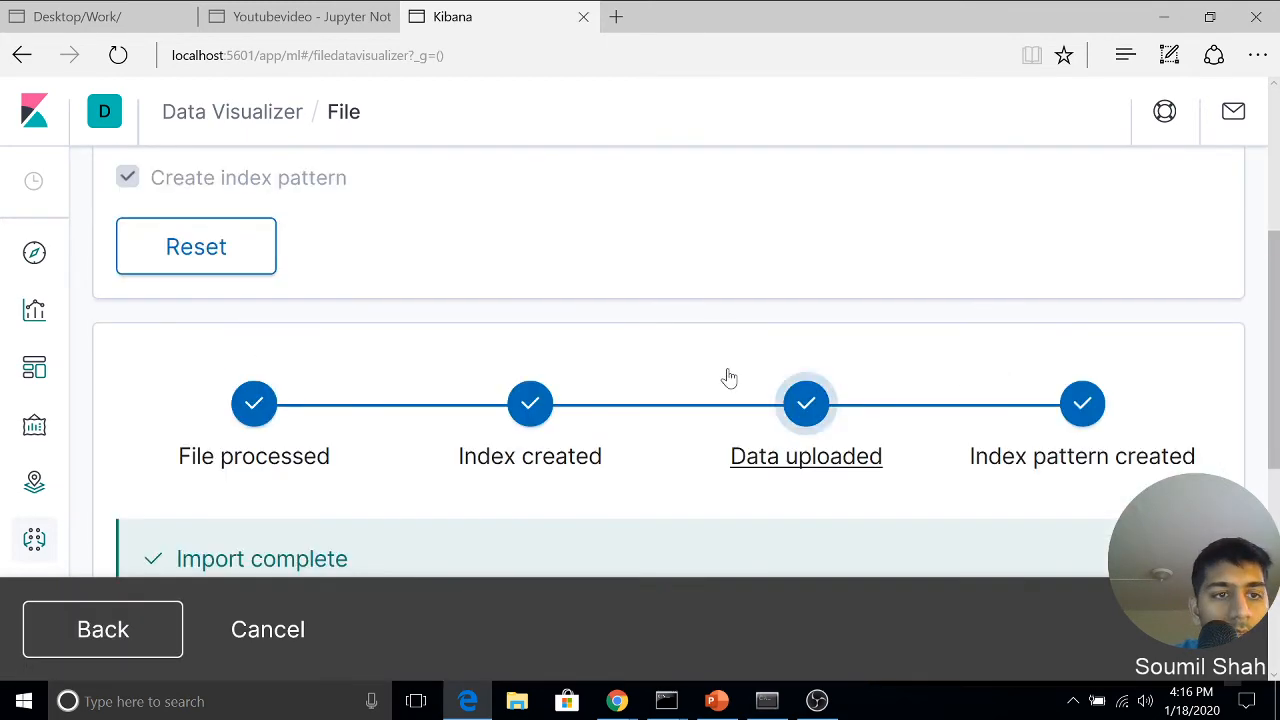
pyautogui.scroll(4, 772, 378)
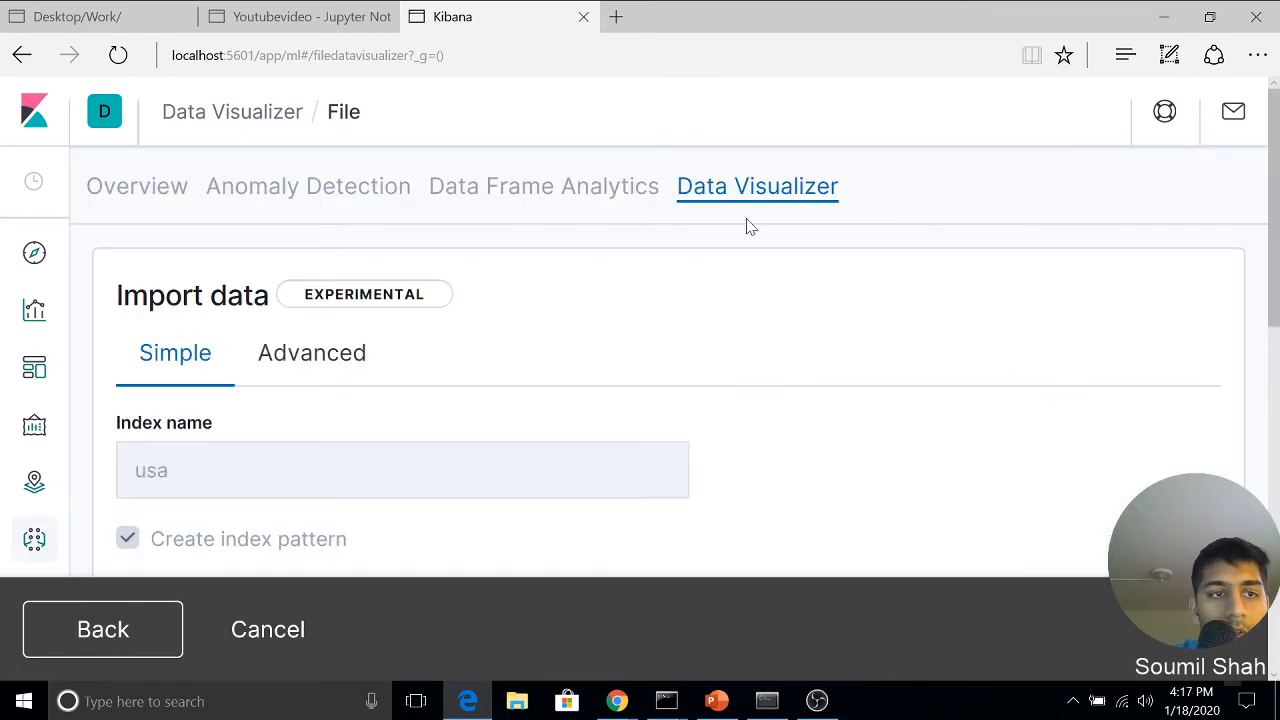
pyautogui.scroll(-8, 603, 406)
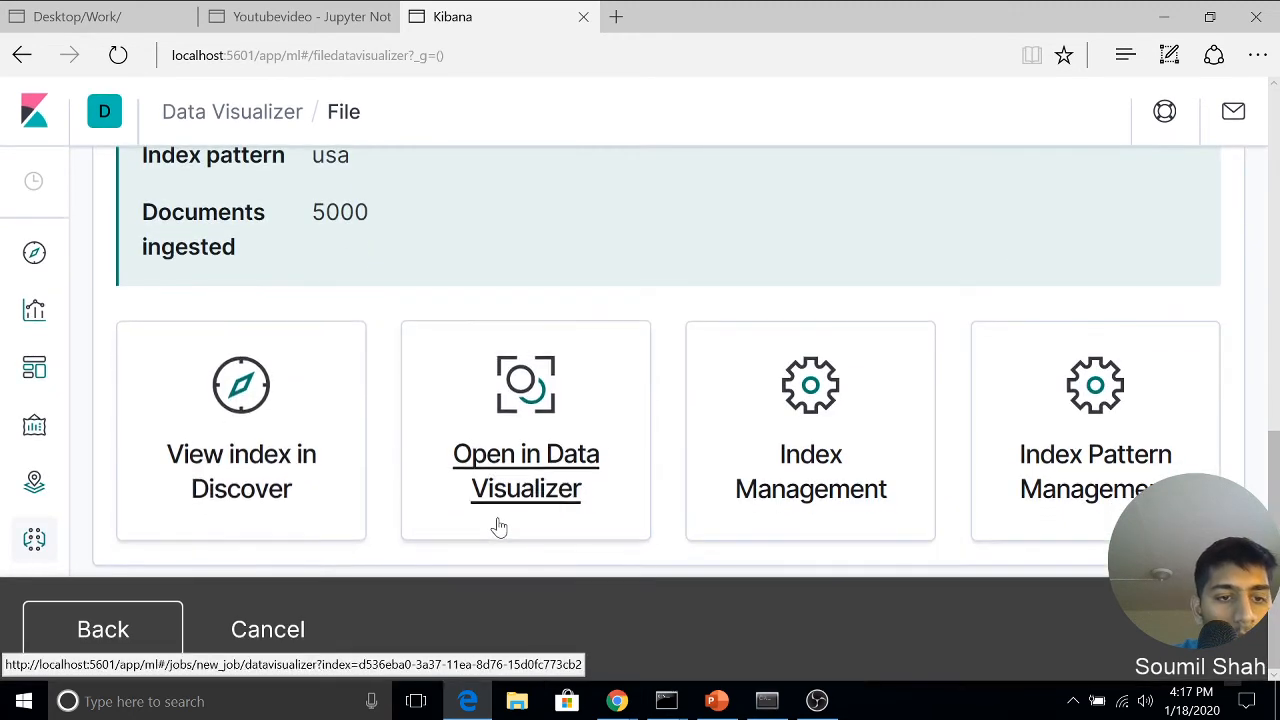
pyautogui.click(311, 466)
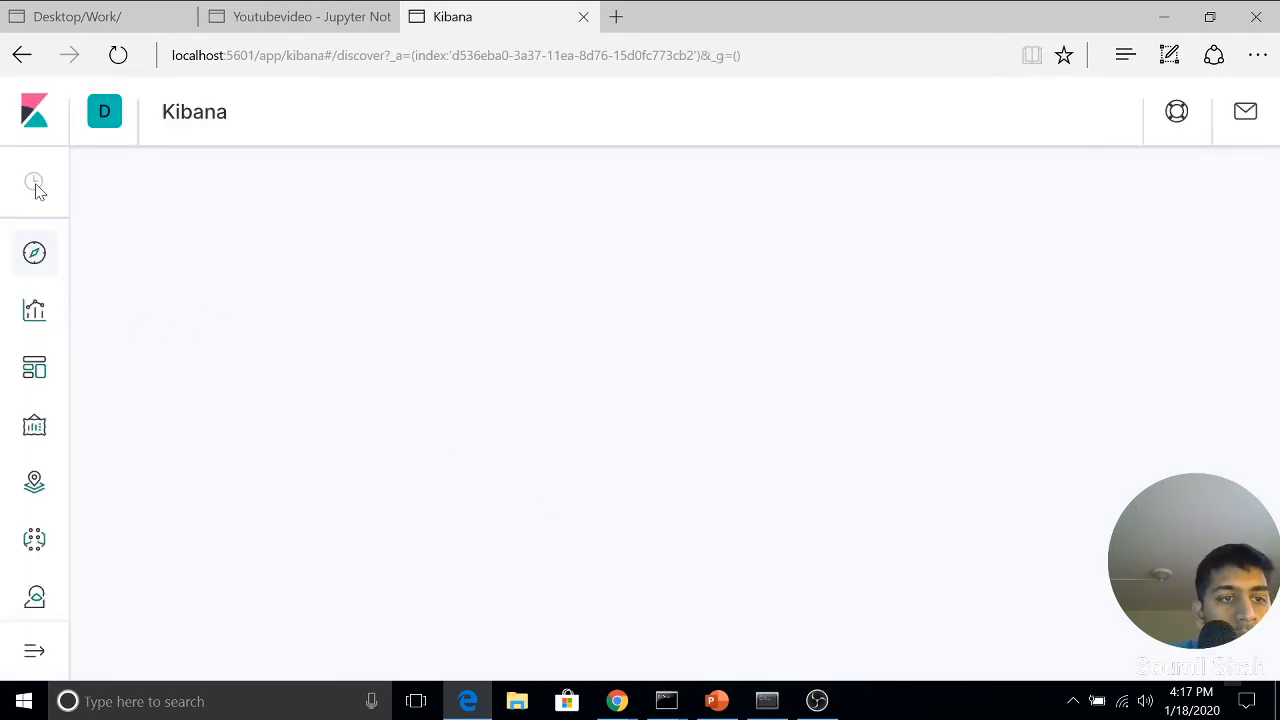
# Select usa as the index pattern for the Discover view.
pyautogui.click(34, 655)
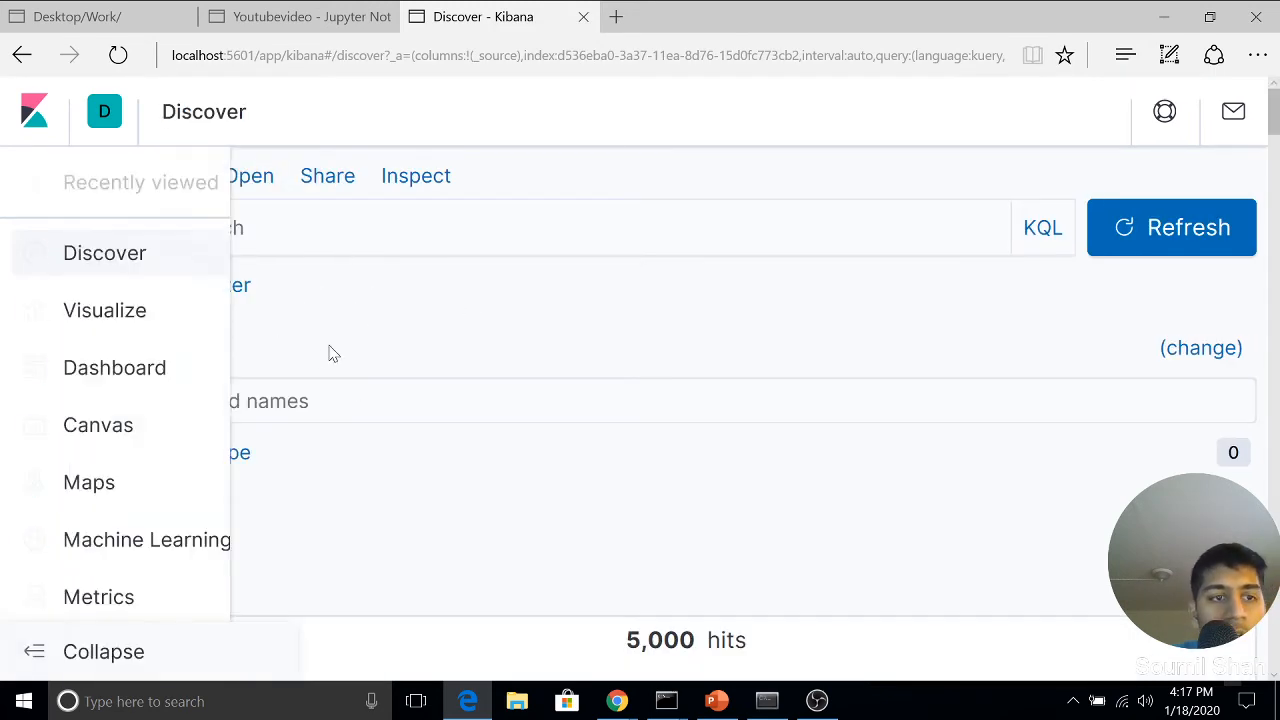
pyautogui.click(60, 650)
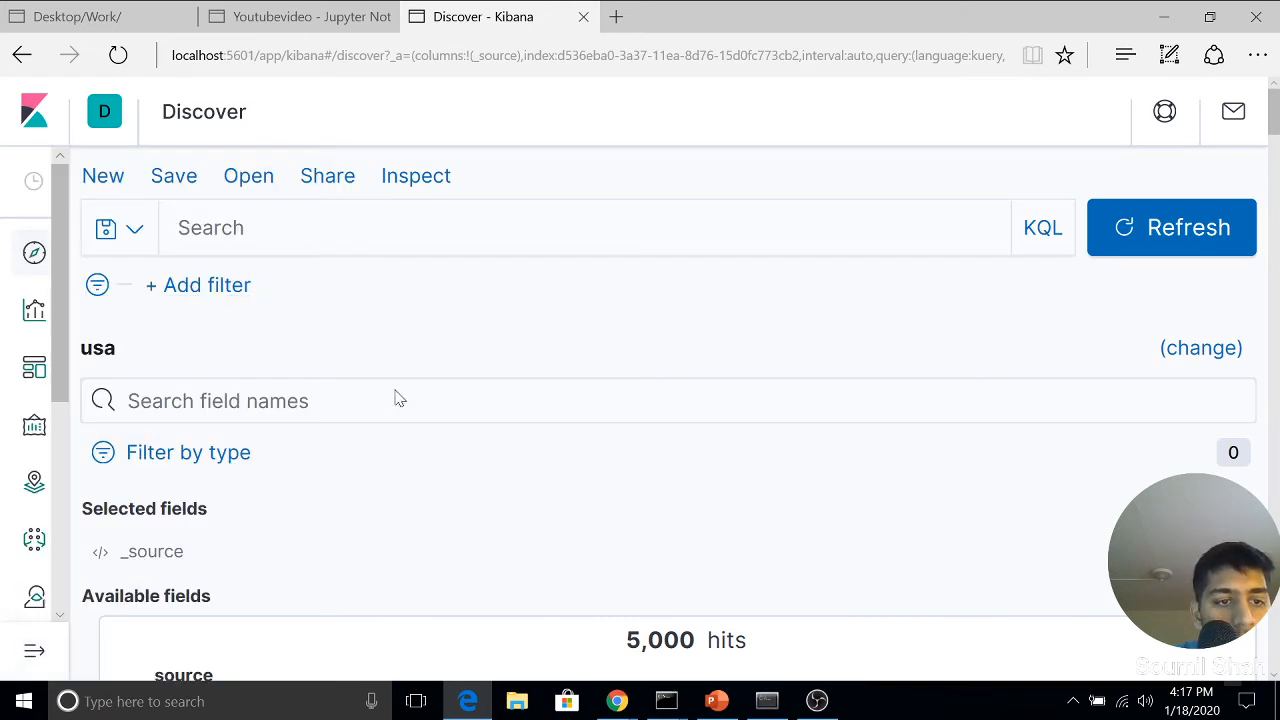
pyautogui.click(1208, 363)
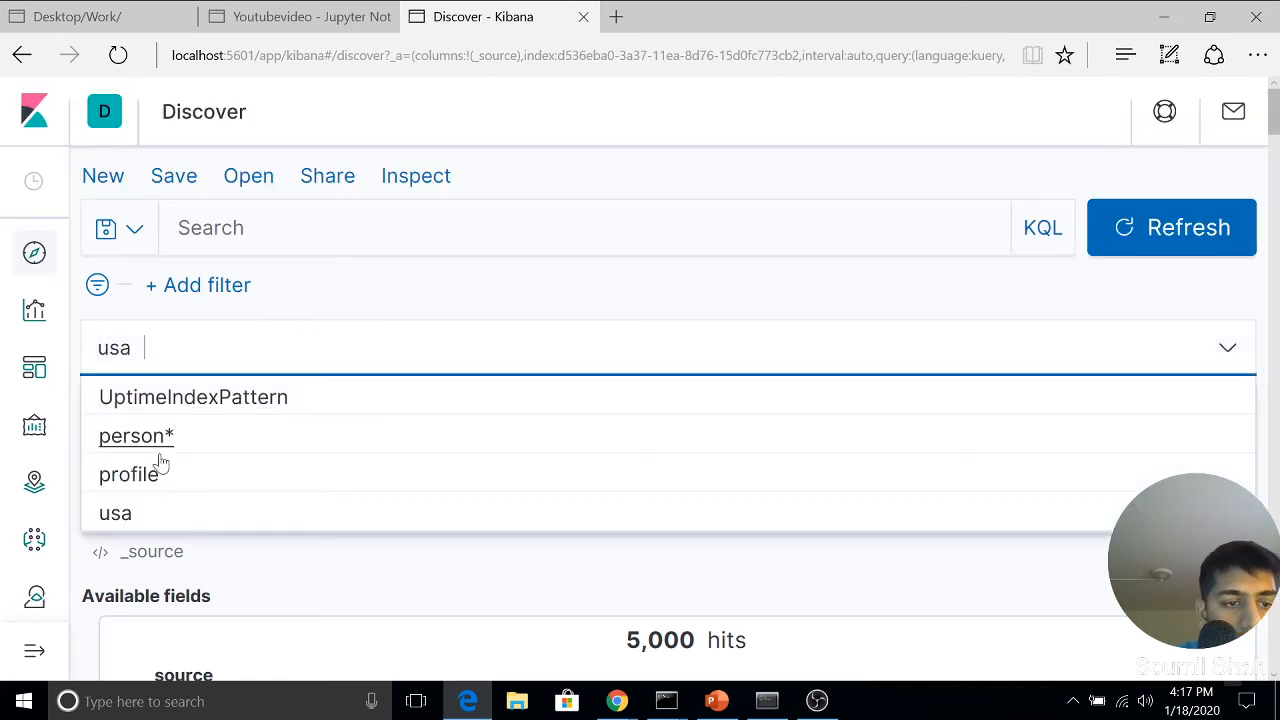
pyautogui.click(410, 512)
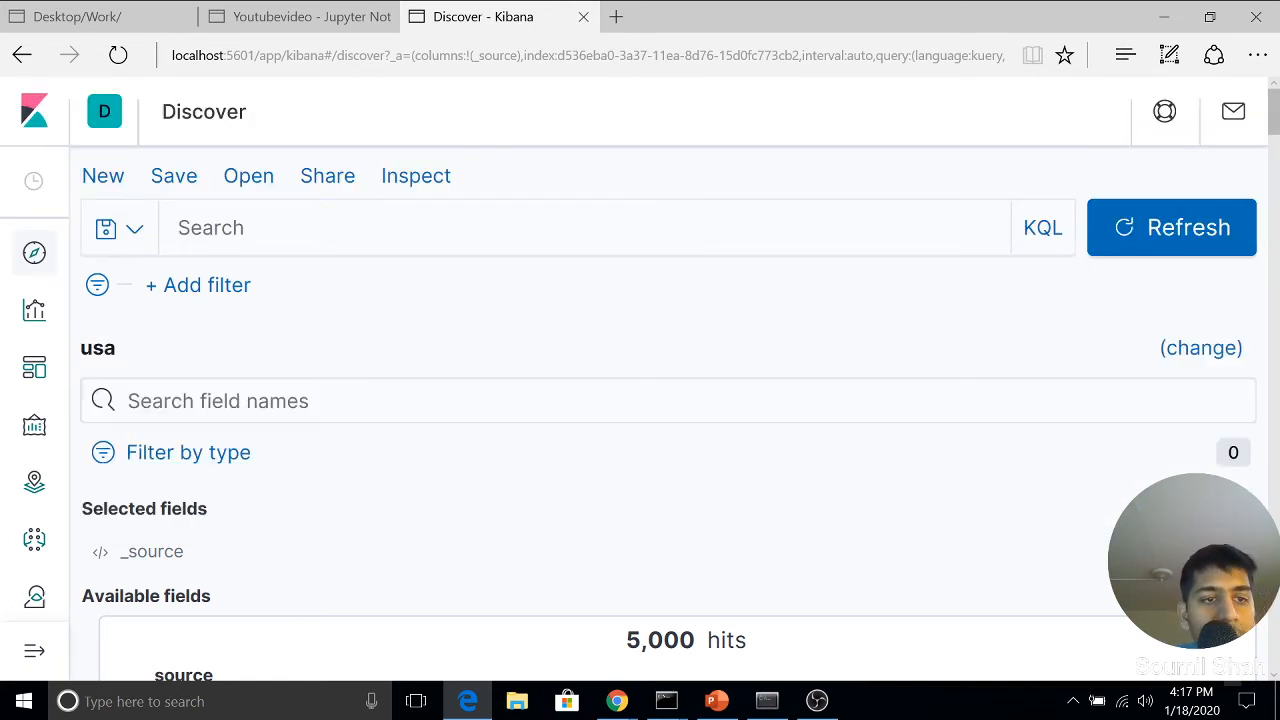
# Start a new filter on the Address field and open its operator choices.
pyautogui.click(202, 287)
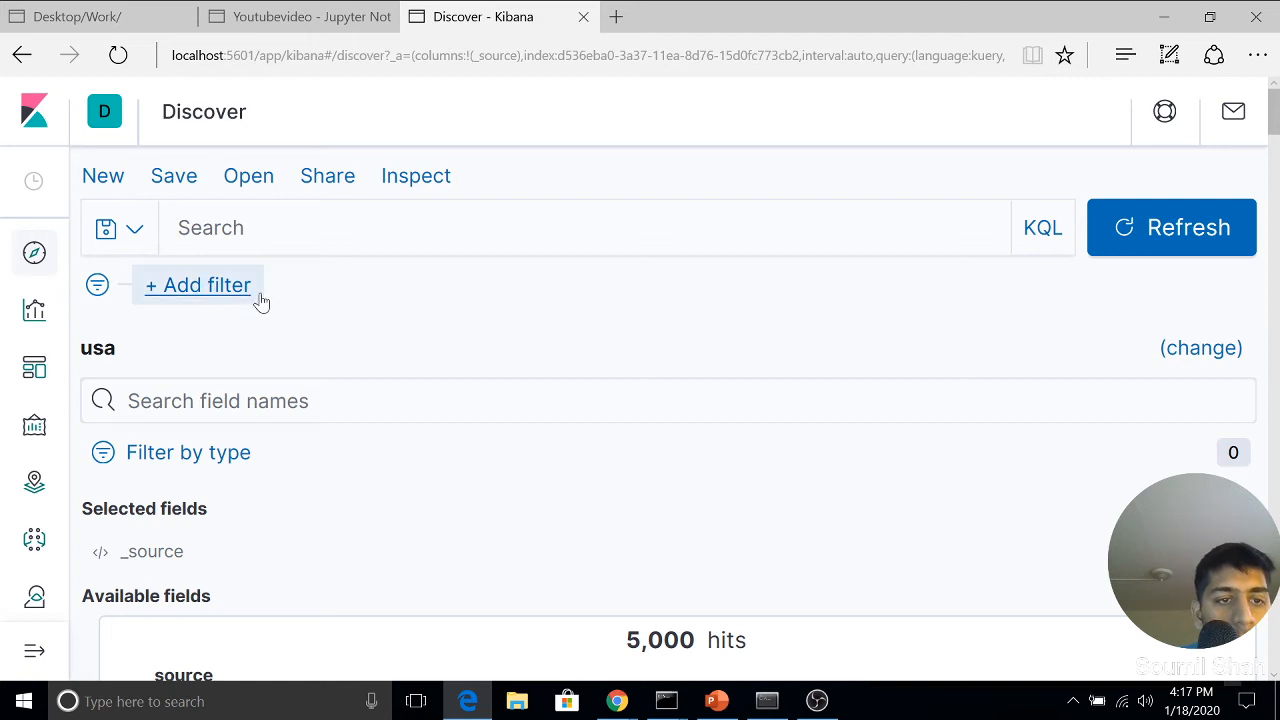
pyautogui.click(379, 268)
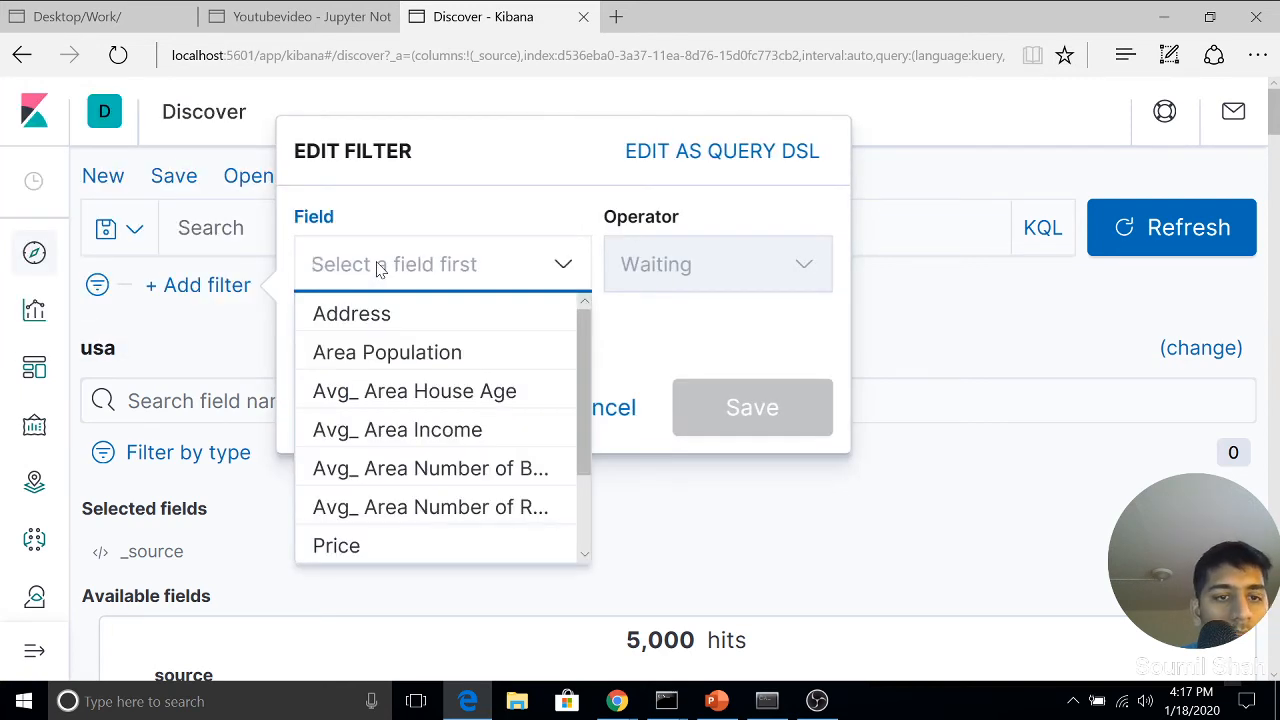
pyautogui.write('adree')
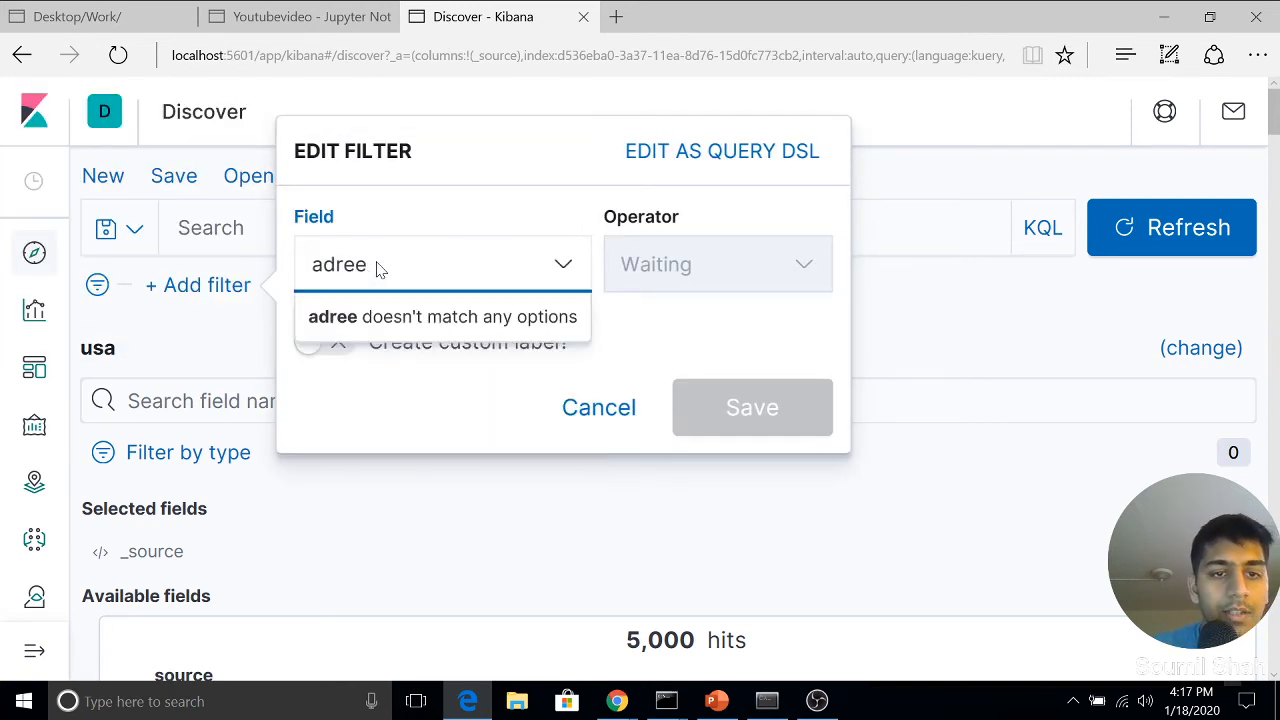
pyautogui.press('BackSpace')
pyautogui.press('BackSpace')
pyautogui.press('BackSpace')
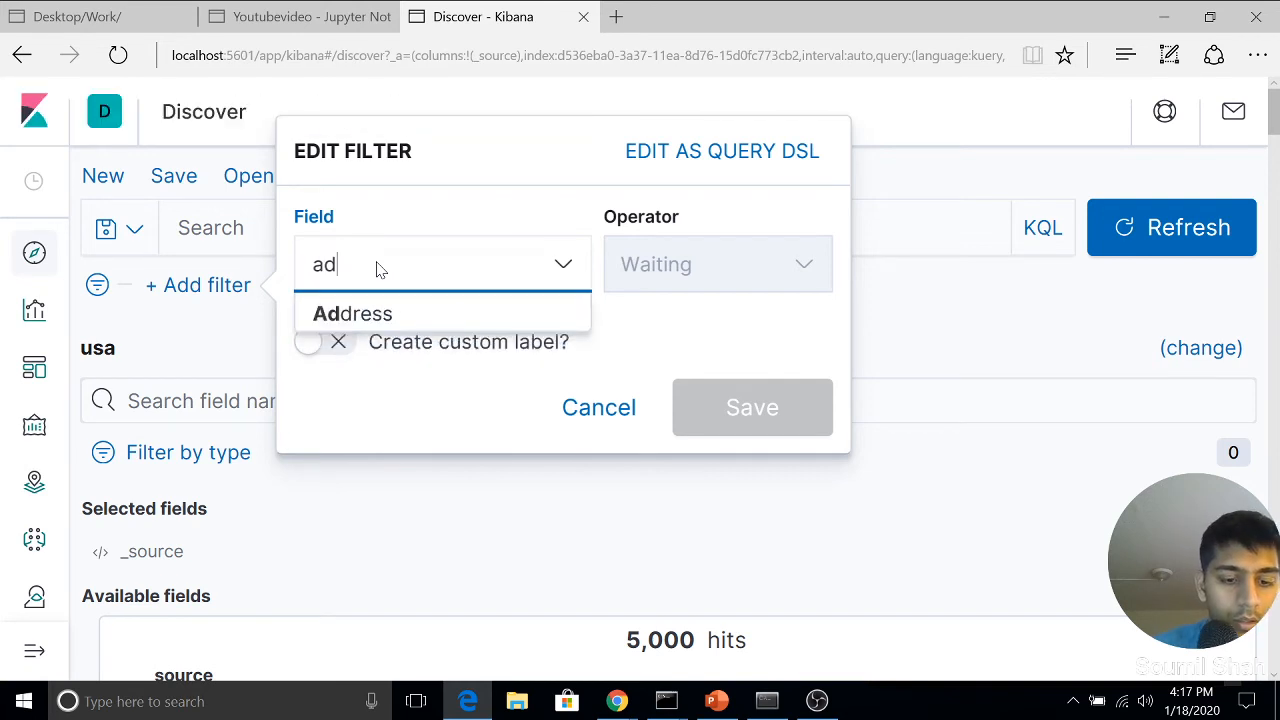
pyautogui.write('dre')
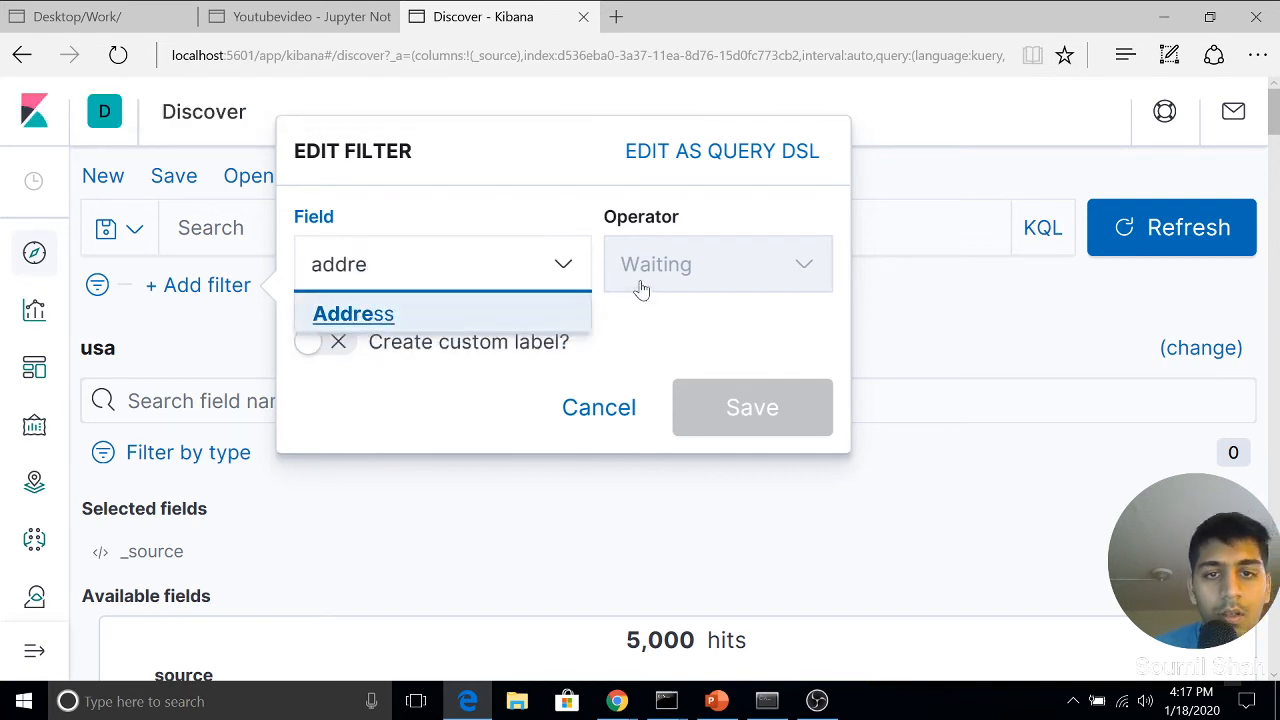
pyautogui.press('Return')
pyautogui.click(644, 292)
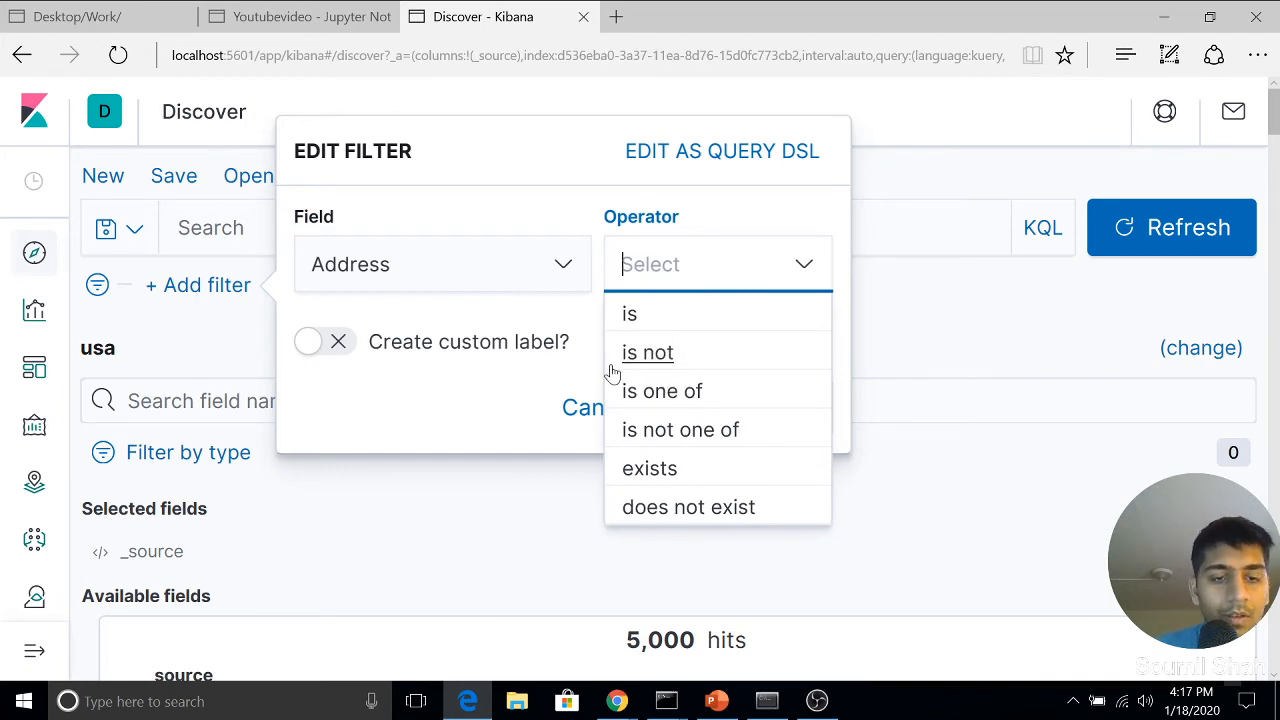
pyautogui.hotkey('alt', 'Tab')
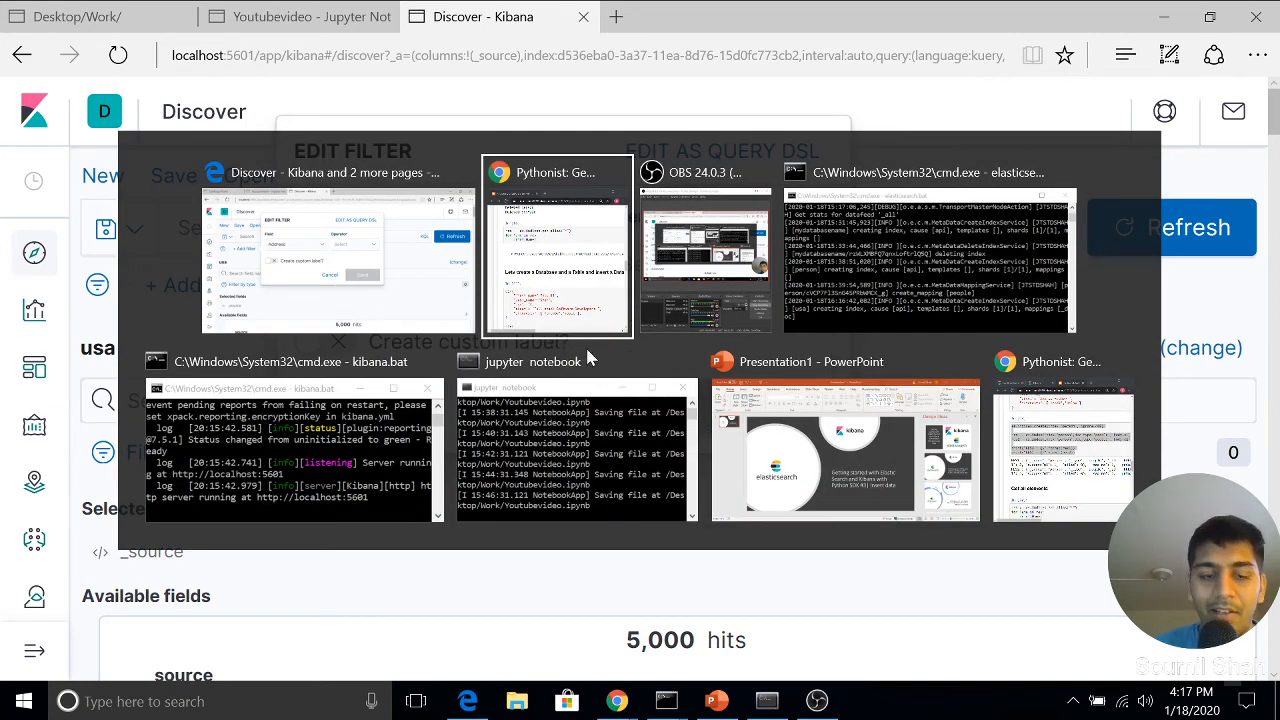
pyautogui.press('Escape')
pyautogui.press('super')
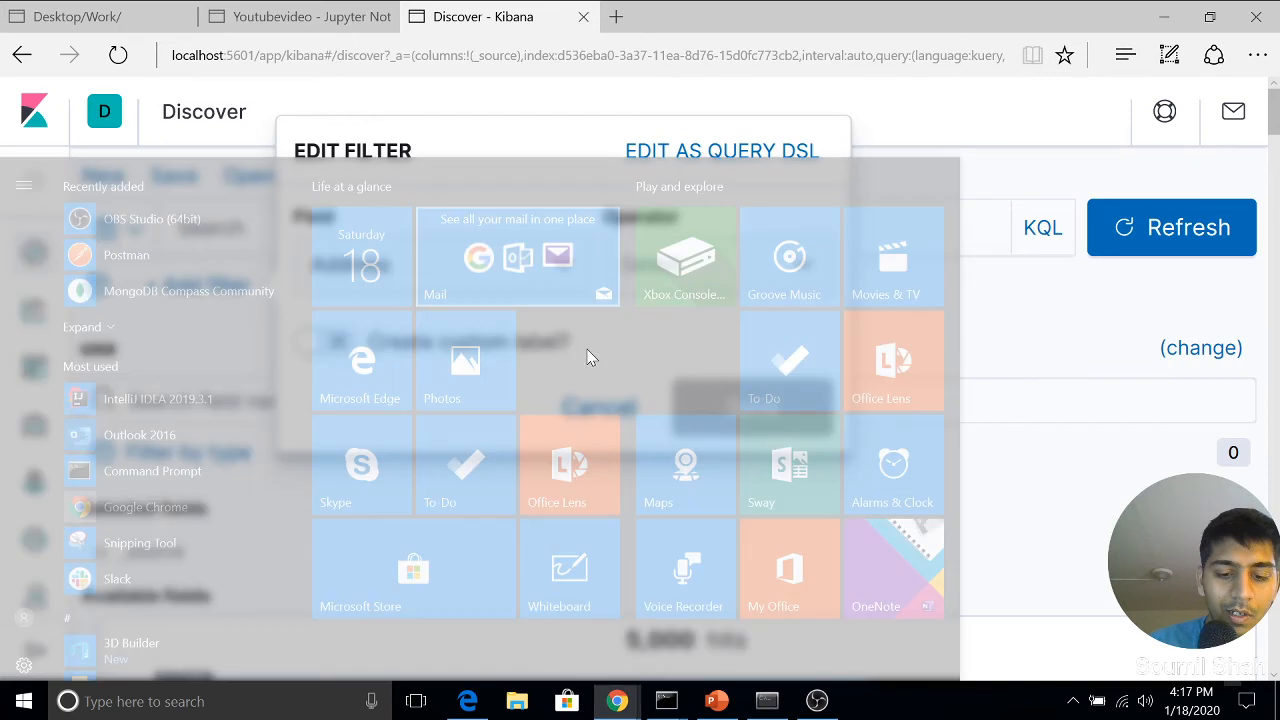
pyautogui.write('ypc')
pyautogui.press('Return')
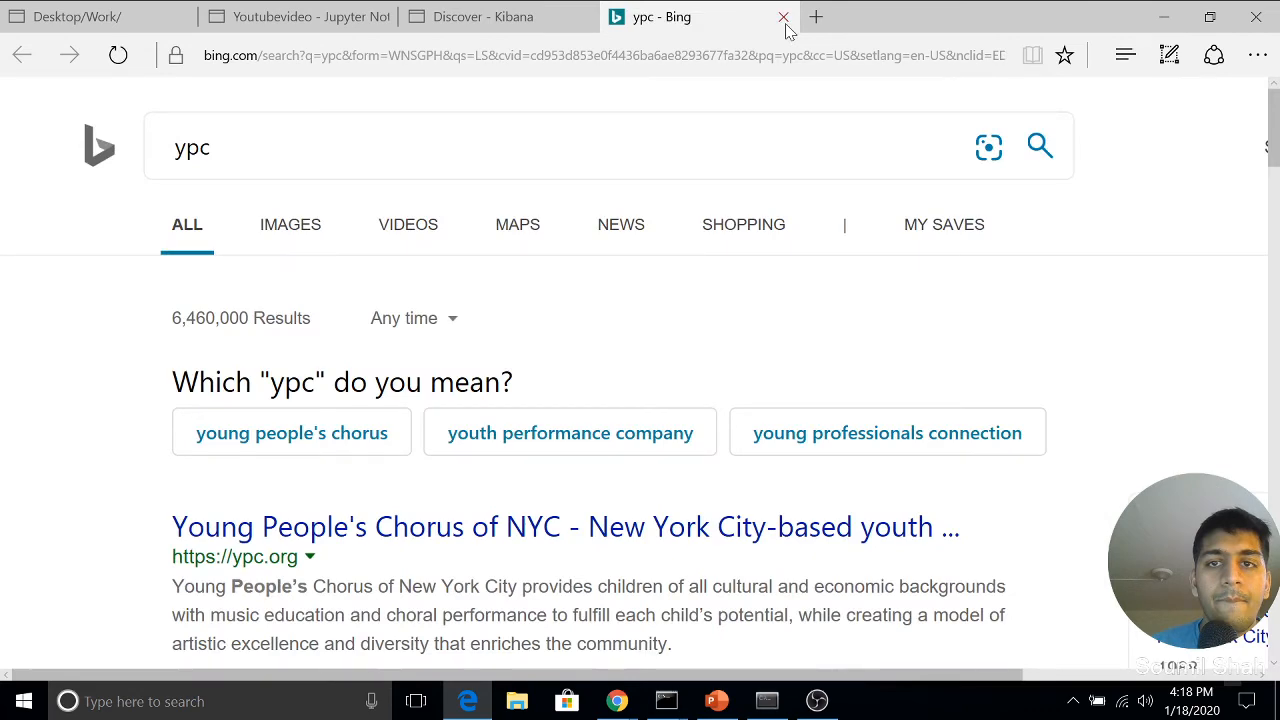
pyautogui.click(784, 19)
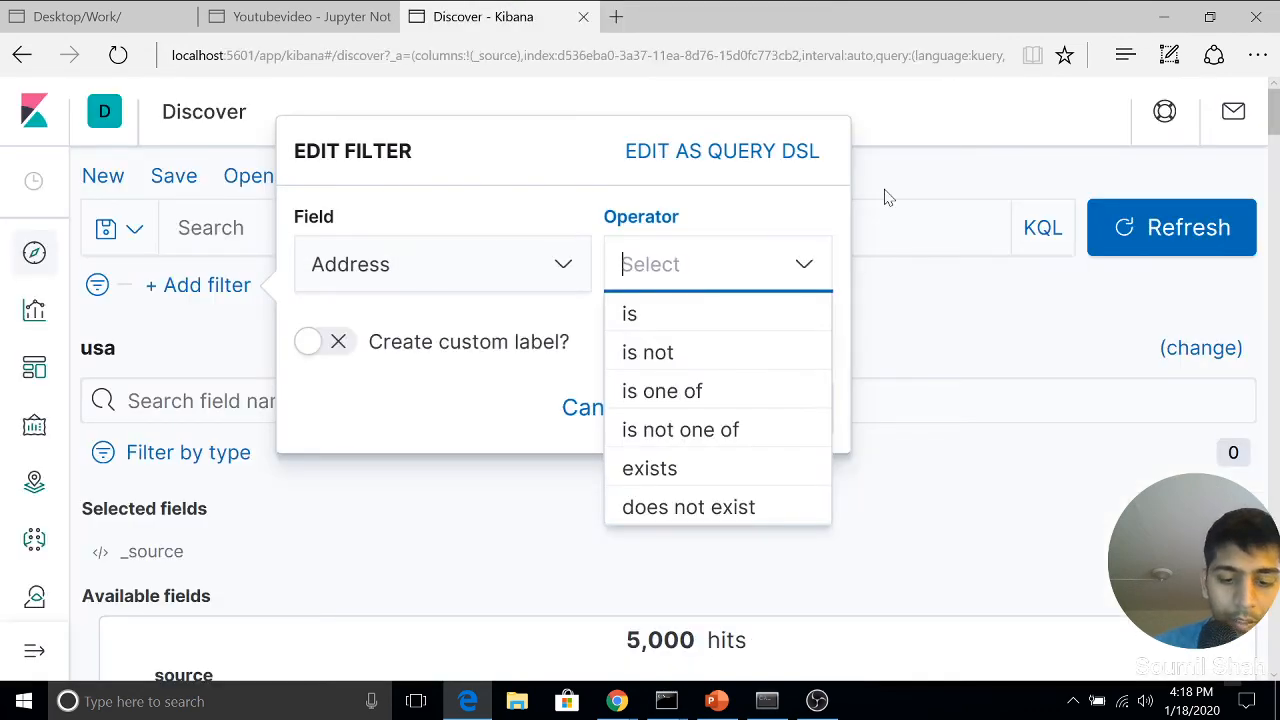
pyautogui.press('super')
pyautogui.write('ypc')
pyautogui.press('Return')
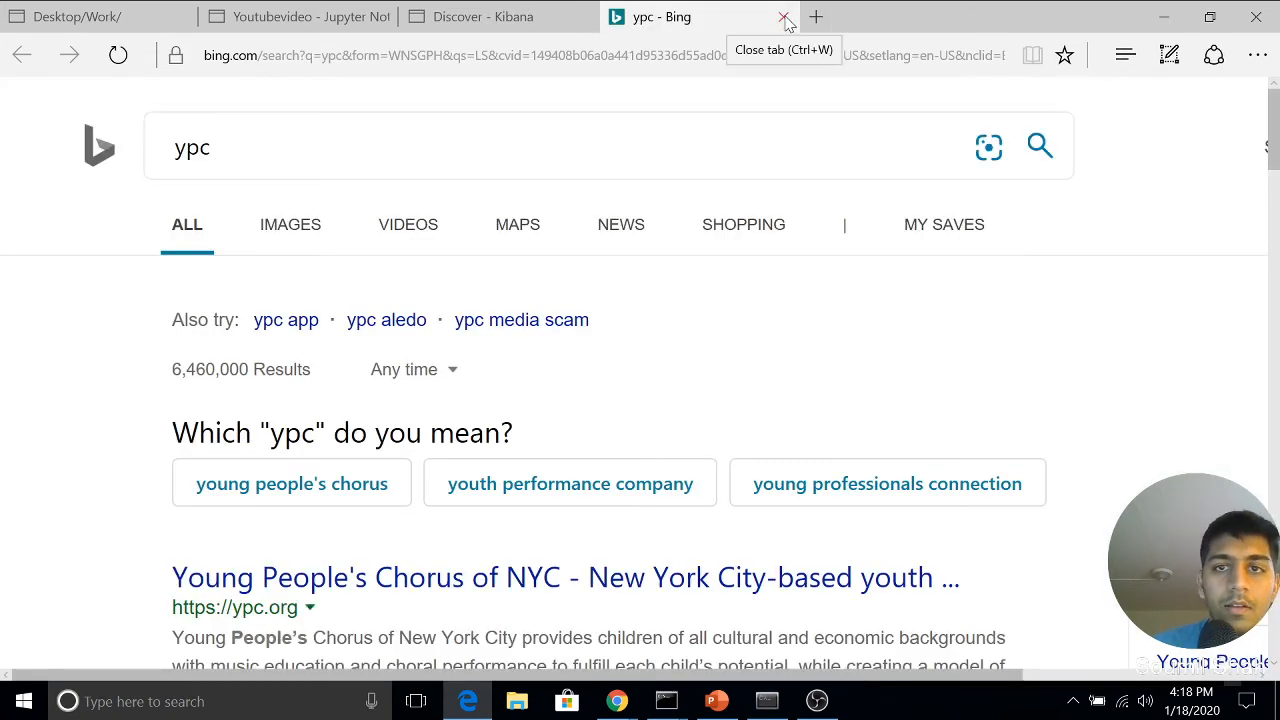
pyautogui.click(784, 19)
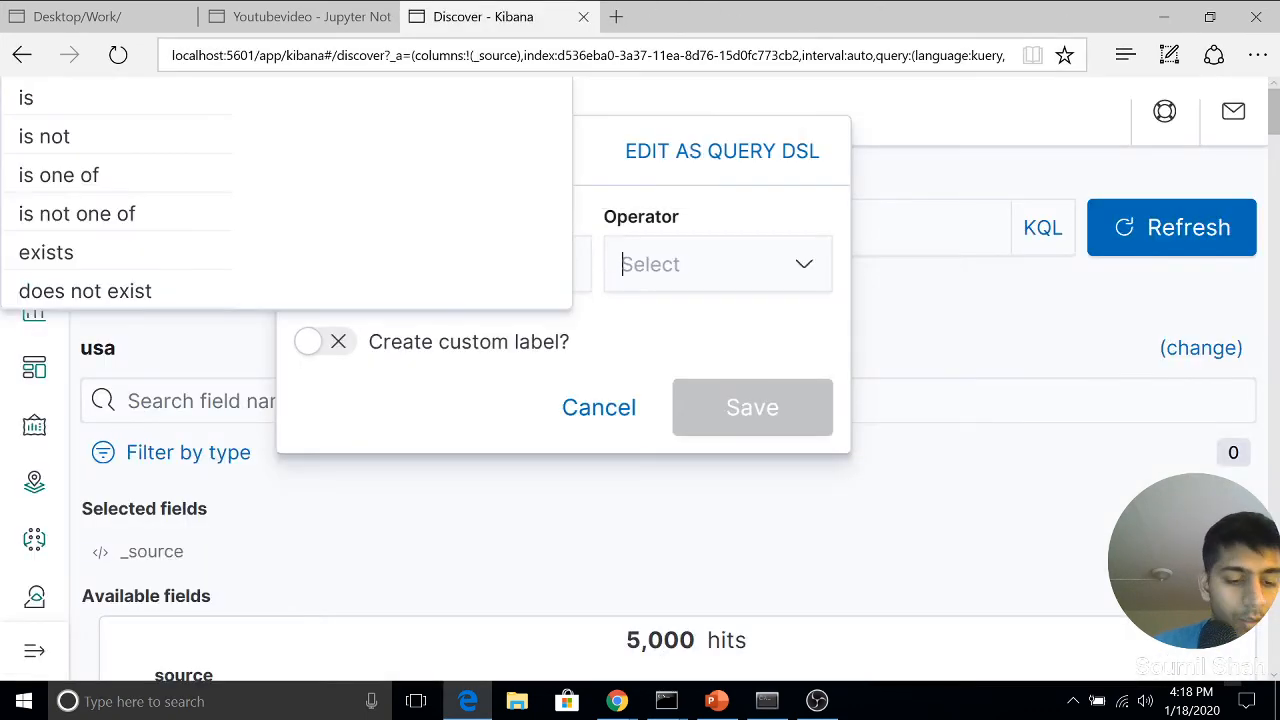
# Switch to File Explorer and open USA_Housing.csv from the Downloads folder in Excel.
pyautogui.press('super')
pyautogui.write('my pc')
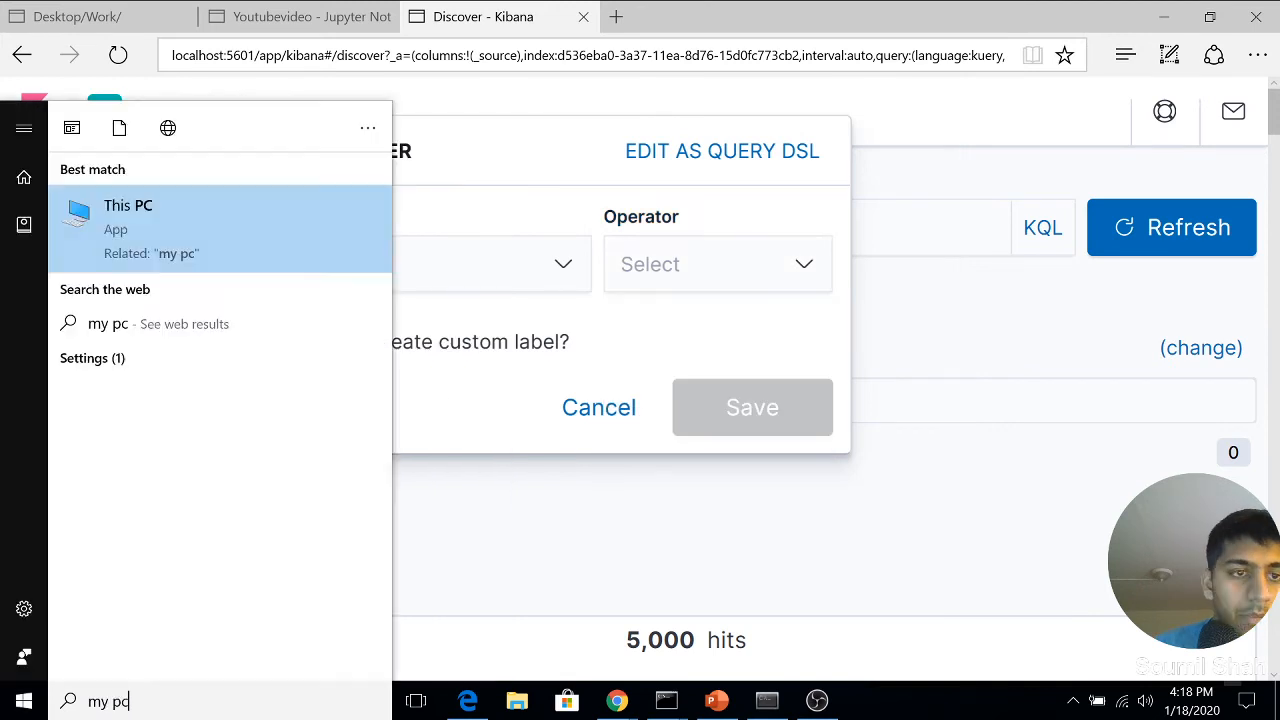
pyautogui.click(132, 230)
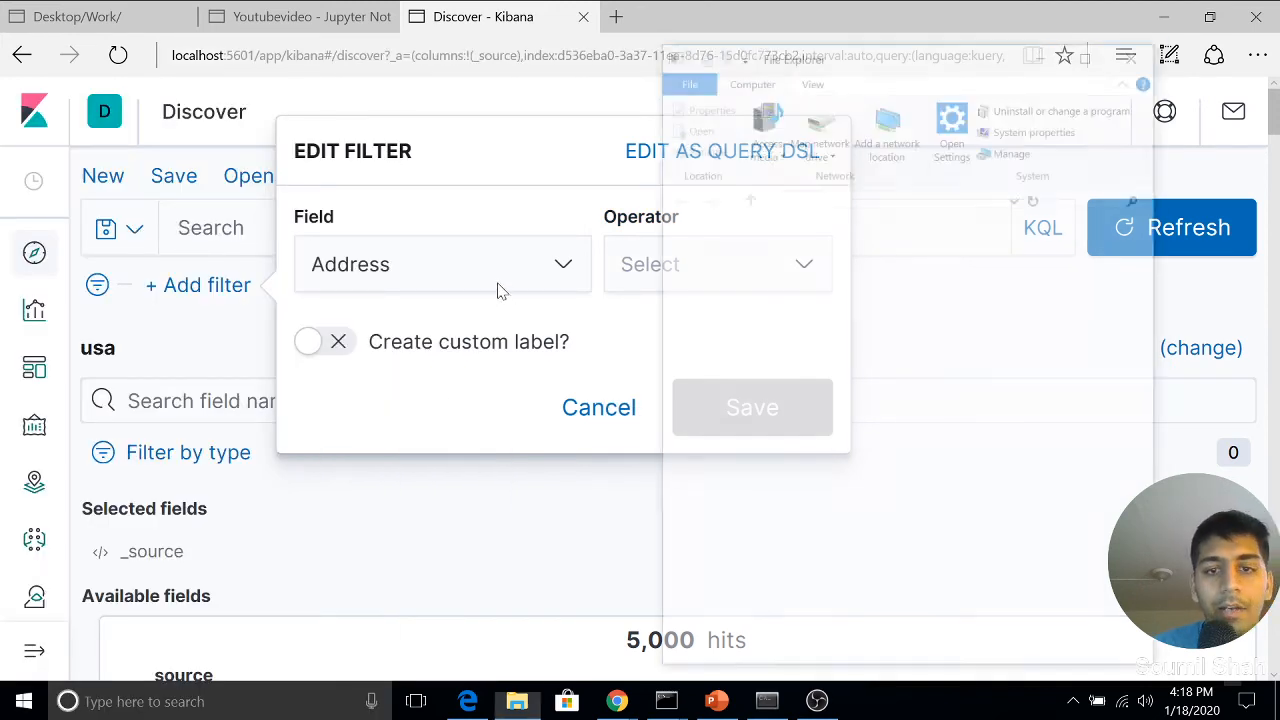
pyautogui.click(737, 314)
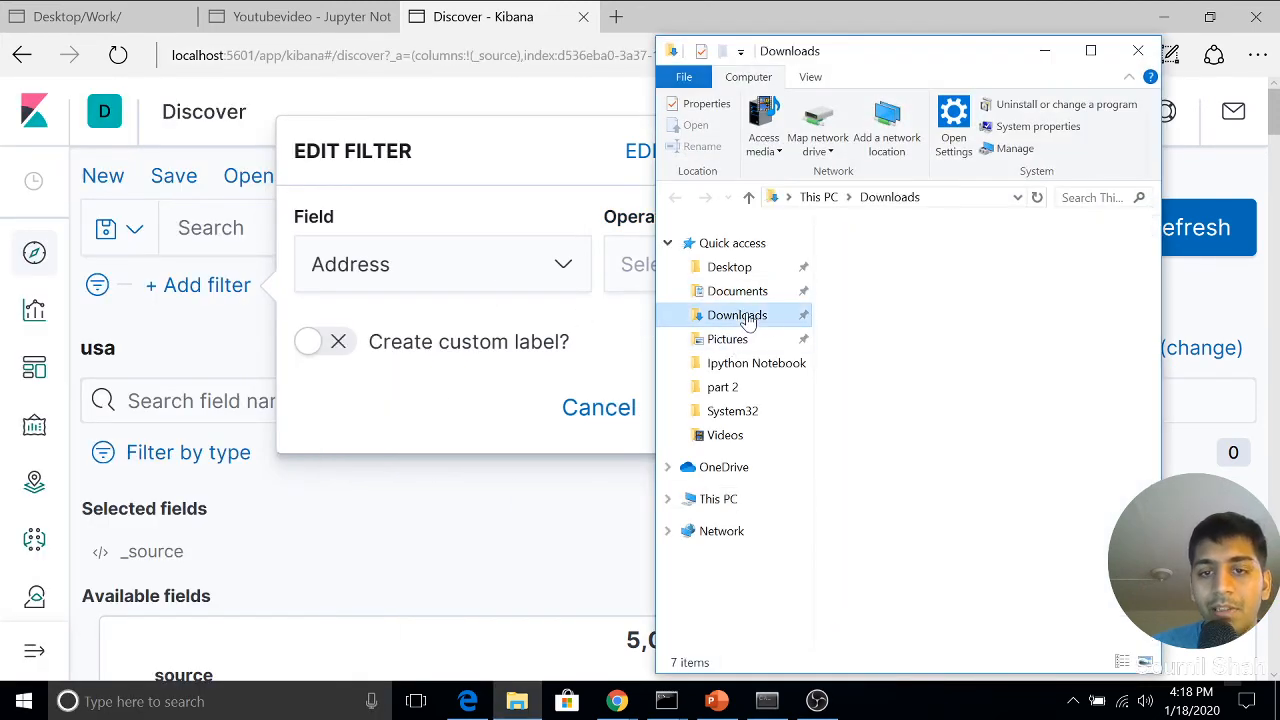
pyautogui.scroll(-2, 970, 420)
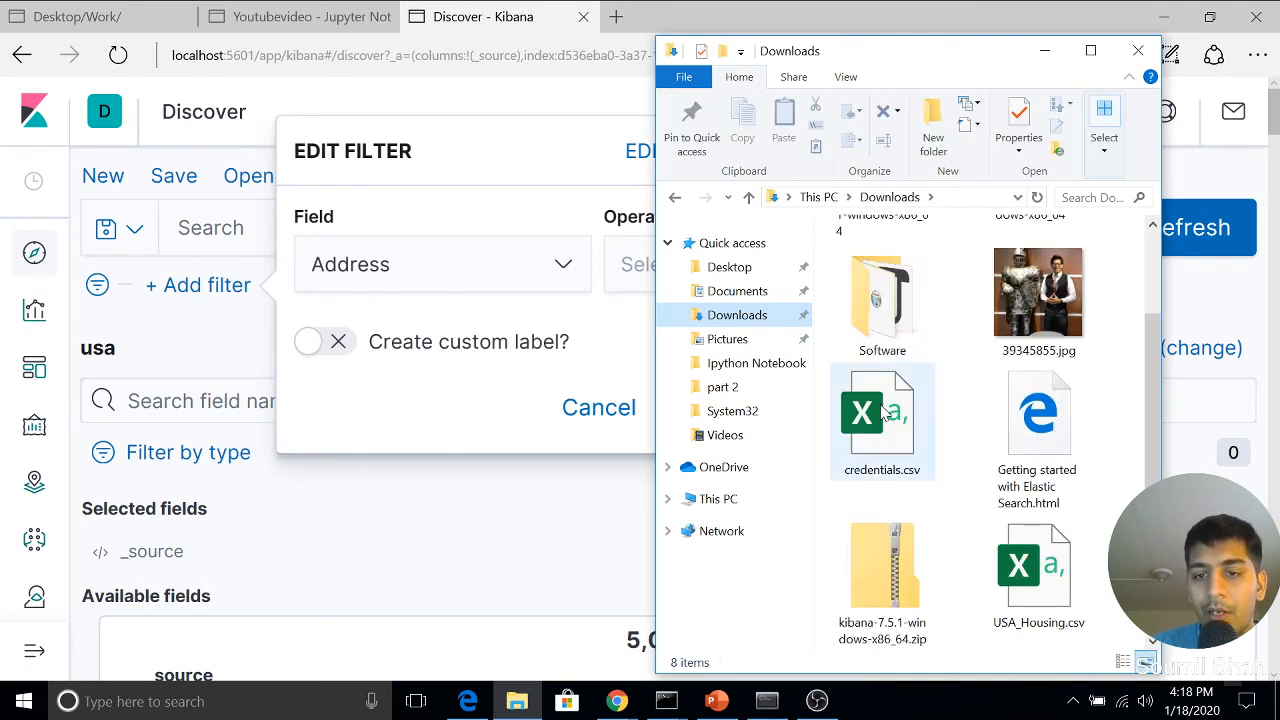
pyautogui.doubleClick(1001, 531)
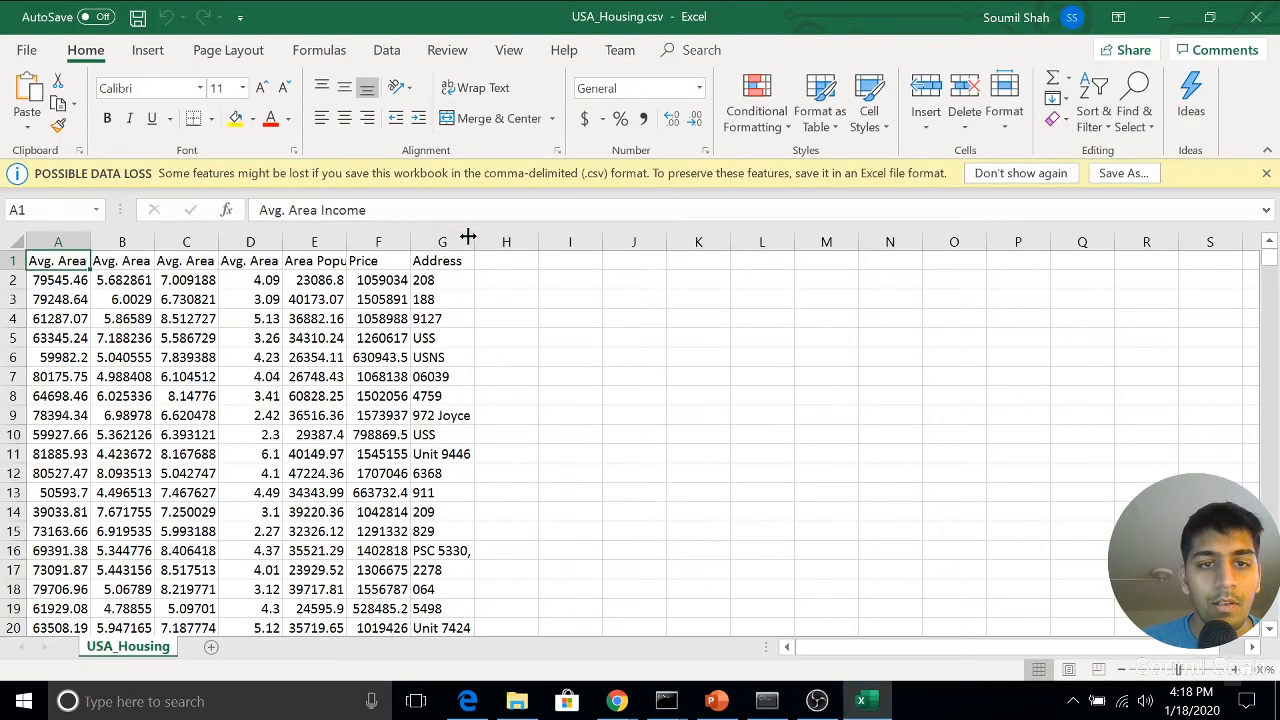
# Copy the street-name word from the address in cell G4 of the widened Address column, and close the workbook without saving.
pyautogui.moveTo(473, 239); pyautogui.dragTo(625, 260)
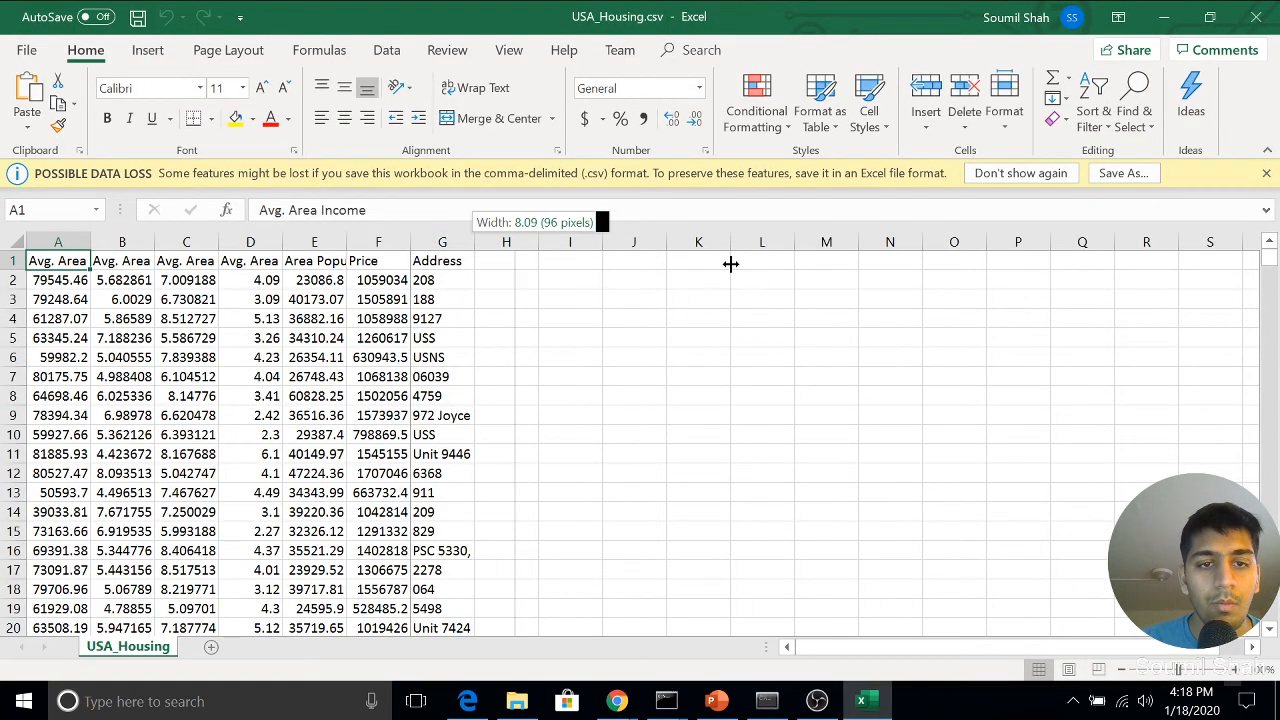
pyautogui.moveTo(731, 263); pyautogui.dragTo(733, 263)
pyautogui.click(430, 318)
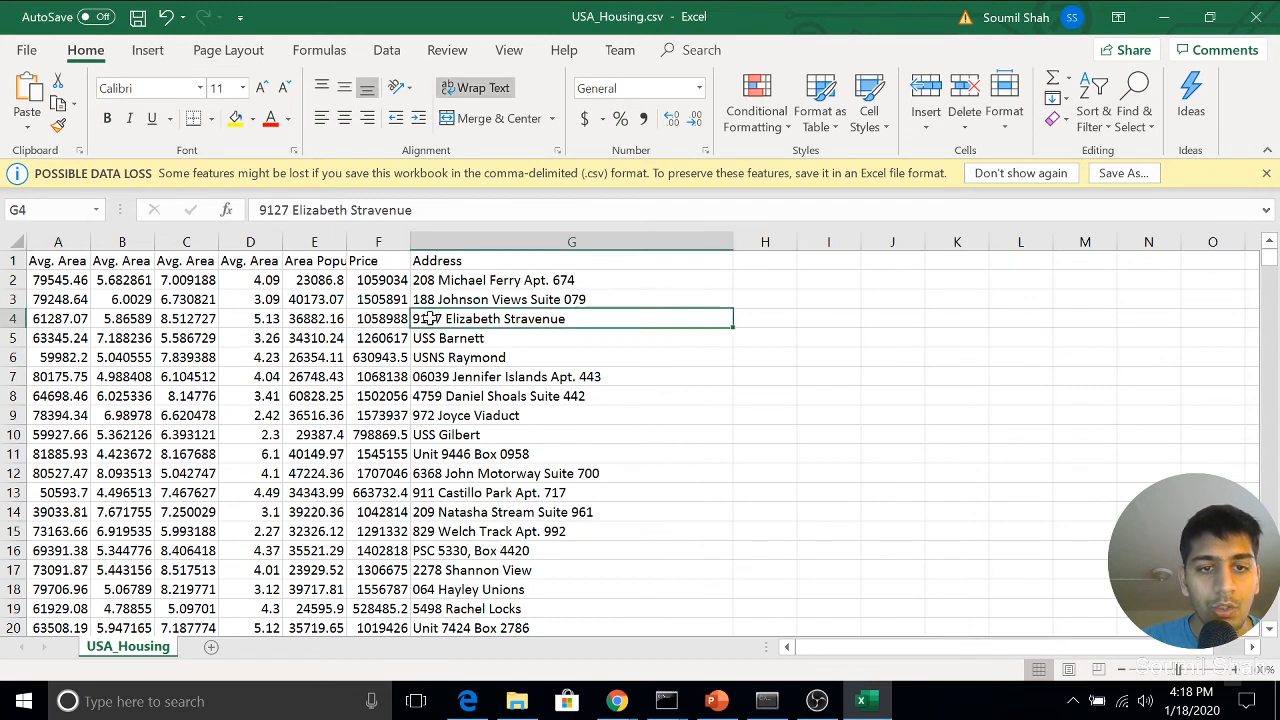
pyautogui.doubleClick(319, 210)
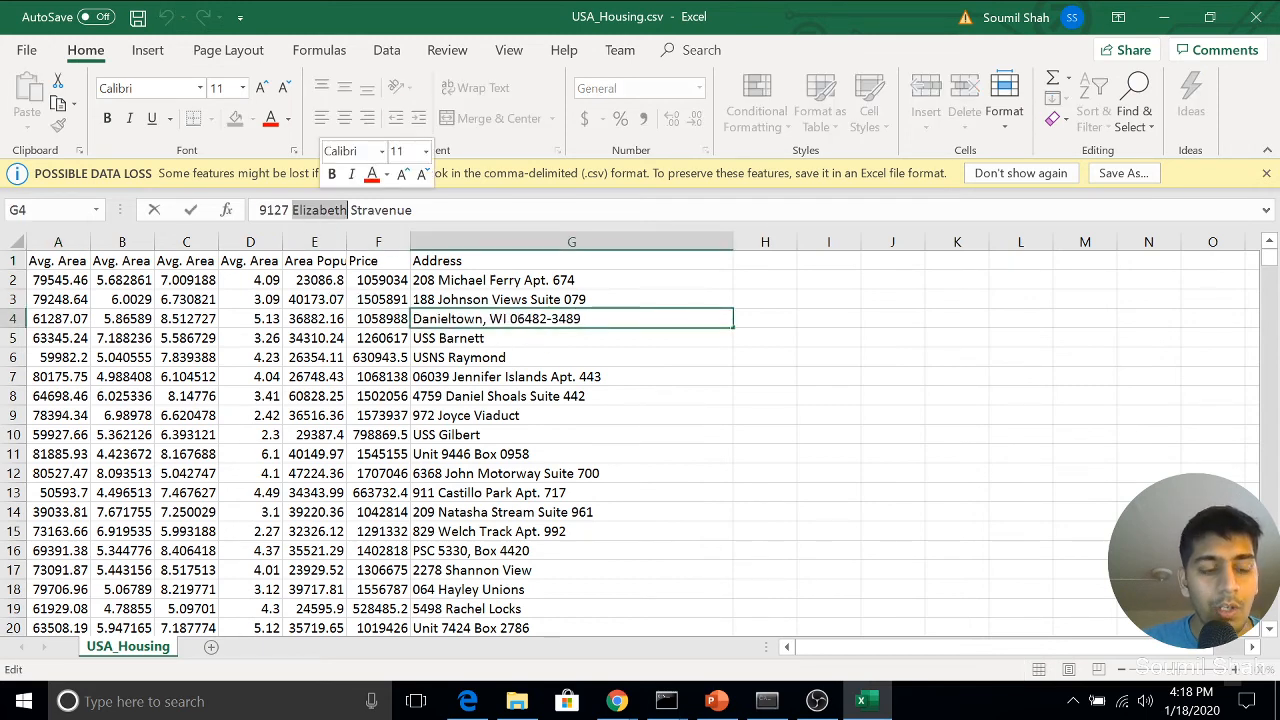
pyautogui.hotkey('ctrl', 'c')
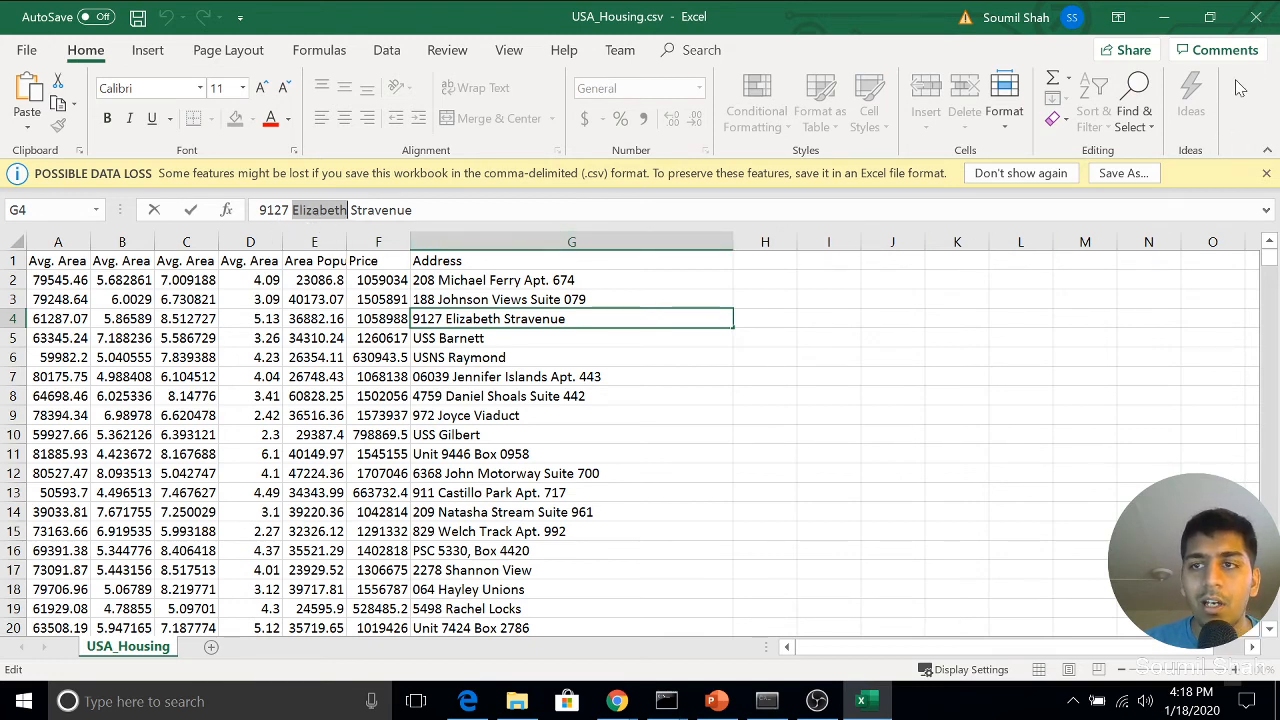
pyautogui.click(1256, 17)
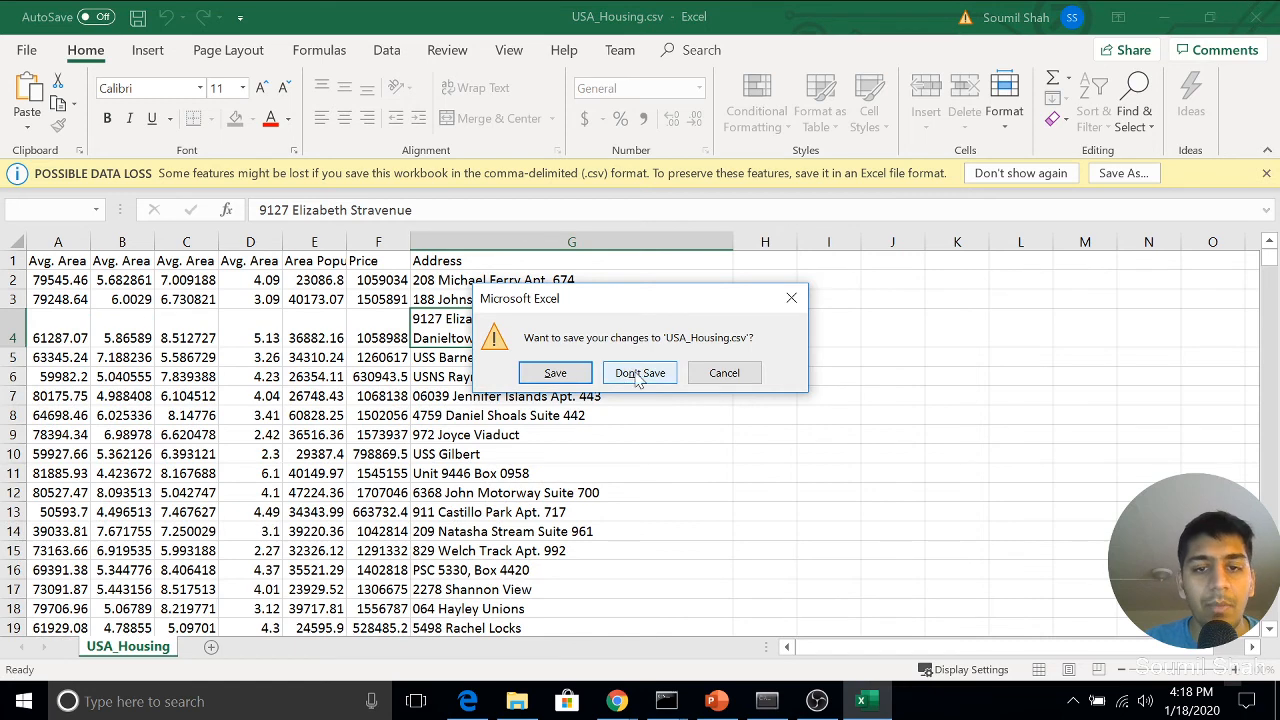
pyautogui.click(638, 373)
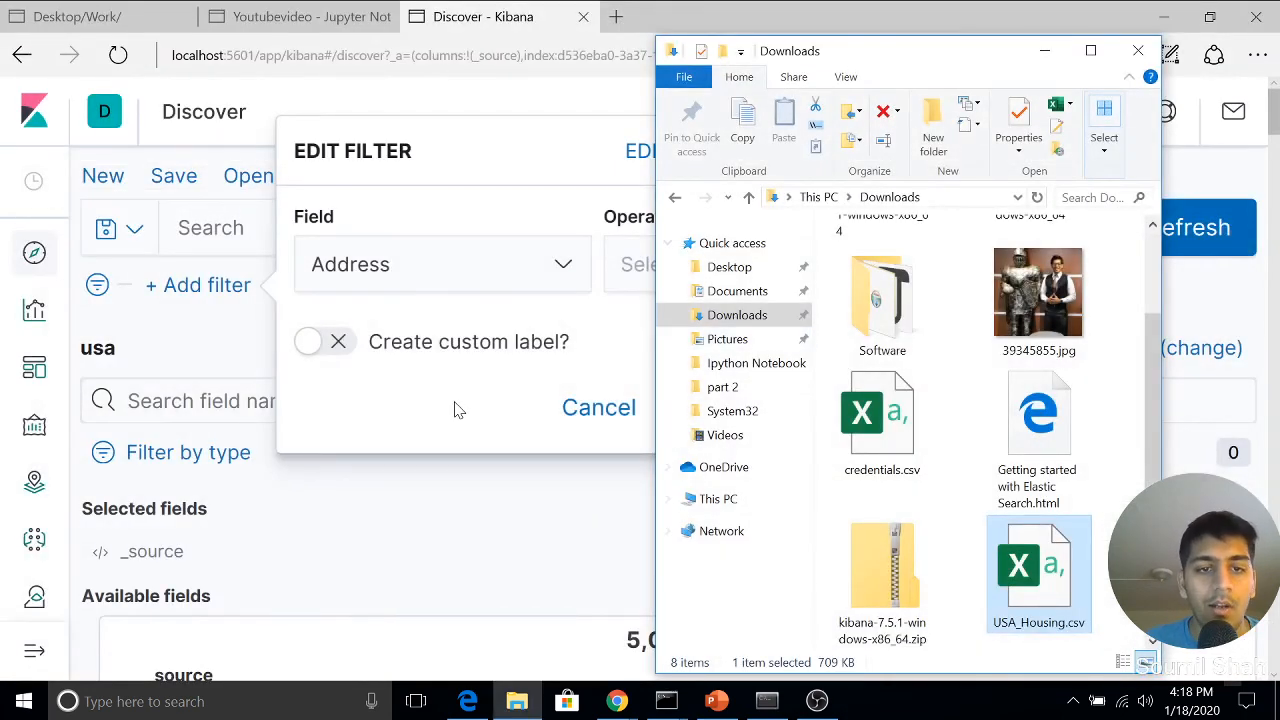
# Return to Kibana, discard the unfinished filter, and start a new filter on the Address field.
pyautogui.click(455, 410)
pyautogui.click(628, 416)
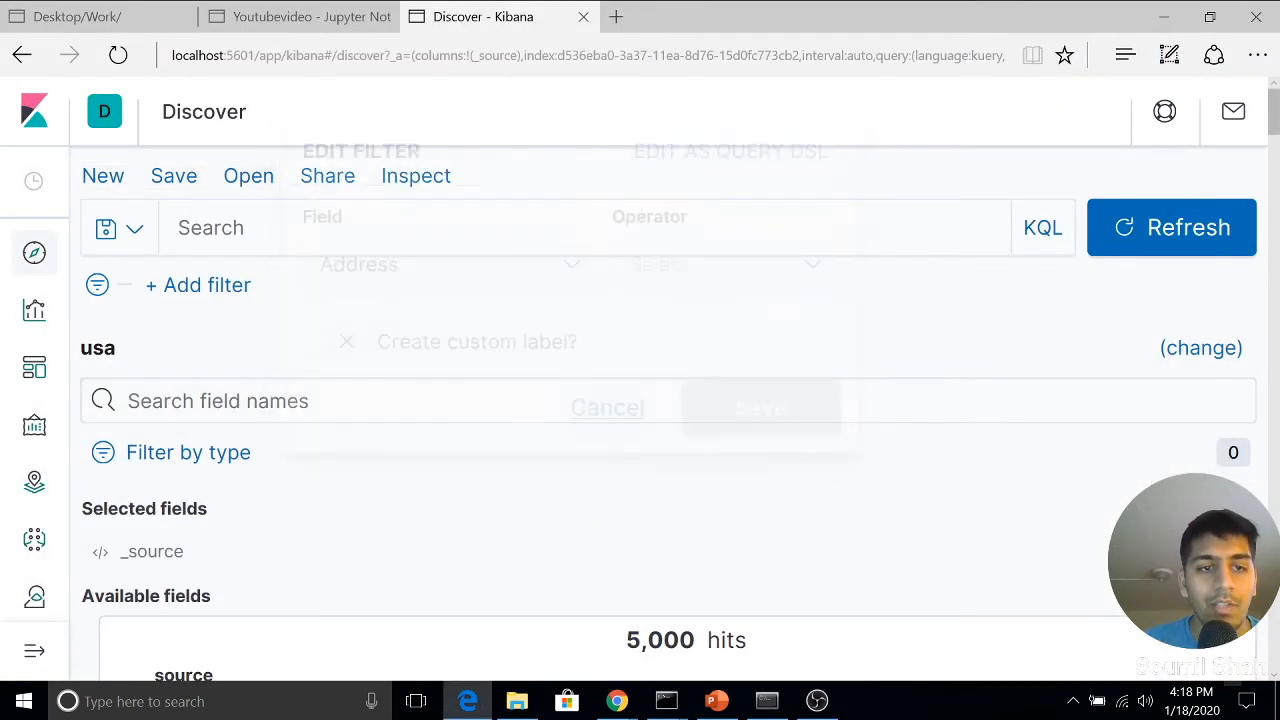
pyautogui.click(203, 287)
pyautogui.click(392, 260)
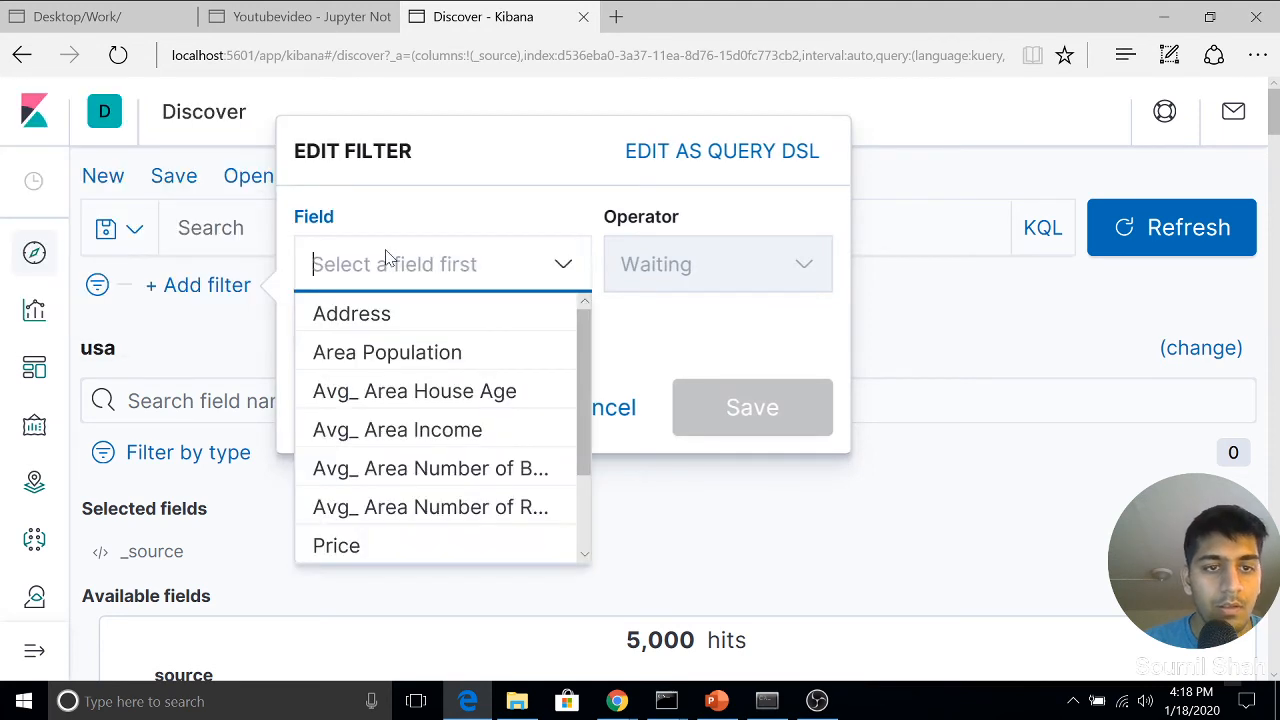
pyautogui.write('Addres')
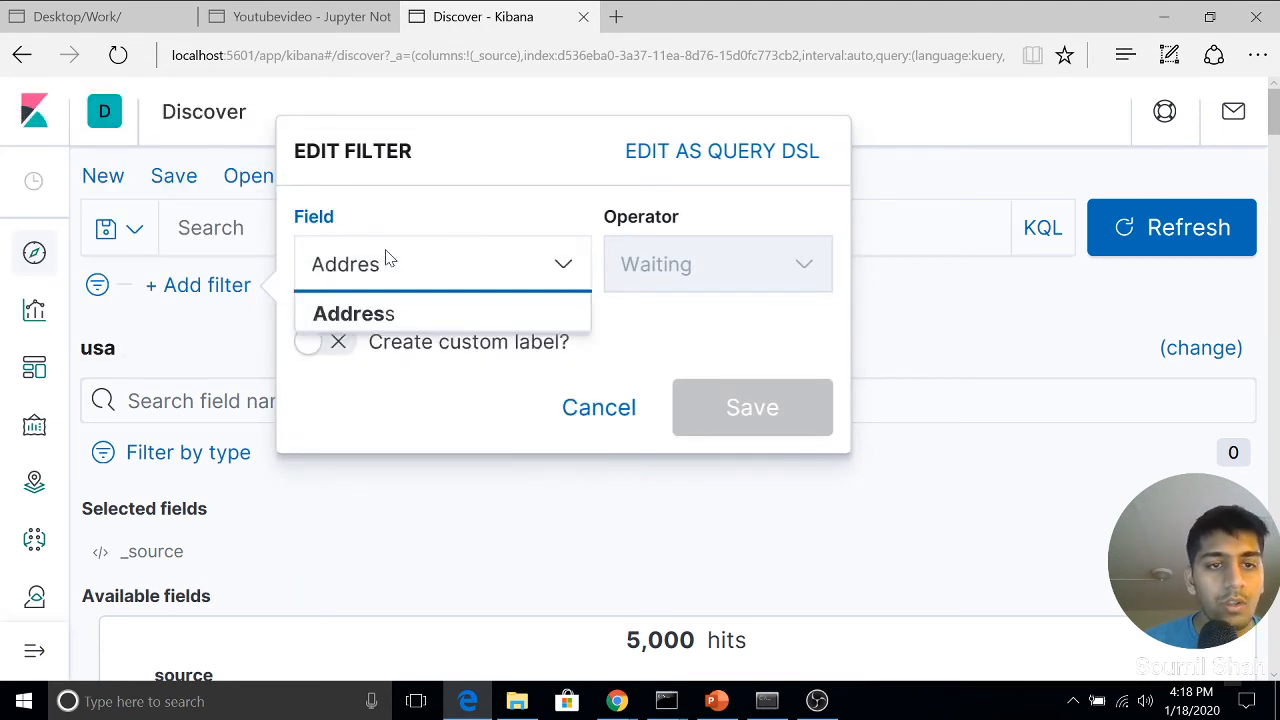
pyautogui.click(394, 311)
# Set the filter's operator to "is one of", add Elizabeth as its value, and save the filter.
pyautogui.click(680, 285)
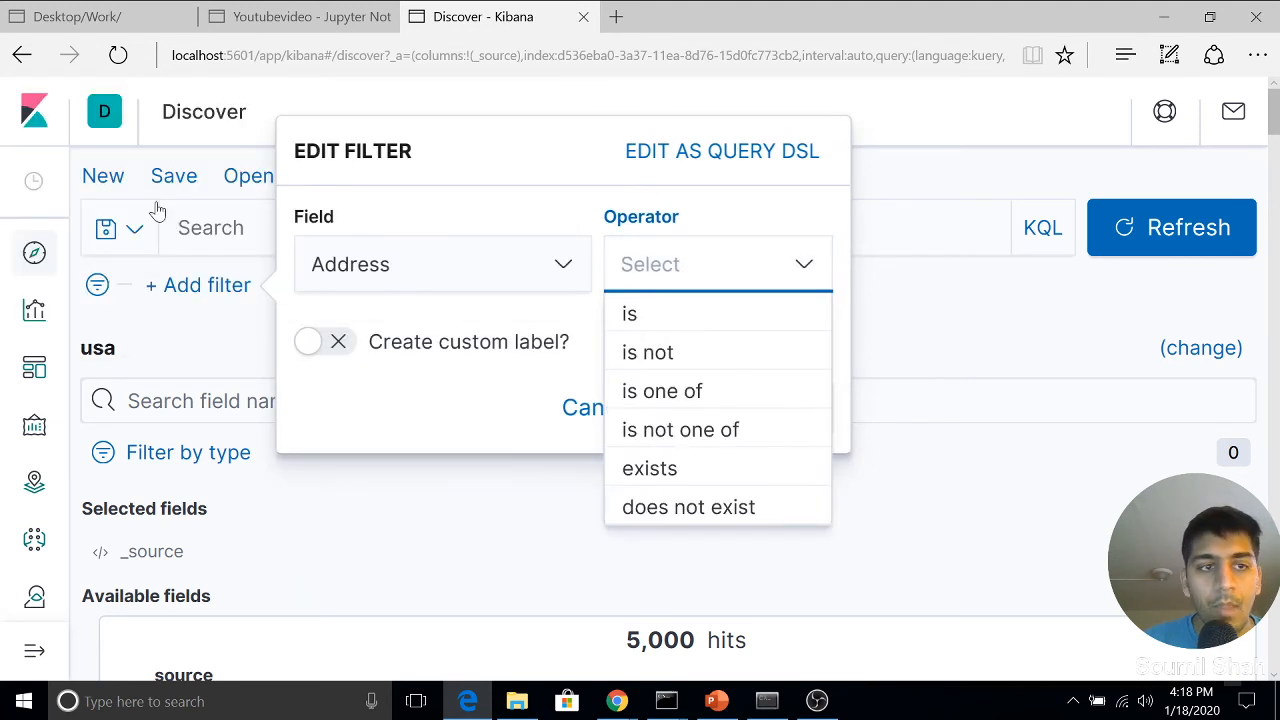
pyautogui.click(655, 391)
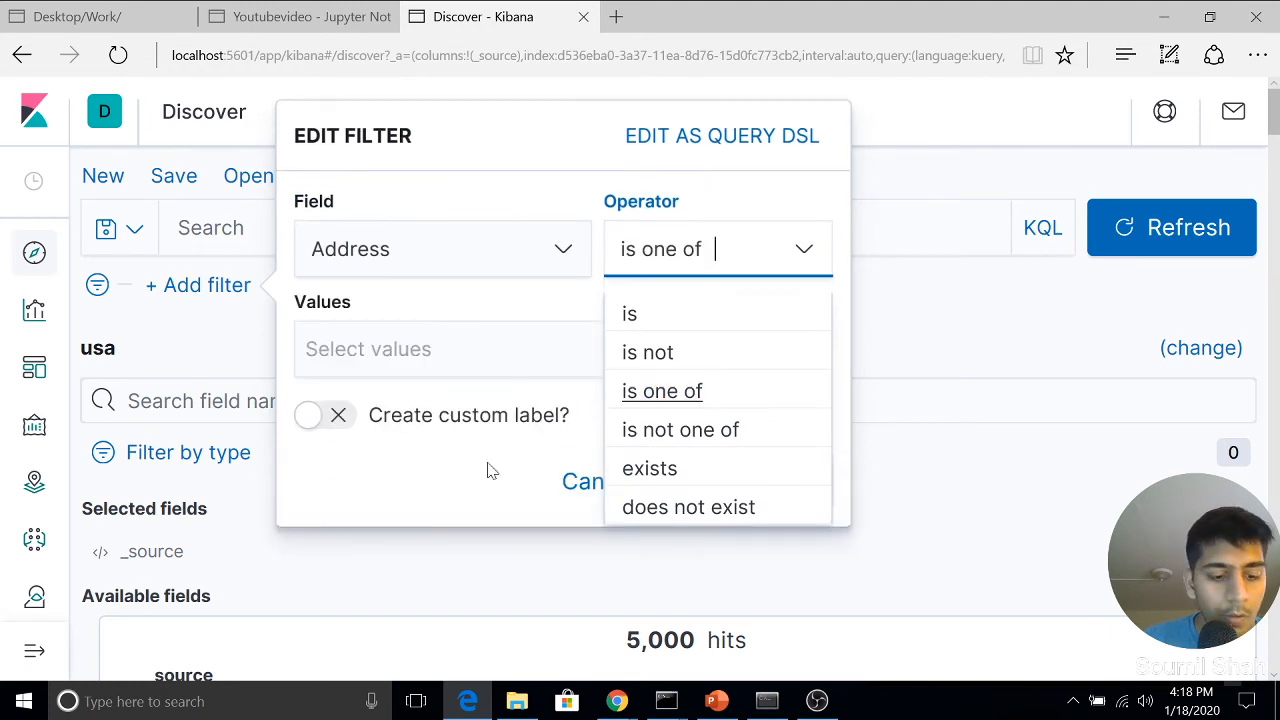
pyautogui.press('Tab')
pyautogui.write('Elizabeth')
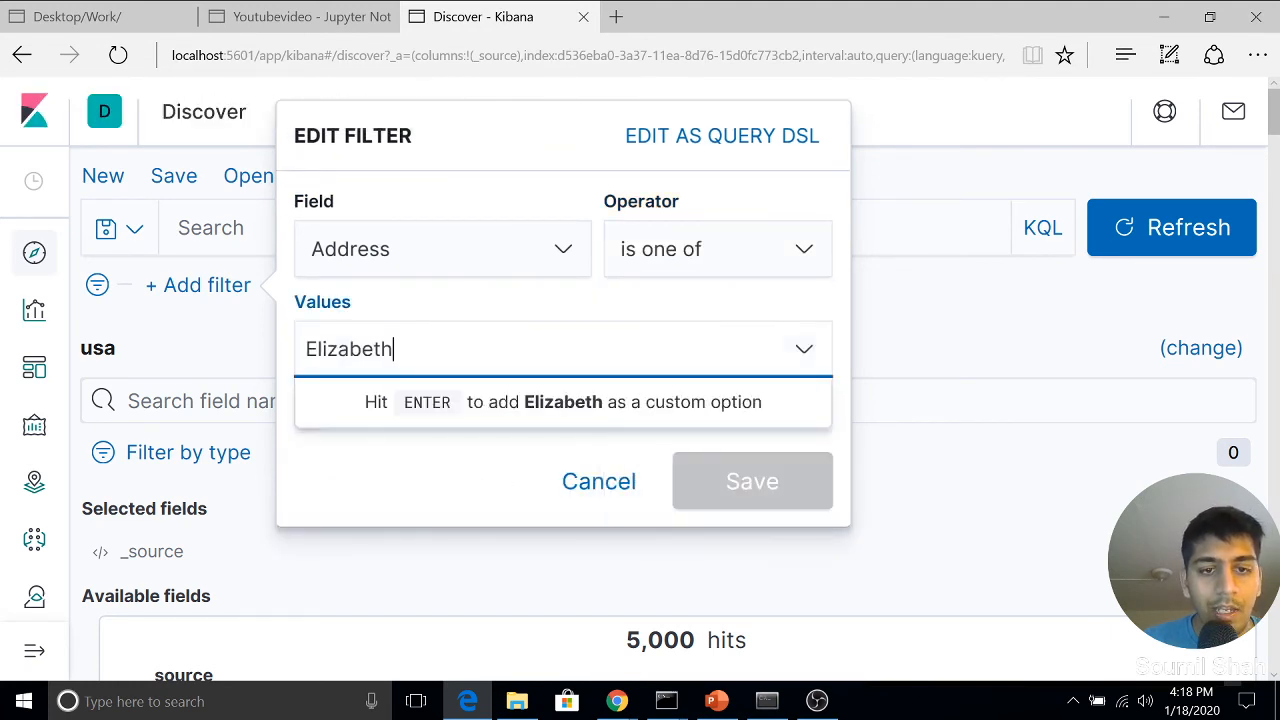
pyautogui.press('Return')
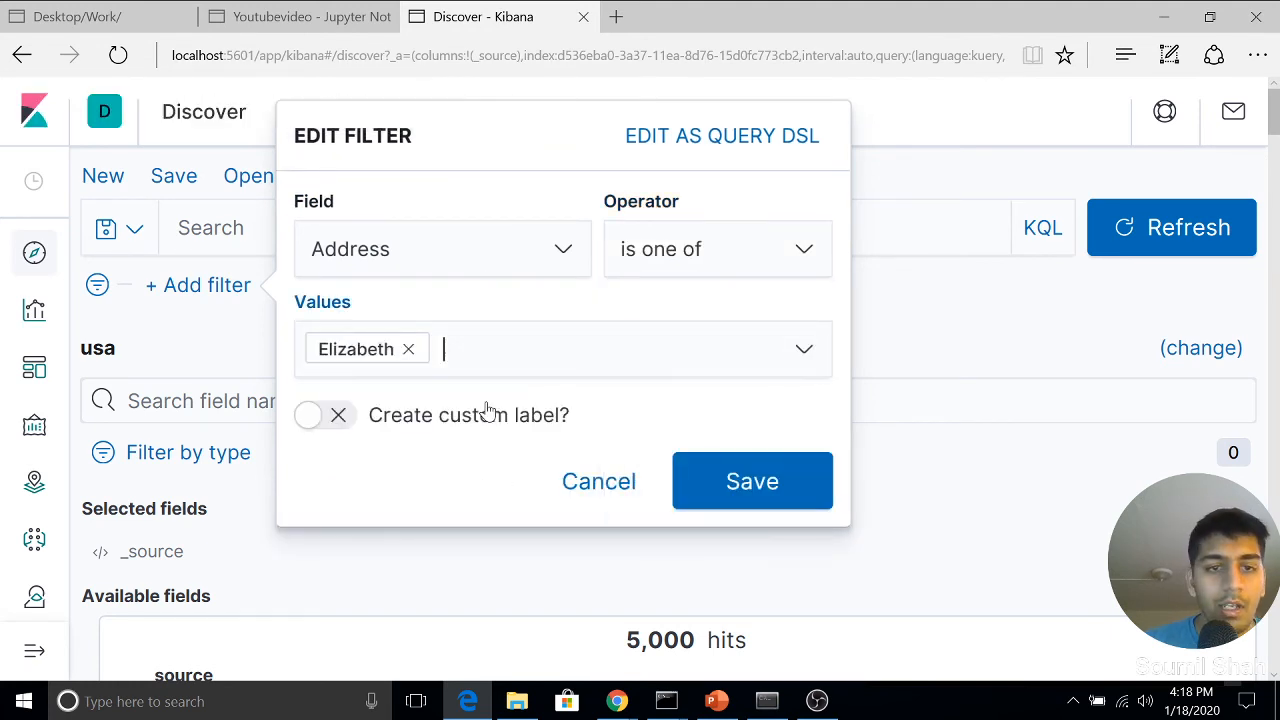
pyautogui.click(720, 484)
pyautogui.click(474, 285)
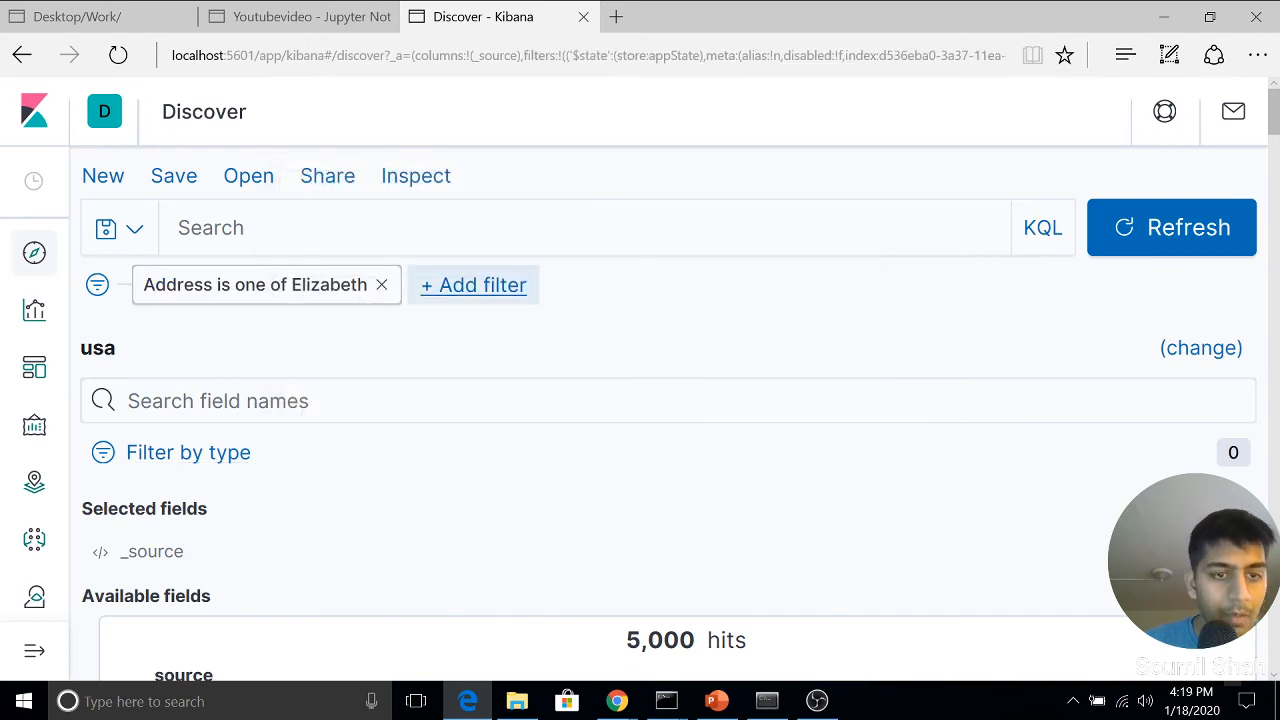
# Examine the addresses of the filtered usa records at a slightly smaller page zoom, and return to the start of the results.
pyautogui.scroll(-2, 594, 390)
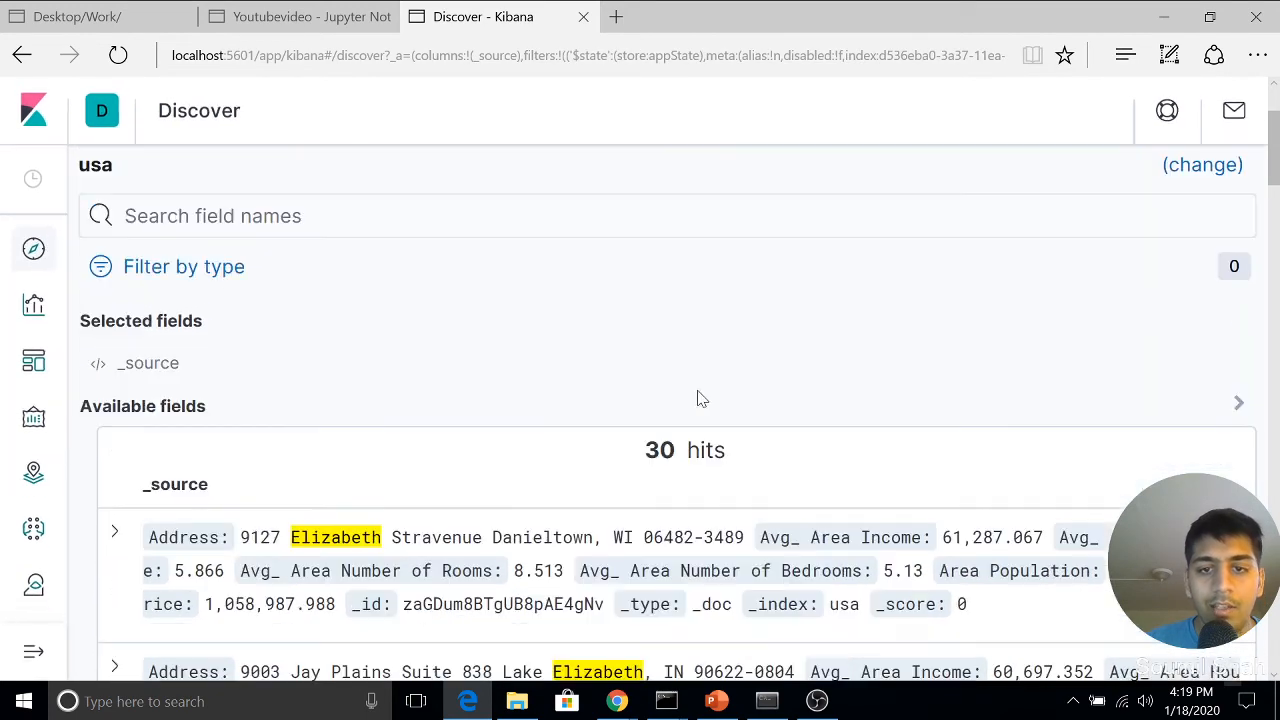
pyautogui.hotkey('ctrl', '-')
pyautogui.scroll(-2, 654, 386)
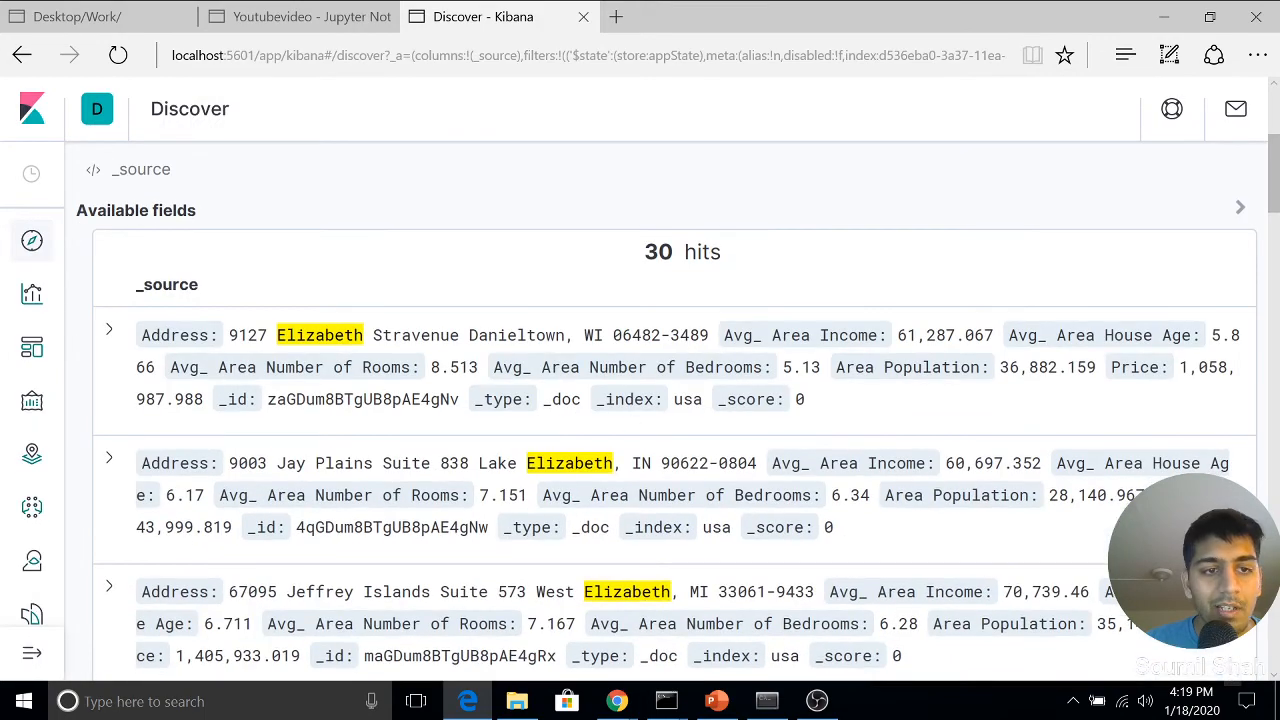
pyautogui.scroll(-10, 597, 349)
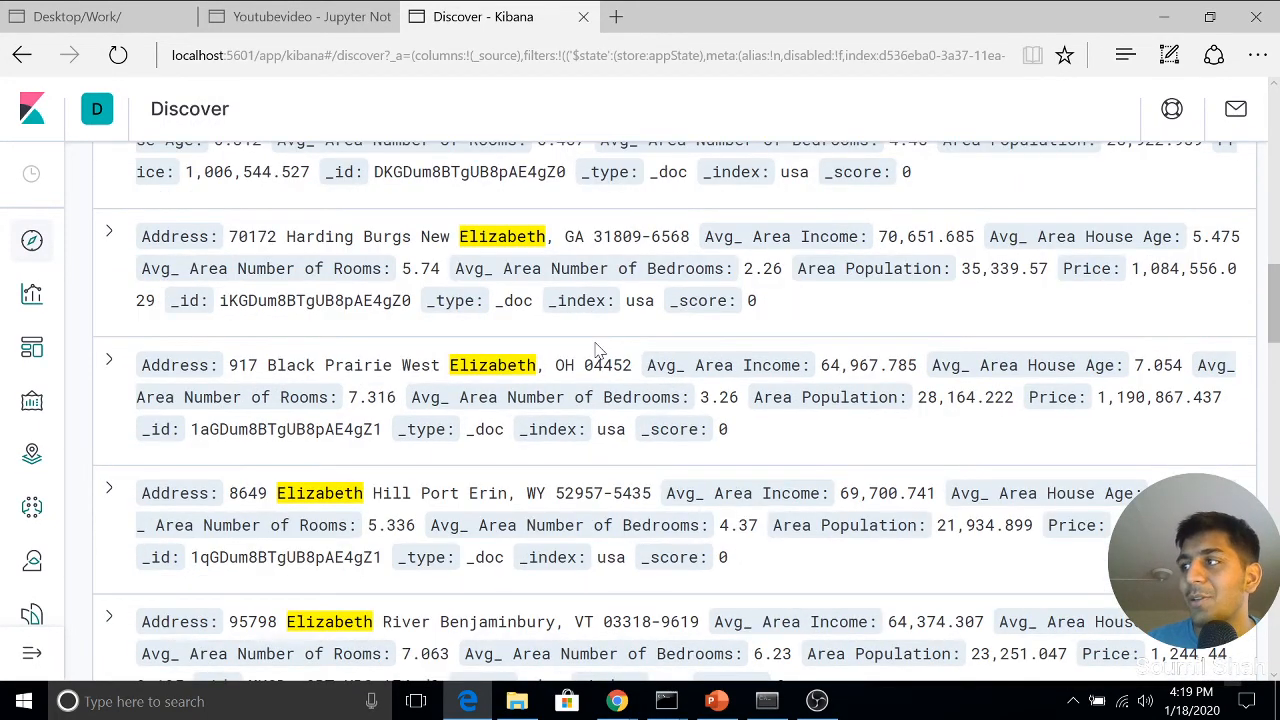
pyautogui.scroll(2, 594, 349)
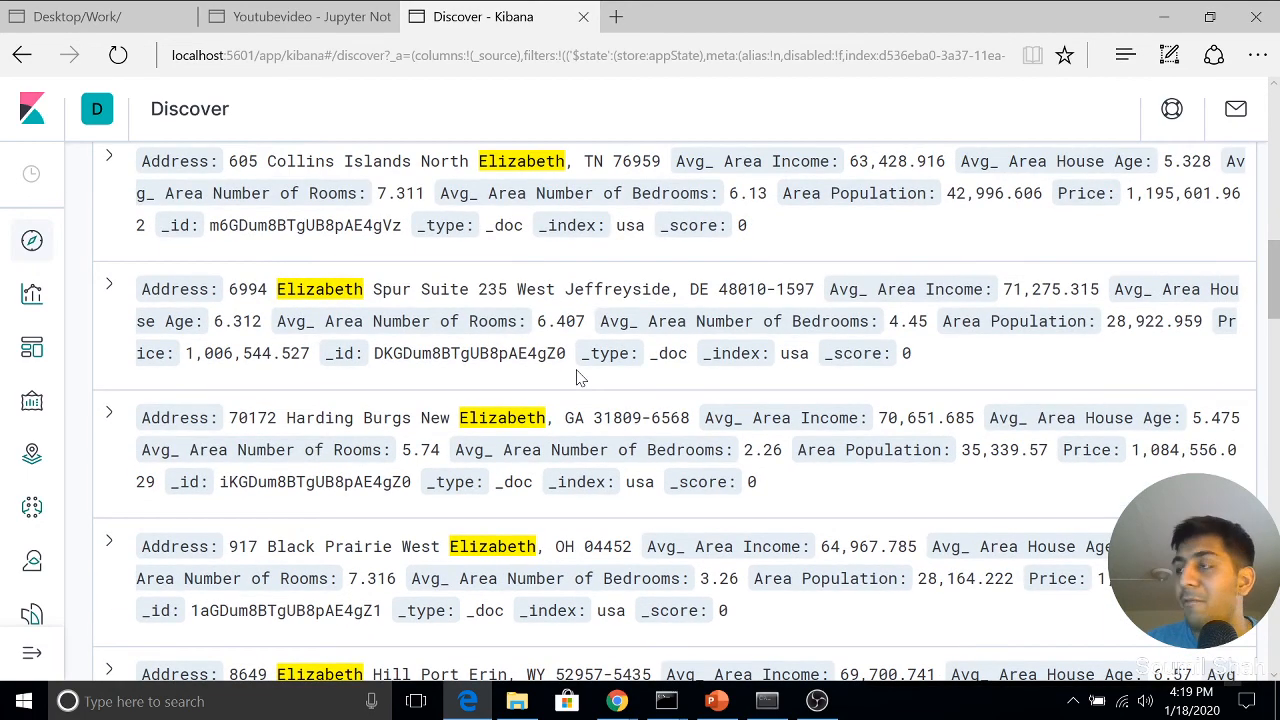
pyautogui.scroll(2, 577, 377)
pyautogui.scroll(3, 577, 377)
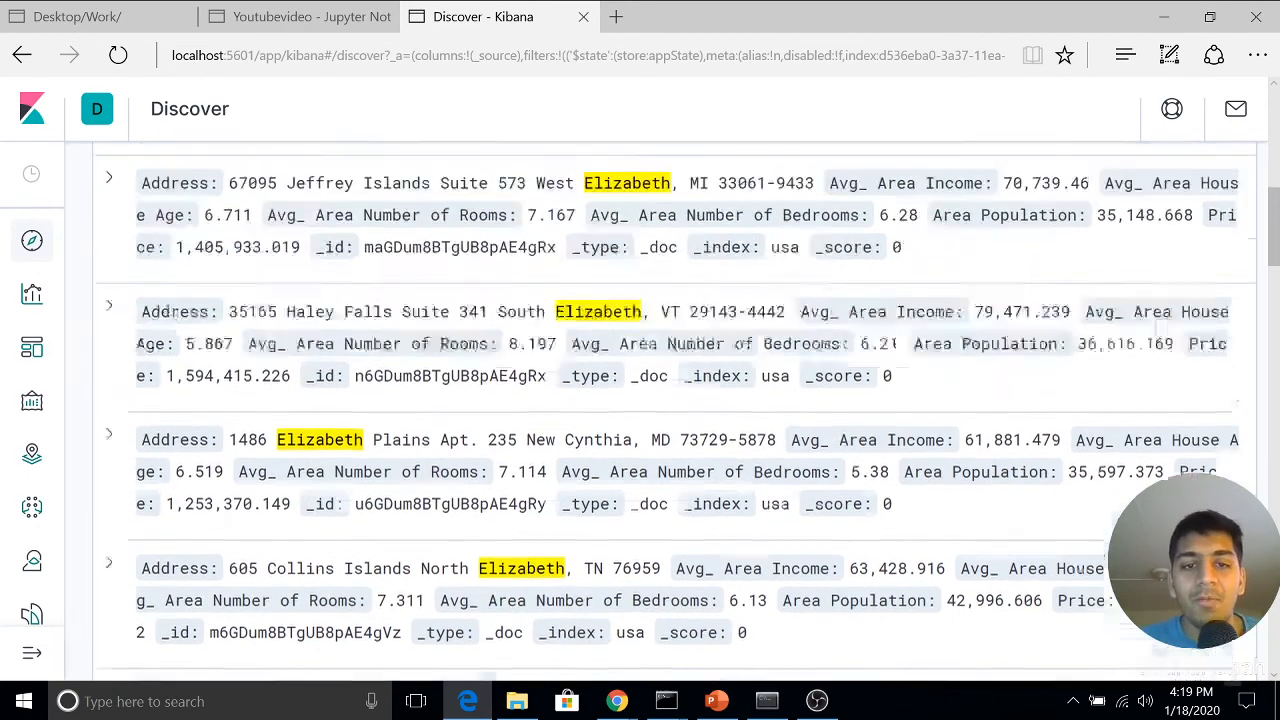
pyautogui.scroll(6, 578, 362)
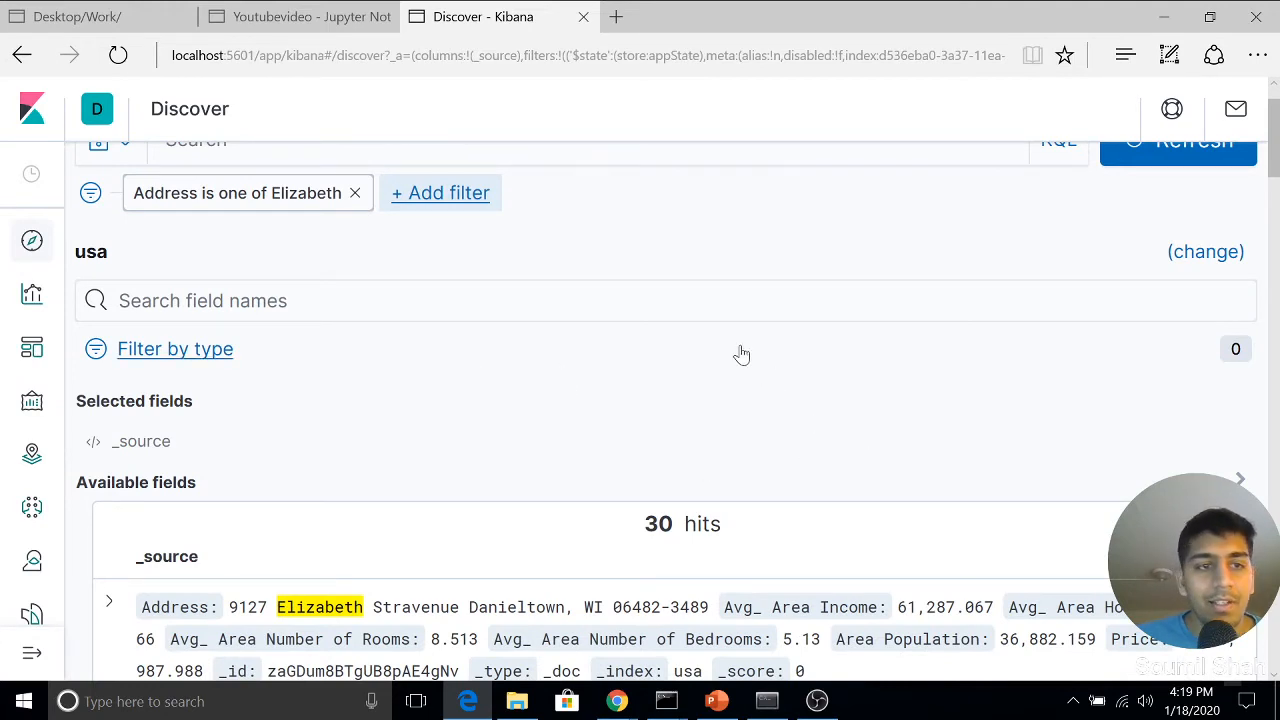
pyautogui.scroll(1, 737, 351)
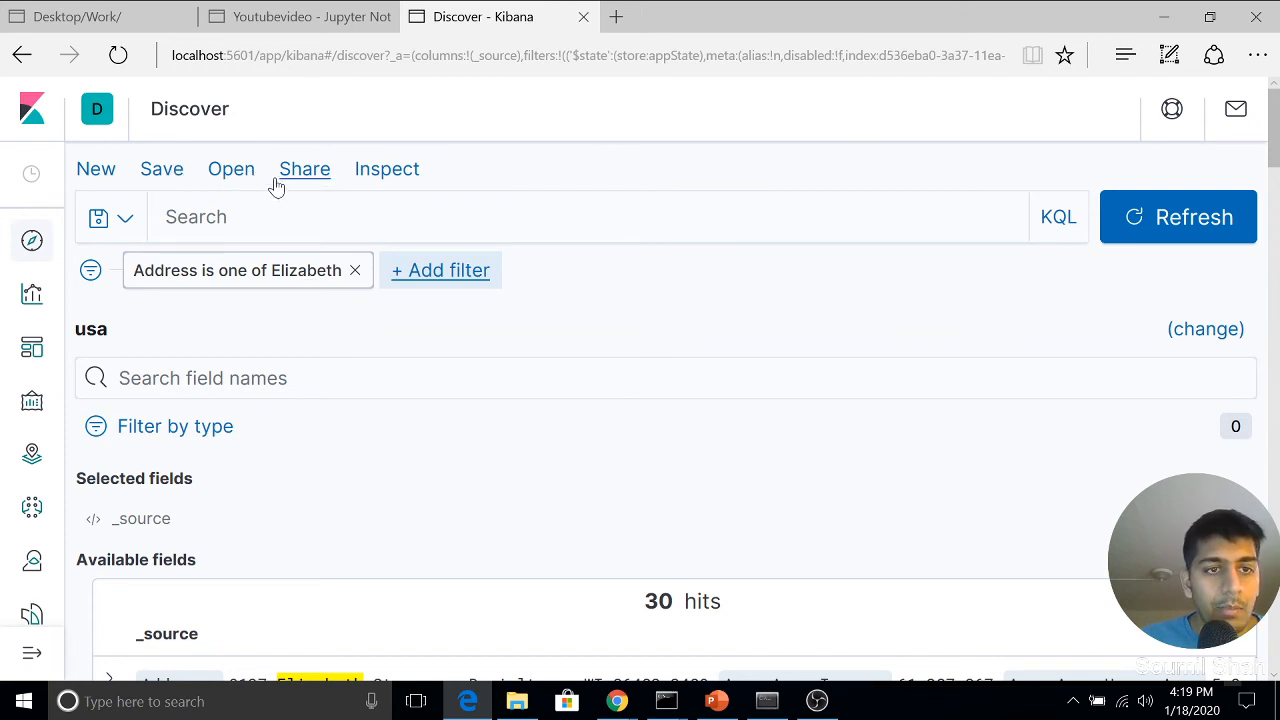
# Inspect the Discover search, reviewing its request statistics and the opening lines of its request JSON.
pyautogui.click(387, 170)
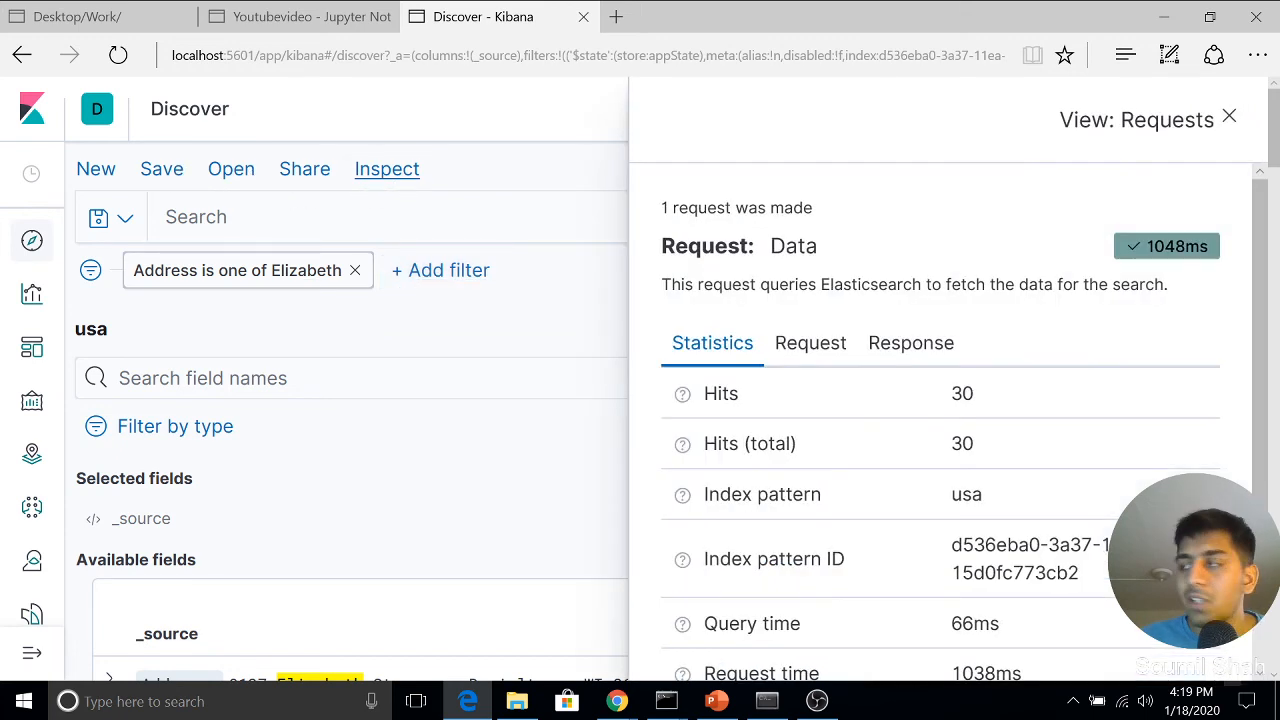
pyautogui.scroll(-1, 800, 360)
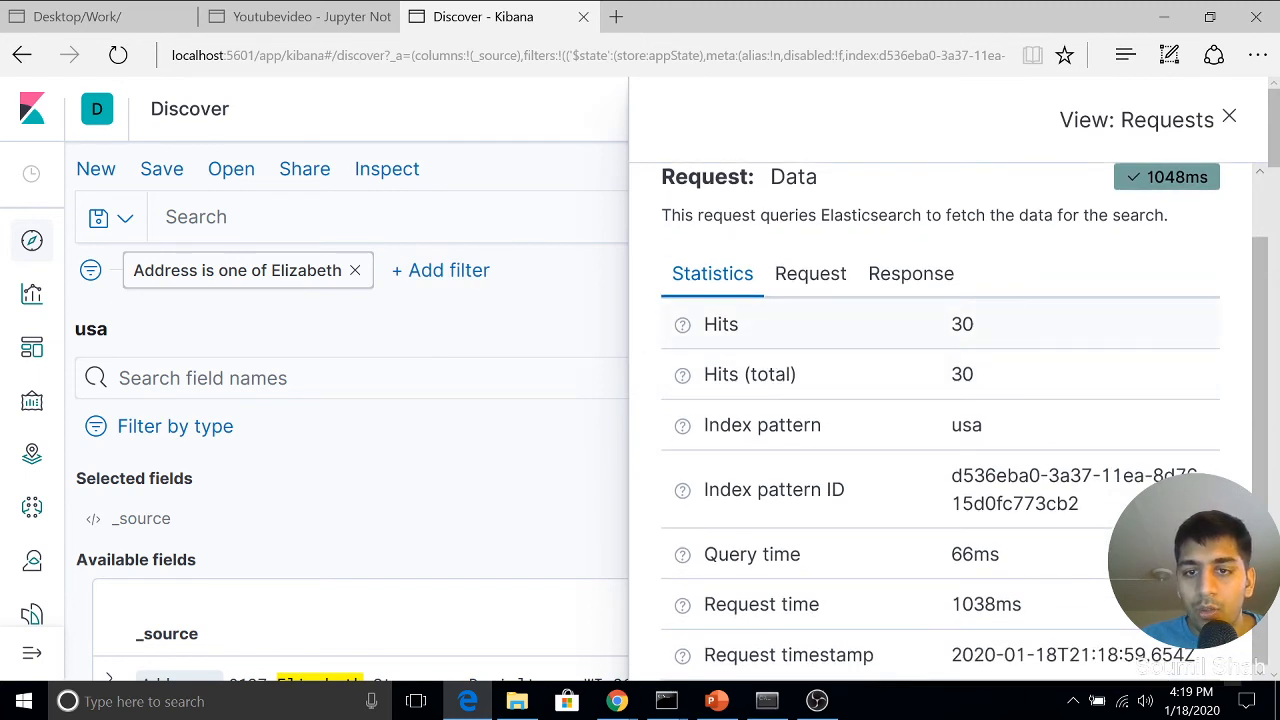
pyautogui.click(820, 280)
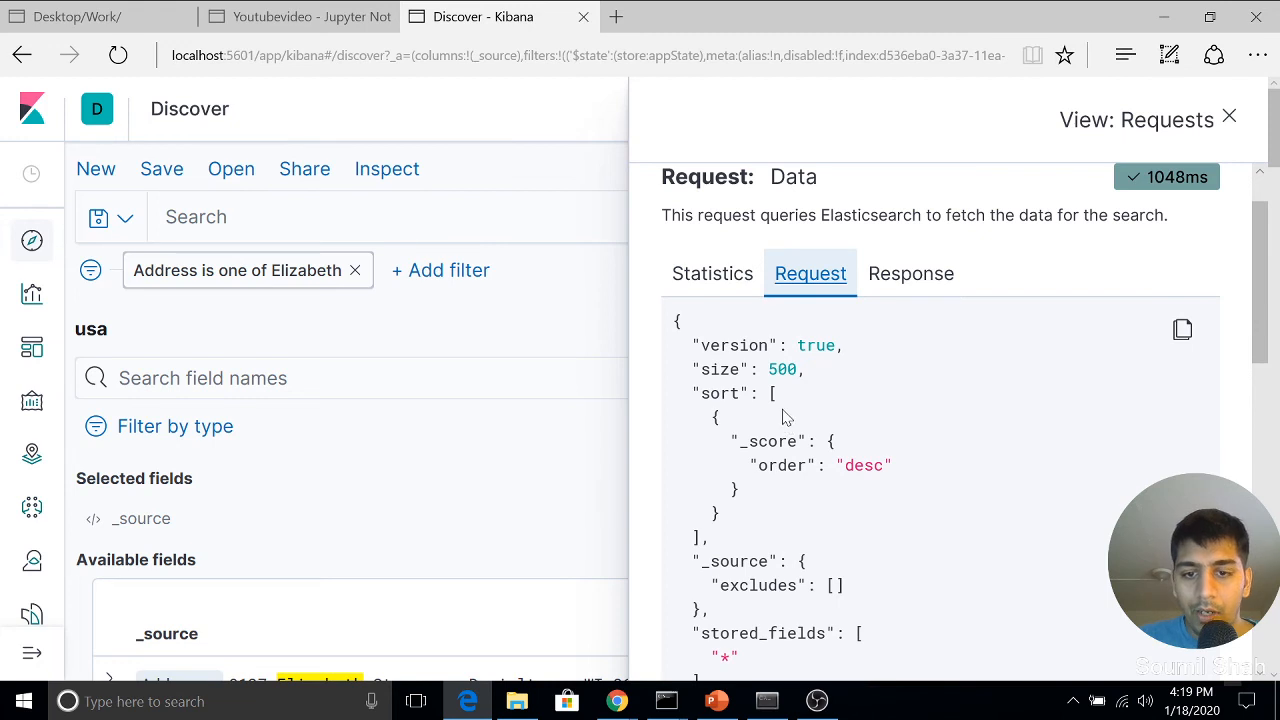
pyautogui.moveTo(681, 322); pyautogui.dragTo(781, 478)
pyautogui.click(771, 434)
pyautogui.scroll(-5, 771, 434)
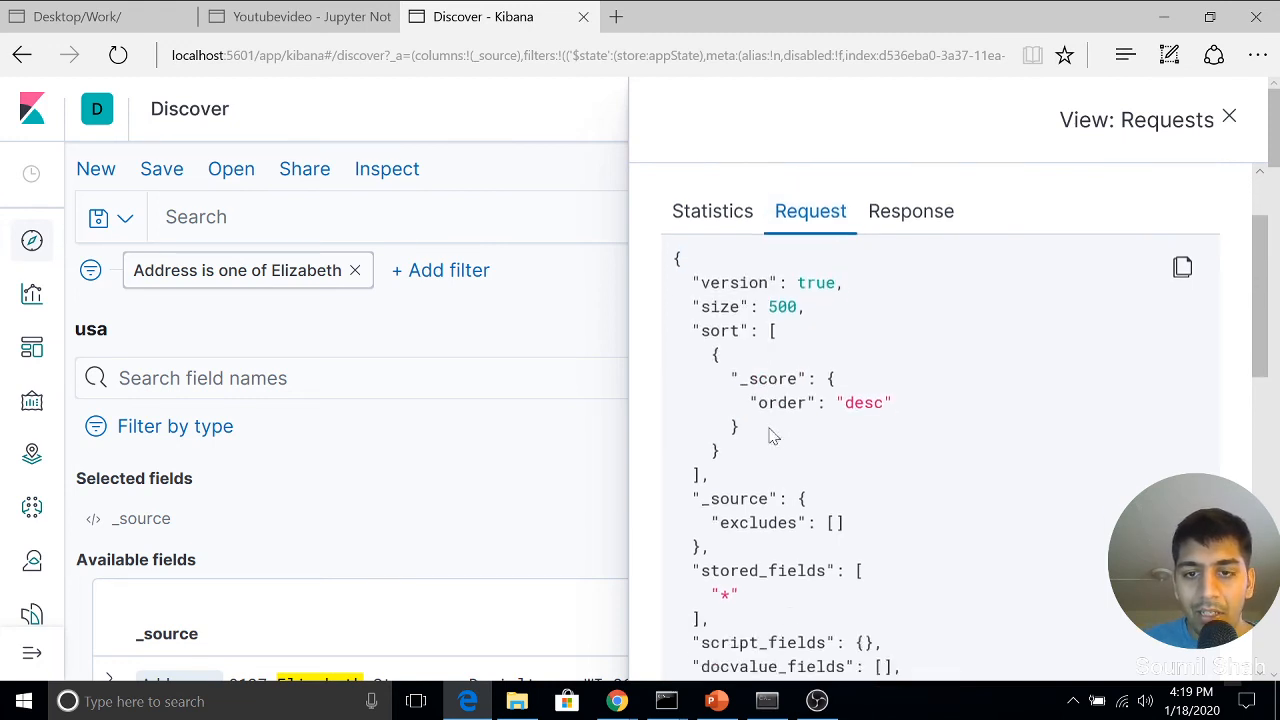
# Examine the query's filter clauses in the request JSON, and highlight from the end of the filter array to the end of the request.
pyautogui.scroll(-1, 940, 420)
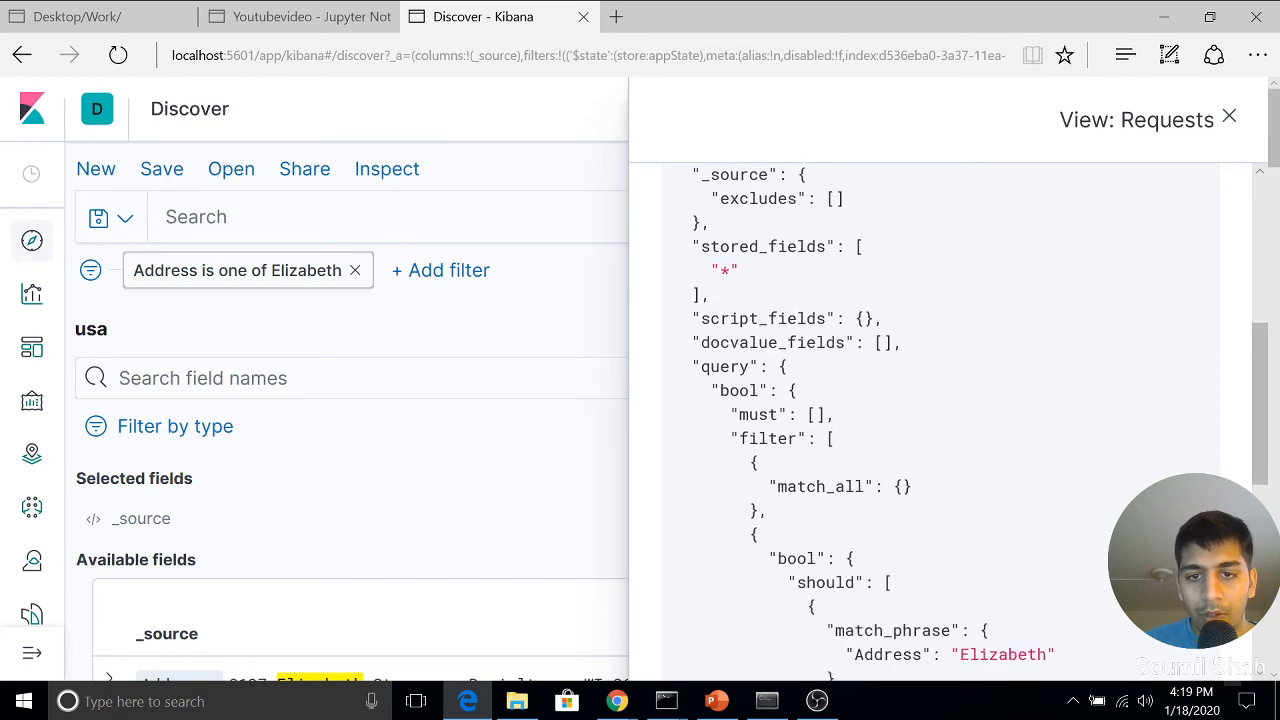
pyautogui.moveTo(818, 511); pyautogui.dragTo(752, 534)
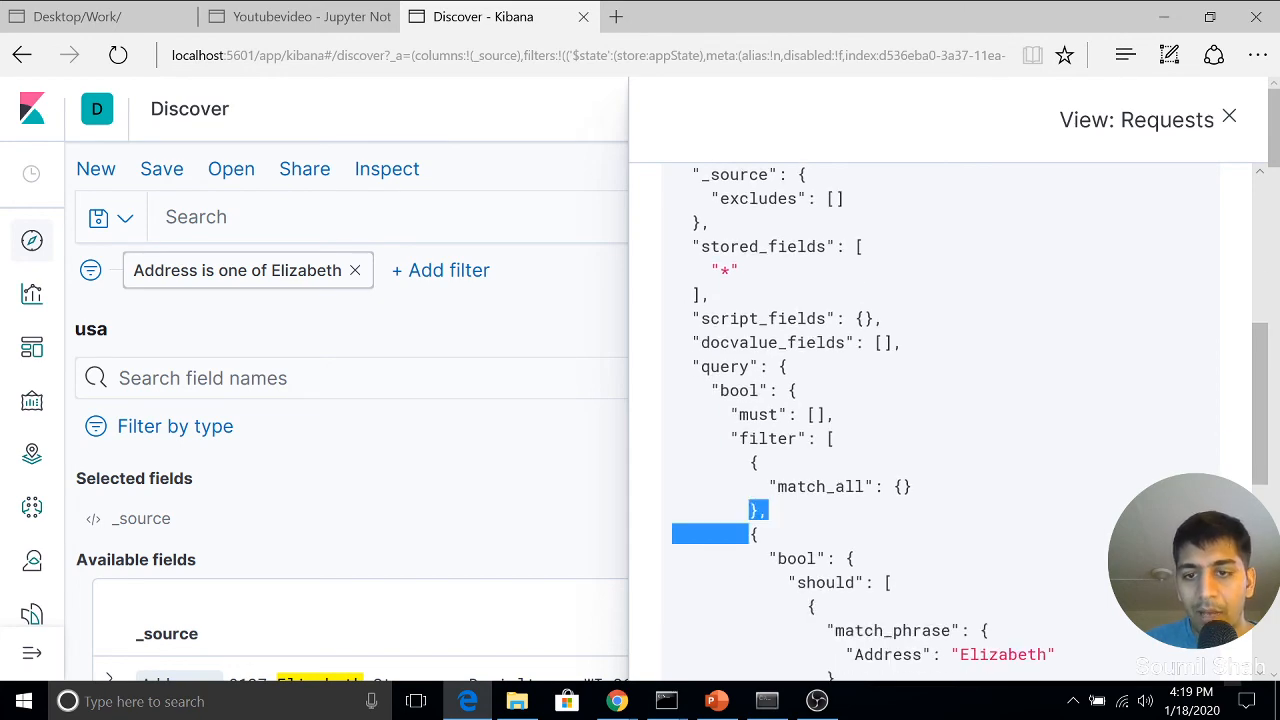
pyautogui.scroll(-8, 852, 543)
pyautogui.scroll(3, 817, 446)
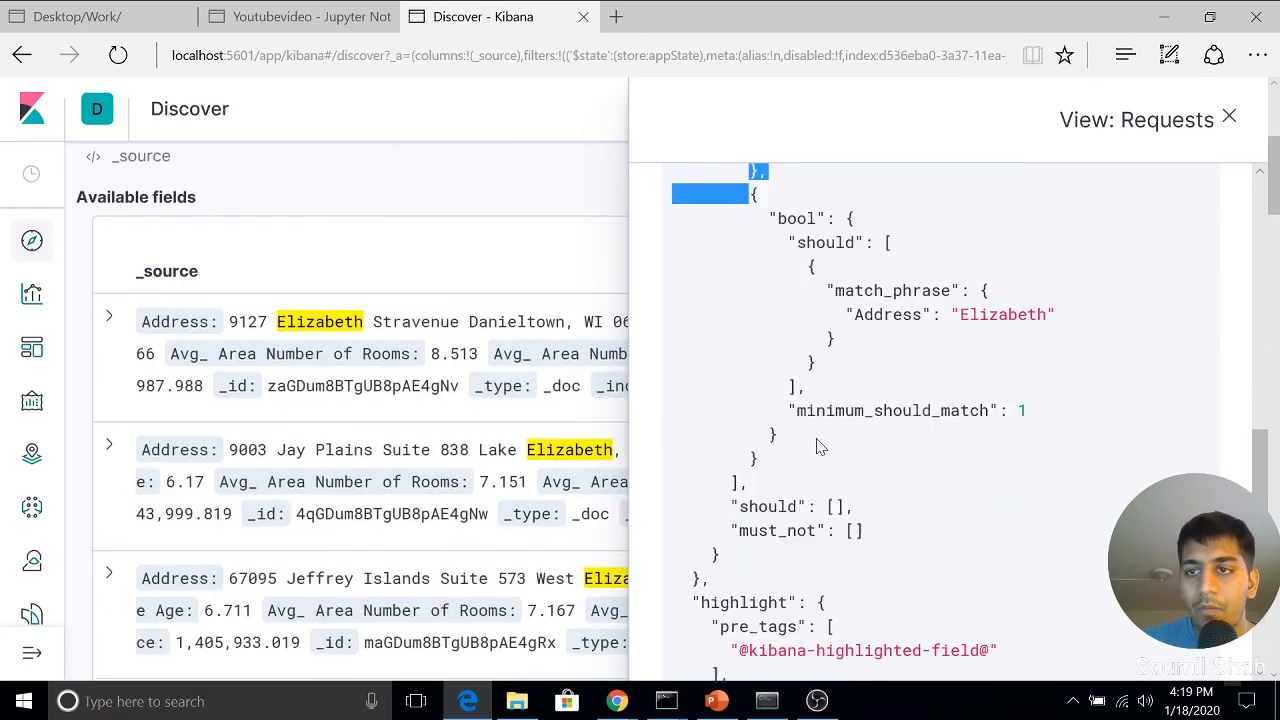
pyautogui.scroll(-3, 804, 457)
pyautogui.moveTo(700, 655); pyautogui.dragTo(720, 287)
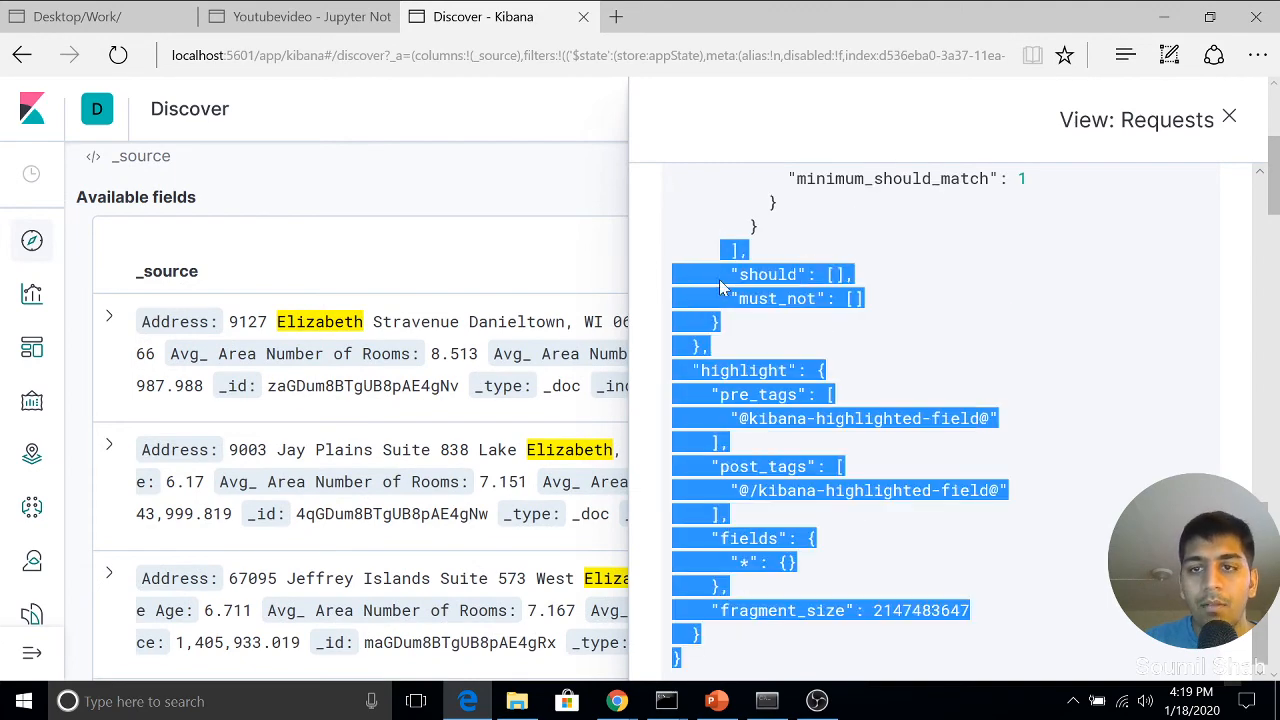
# Switch to the Youtubevideo notebook, find the cell with the match_all search on the person index, and highlight its query body.
pyautogui.click(322, 17)
pyautogui.scroll(-10, 640, 450)
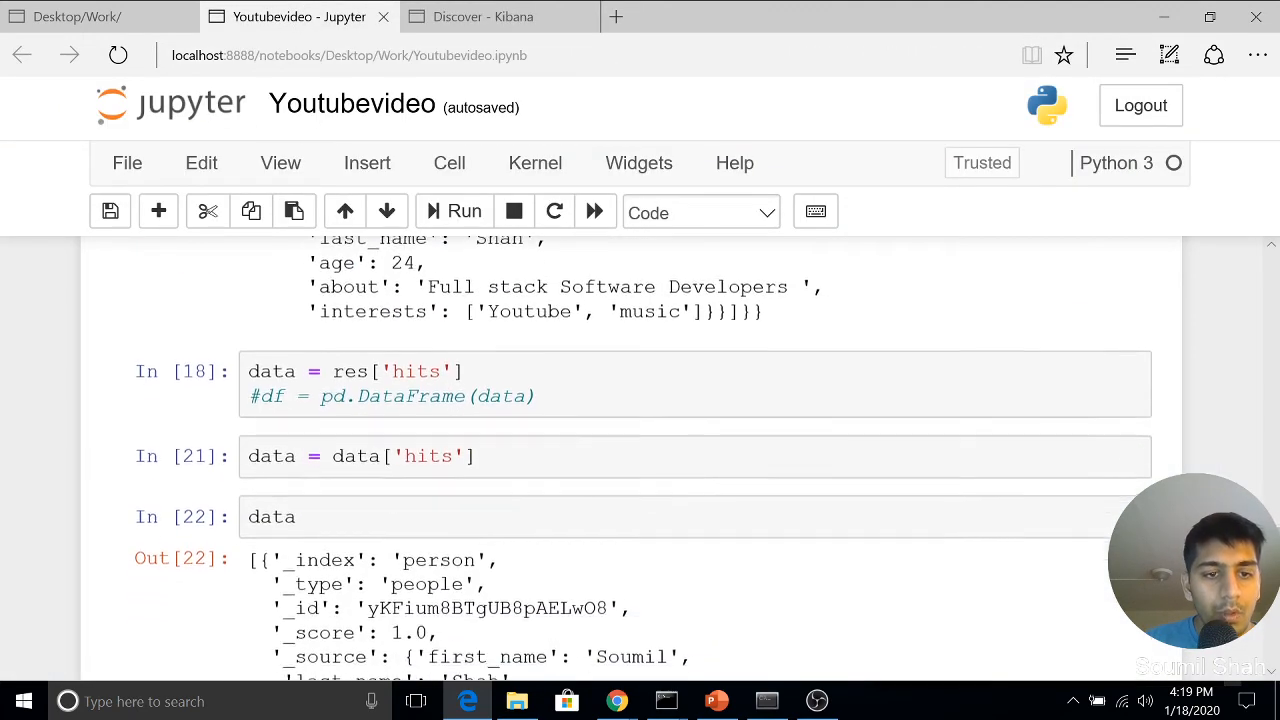
pyautogui.scroll(5, 357, 447)
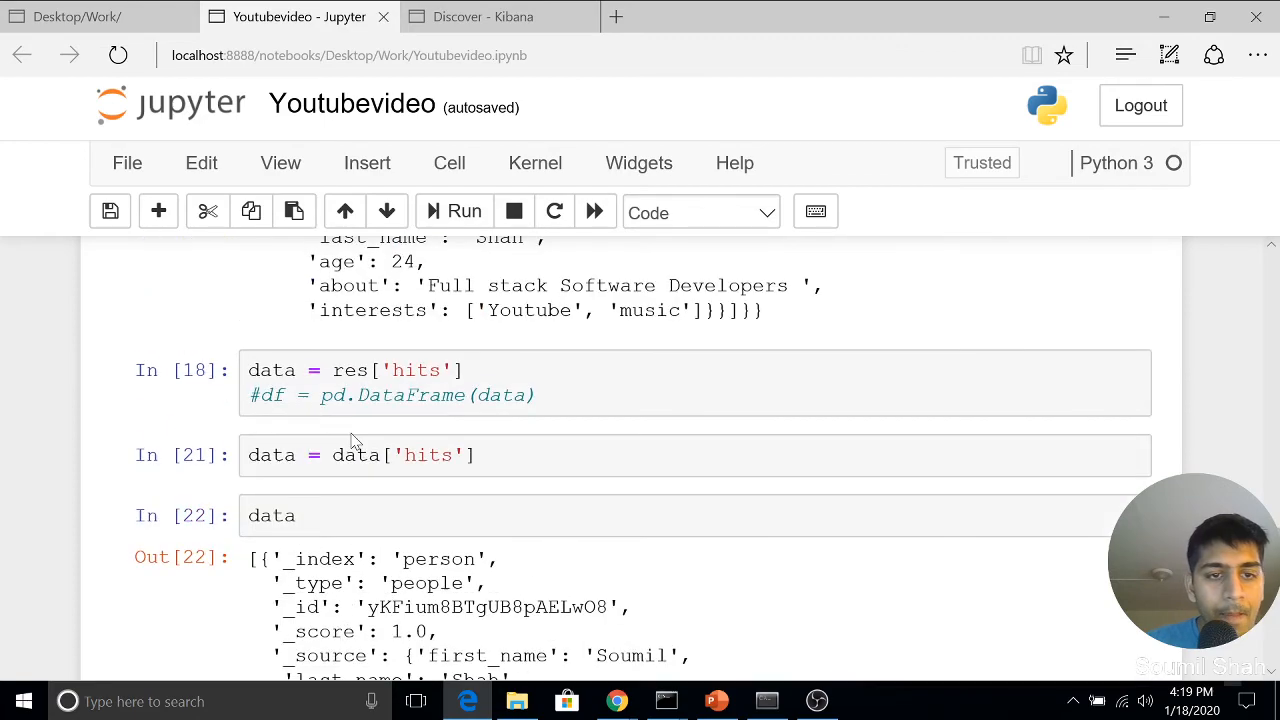
pyautogui.scroll(-3, 357, 447)
pyautogui.scroll(-10, 360, 445)
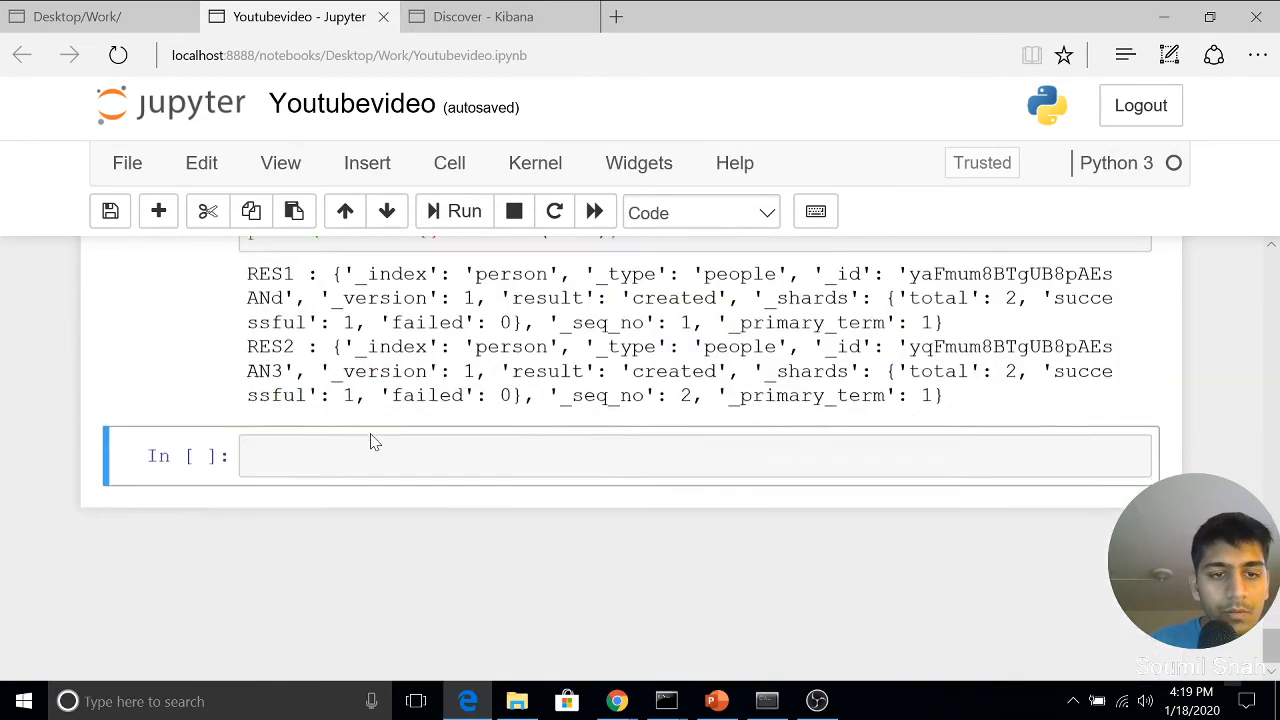
pyautogui.scroll(3, 365, 442)
pyautogui.scroll(2, 640, 450)
pyautogui.scroll(10, 640, 460)
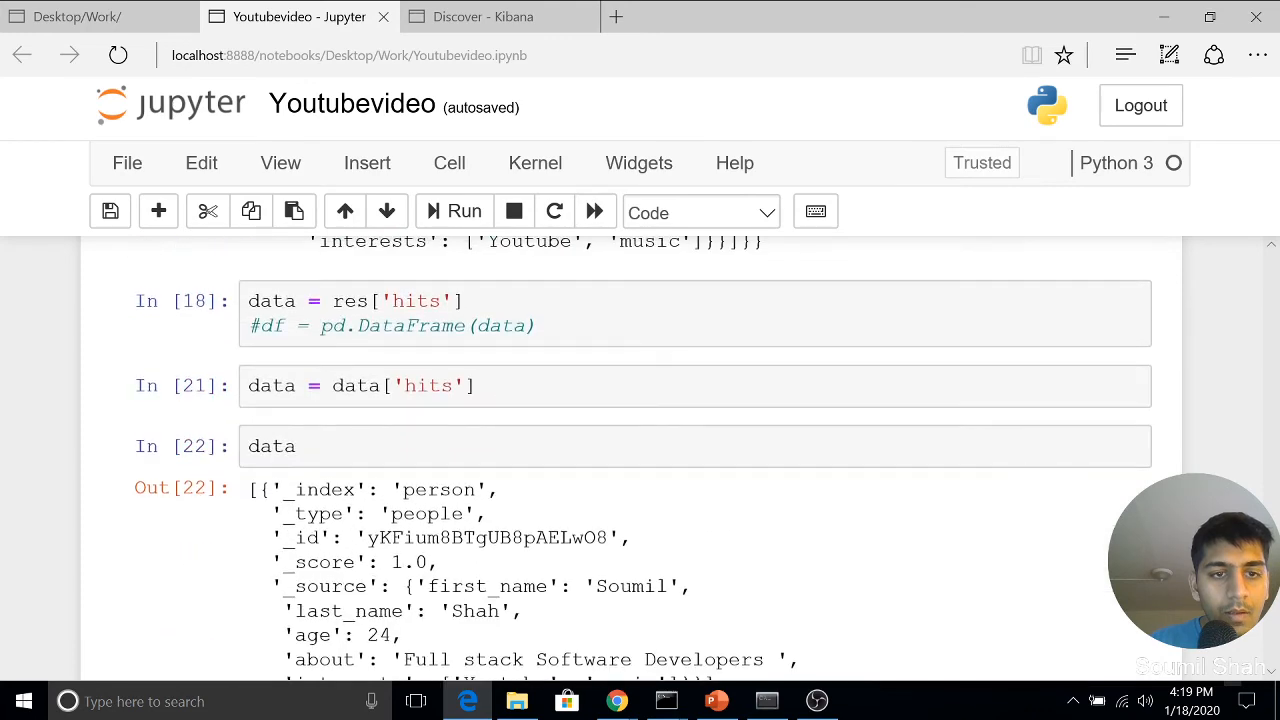
pyautogui.scroll(6, 640, 460)
pyautogui.scroll(2, 640, 460)
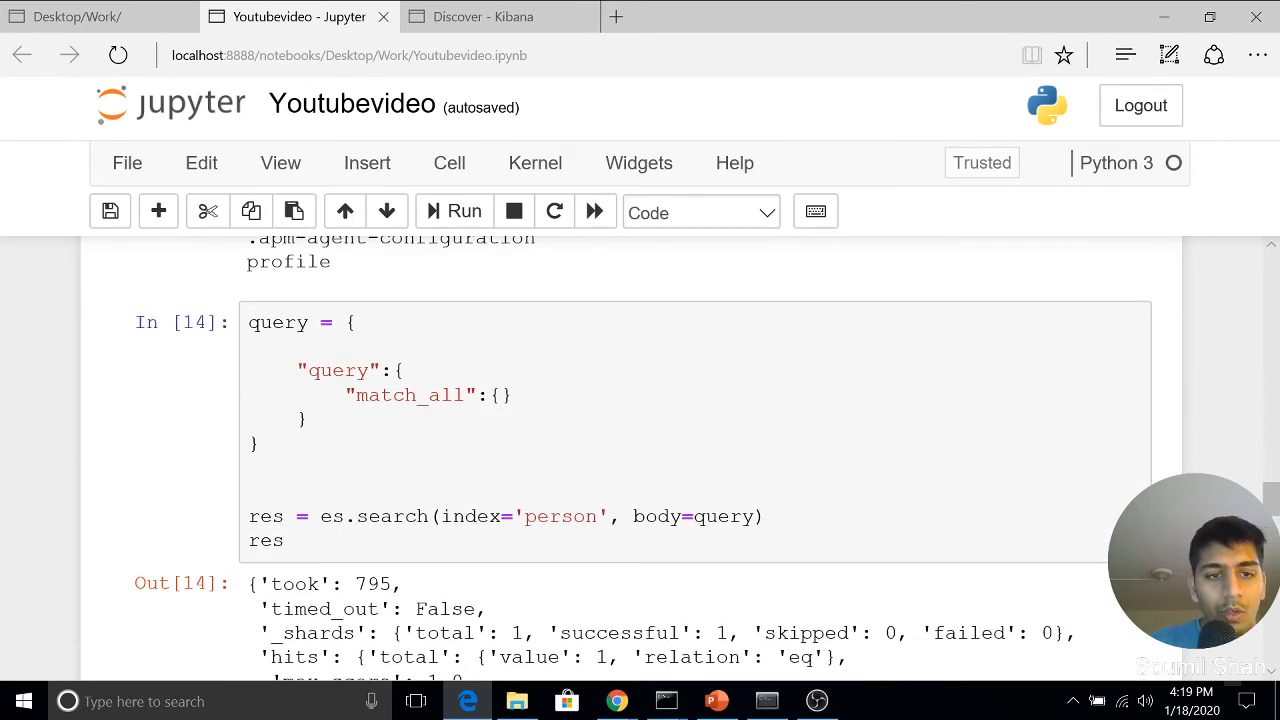
pyautogui.moveTo(298, 347); pyautogui.dragTo(252, 468)
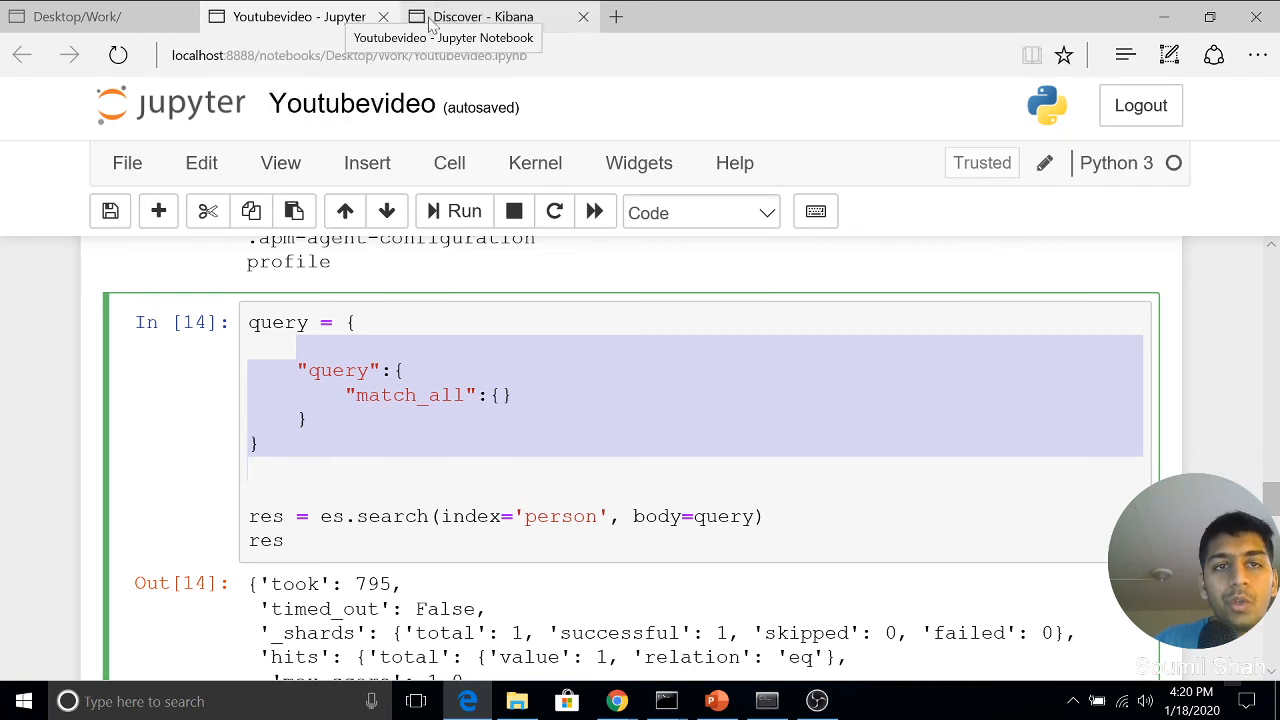
# Return to Kibana Discover and close the request inspection view.
pyautogui.click(480, 17)
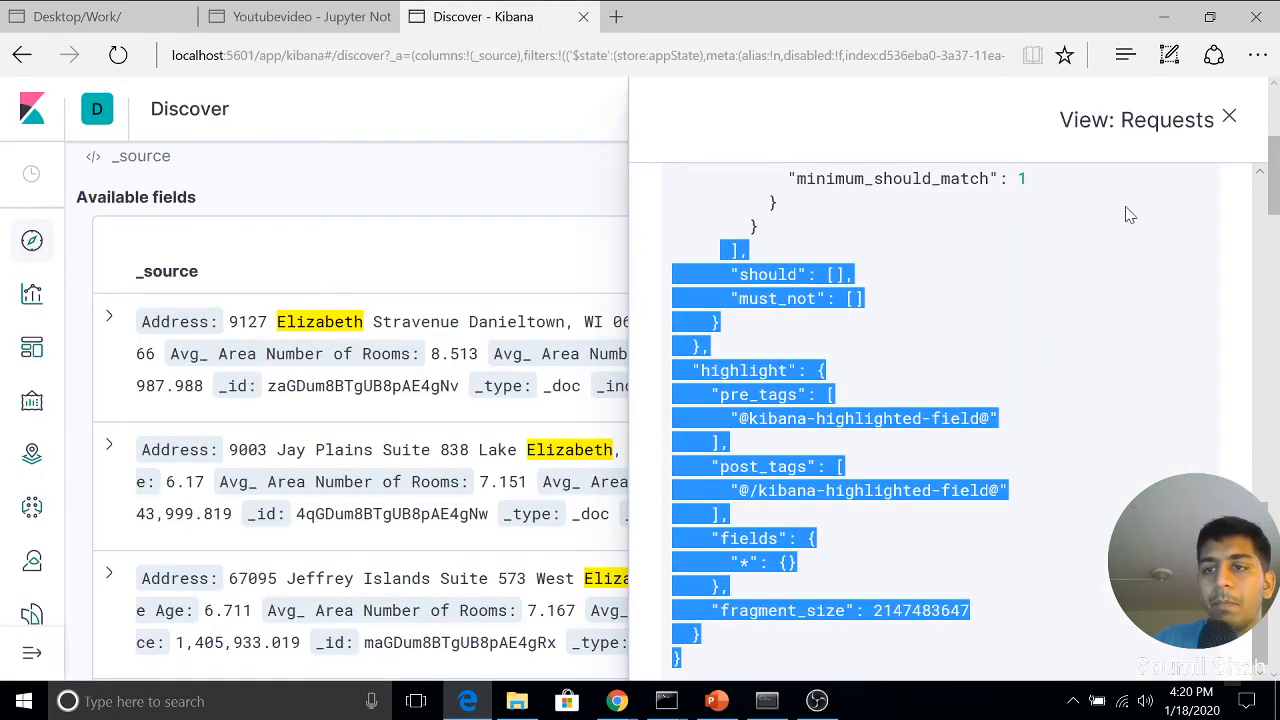
pyautogui.click(1228, 118)
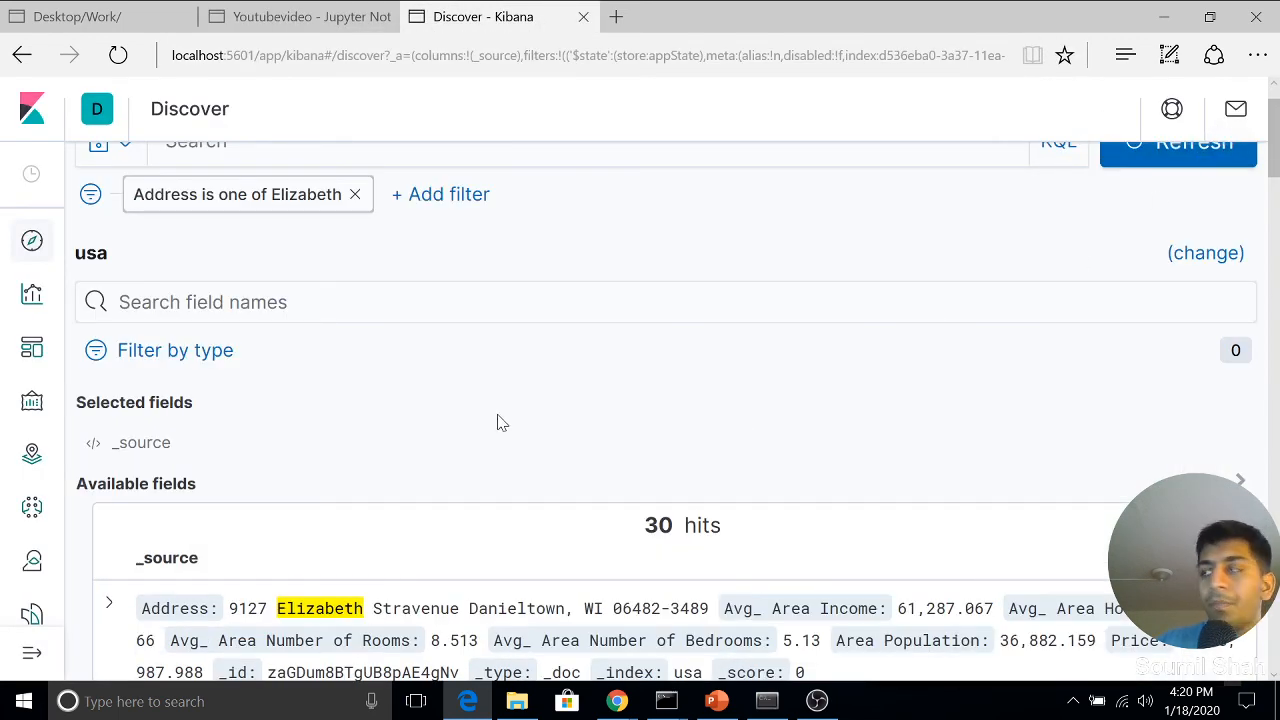